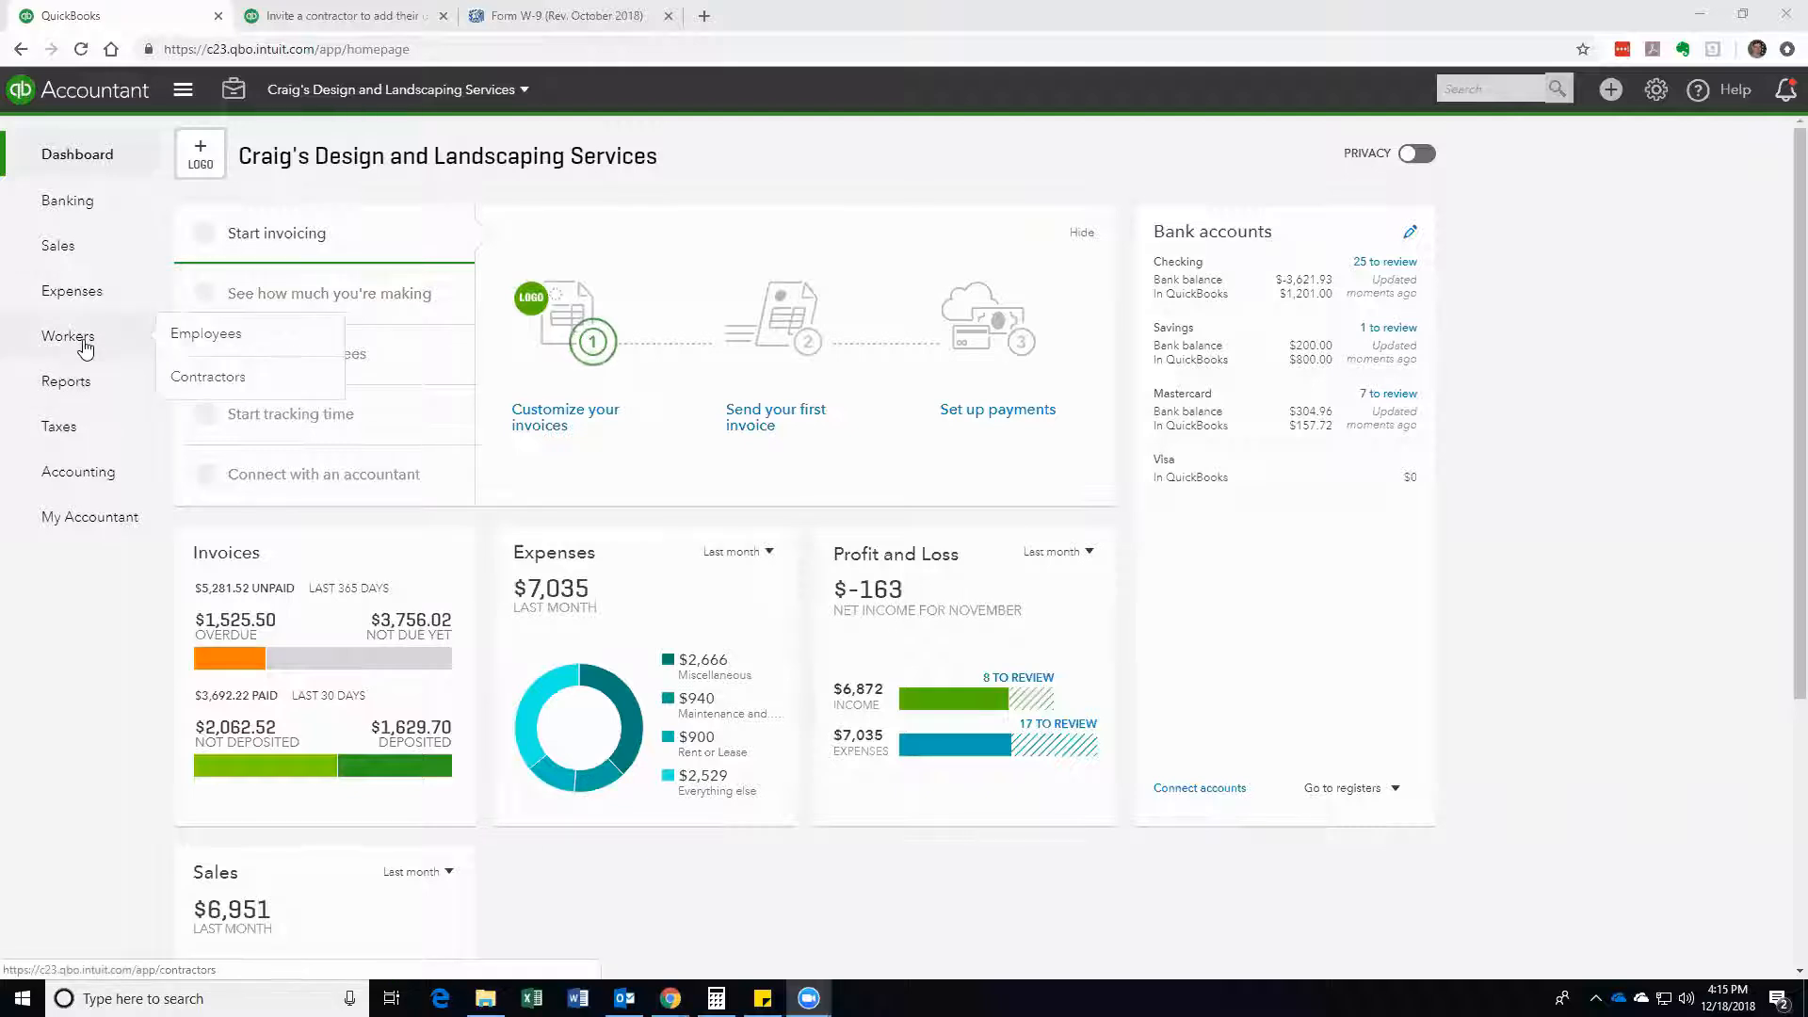
Step: Show the Workers Contractors list, with Brosnahan Insurance Agency as its only contractor
{"action": "left_click", "coordinate": [85, 348]}
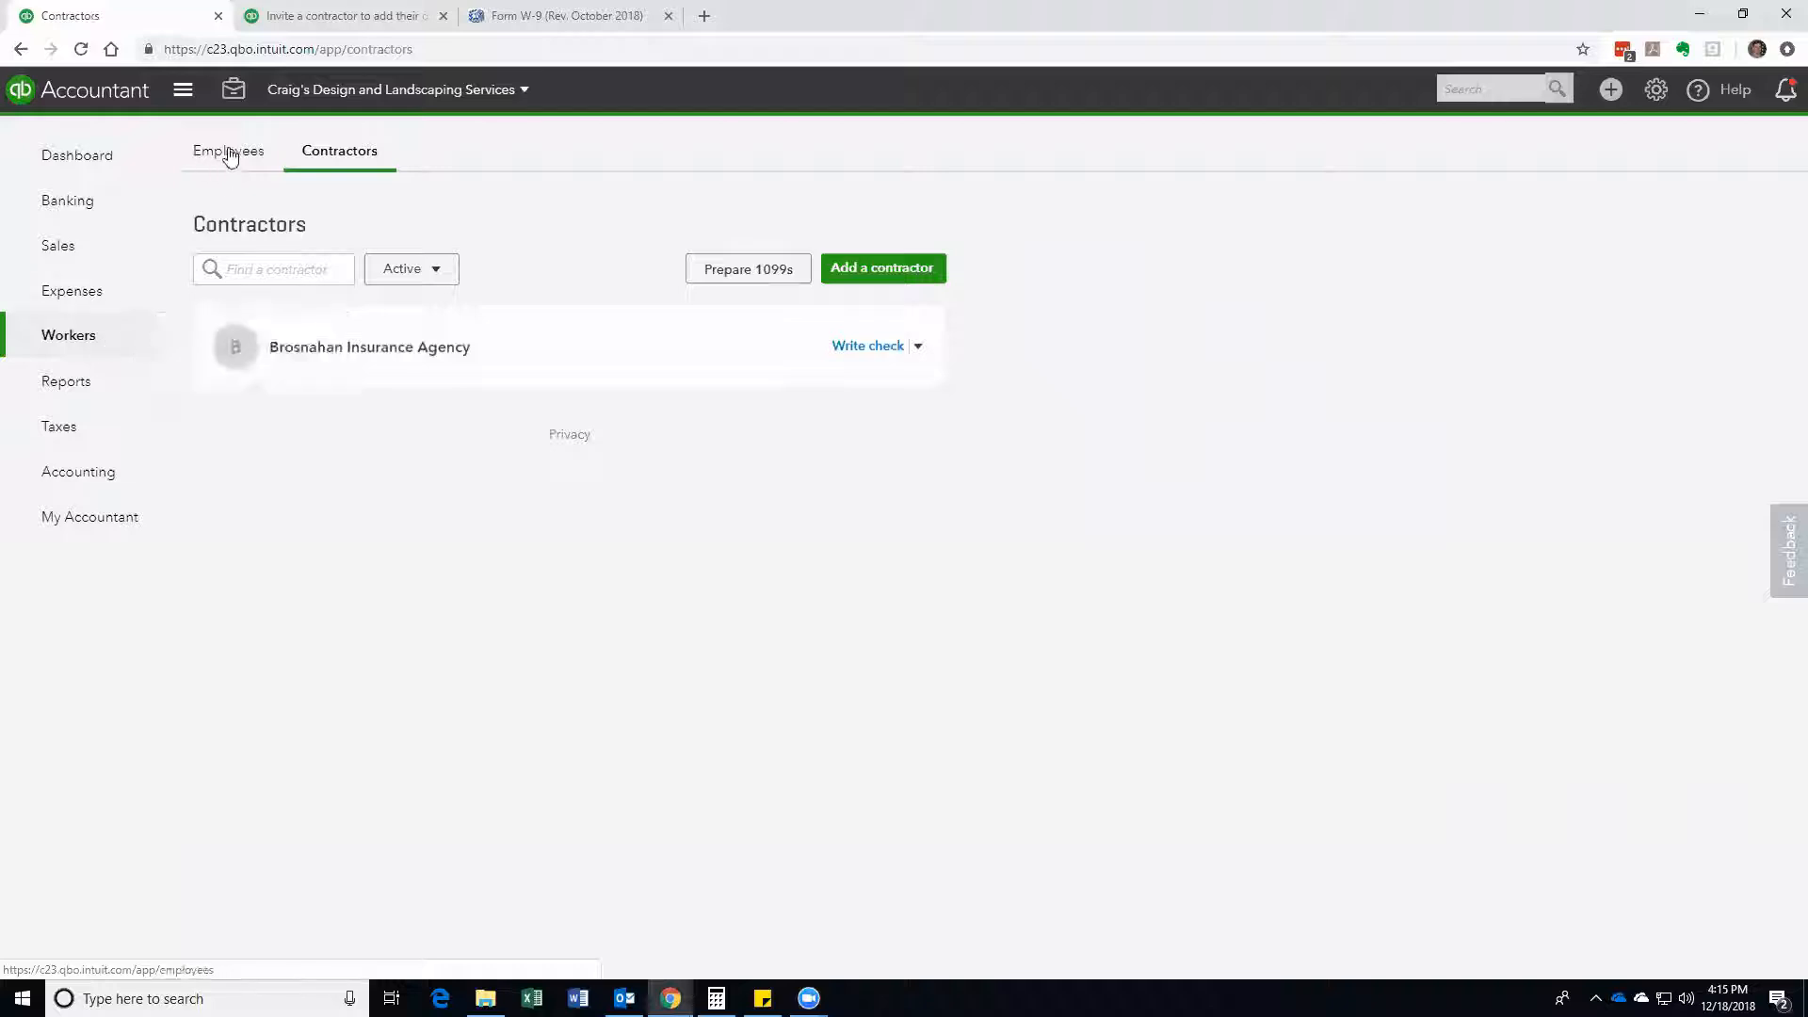
{"action": "left_click", "coordinate": [341, 155]}
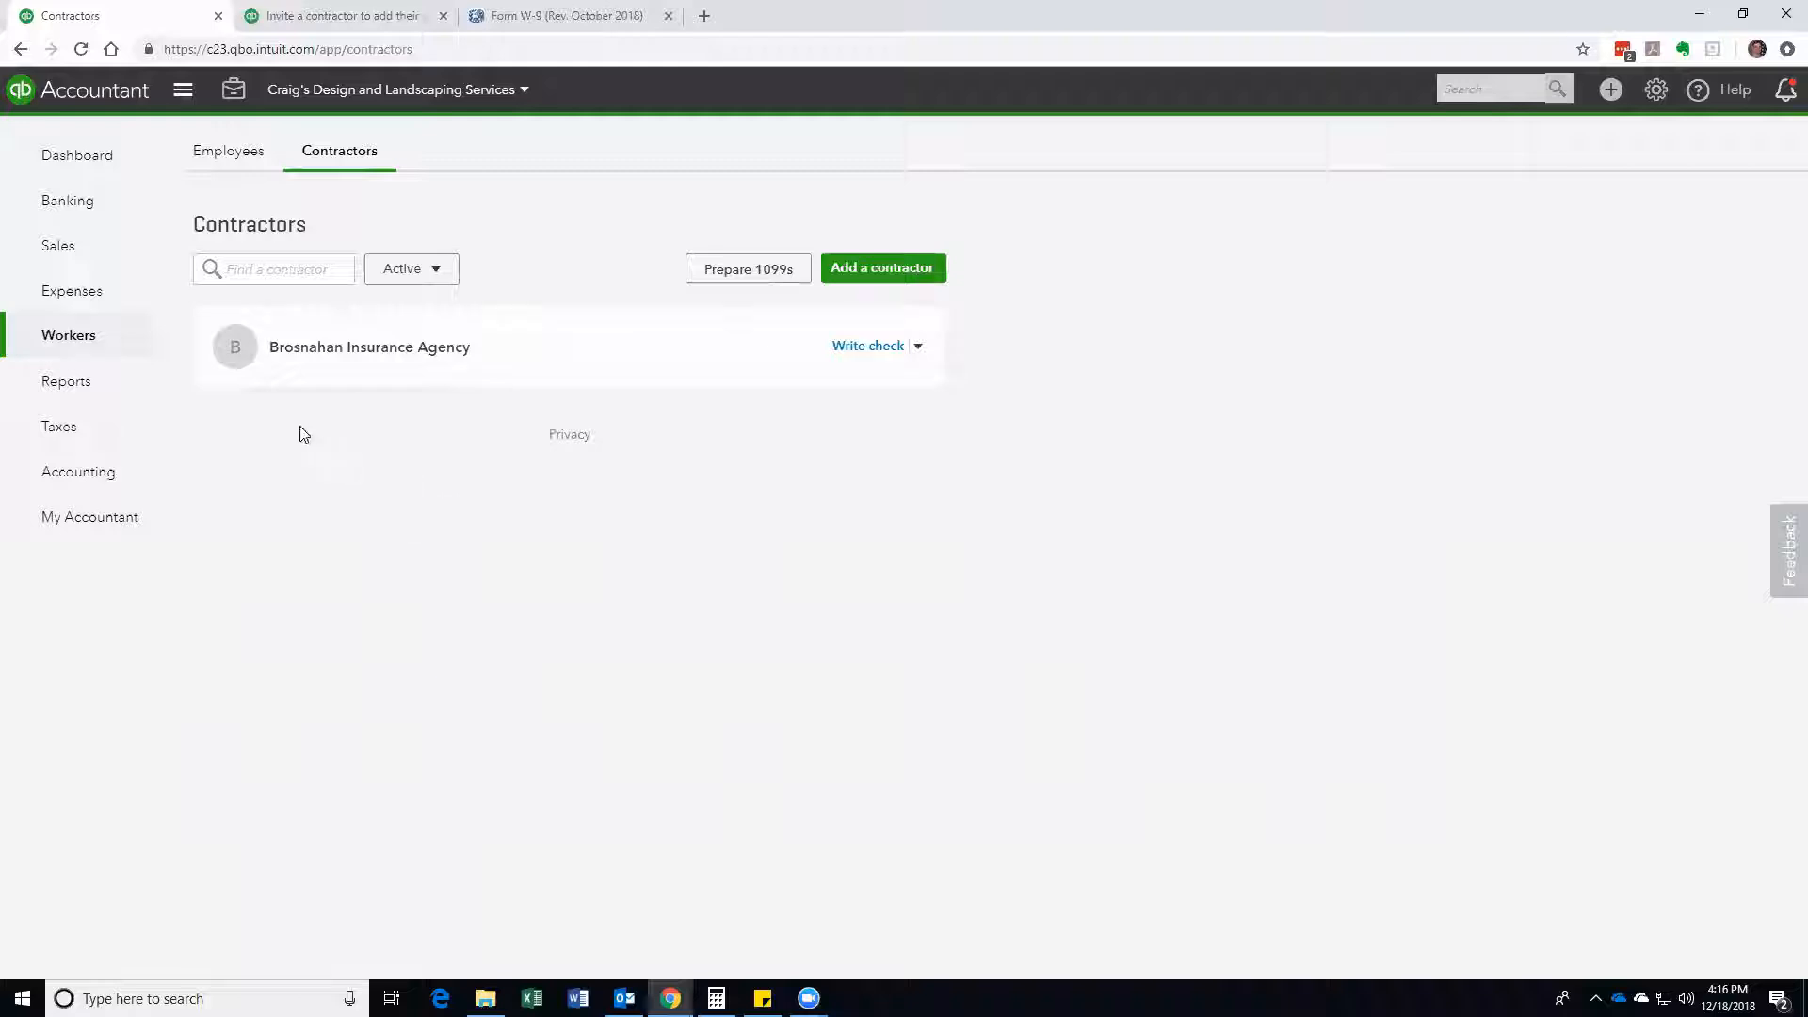
Step: Browse the Expenses Vendors list and put the cursor in the vendor search box
{"action": "left_click", "coordinate": [81, 294]}
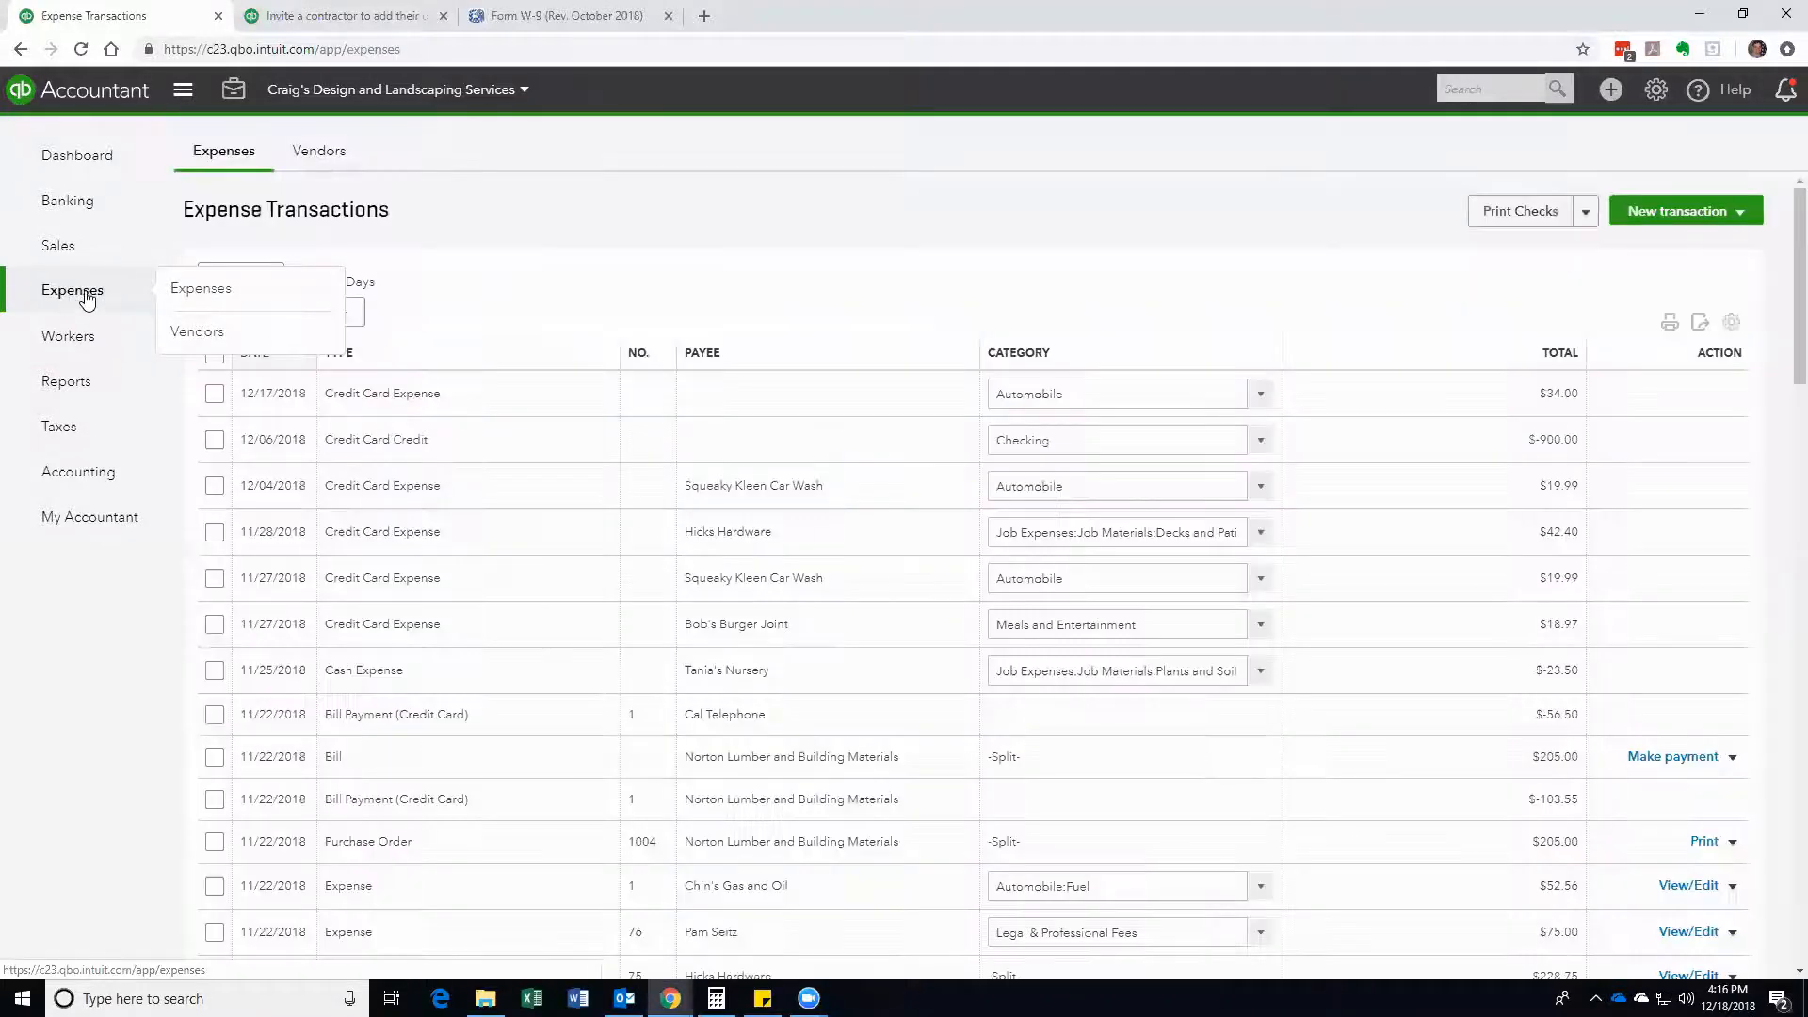
{"action": "left_click", "coordinate": [334, 156]}
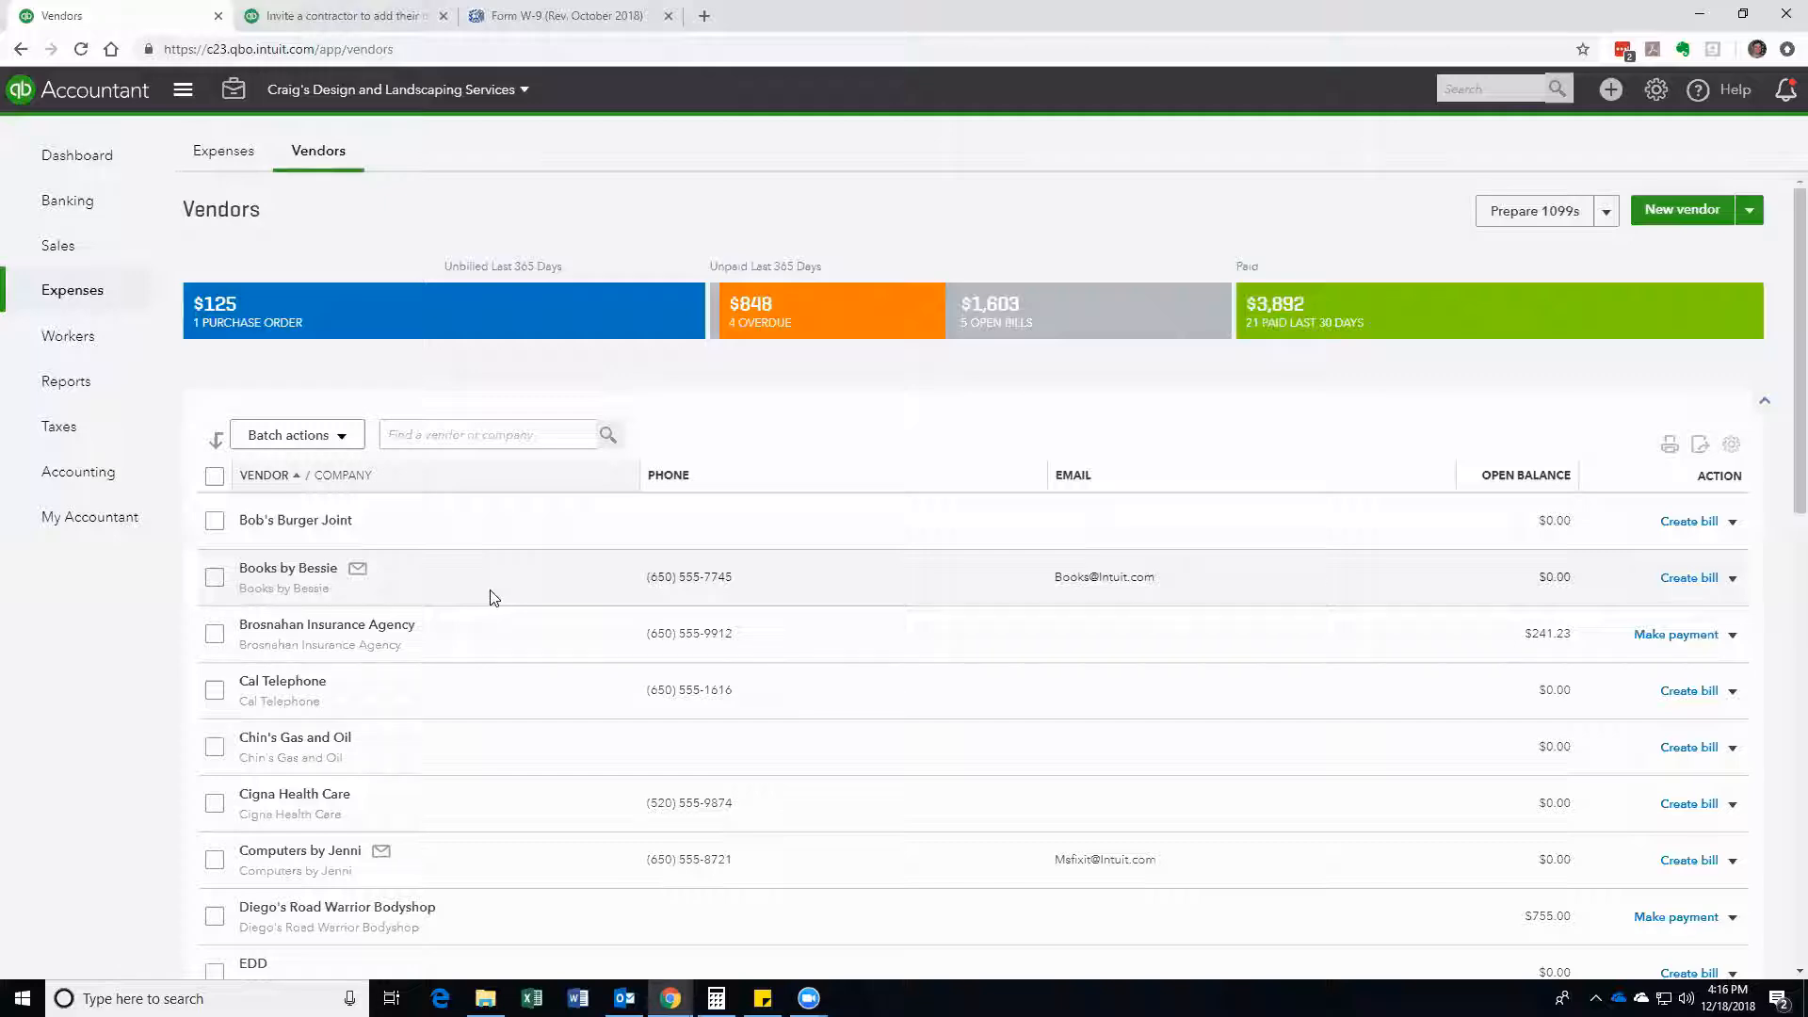
{"action": "scroll", "coordinate": [355, 551], "scroll_direction": "down", "scroll_amount": 3}
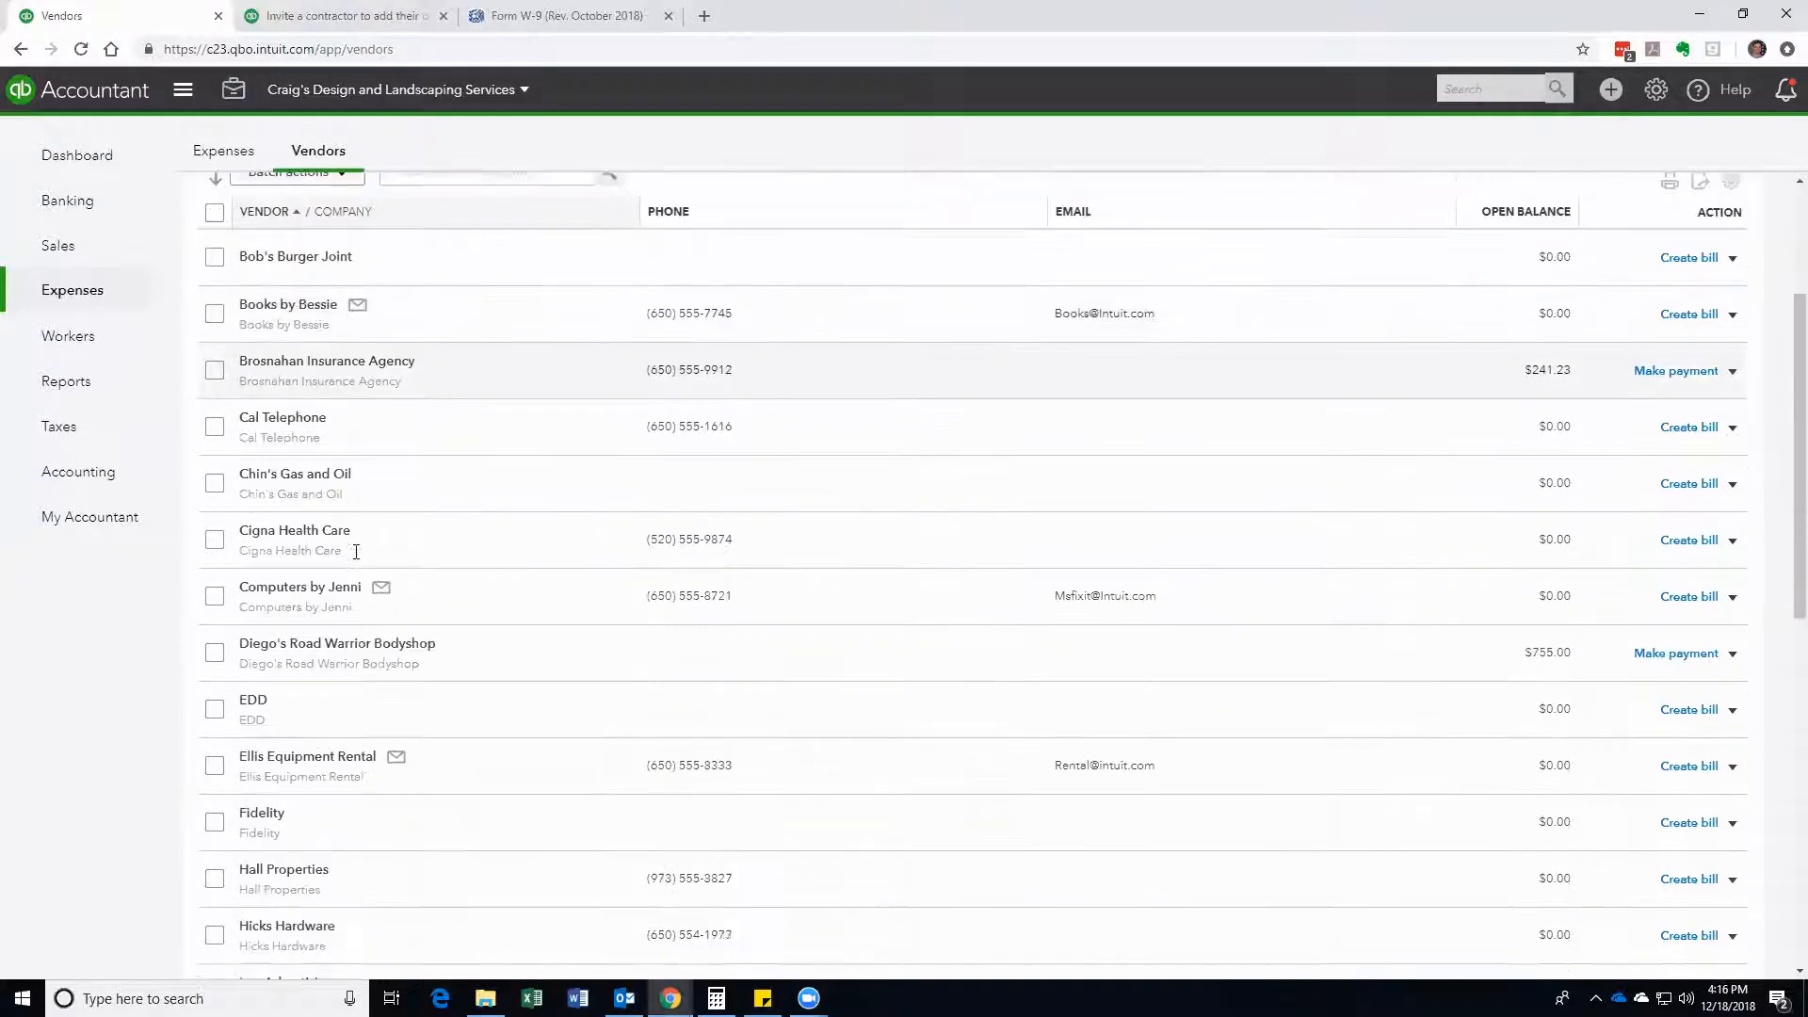
{"action": "scroll", "coordinate": [356, 552], "scroll_direction": "down", "scroll_amount": 6}
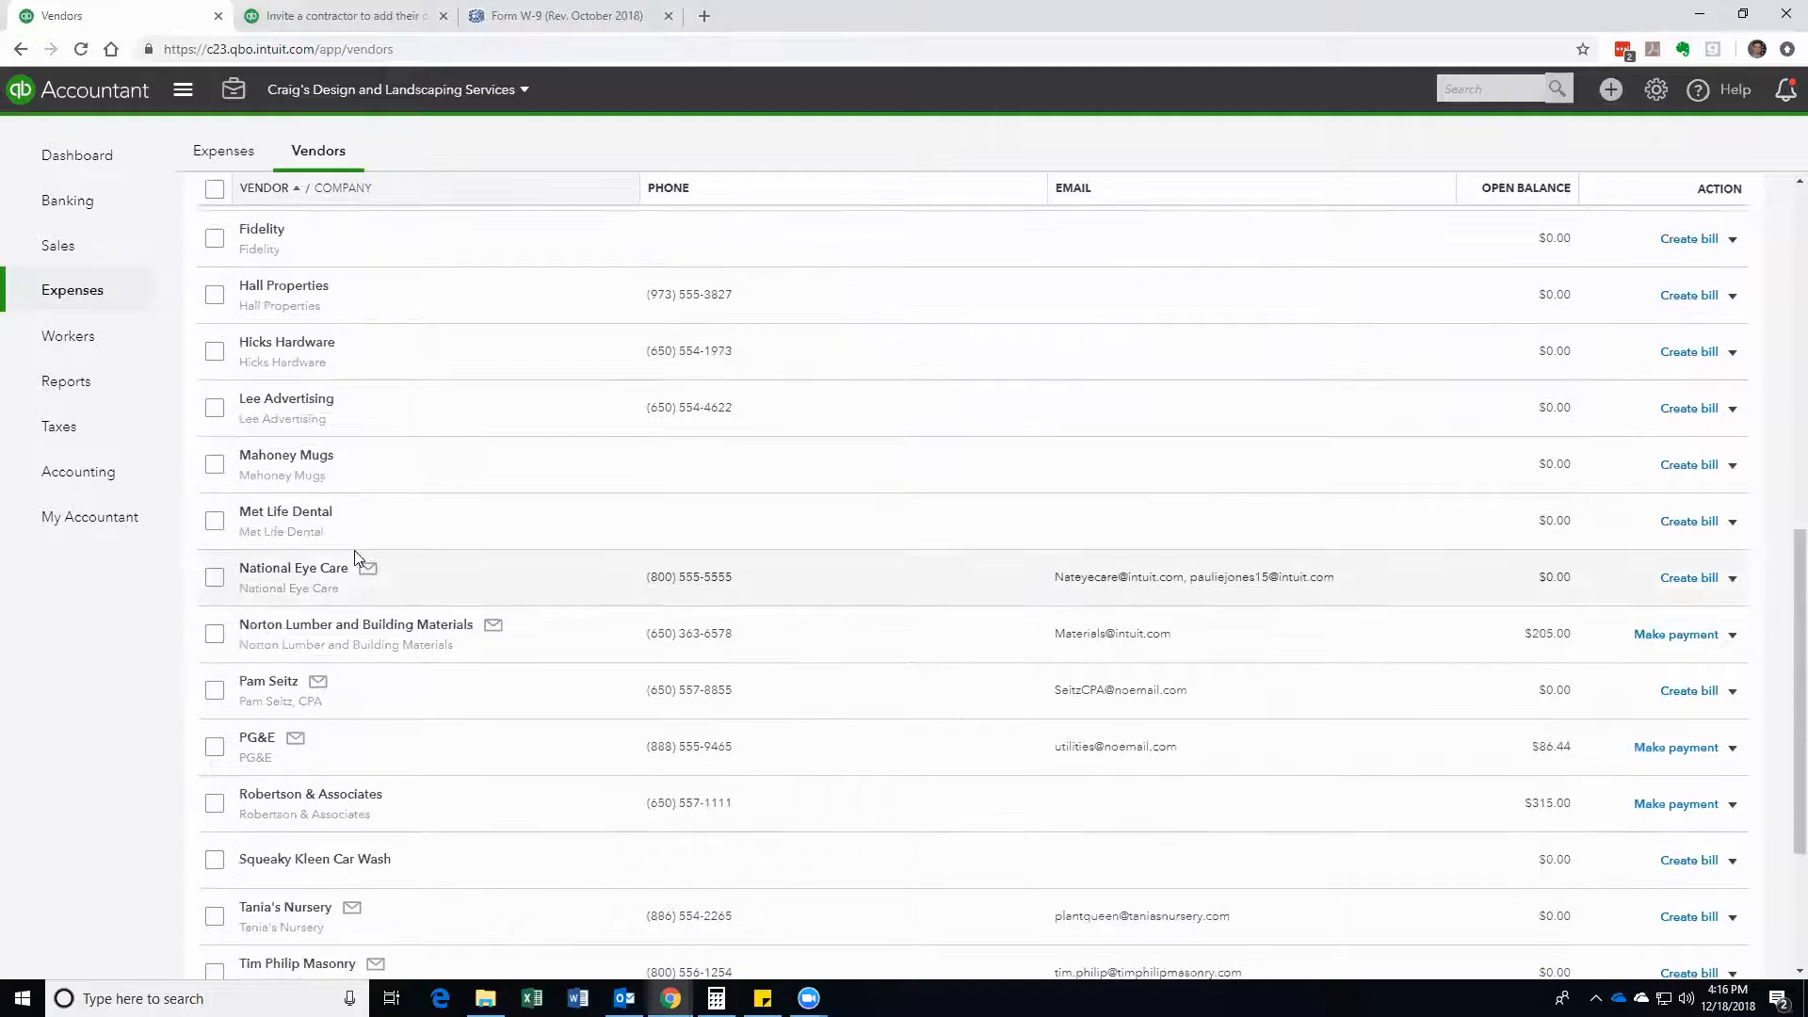
{"action": "scroll", "coordinate": [355, 557], "scroll_direction": "down", "scroll_amount": 3}
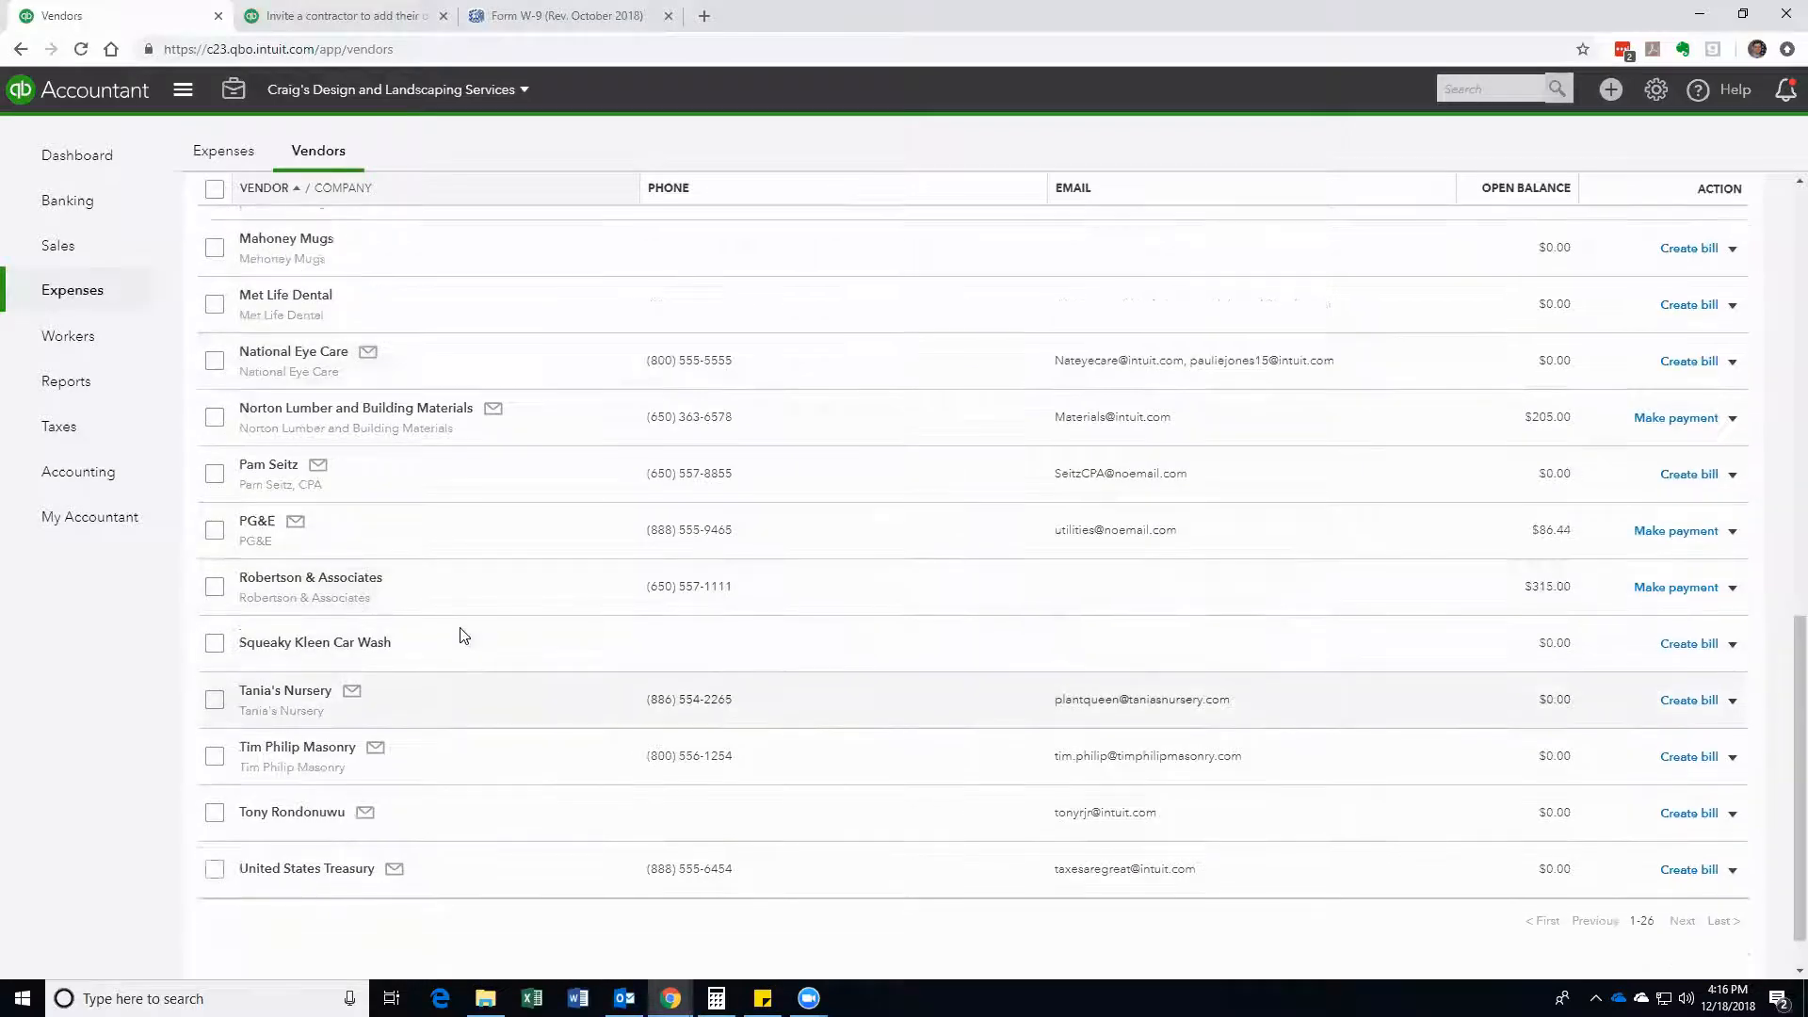
{"action": "scroll", "coordinate": [461, 636], "scroll_direction": "up", "scroll_amount": 7}
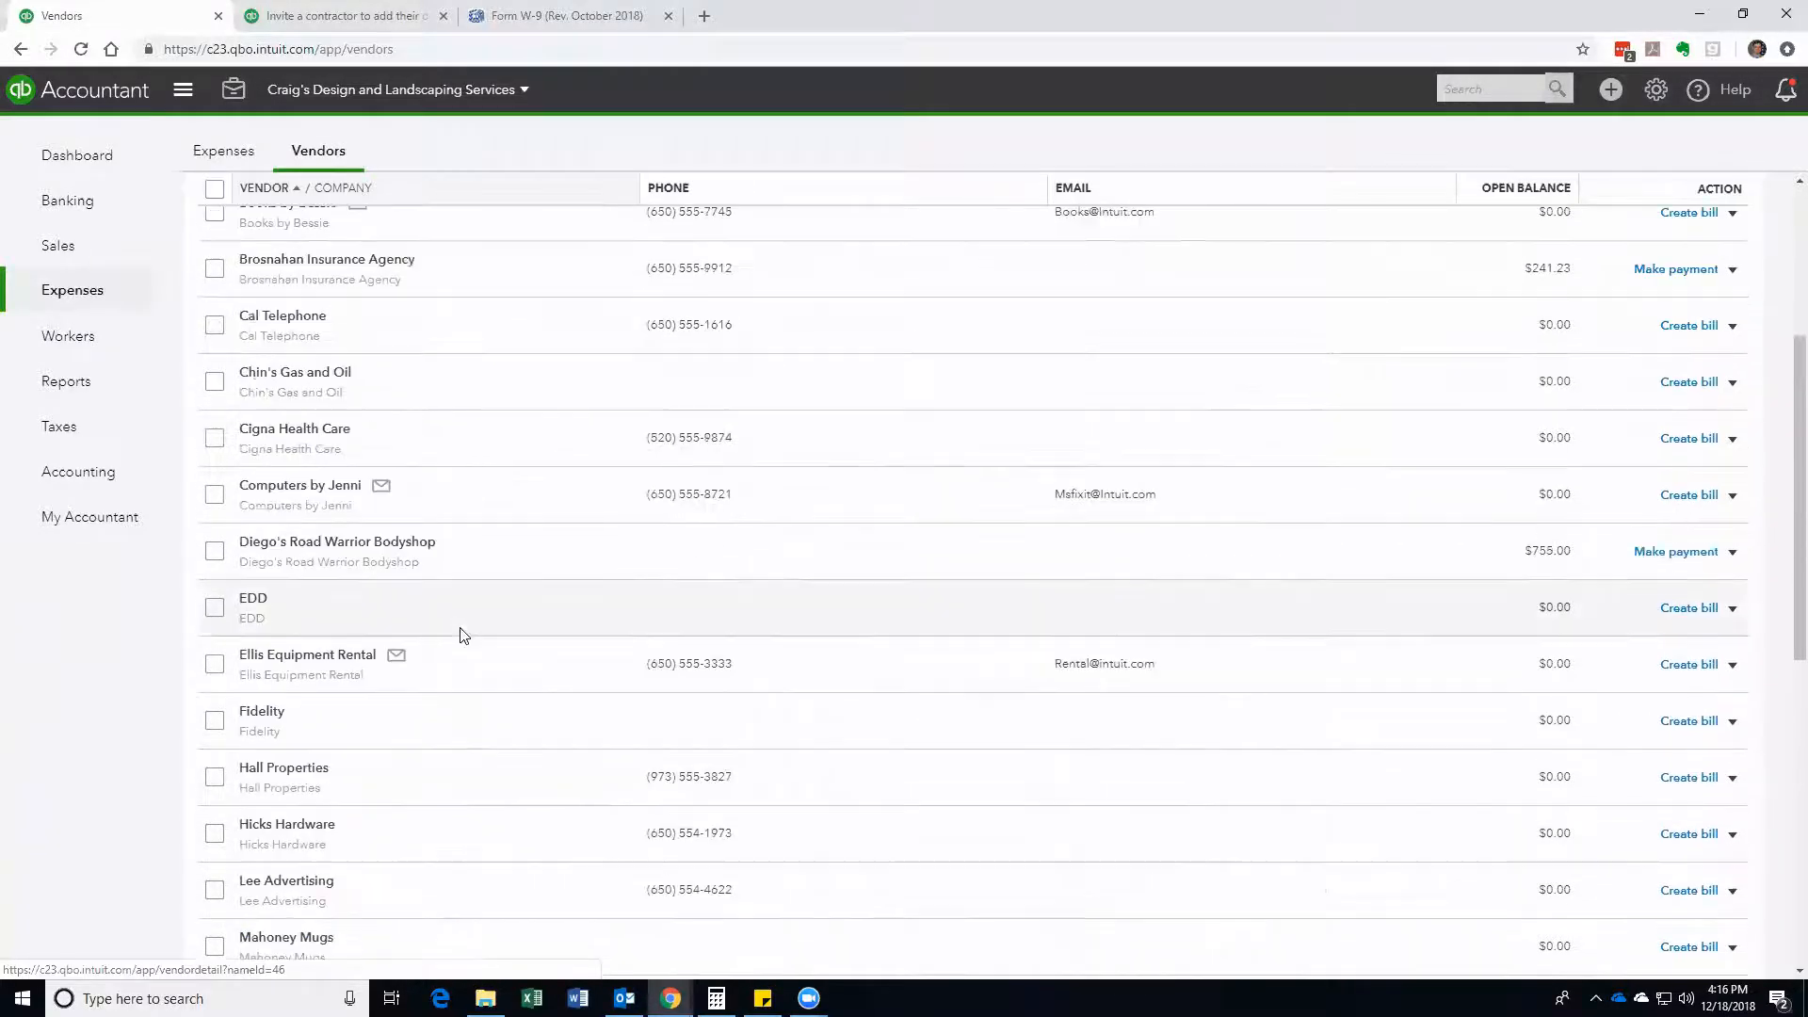
{"action": "scroll", "coordinate": [405, 565], "scroll_direction": "up", "scroll_amount": 4}
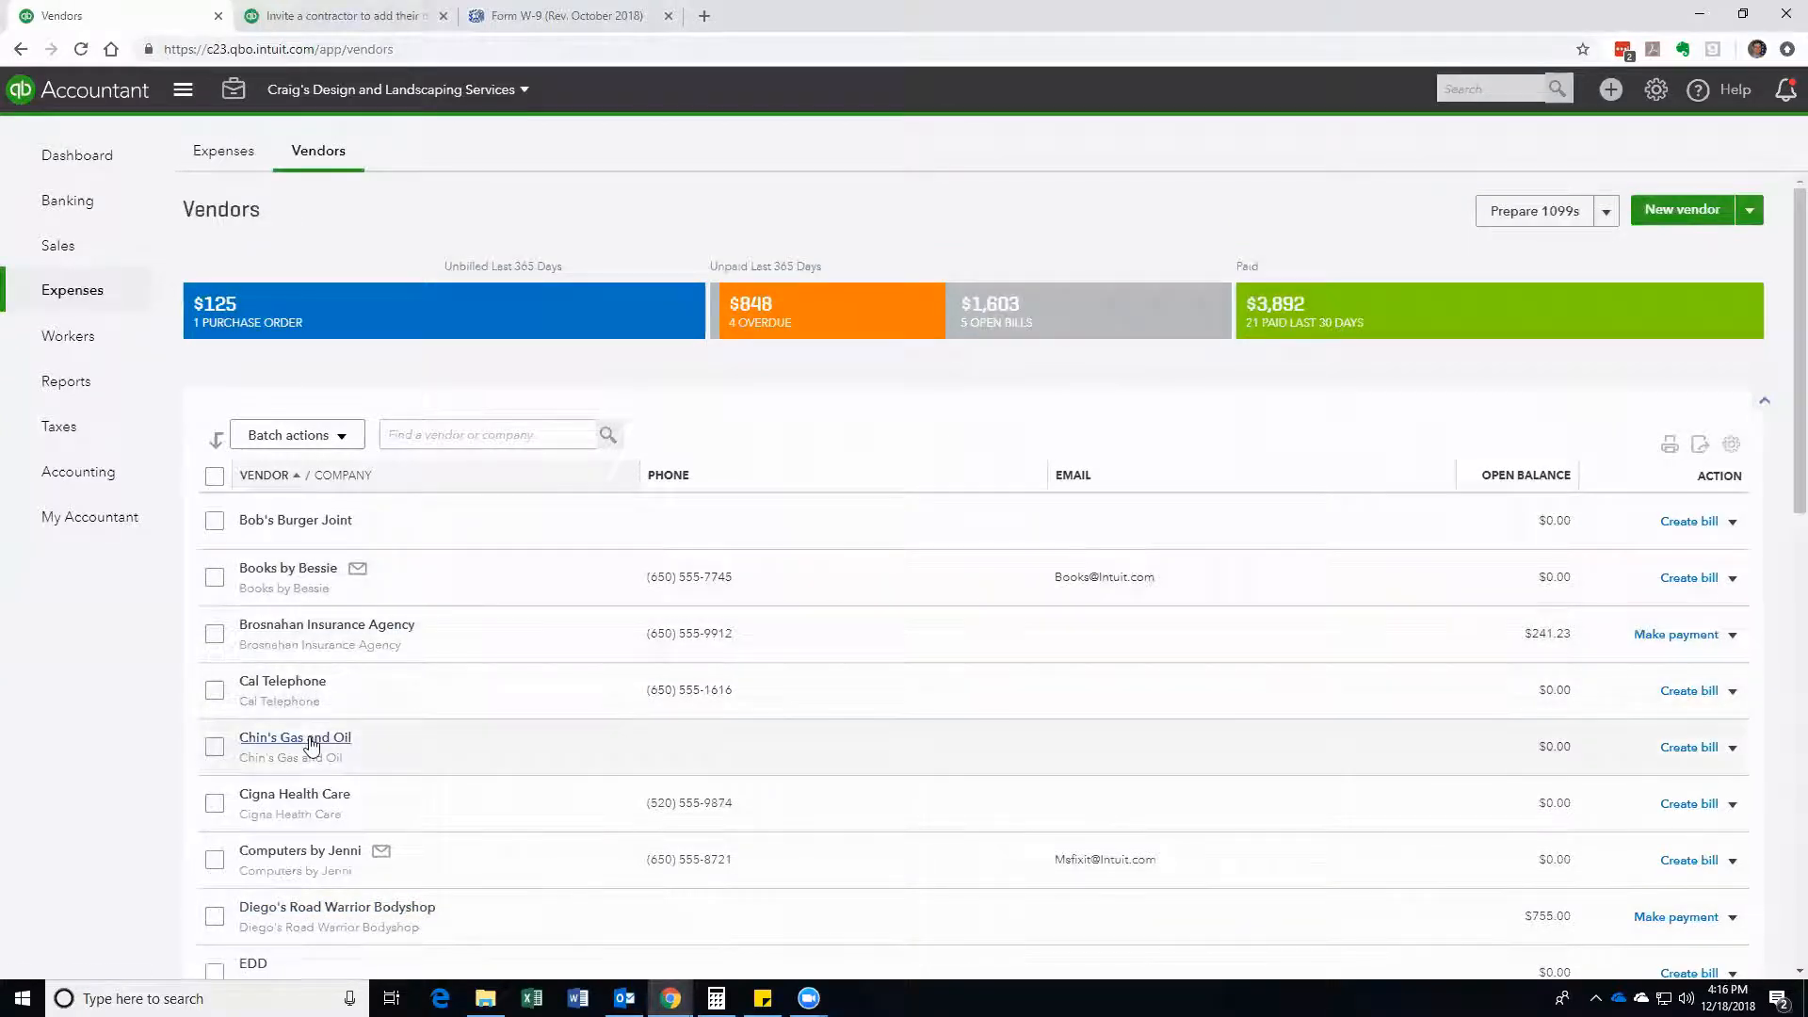
{"action": "scroll", "coordinate": [310, 745], "scroll_direction": "down", "scroll_amount": 1}
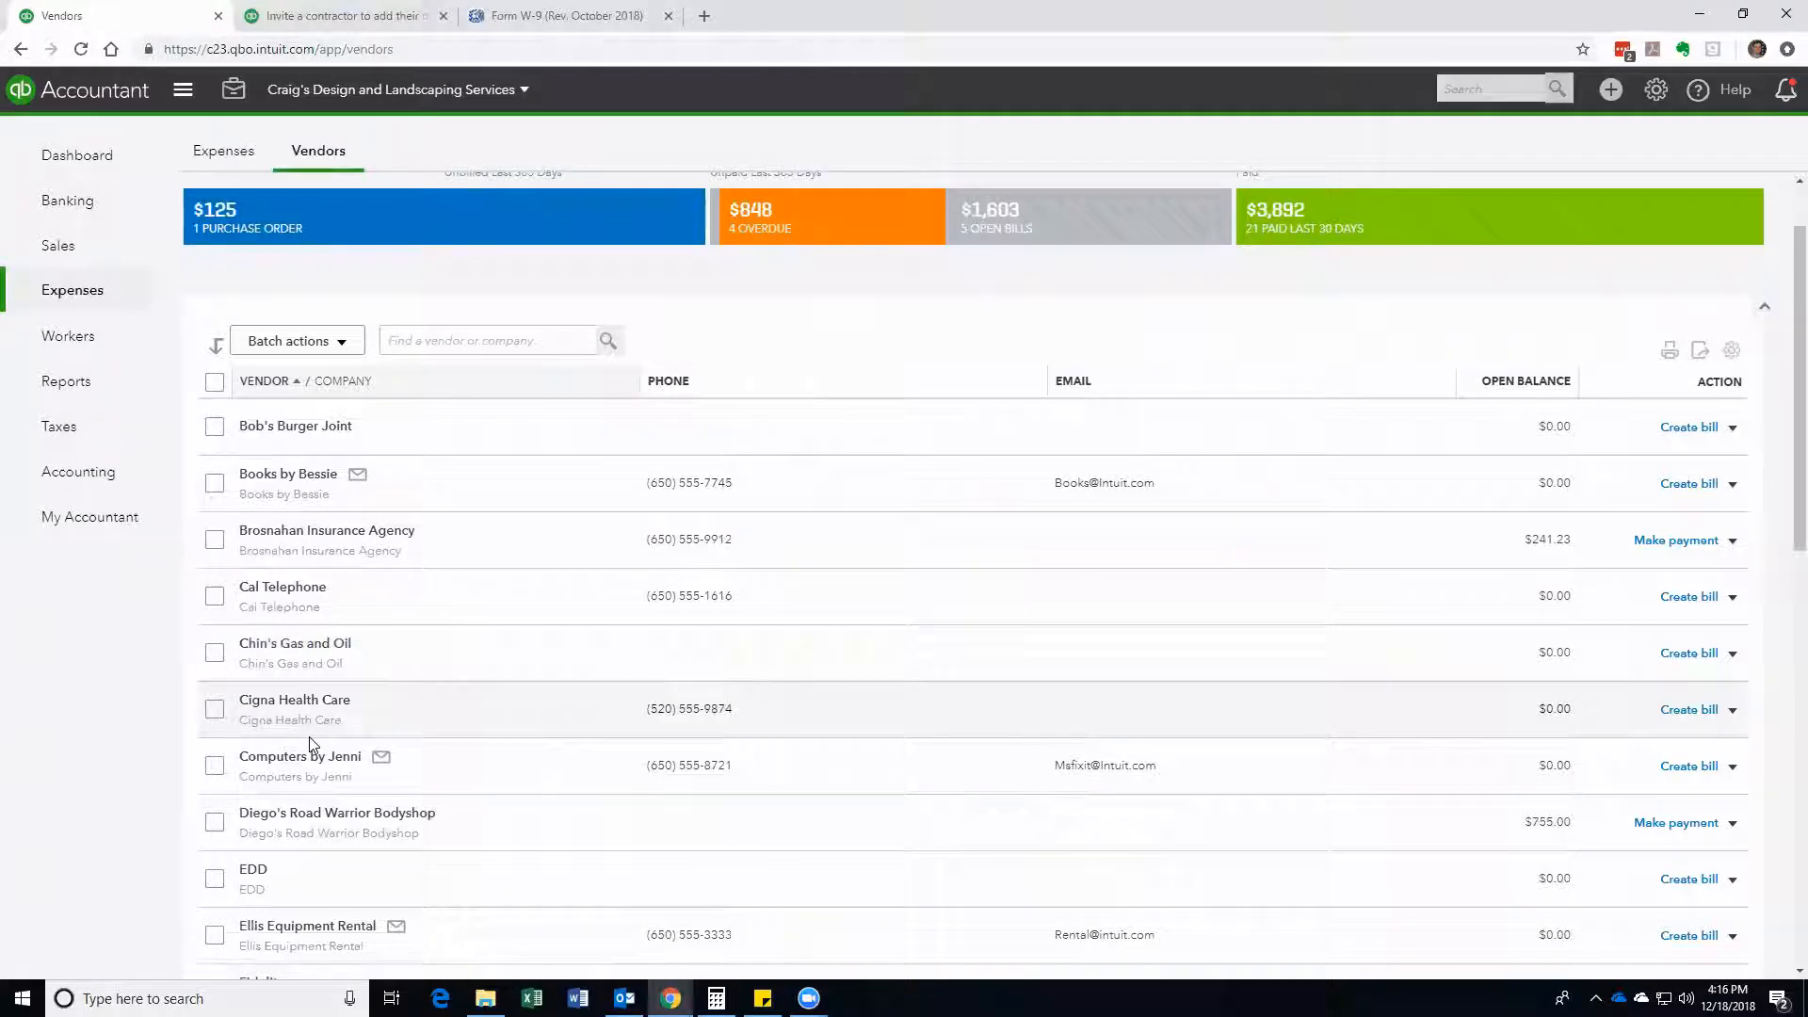
{"action": "scroll", "coordinate": [303, 482], "scroll_direction": "down", "scroll_amount": 3}
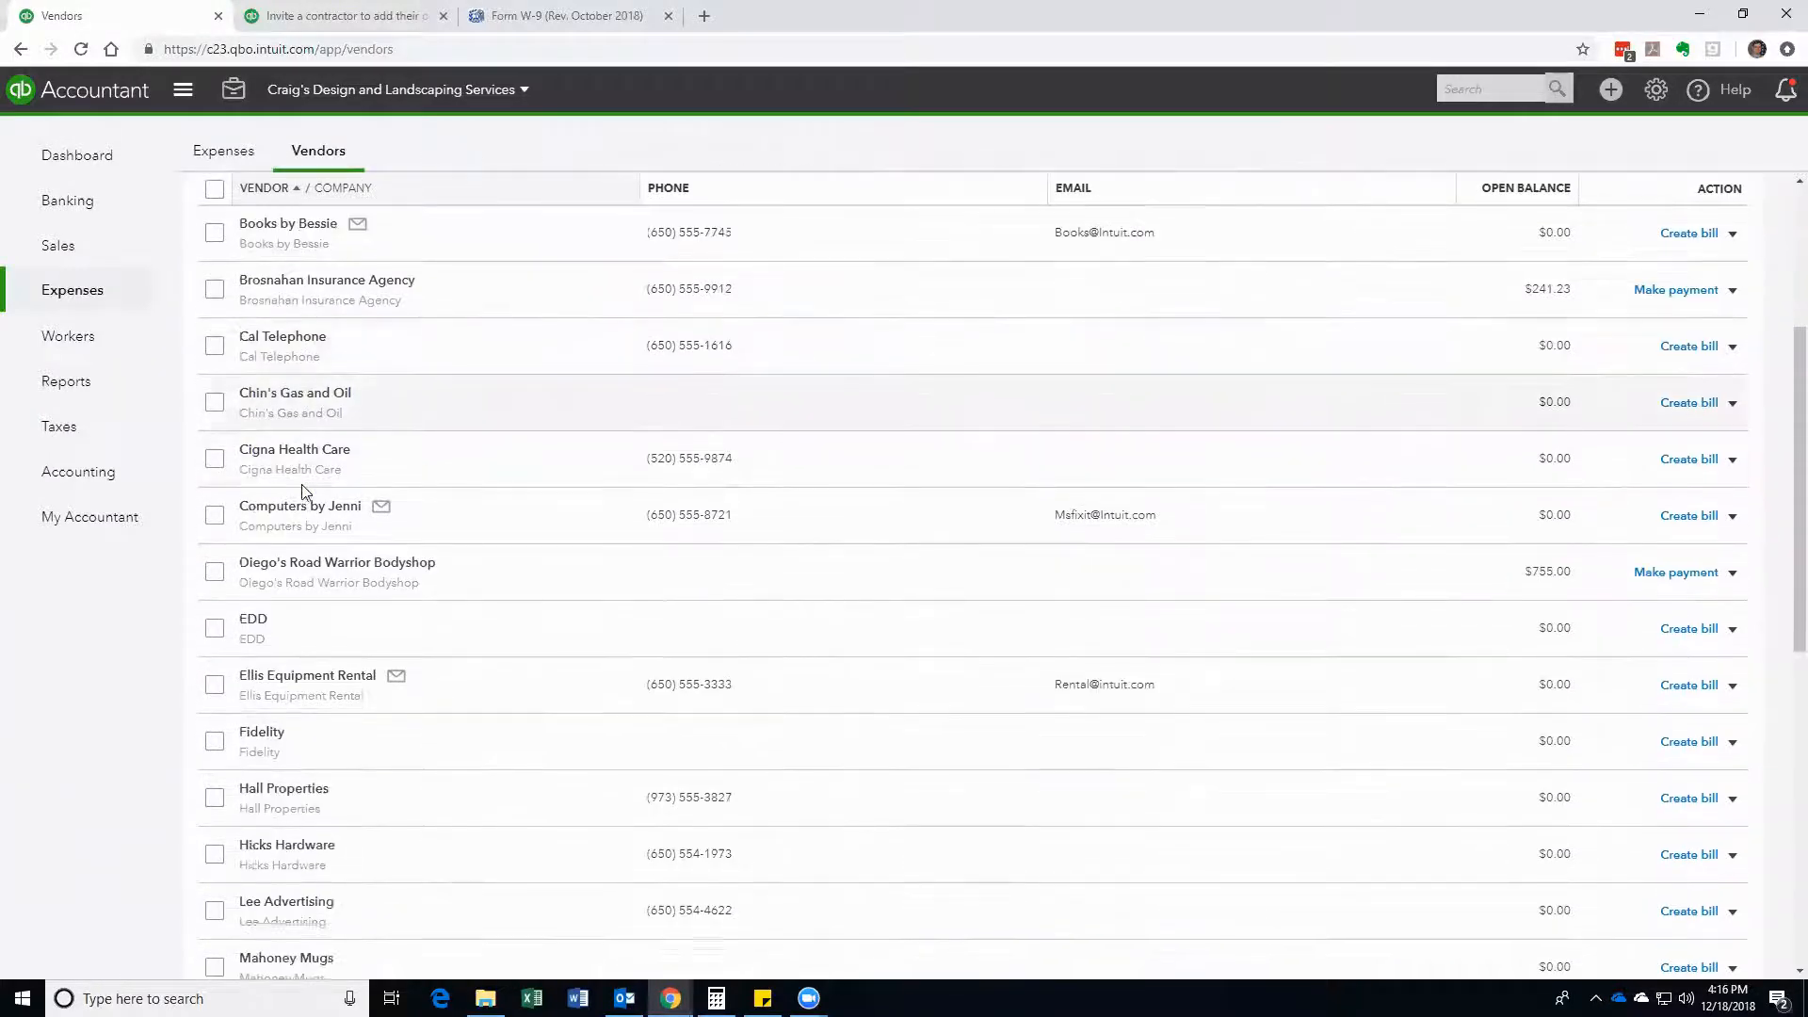
{"action": "scroll", "coordinate": [311, 759], "scroll_direction": "up", "scroll_amount": 2}
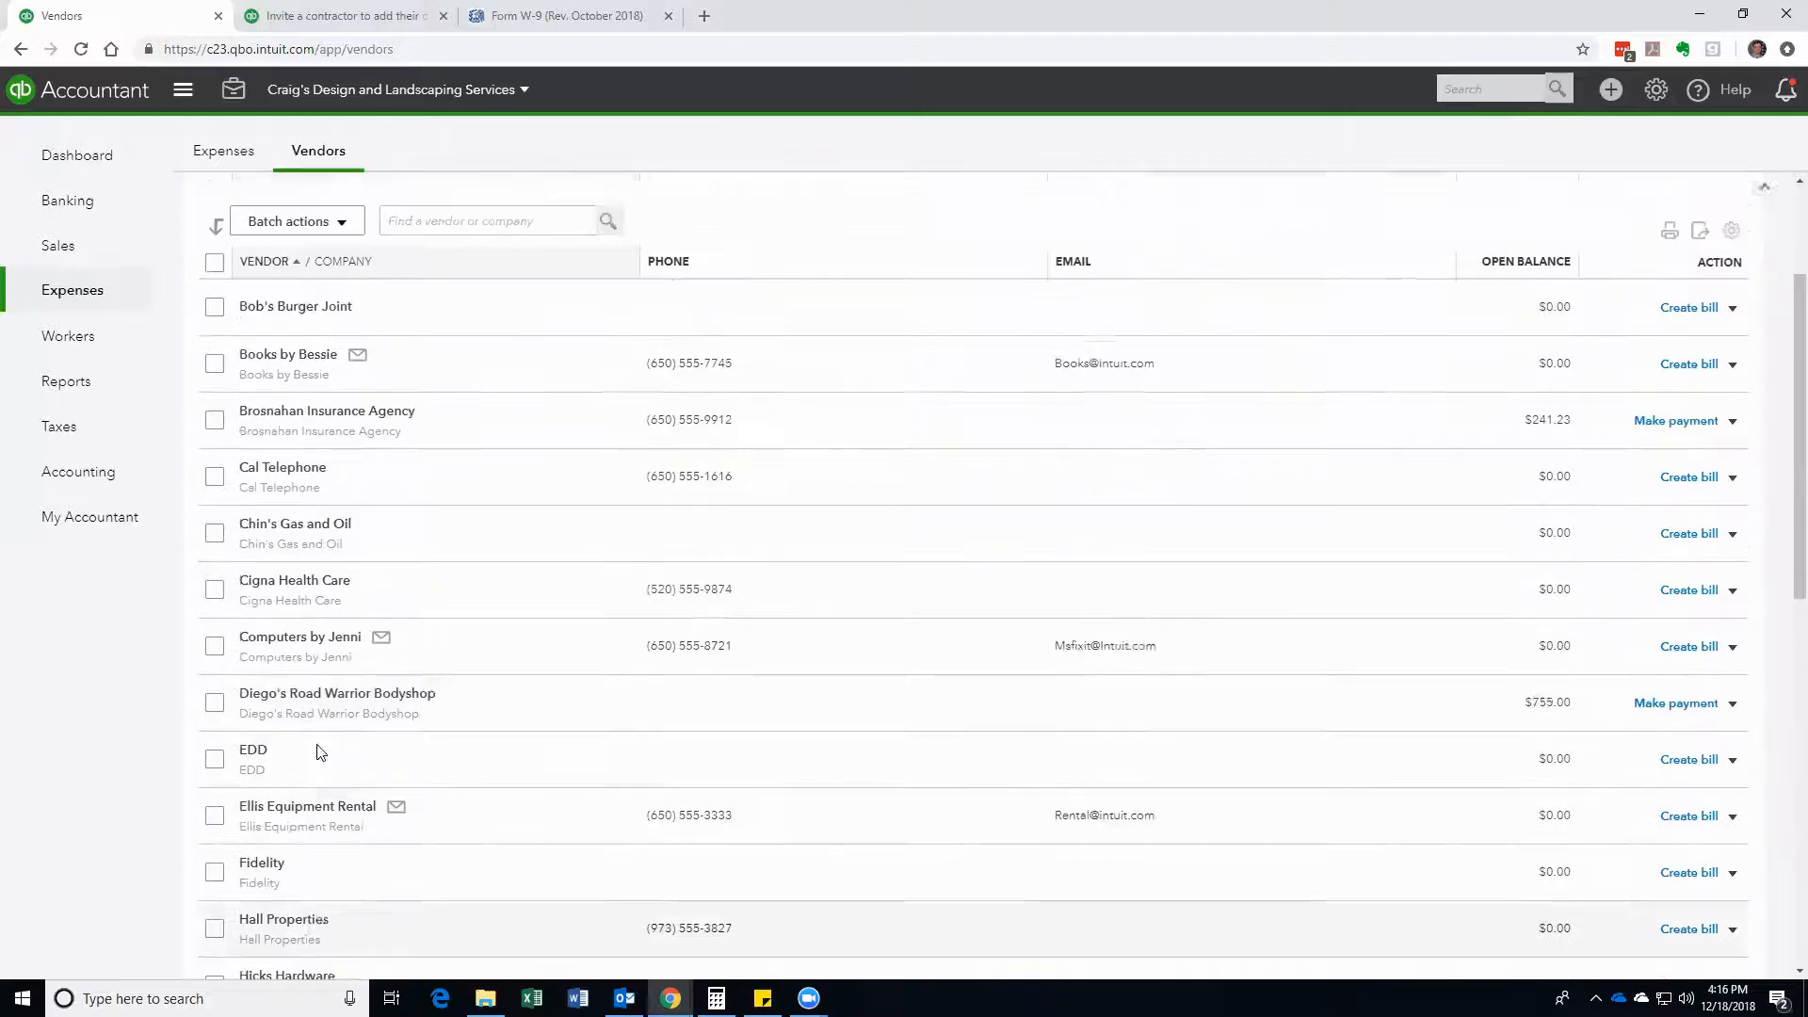
{"action": "scroll", "coordinate": [396, 527], "scroll_direction": "up", "scroll_amount": 2}
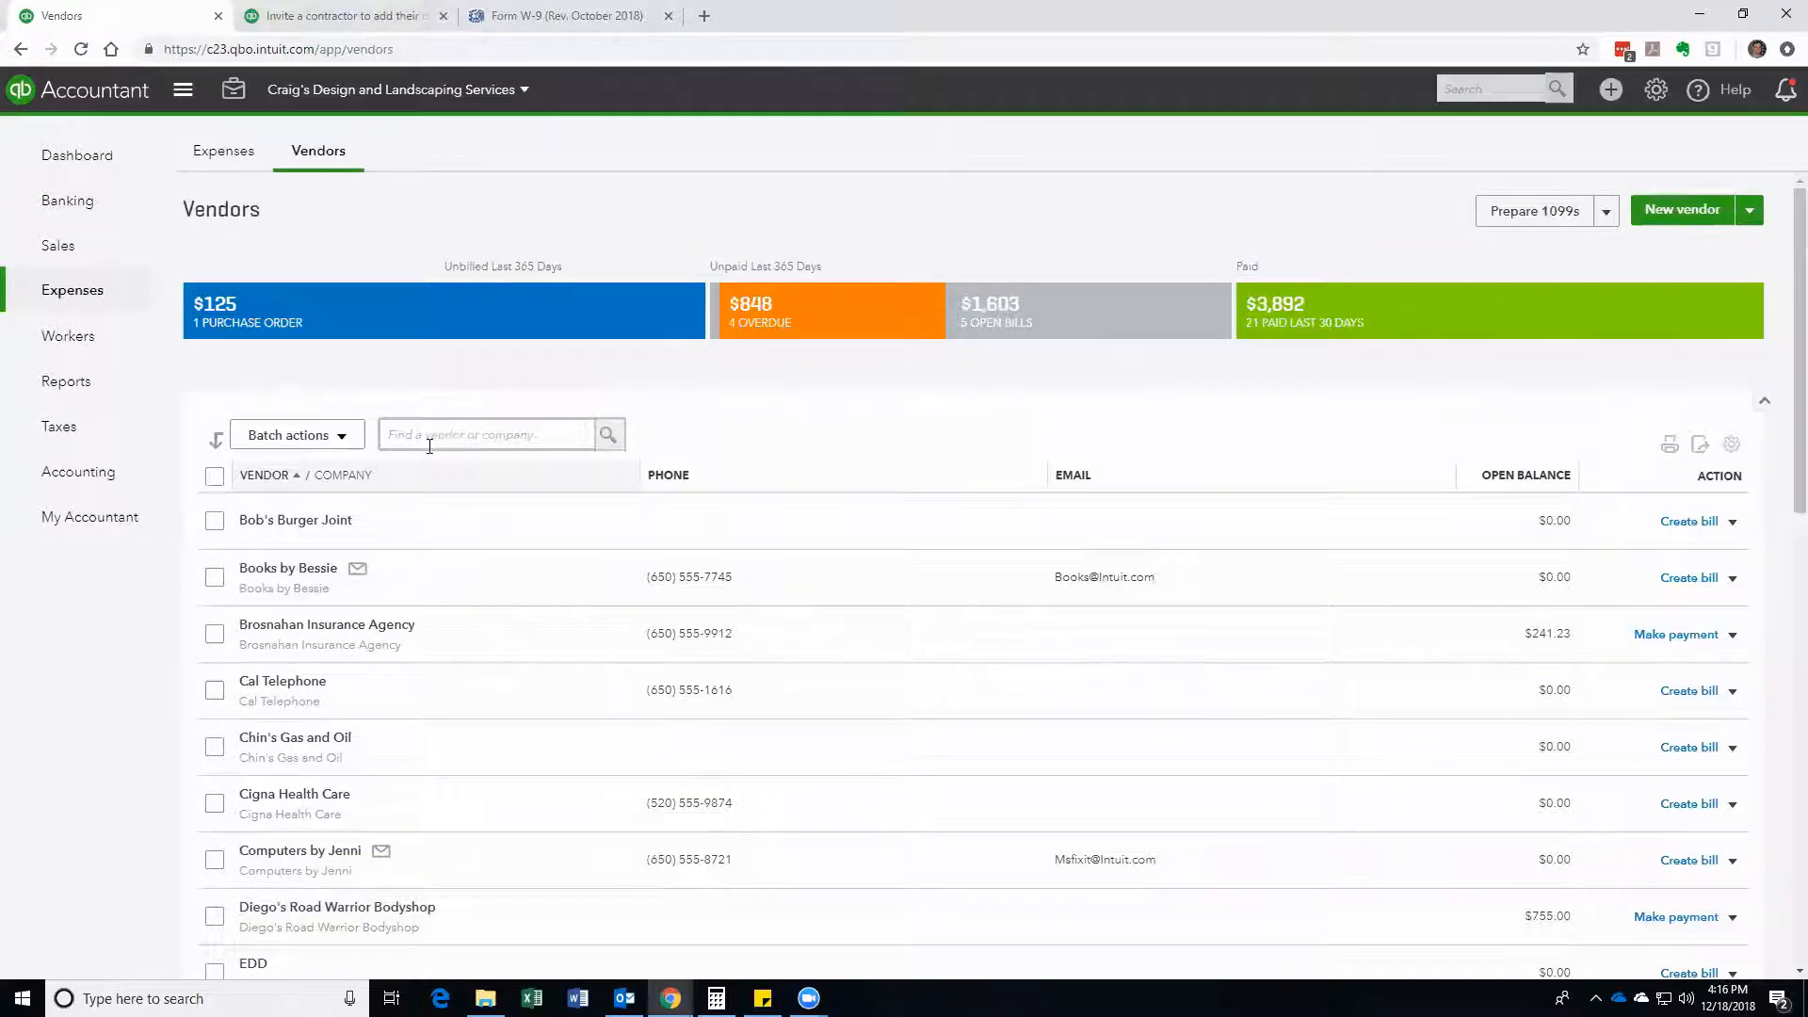
{"action": "left_click", "coordinate": [465, 430]}
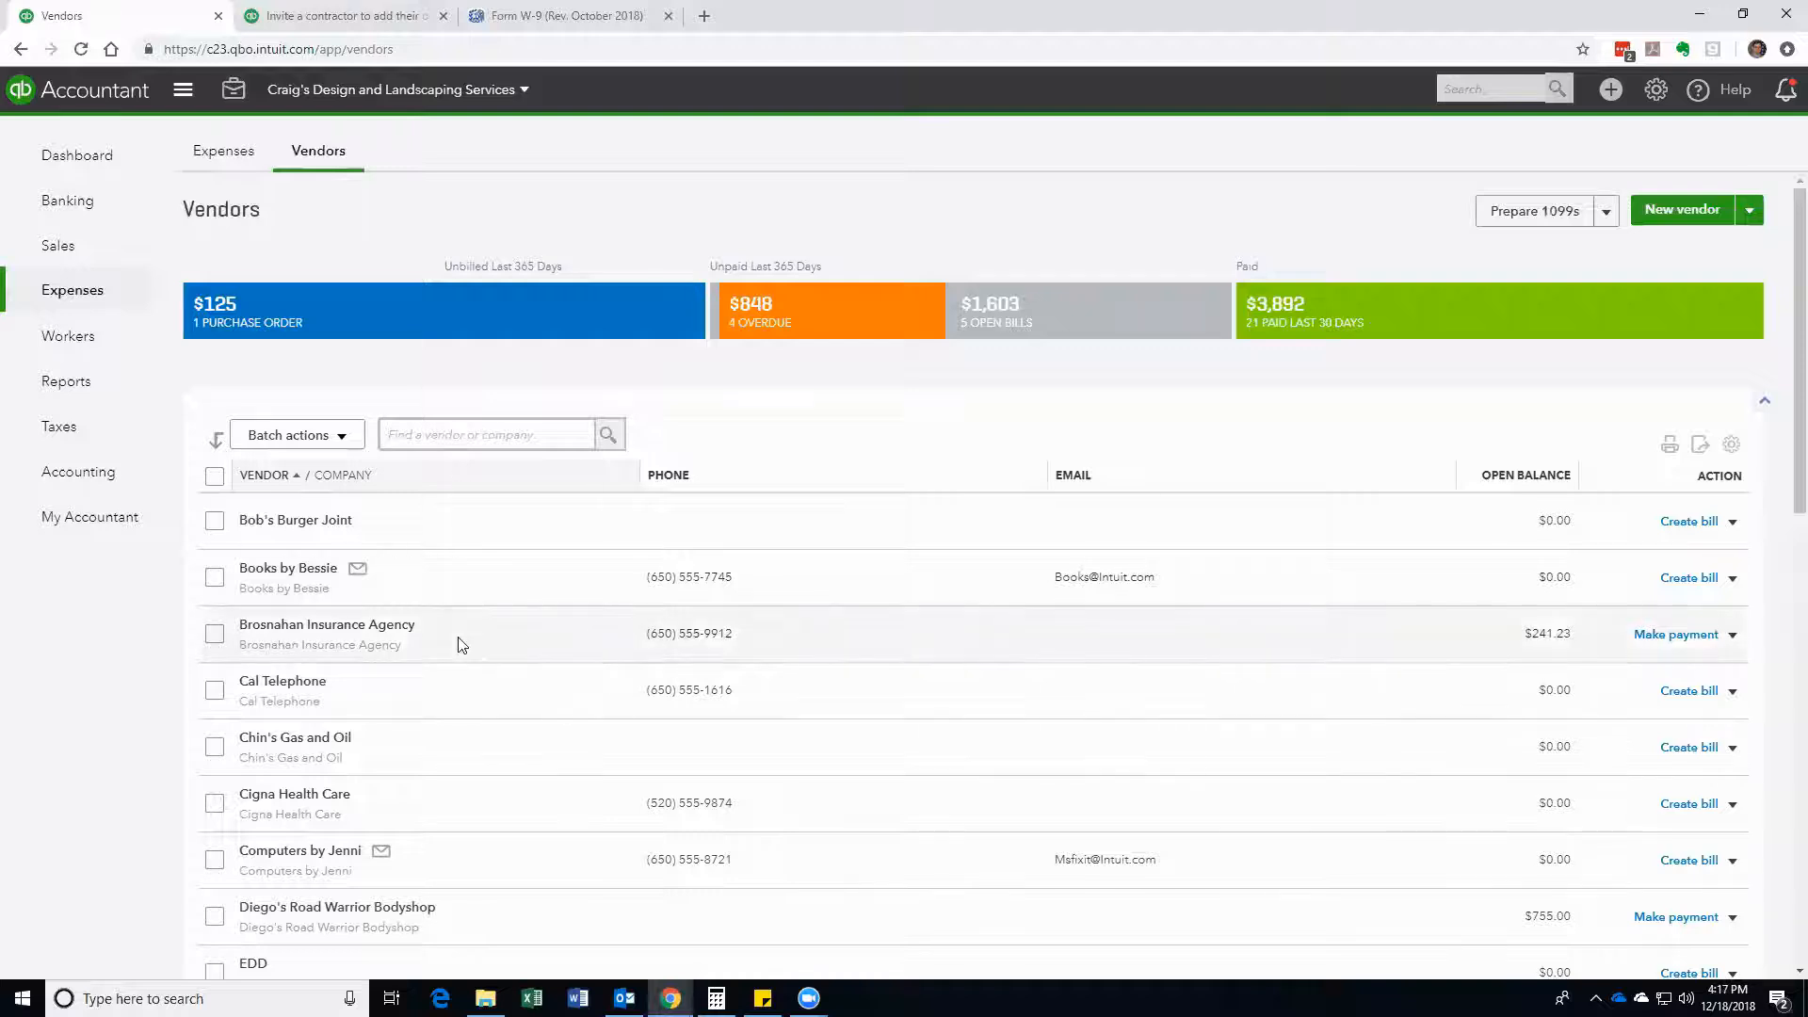
{"action": "scroll", "coordinate": [455, 637], "scroll_direction": "down", "scroll_amount": 1}
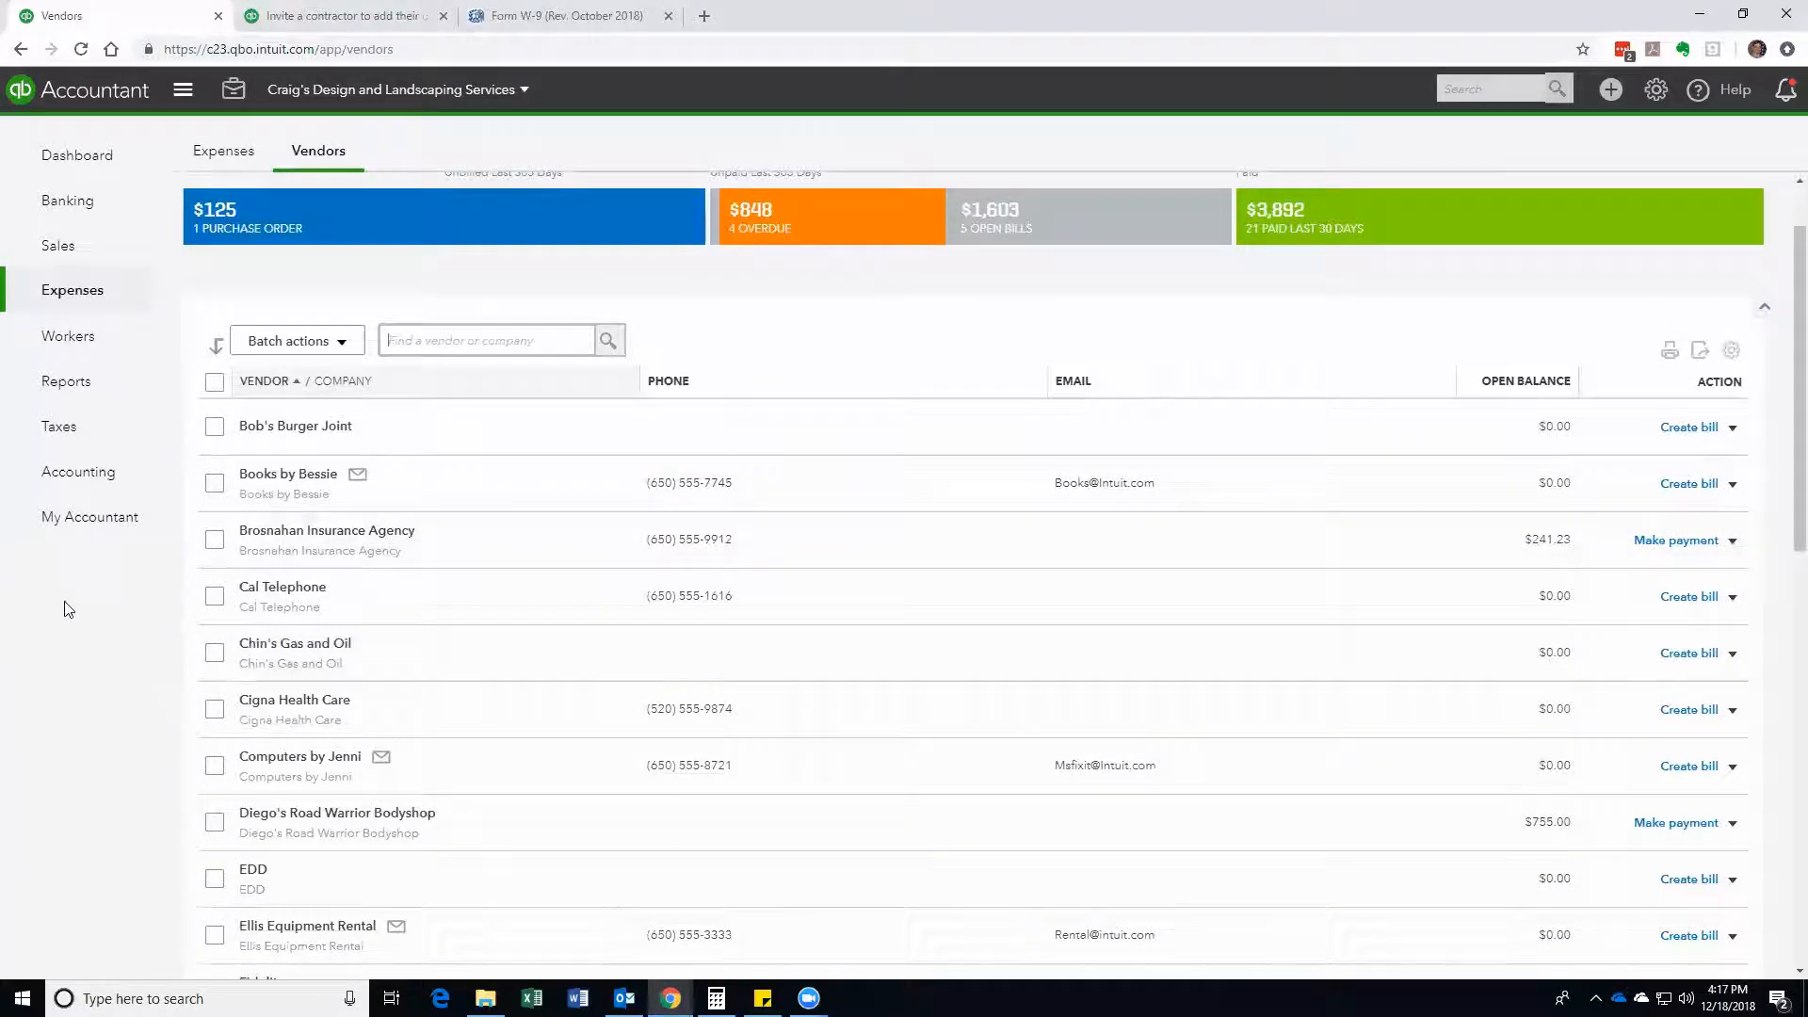
Step: Edit Books by Bessie's vendor info: change the address to 15 Main St. and select Business ID No
{"action": "left_click", "coordinate": [310, 481]}
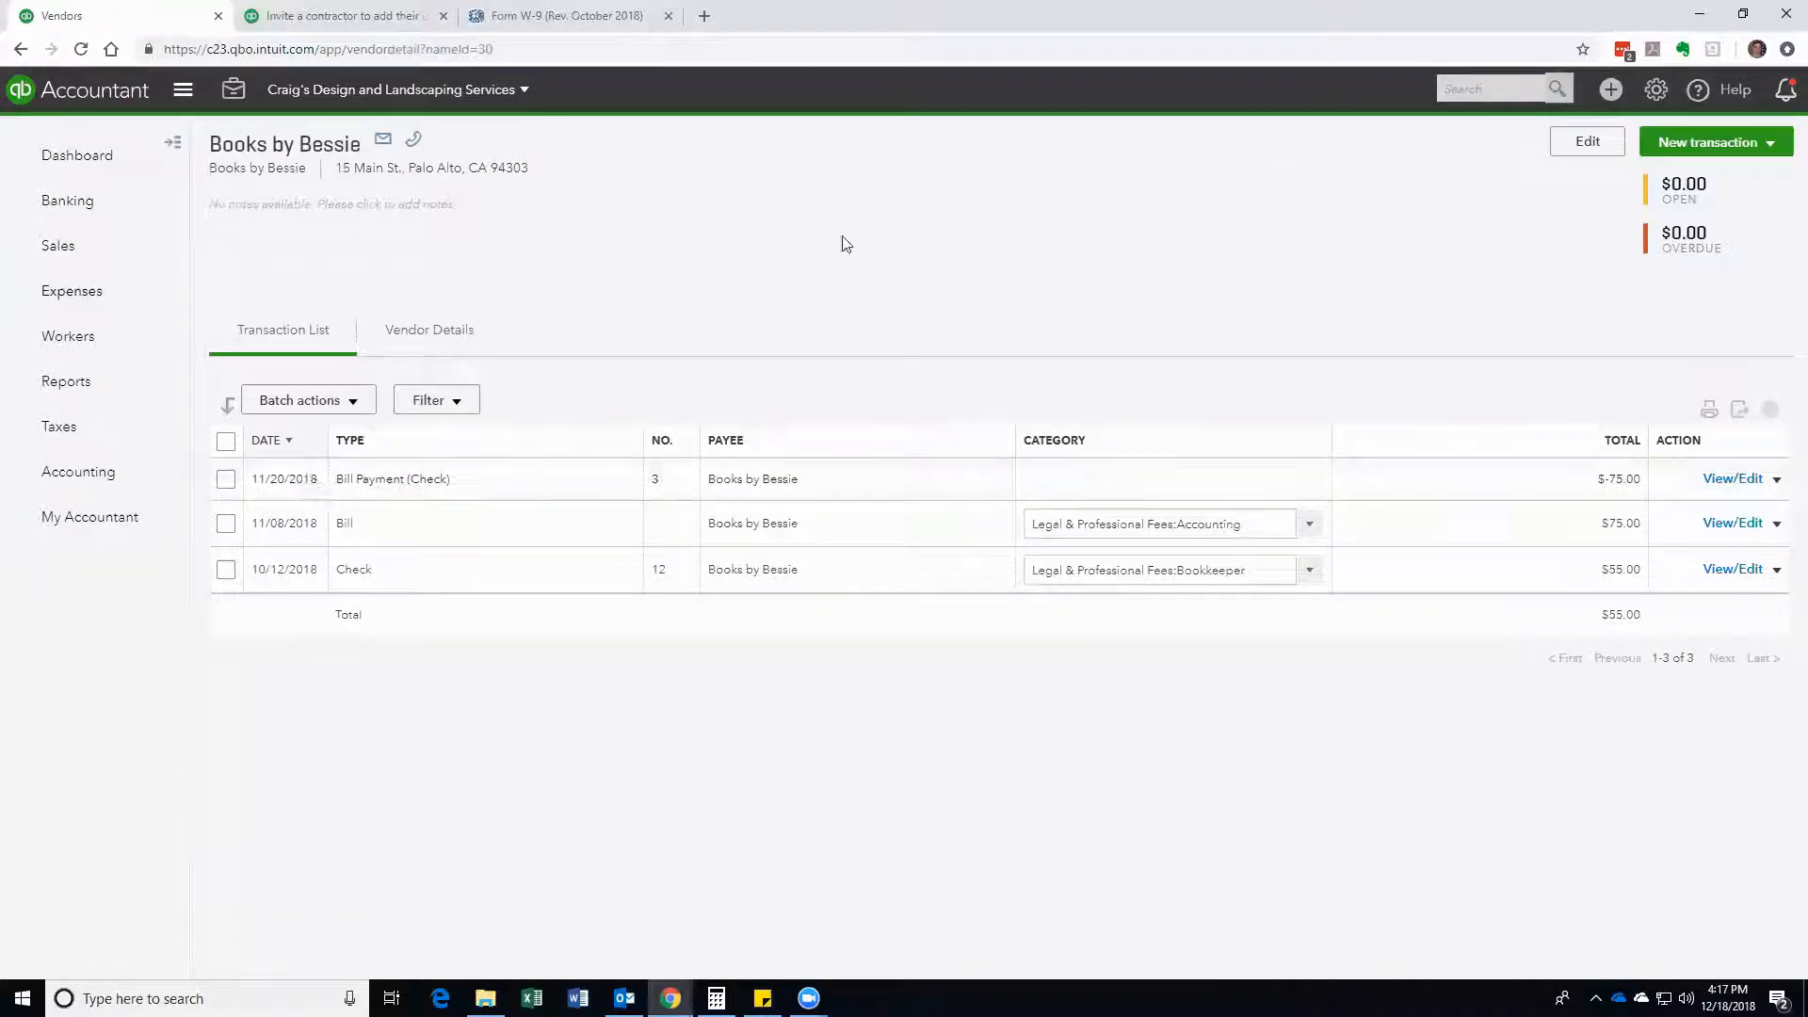
{"action": "left_click", "coordinate": [1588, 151]}
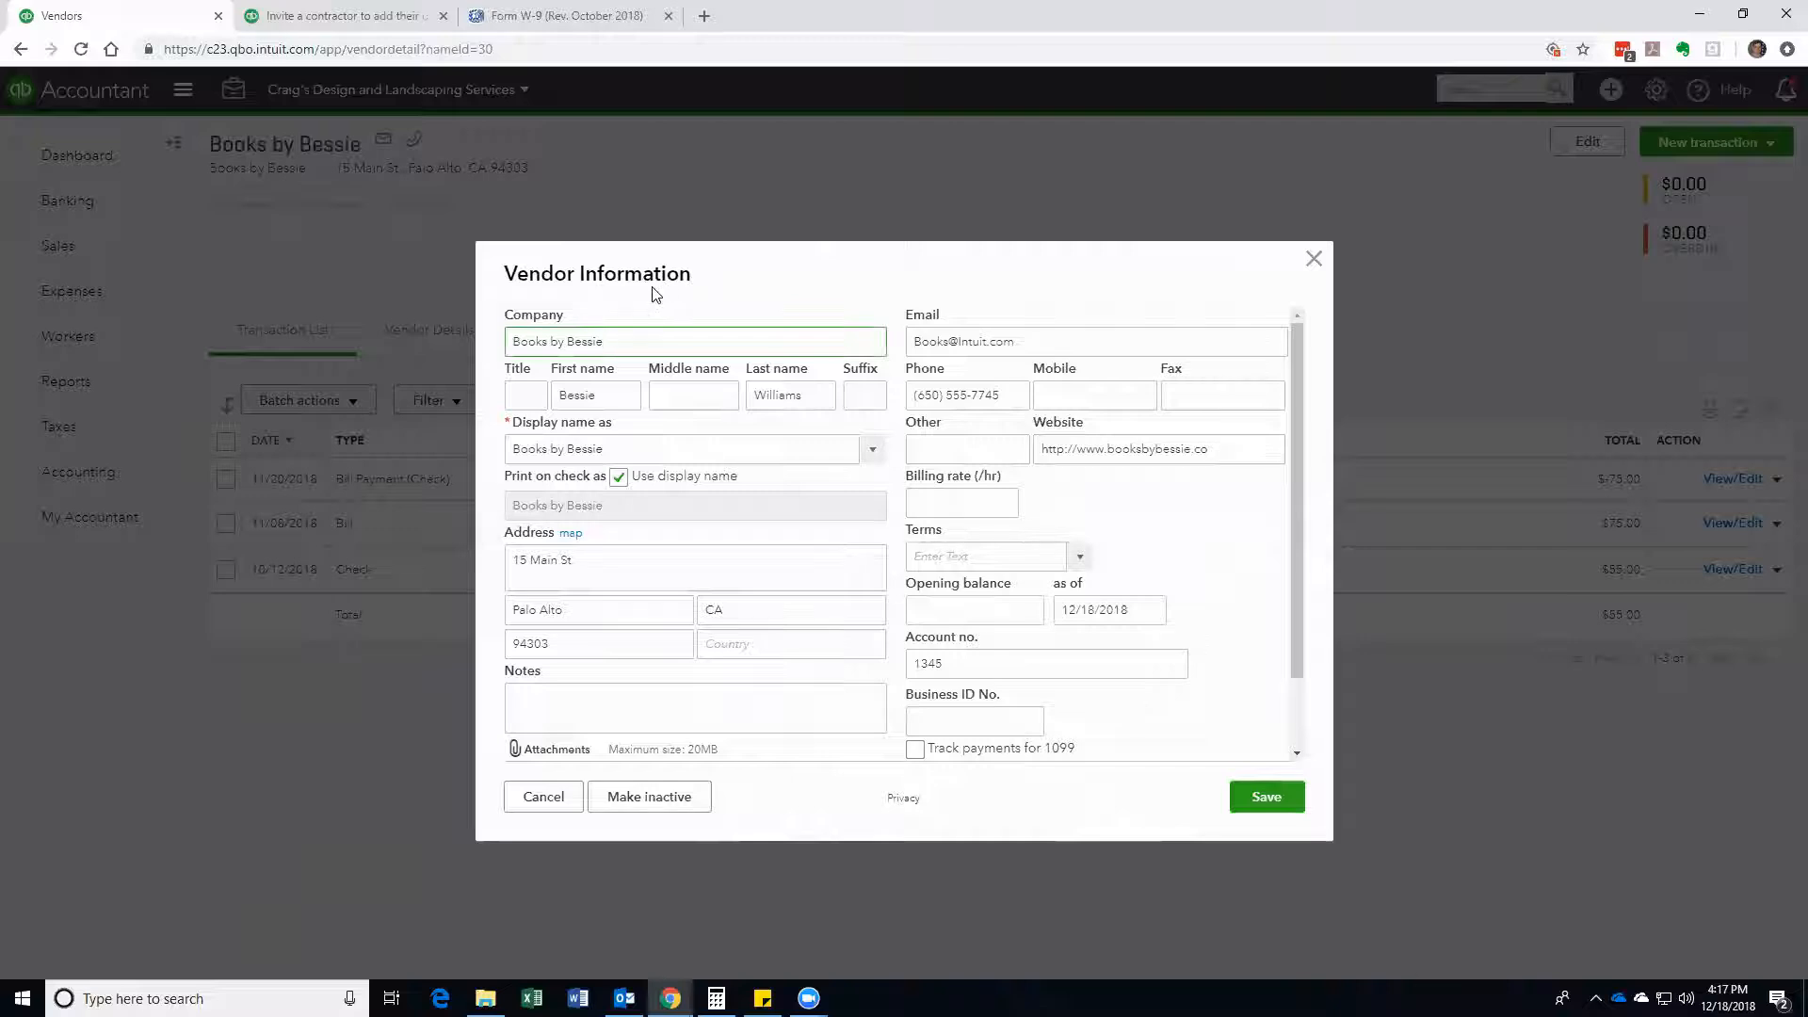
{"action": "left_click", "coordinate": [618, 559]}
{"action": "type", "text": "."}
{"action": "scroll", "coordinate": [1109, 516], "scroll_direction": "down", "scroll_amount": 1}
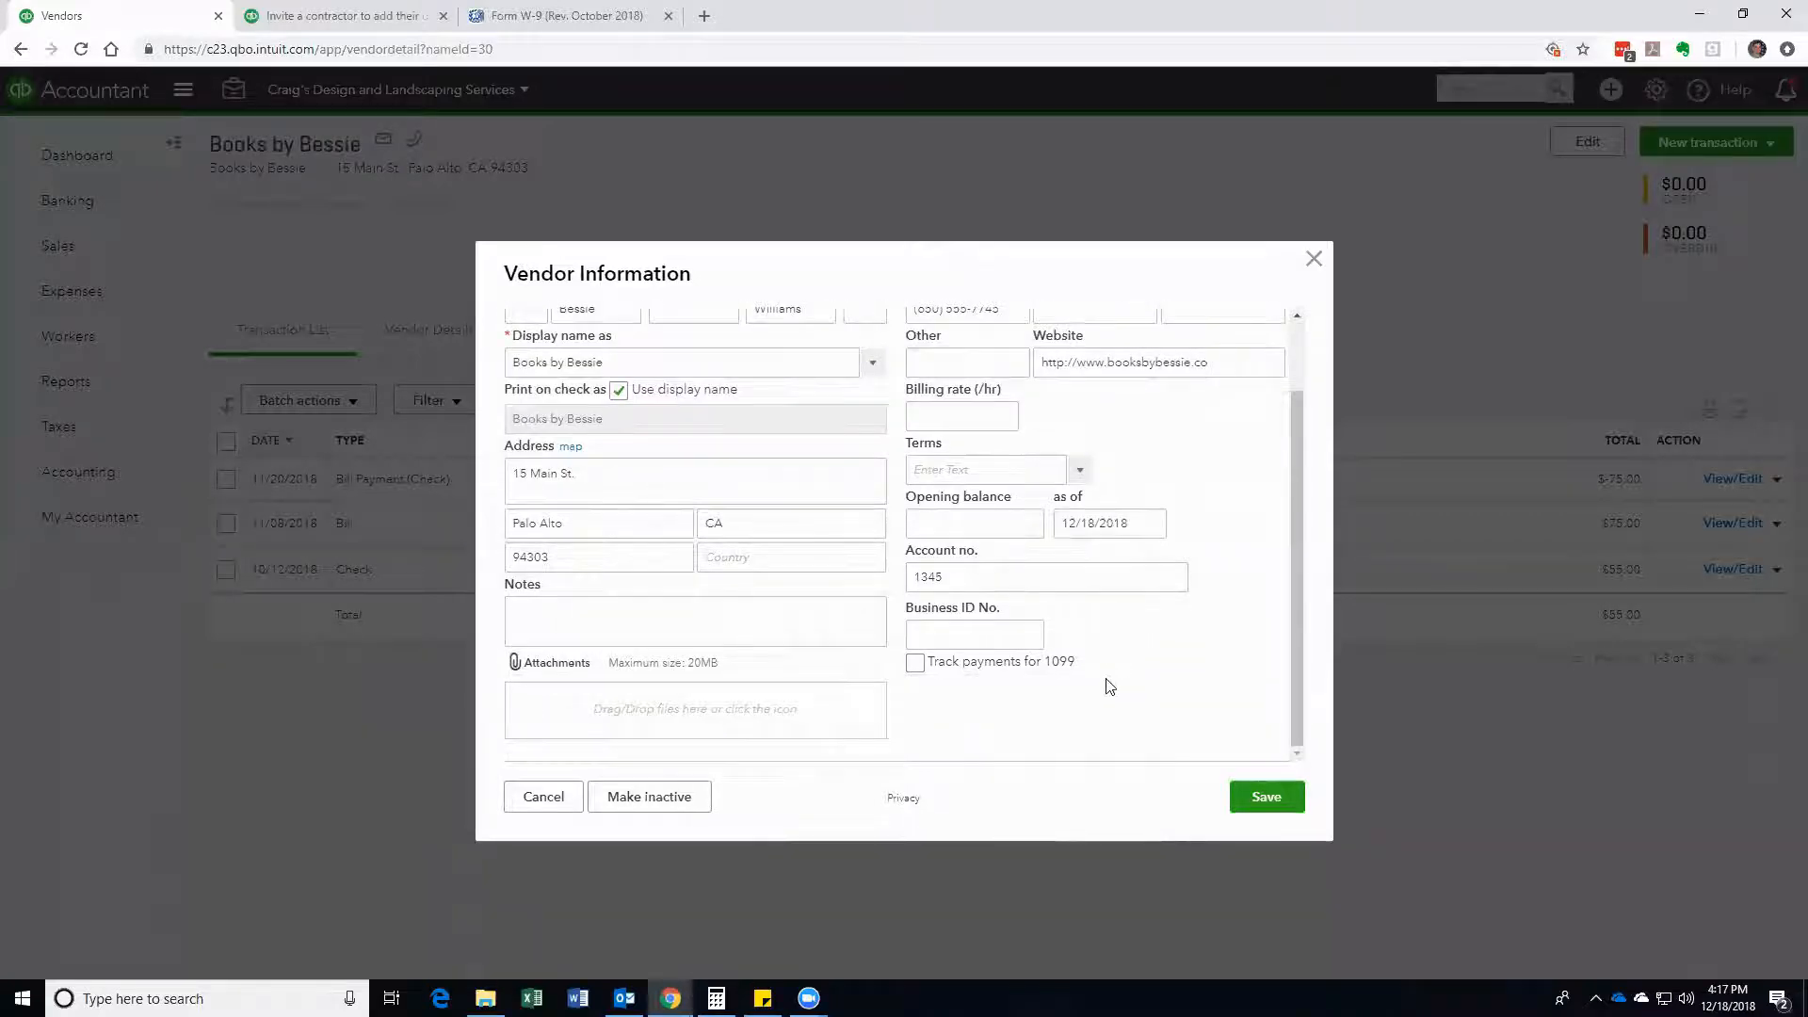
{"action": "left_click", "coordinate": [919, 631]}
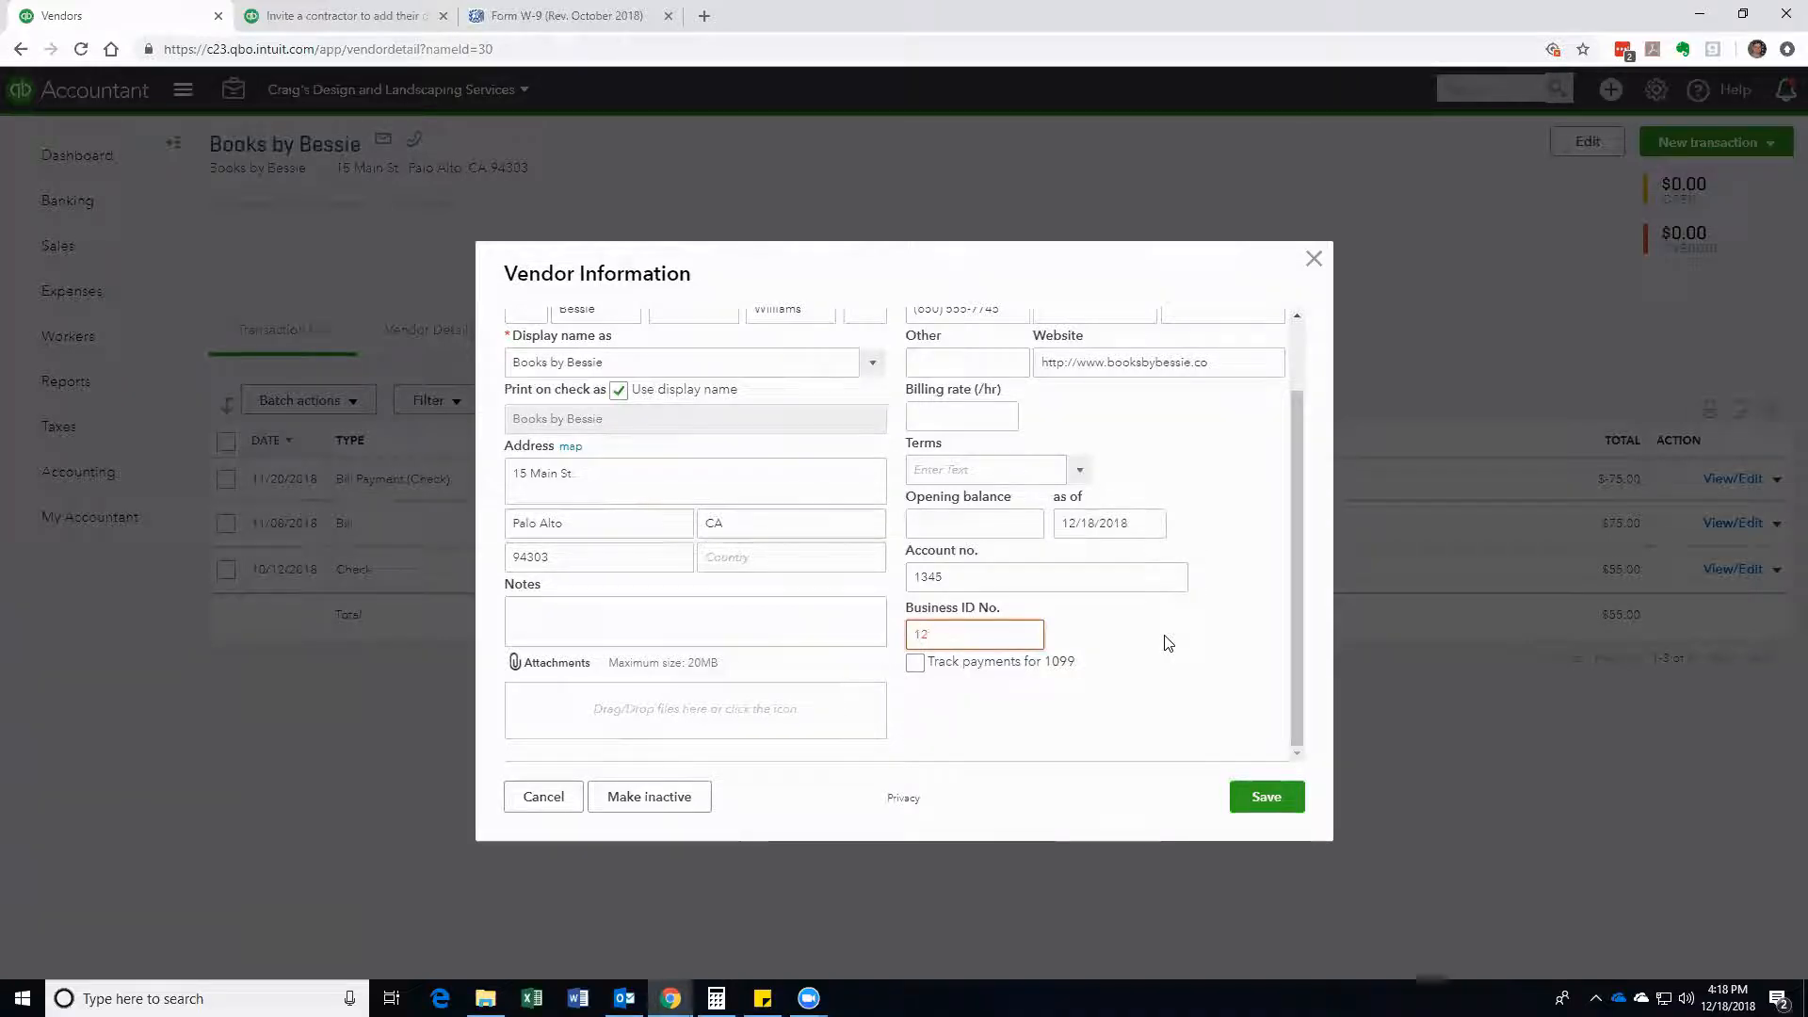
Step: Enter Books by Bessie's business ID number, tick Track payments for 1099, and save
{"action": "left_click_drag", "start_coordinate": [991, 640], "coordinate": [919, 640]}
{"action": "left_click", "coordinate": [920, 669]}
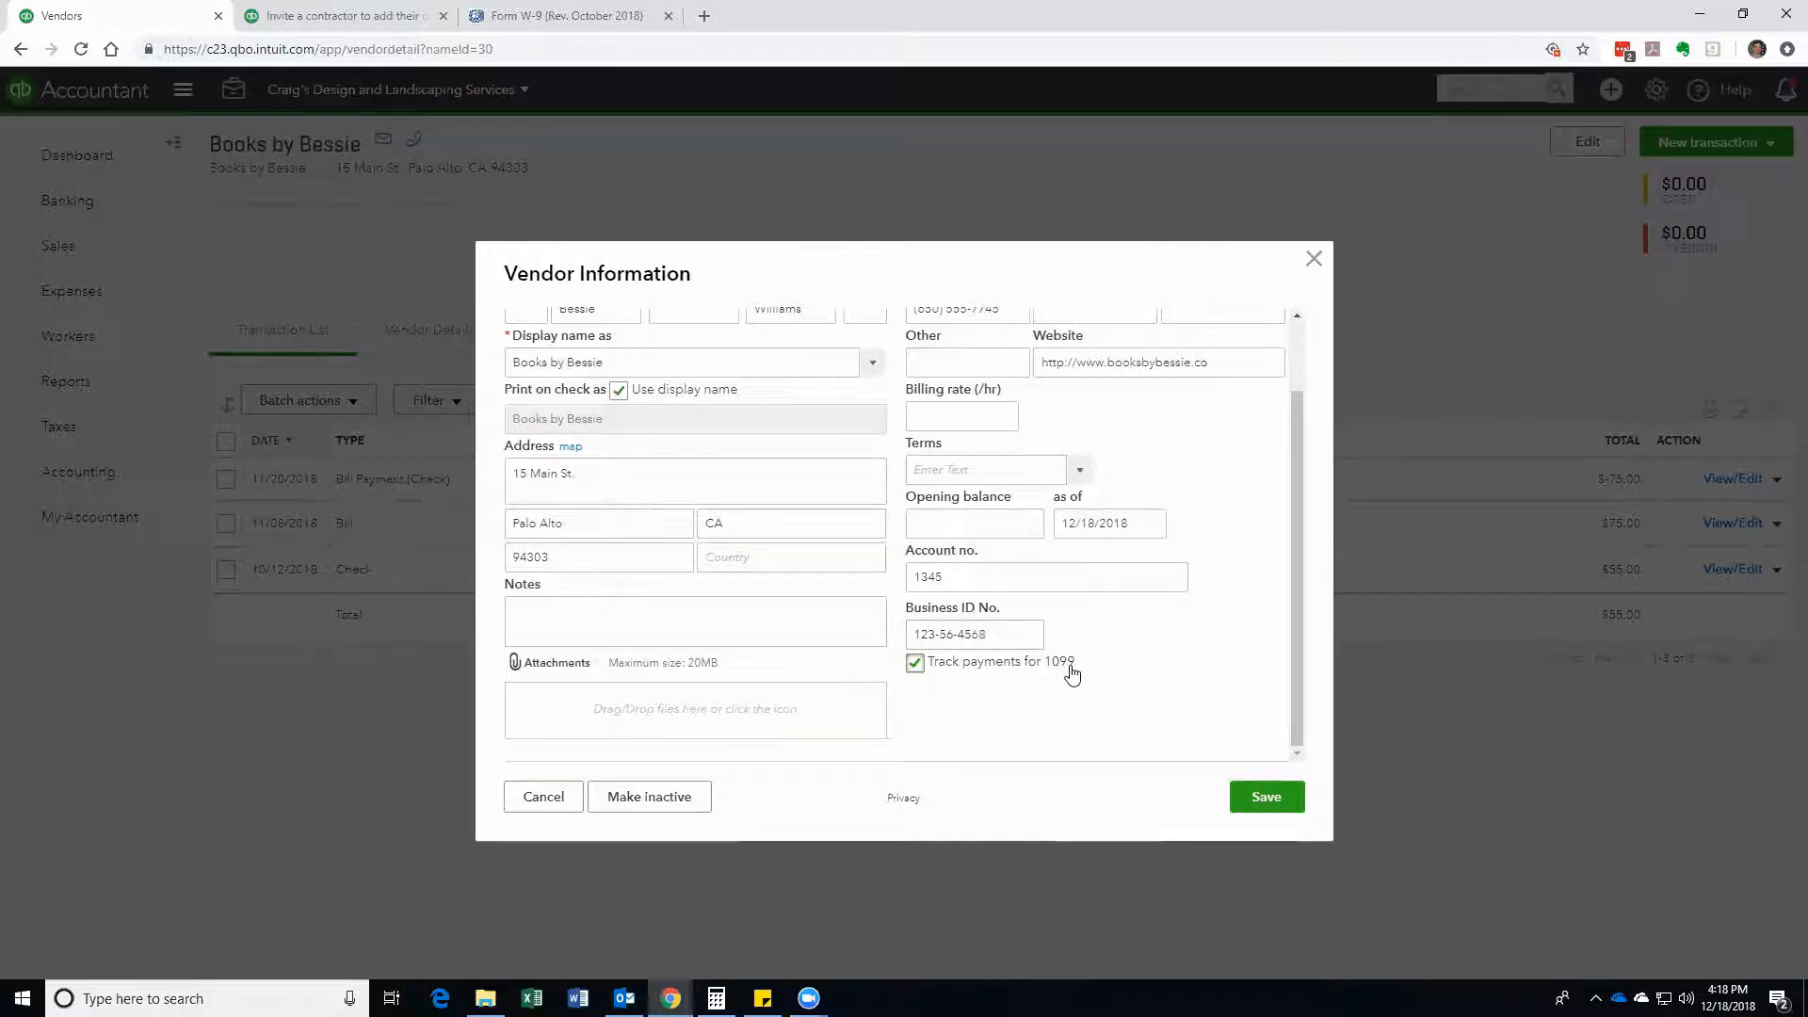
{"action": "left_click", "coordinate": [1264, 799]}
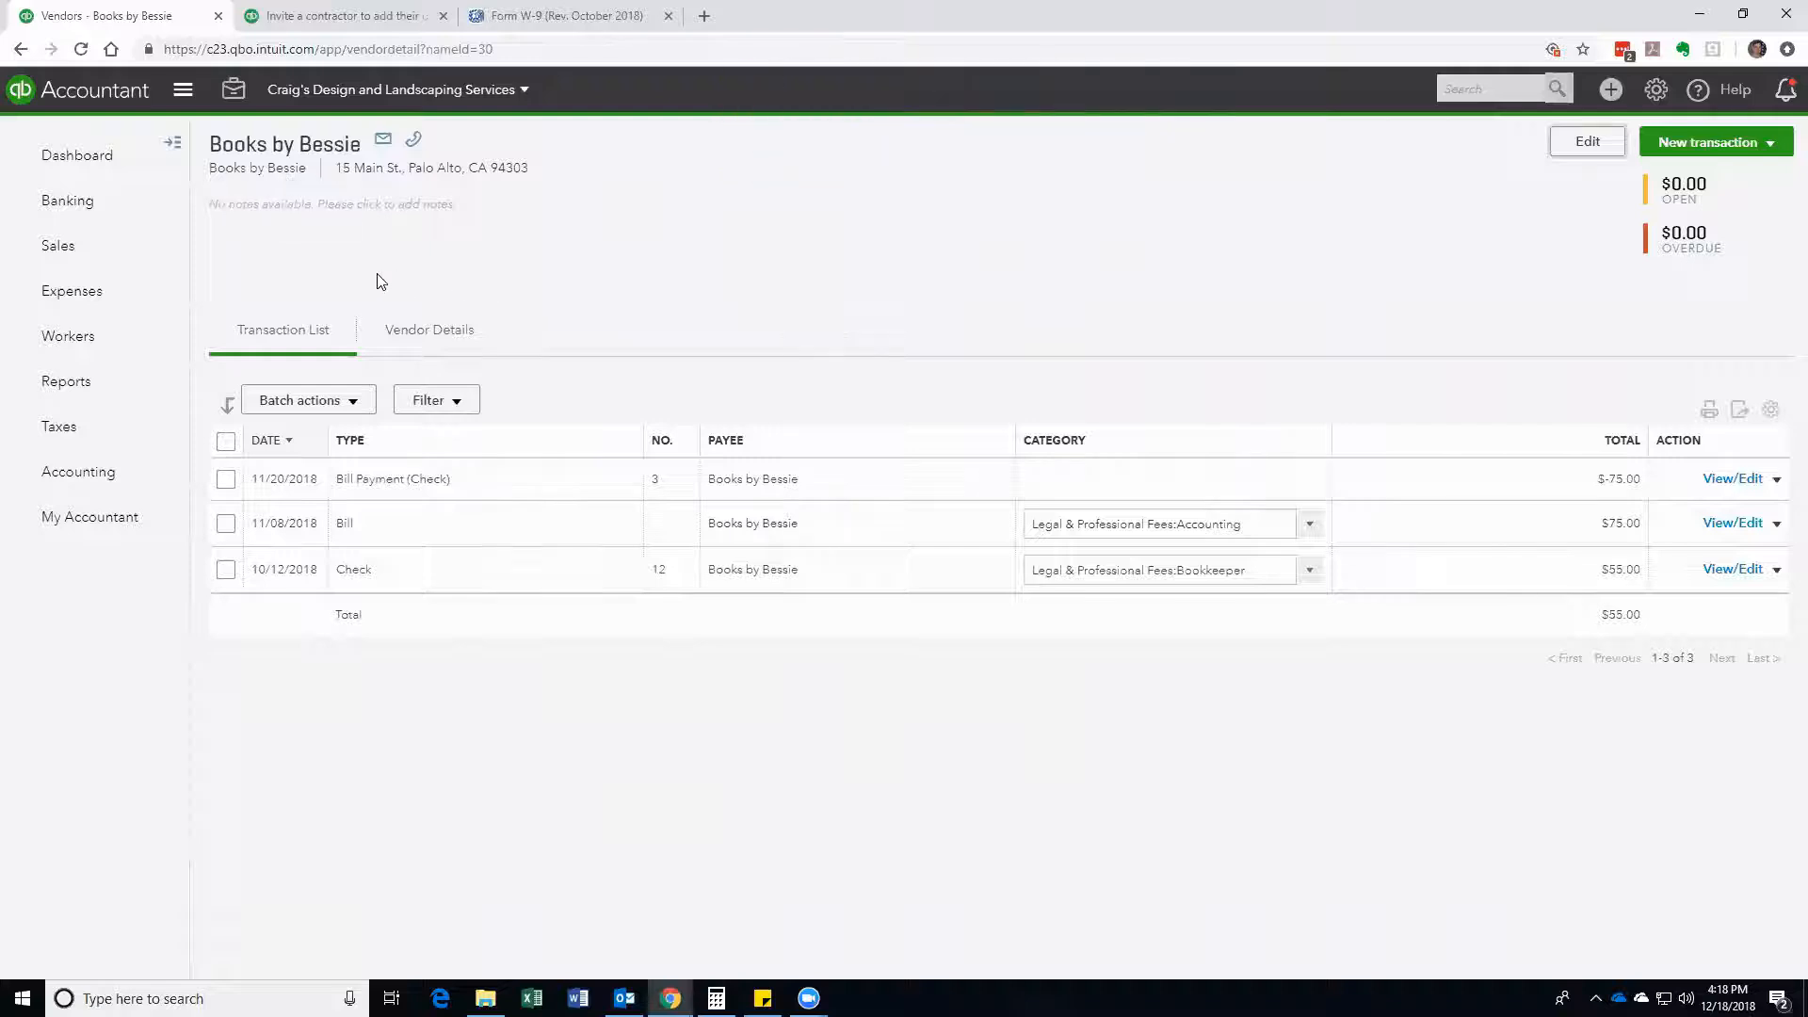
{"action": "left_click", "coordinate": [60, 337]}
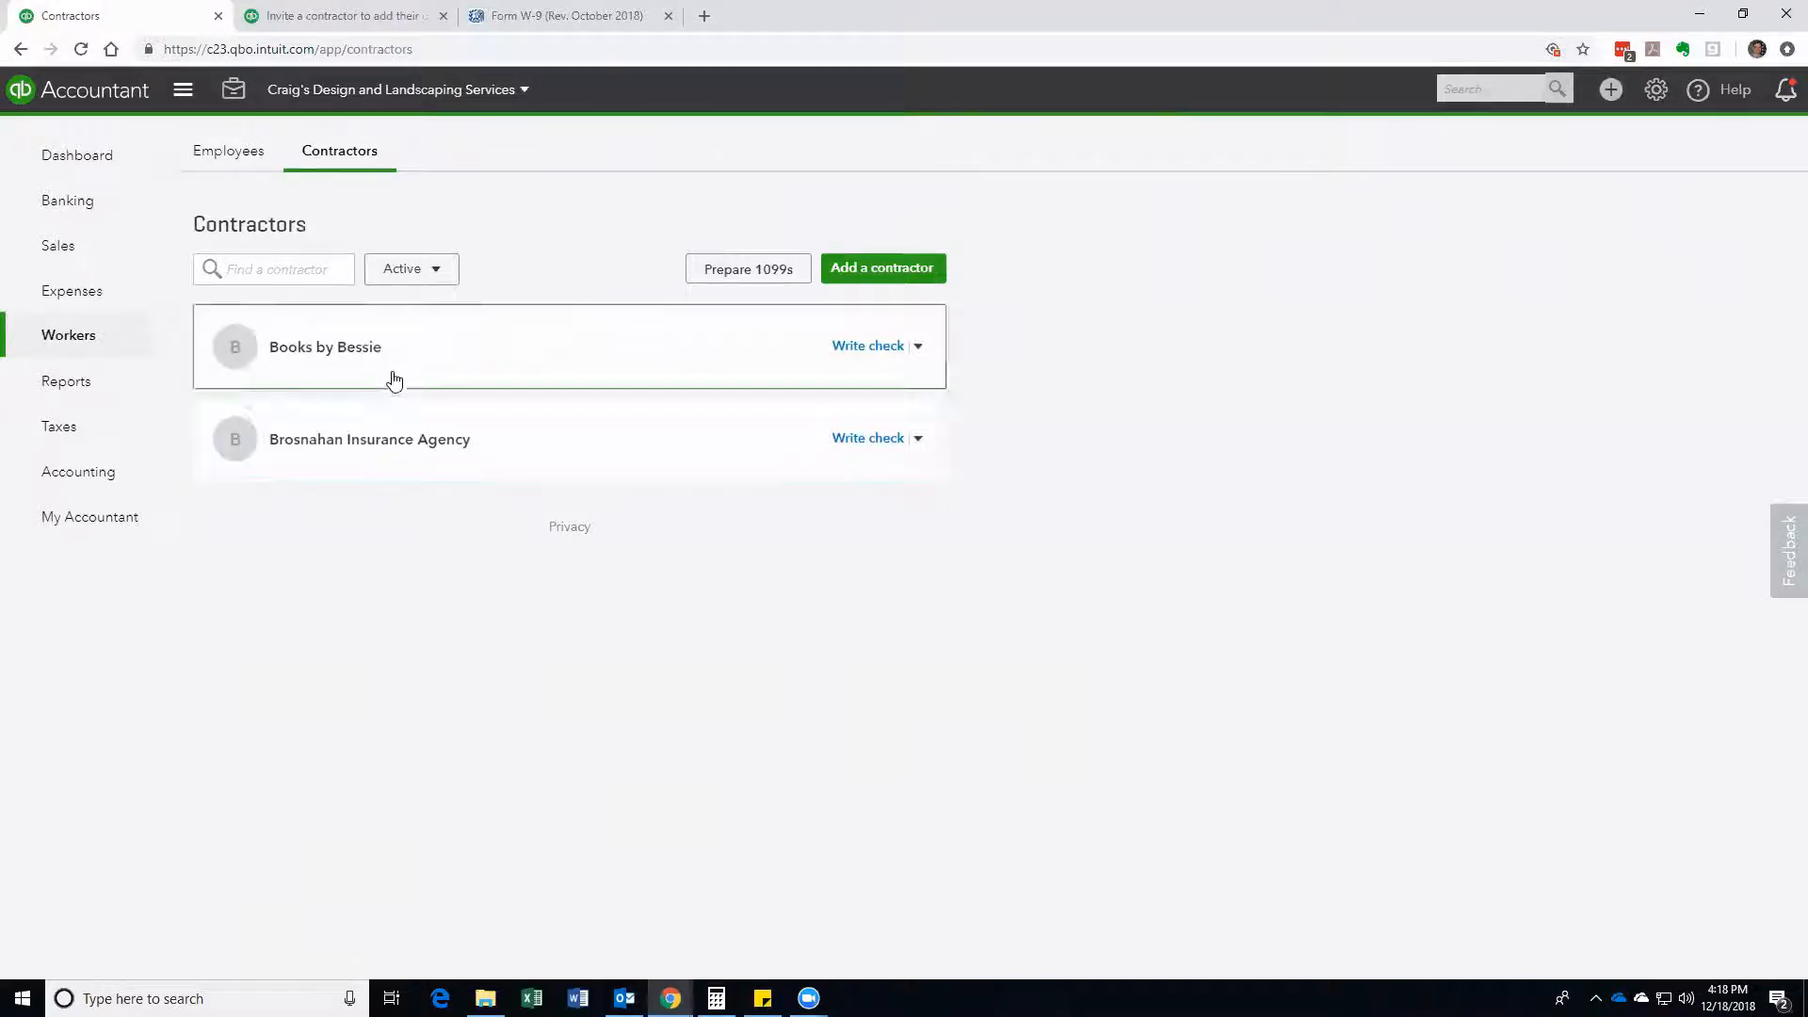
{"action": "left_click", "coordinate": [74, 293]}
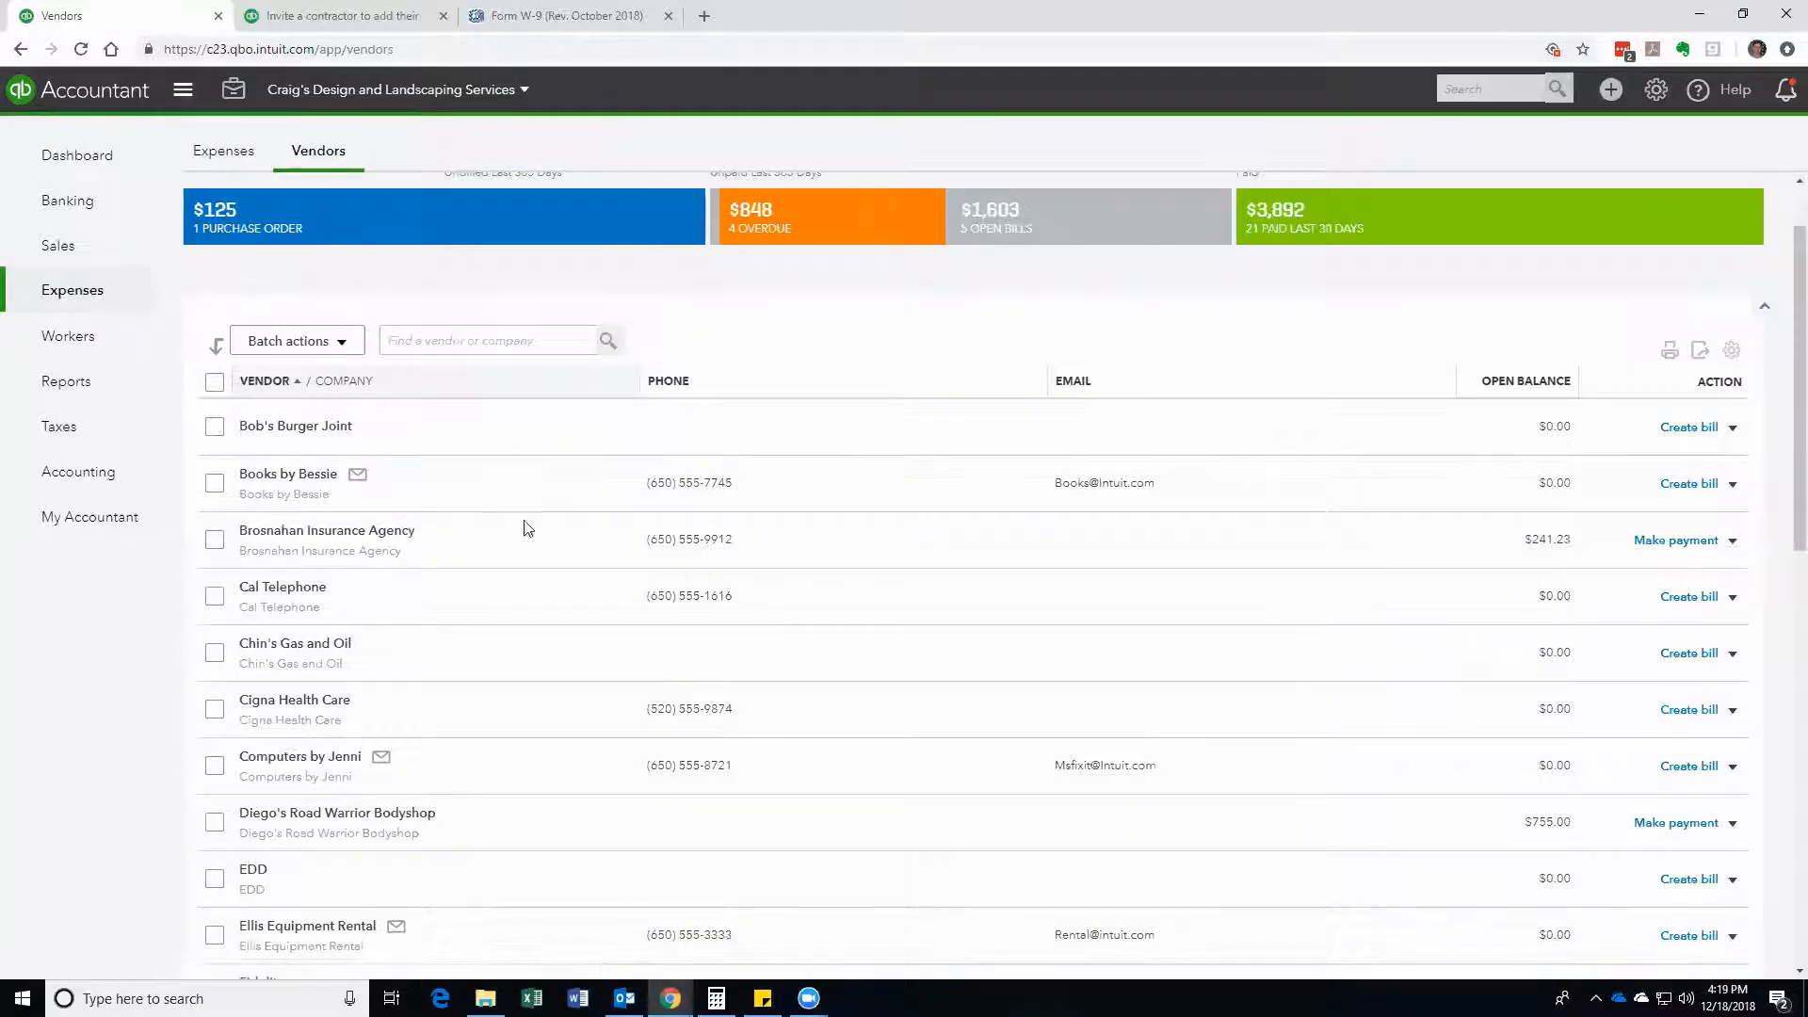
{"action": "scroll", "coordinate": [419, 685], "scroll_direction": "down", "scroll_amount": 1}
{"action": "scroll", "coordinate": [419, 686], "scroll_direction": "down", "scroll_amount": 4}
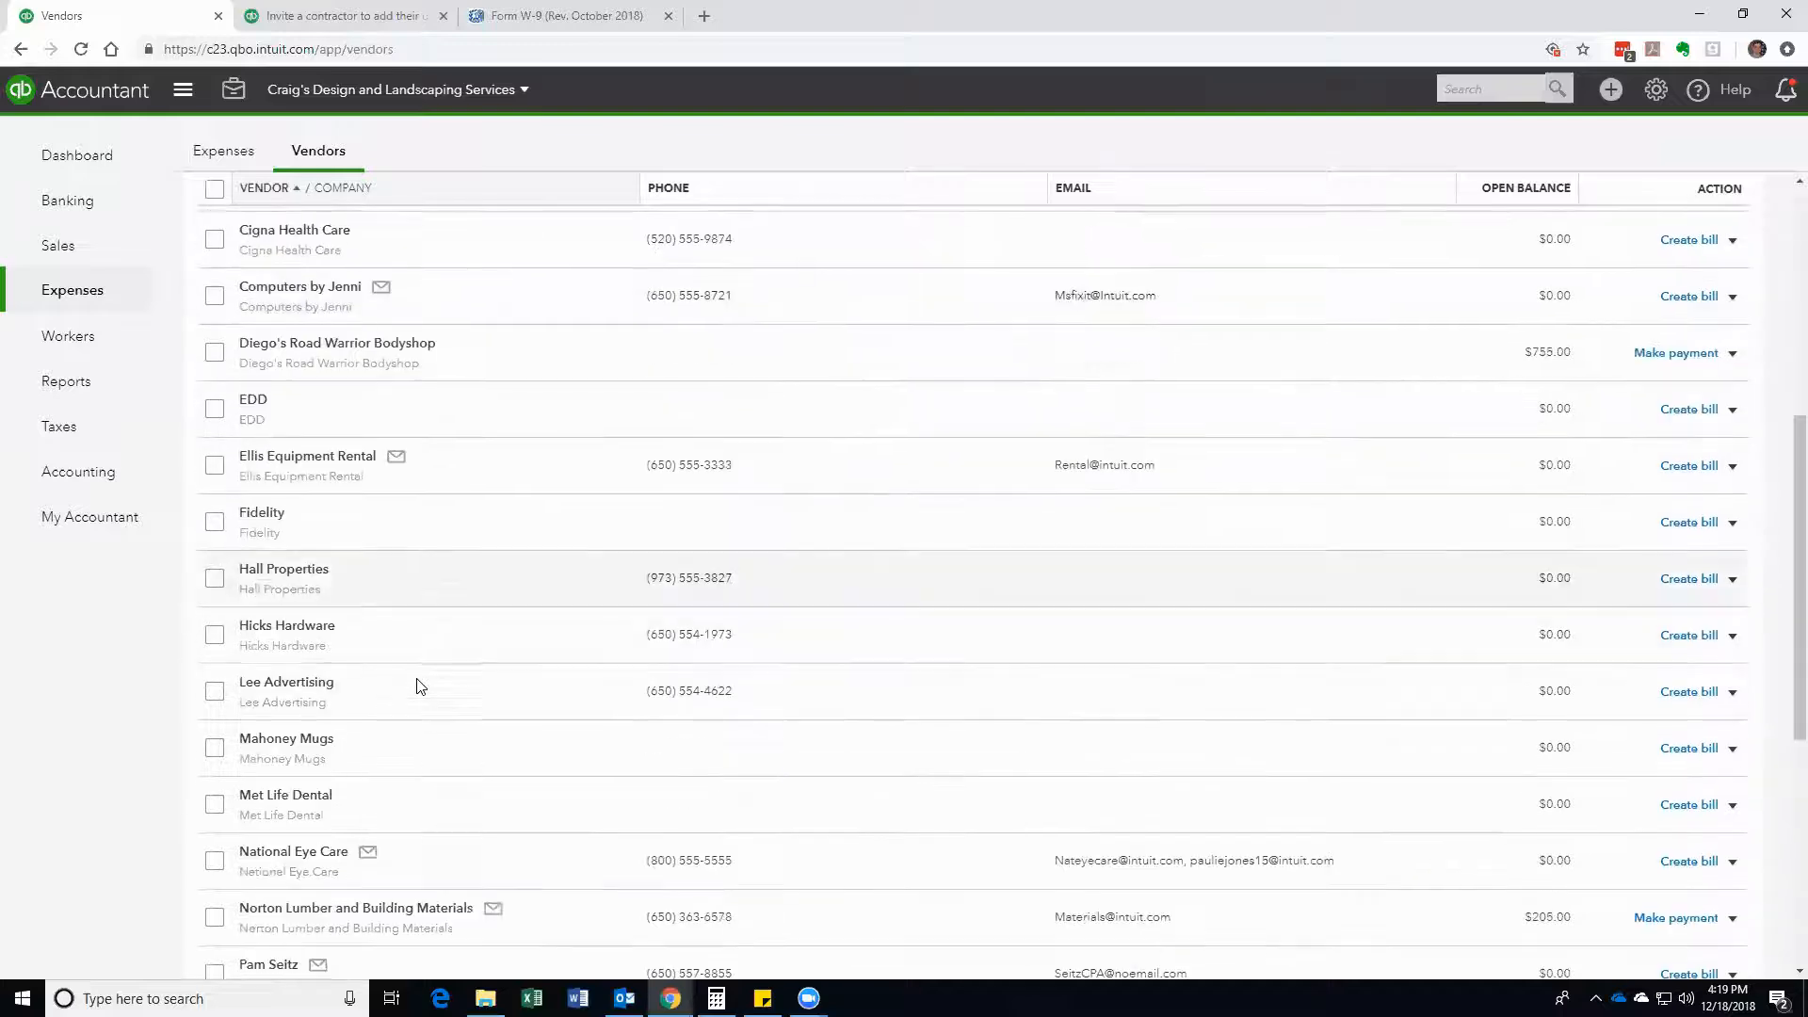
{"action": "scroll", "coordinate": [419, 685], "scroll_direction": "down", "scroll_amount": 3}
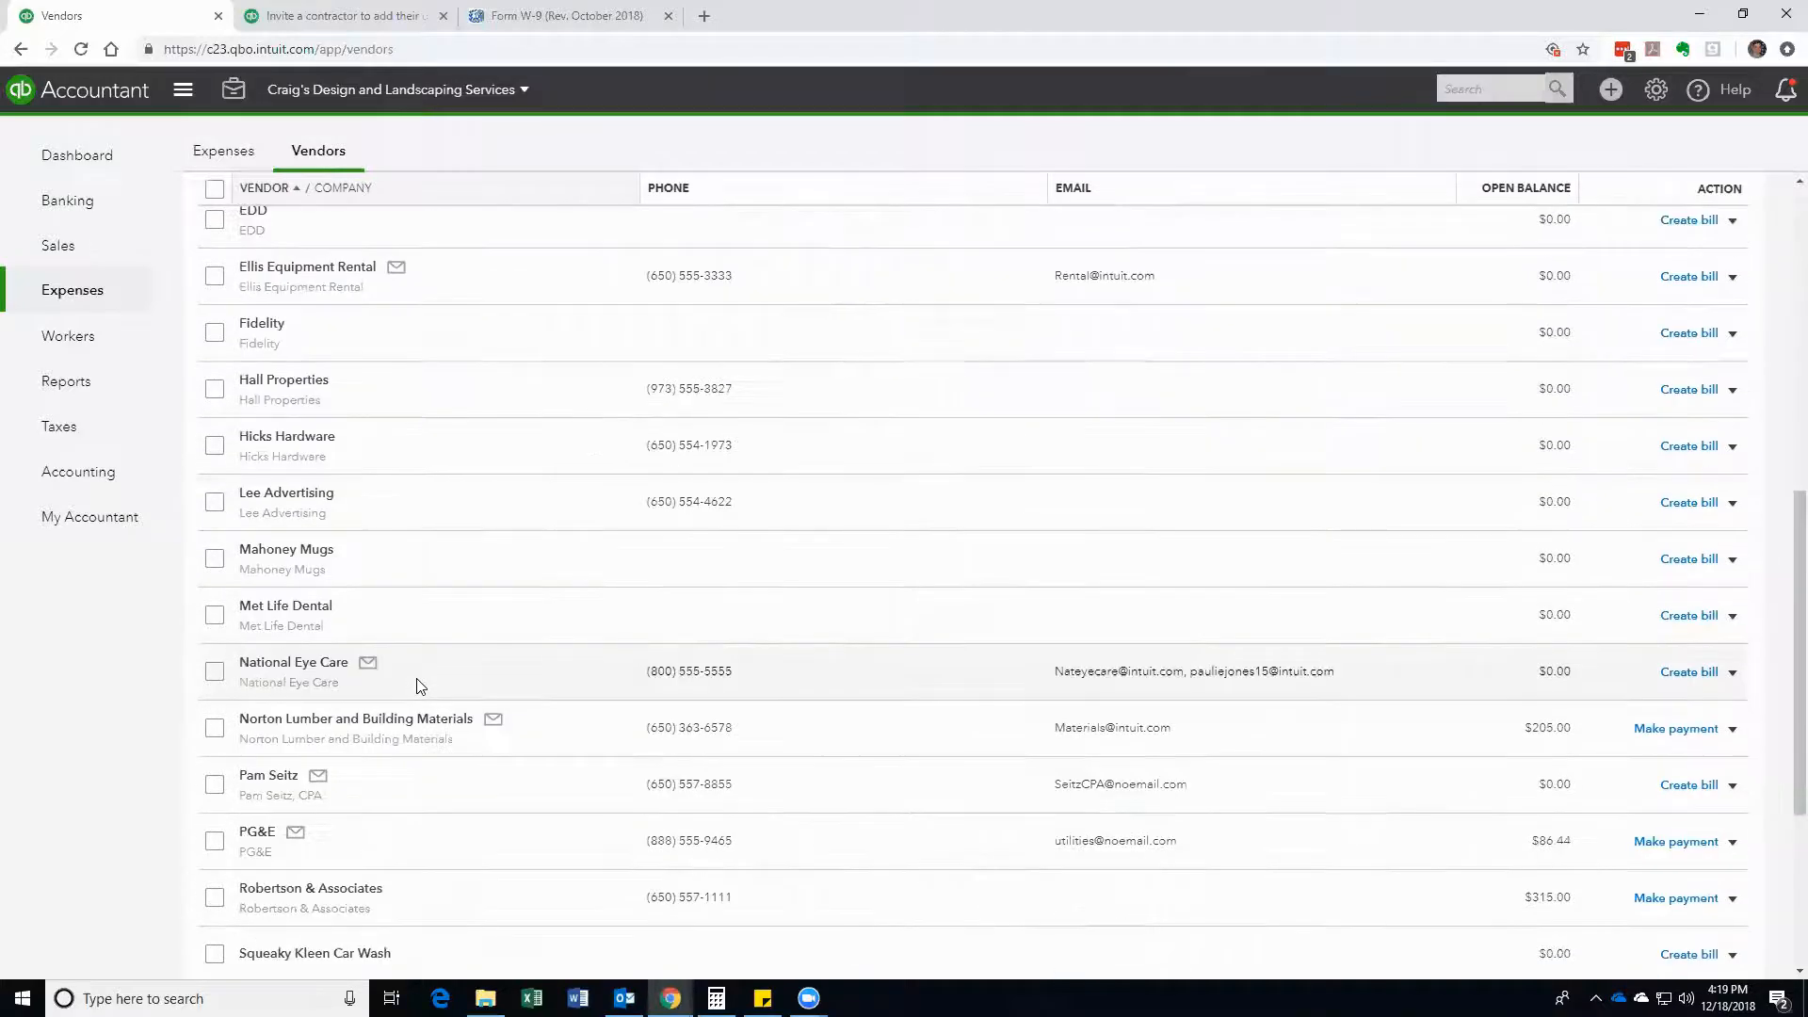
{"action": "scroll", "coordinate": [419, 686], "scroll_direction": "down", "scroll_amount": 2}
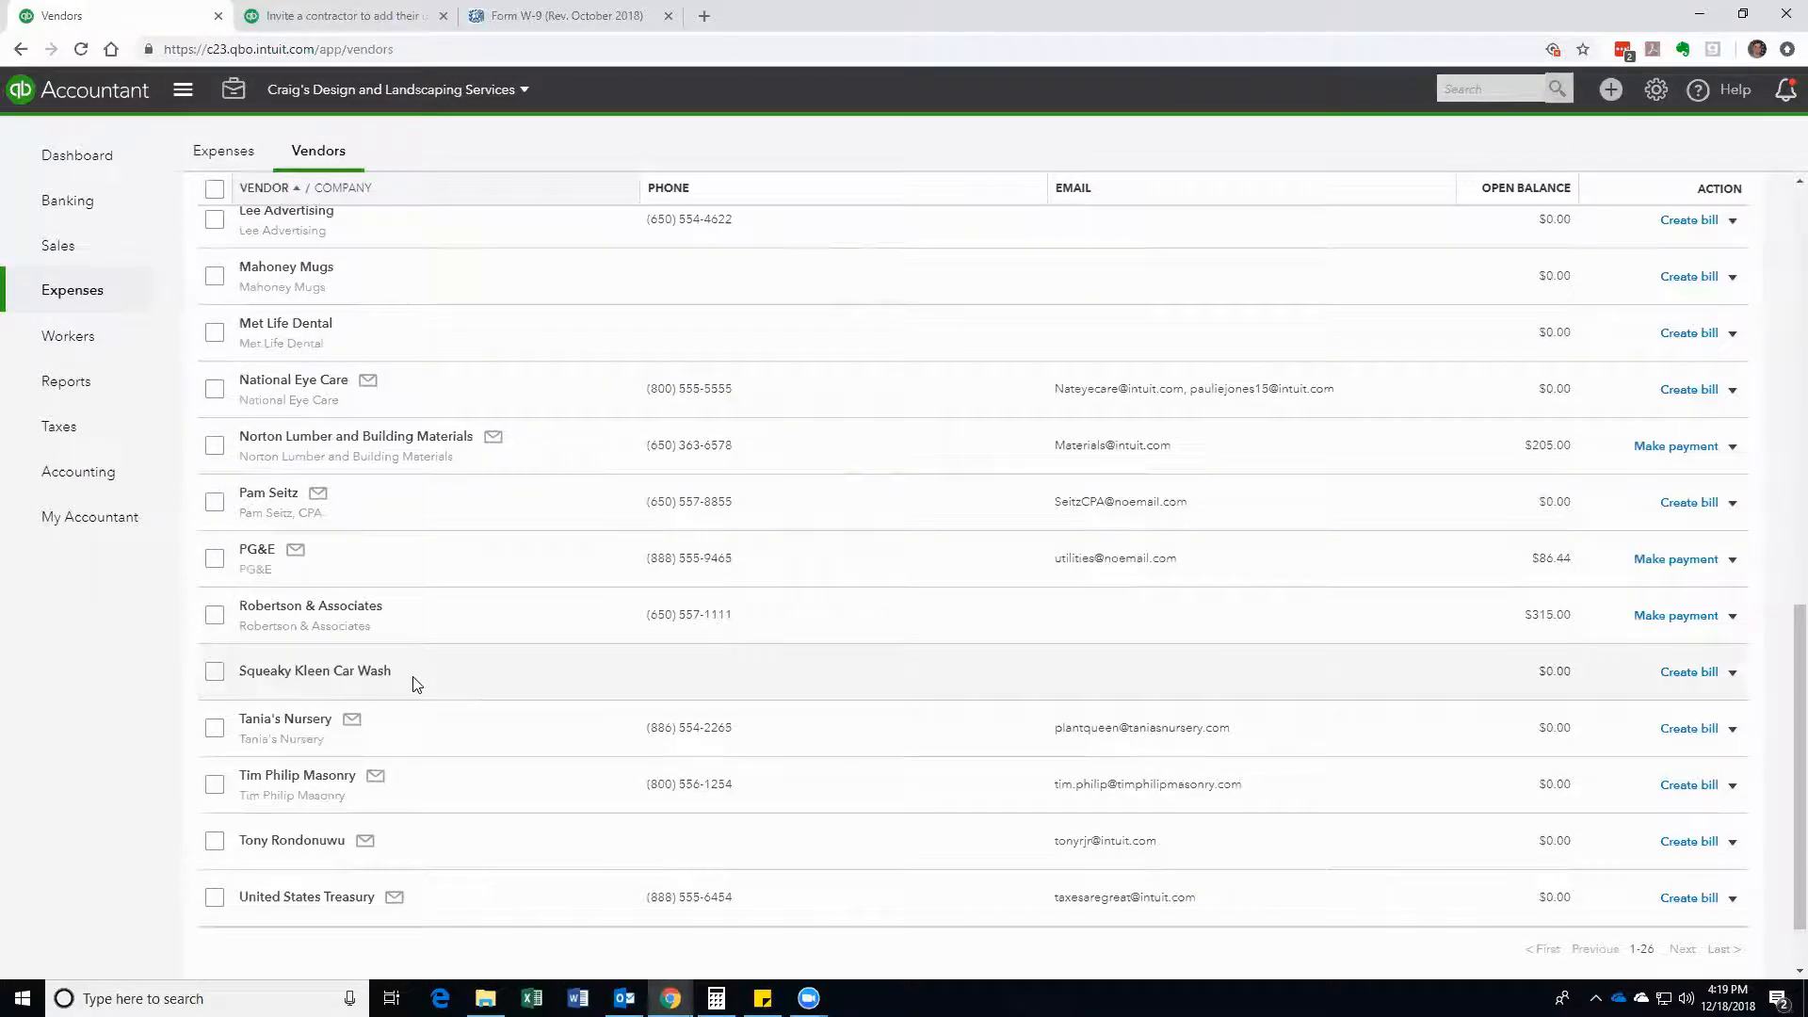
Step: Turn on Track payments for 1099 in the CPA vendor's information and save it
{"action": "left_click", "coordinate": [281, 499]}
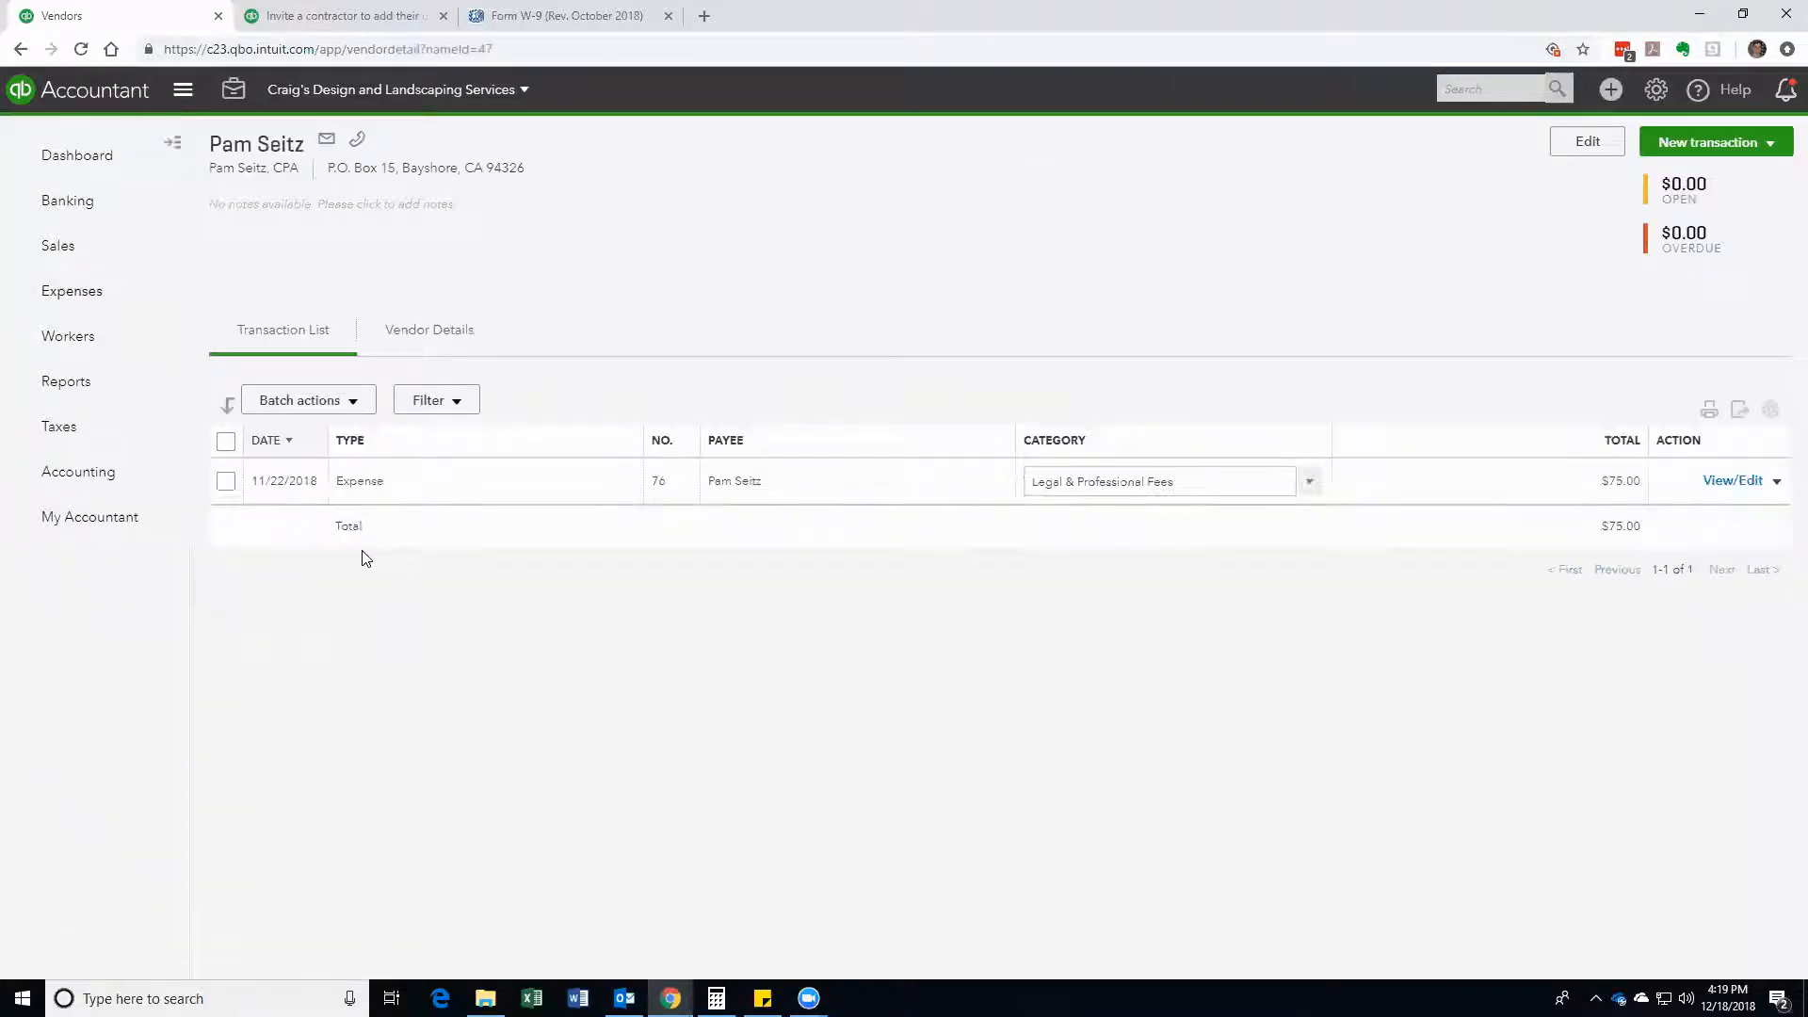
{"action": "left_click", "coordinate": [1579, 150]}
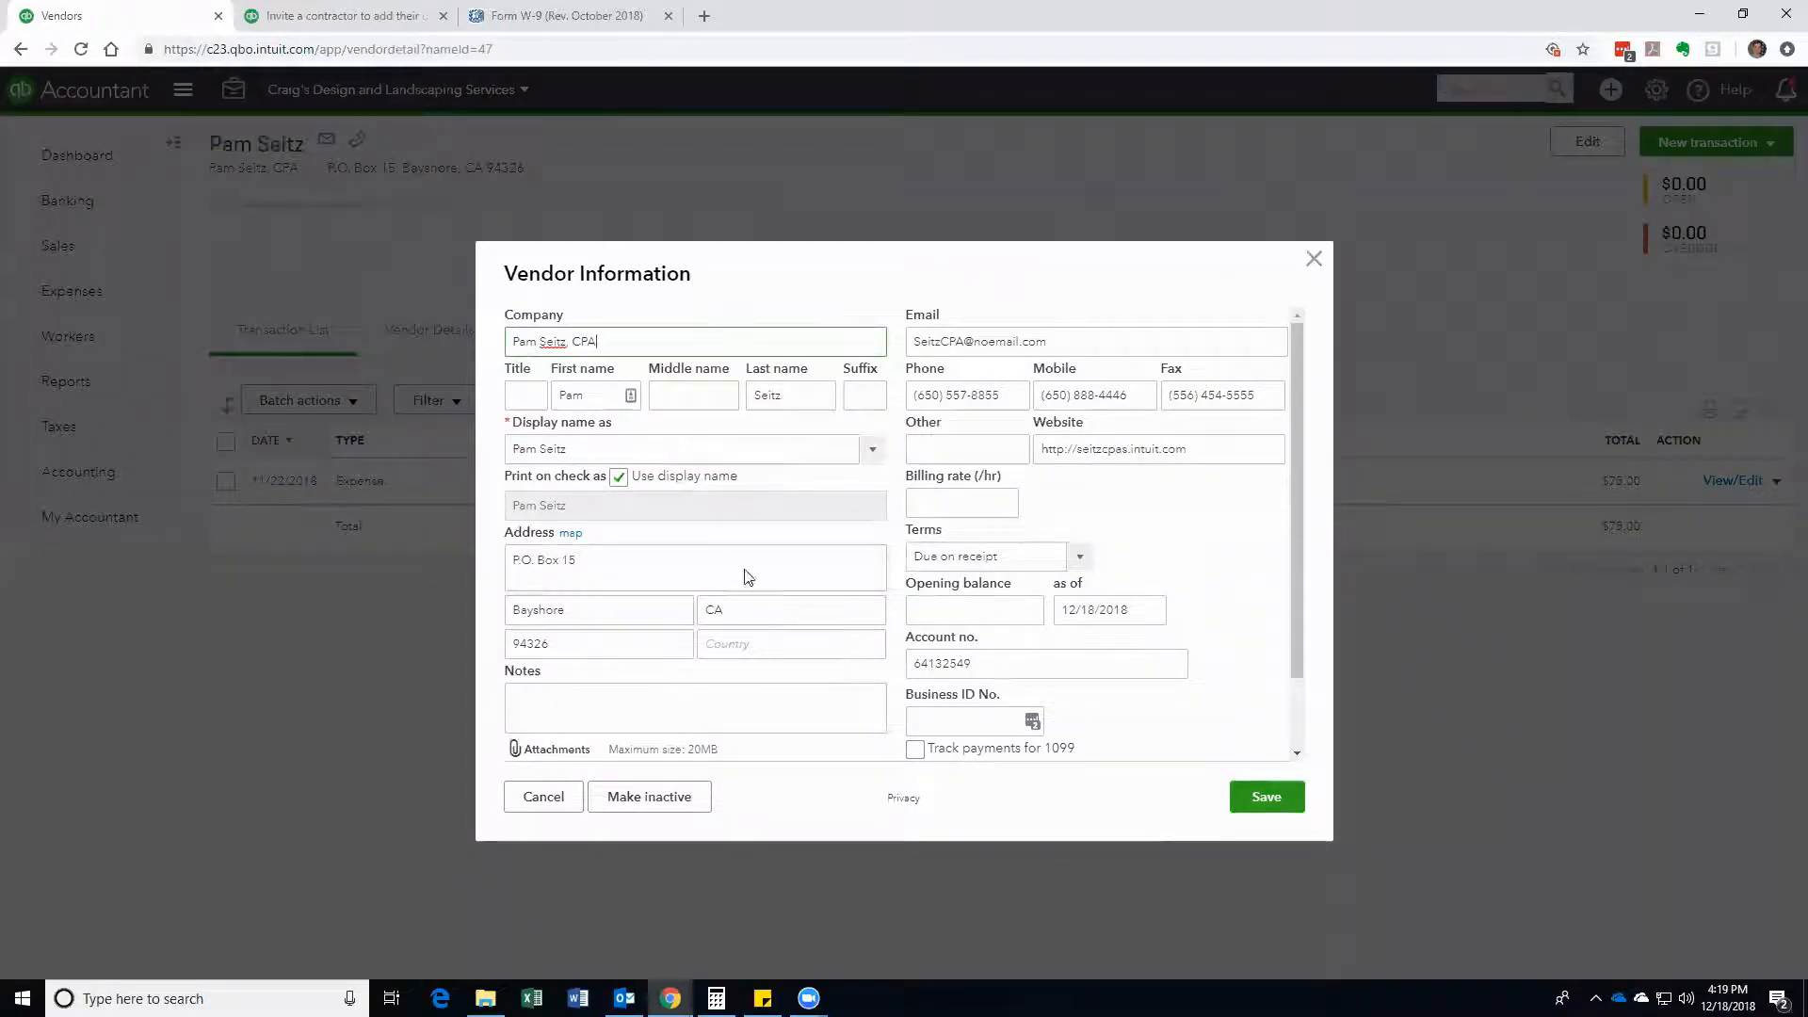
{"action": "scroll", "coordinate": [951, 632], "scroll_direction": "down", "scroll_amount": 1}
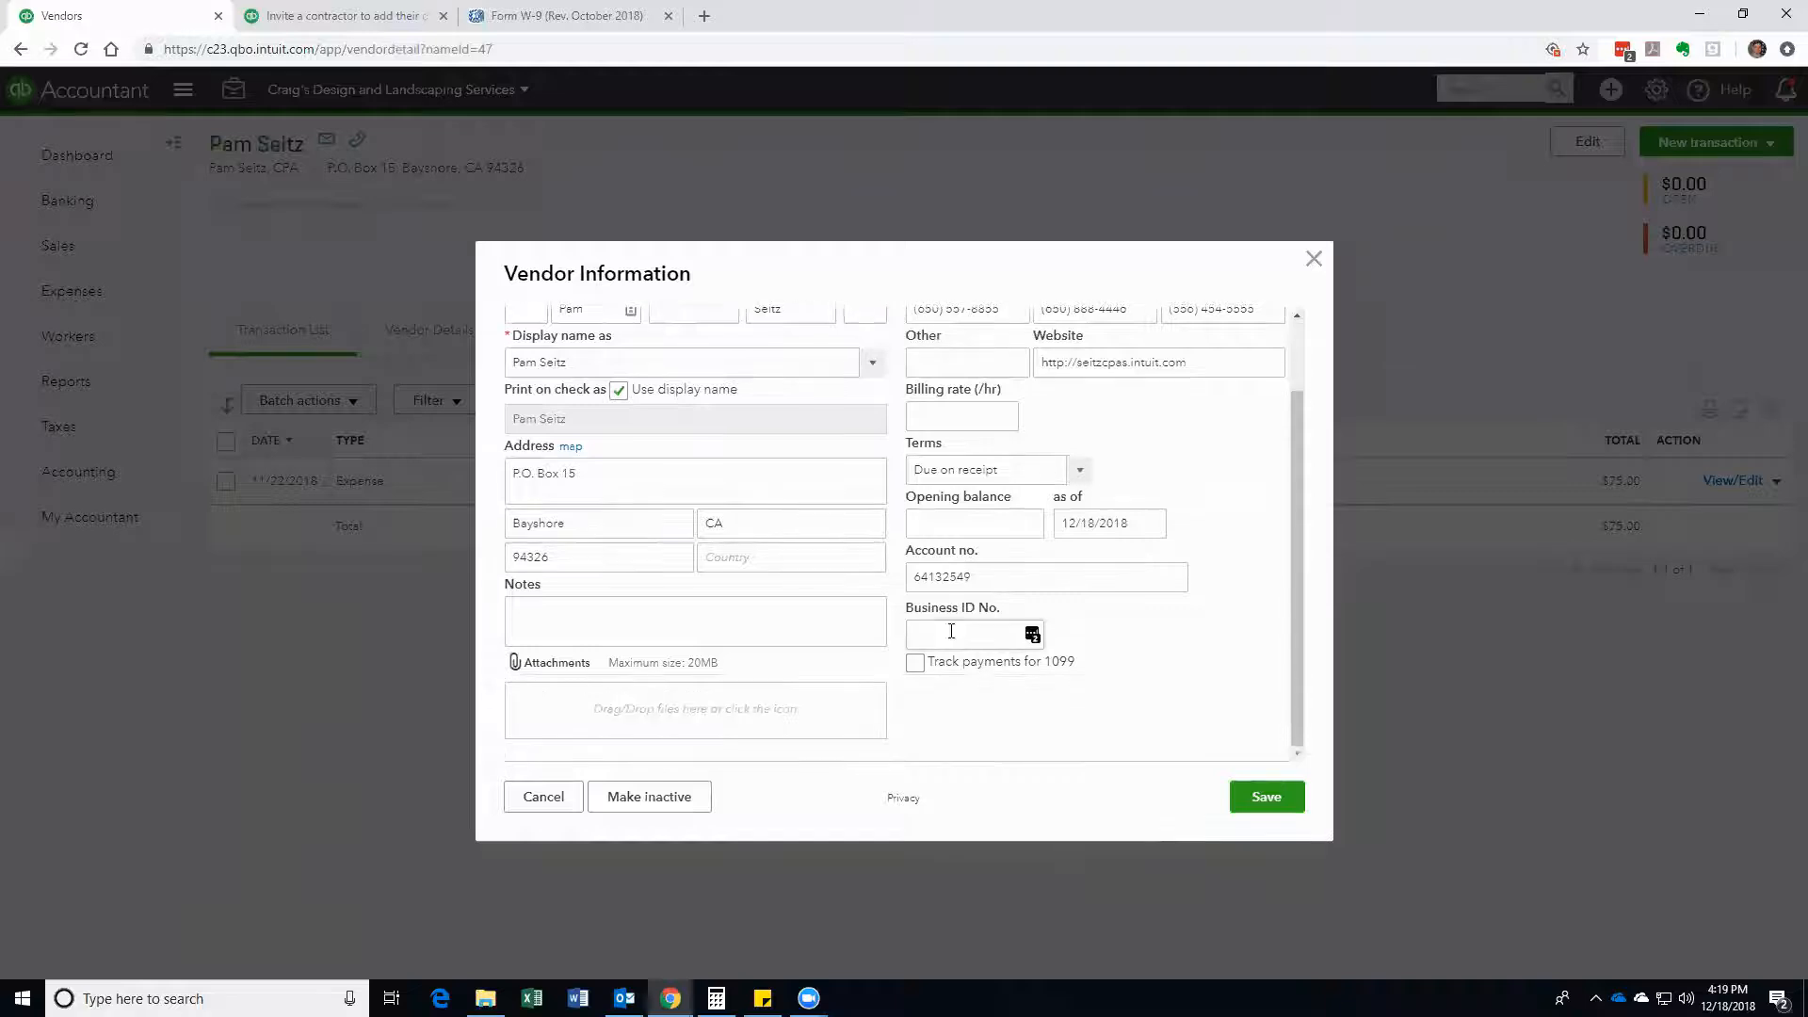
{"action": "left_click", "coordinate": [914, 663]}
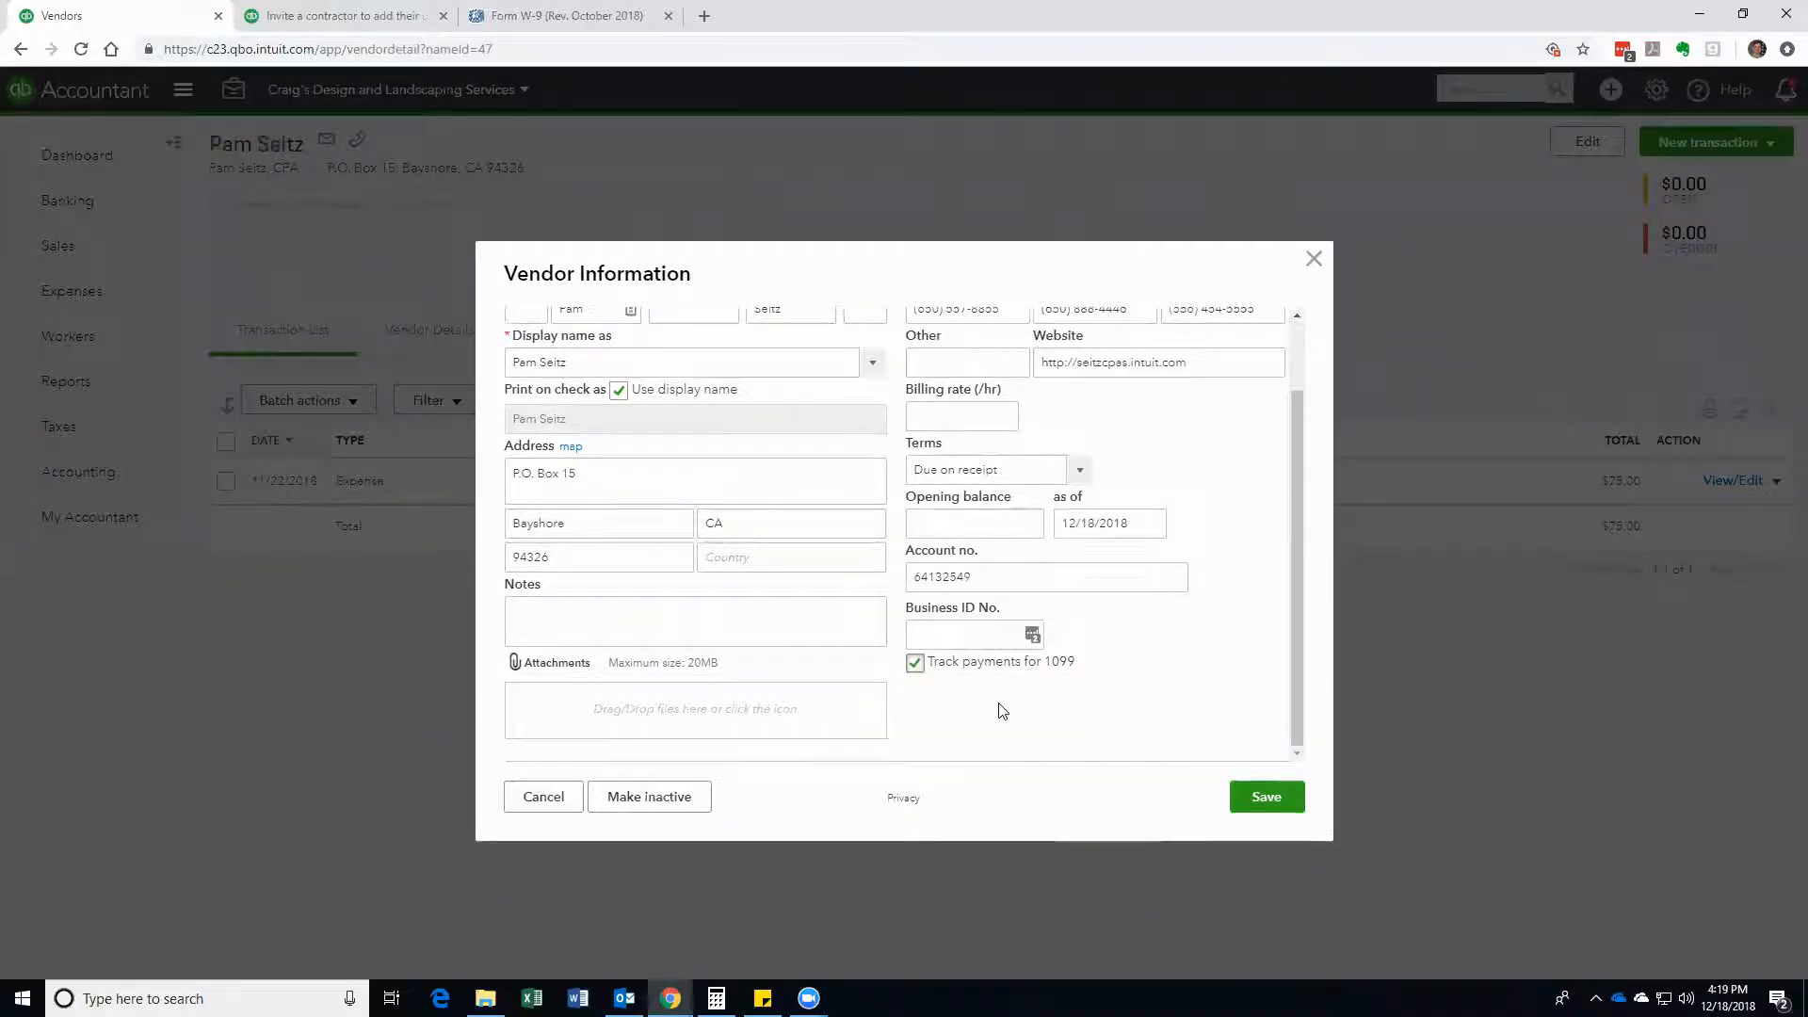
{"action": "scroll", "coordinate": [1004, 712], "scroll_direction": "up", "scroll_amount": 1}
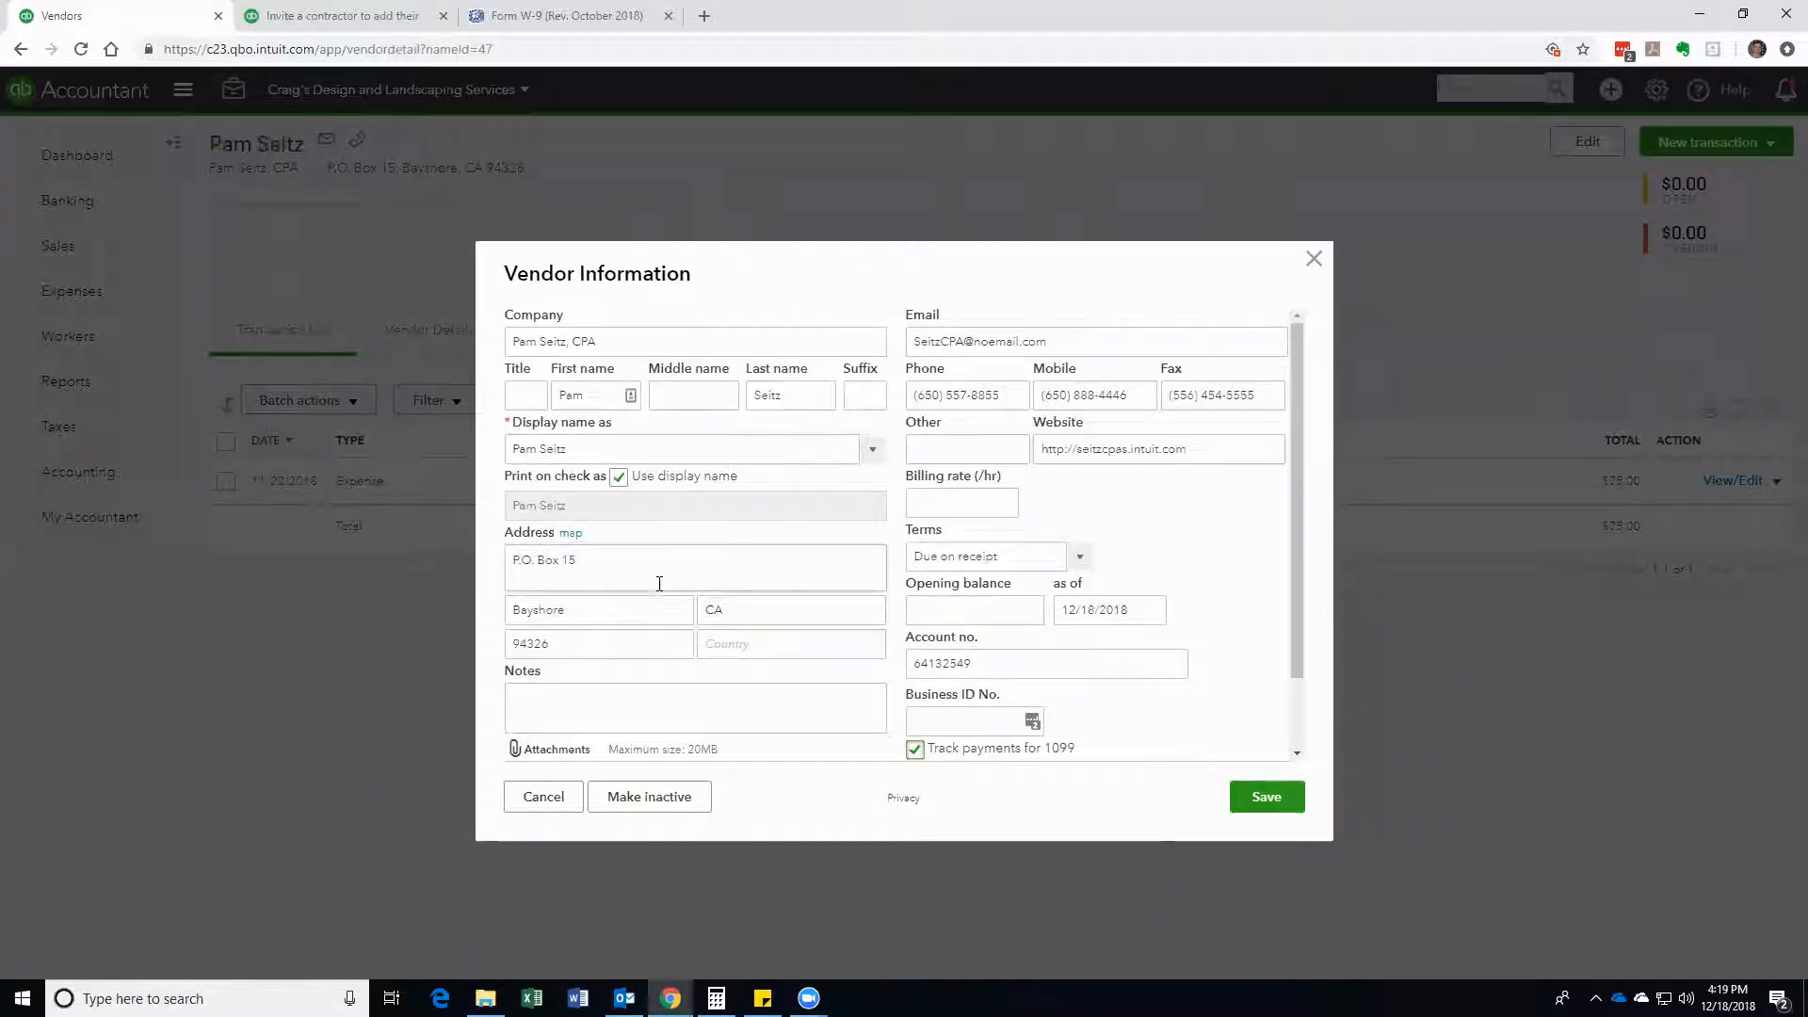
{"action": "scroll", "coordinate": [969, 709], "scroll_direction": "down", "scroll_amount": 1}
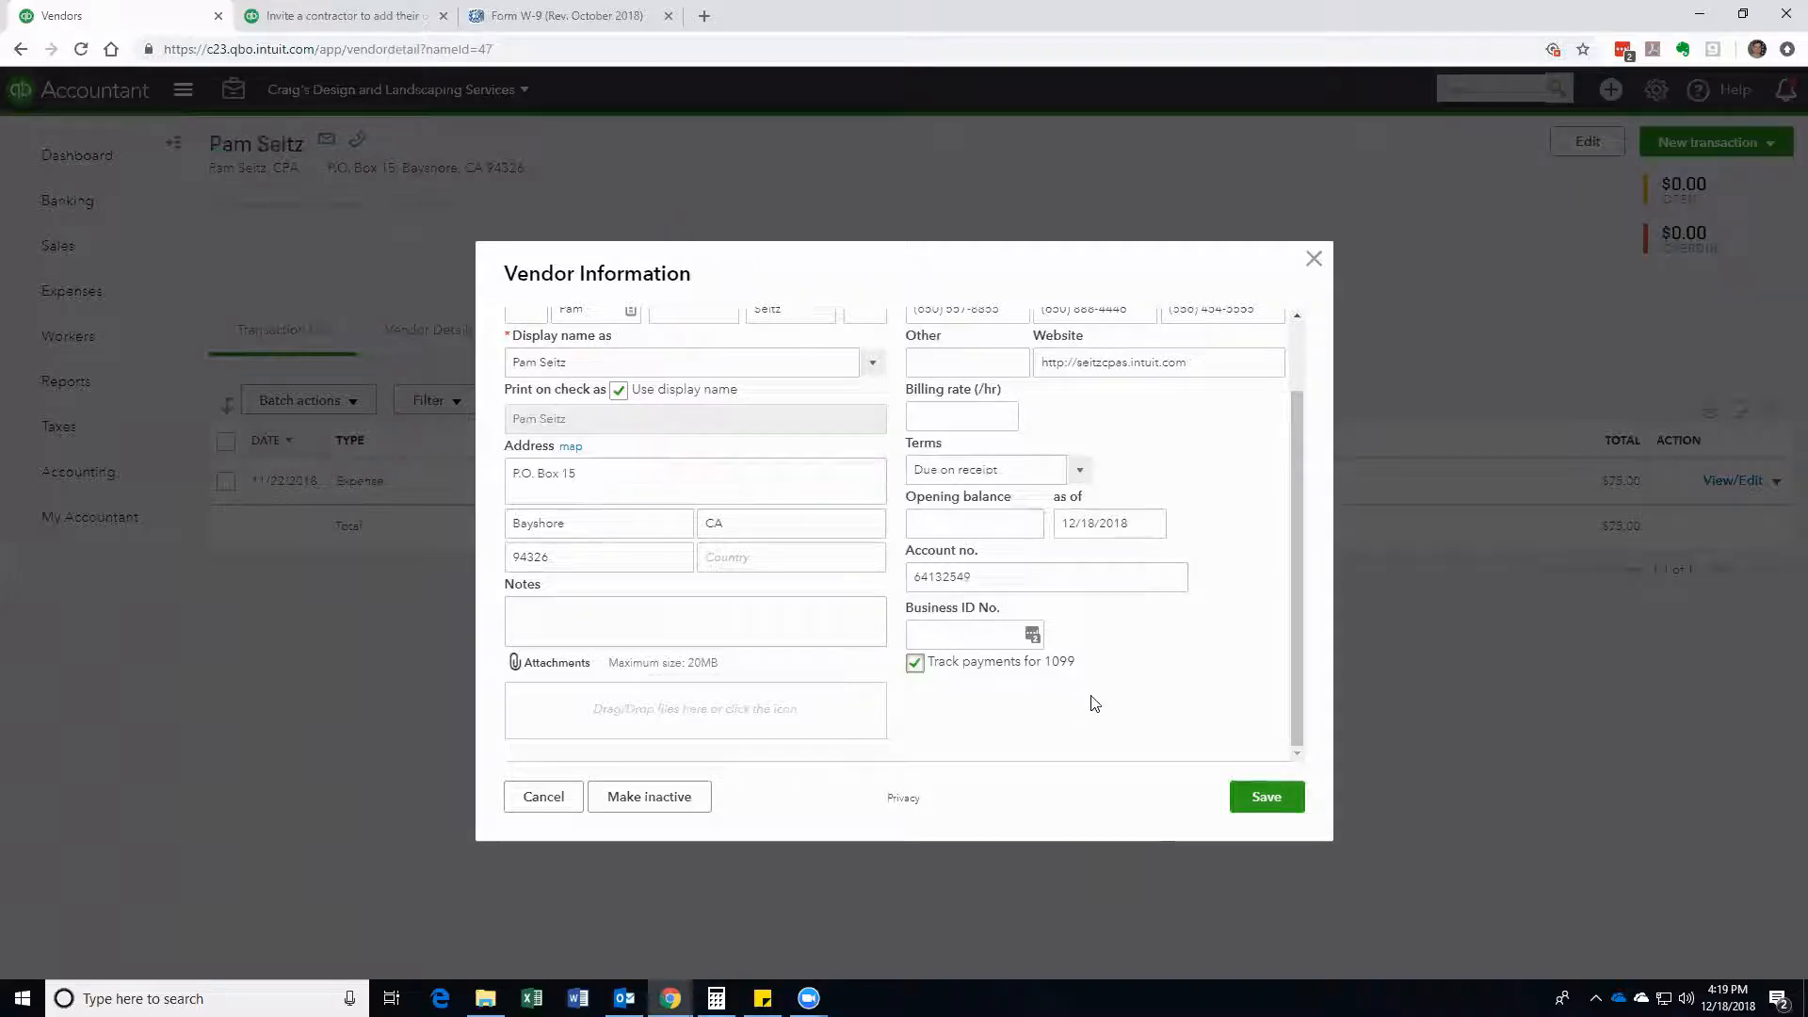
{"action": "left_click", "coordinate": [1272, 801]}
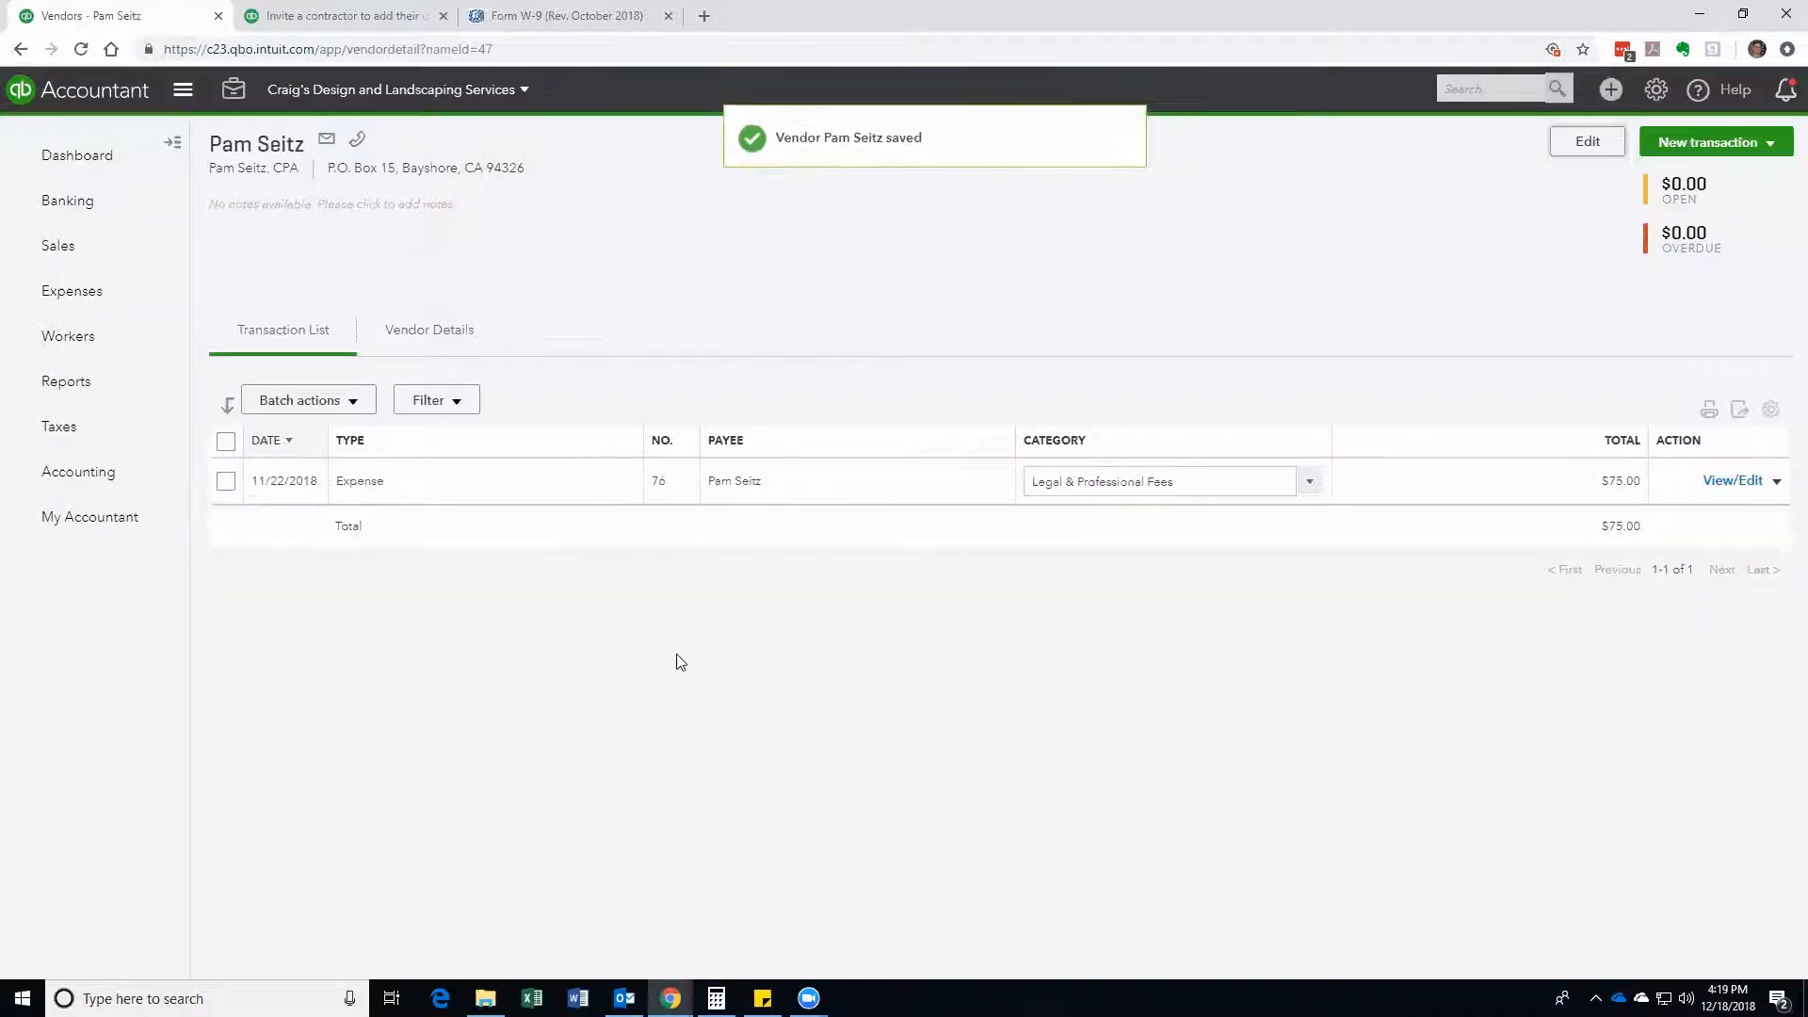
Step: Check the contractors list, then reopen Books by Bessie's vendor details to confirm 1099 tracking
{"action": "left_click", "coordinate": [114, 352]}
{"action": "left_click", "coordinate": [351, 153]}
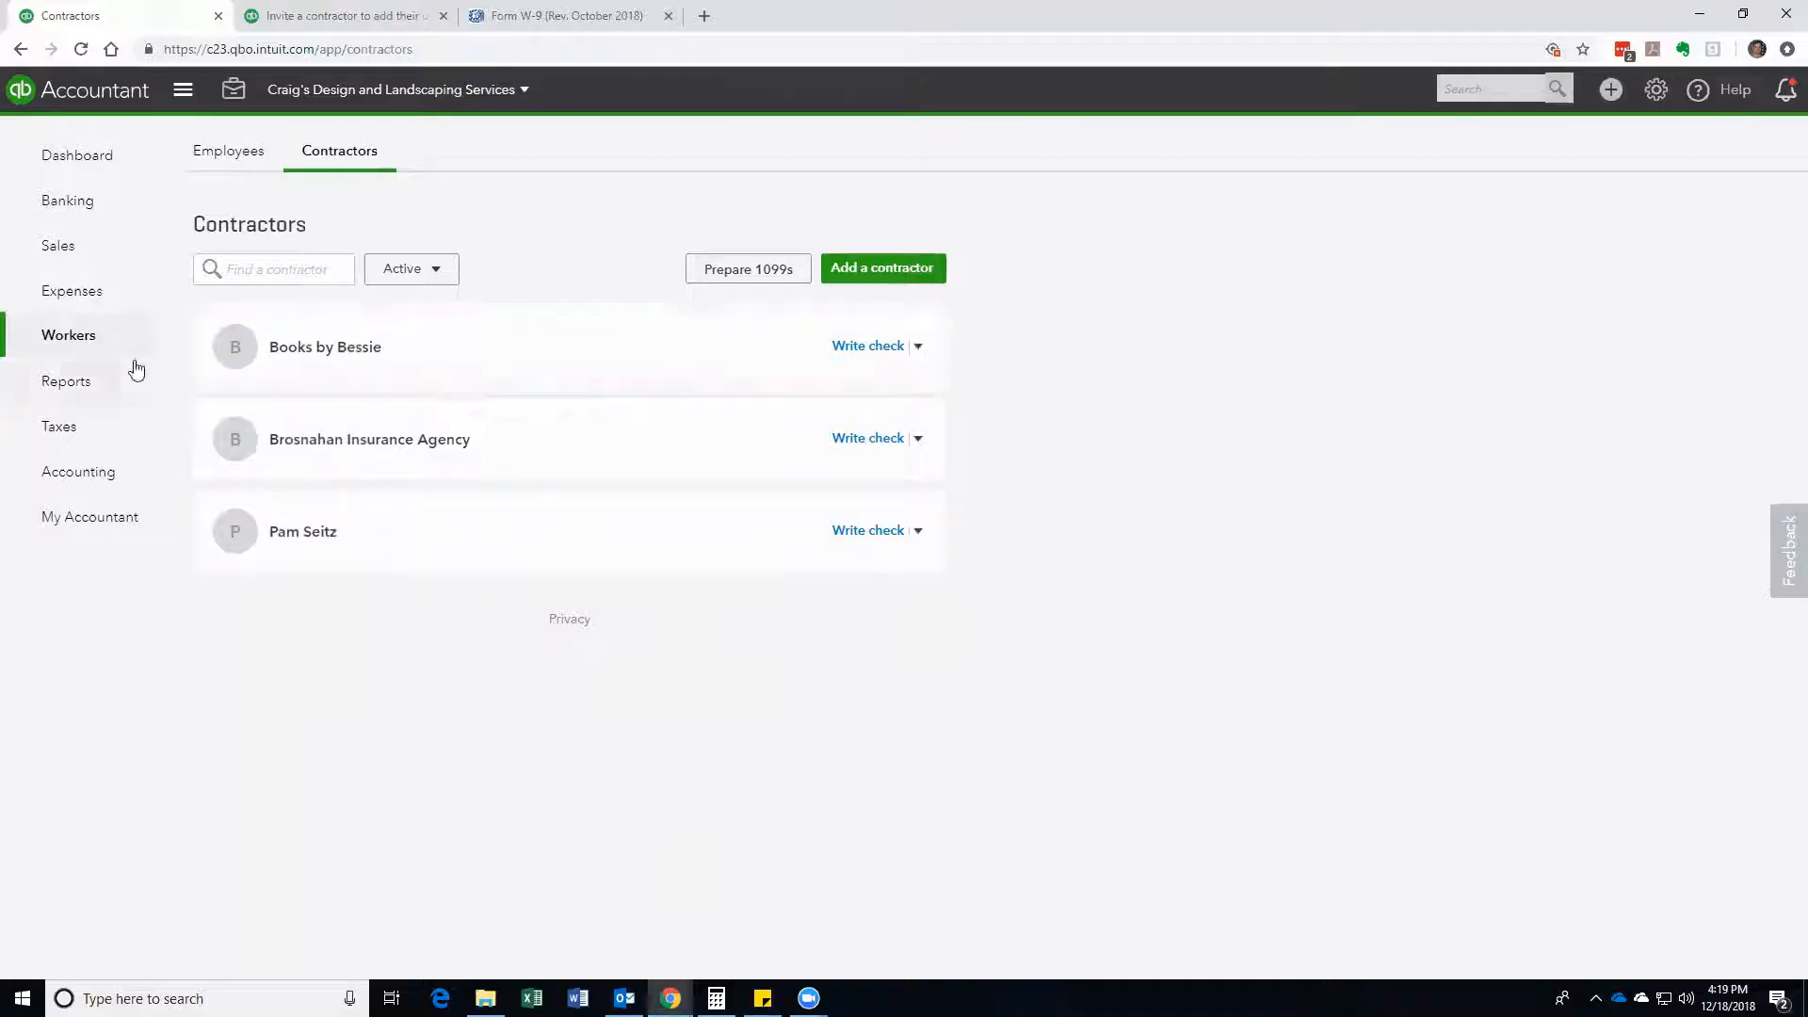
{"action": "mouse_move", "coordinate": [99, 342]}
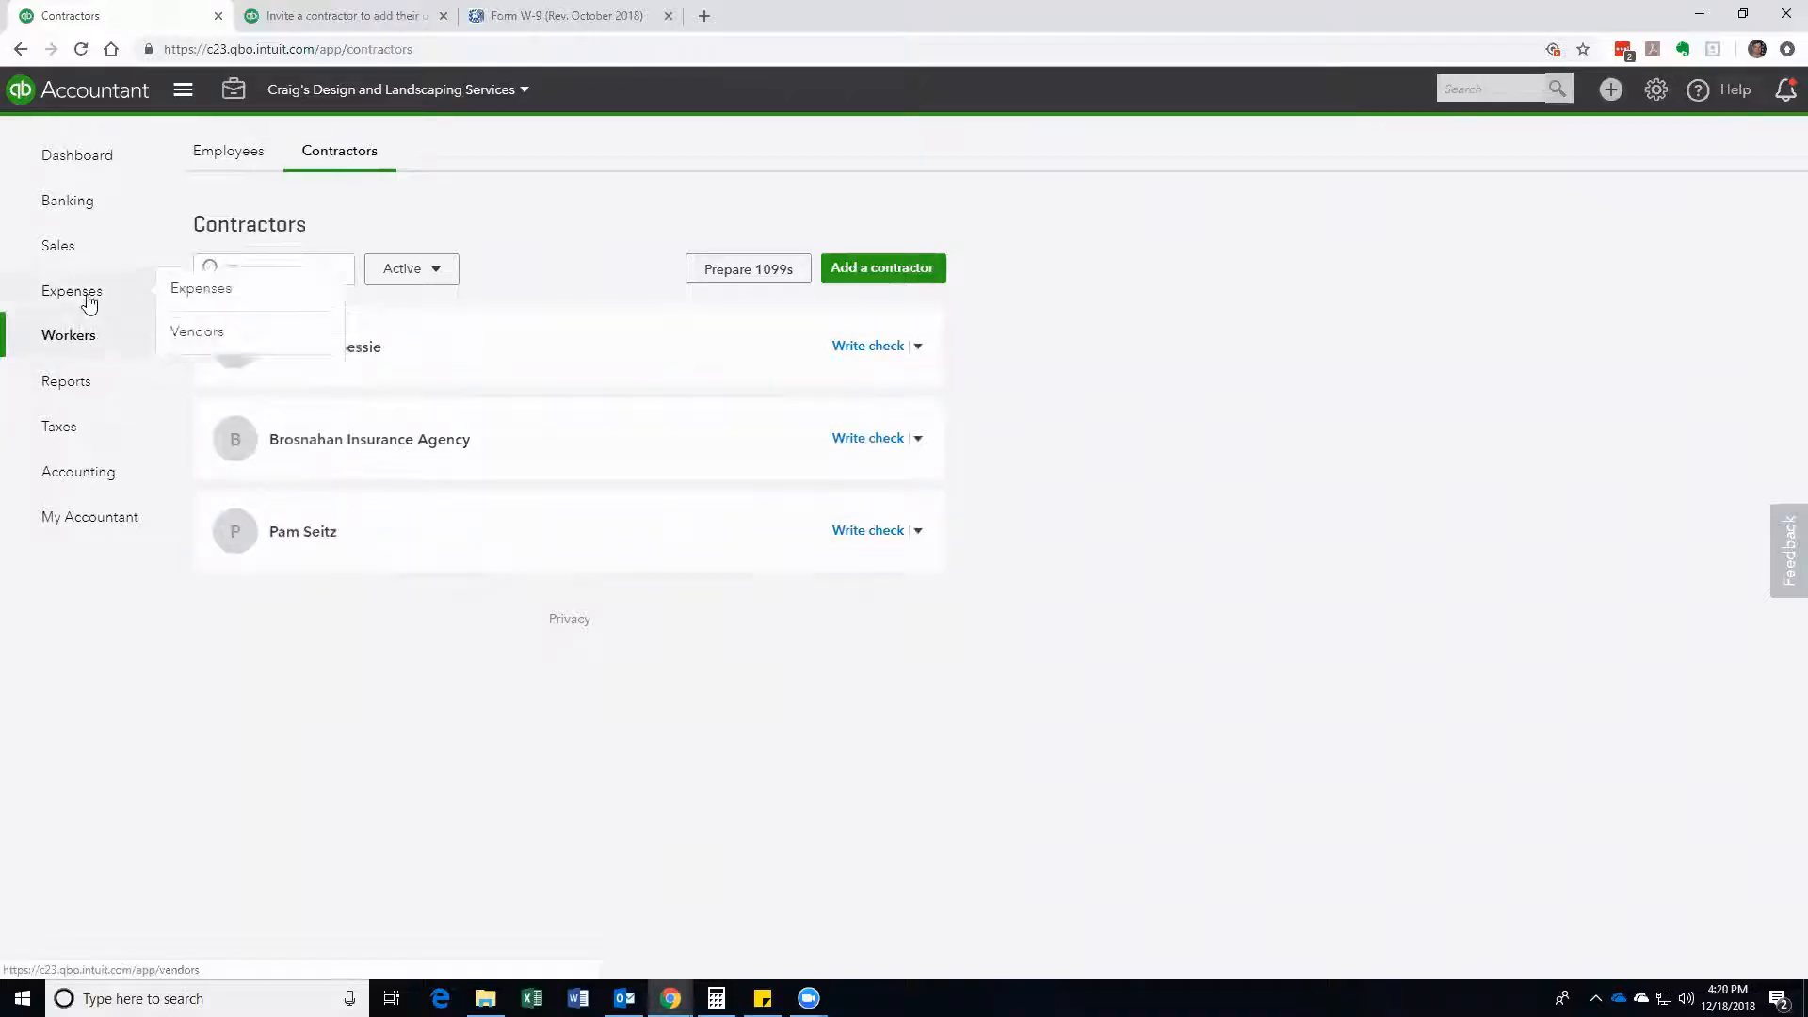
{"action": "left_click", "coordinate": [95, 300]}
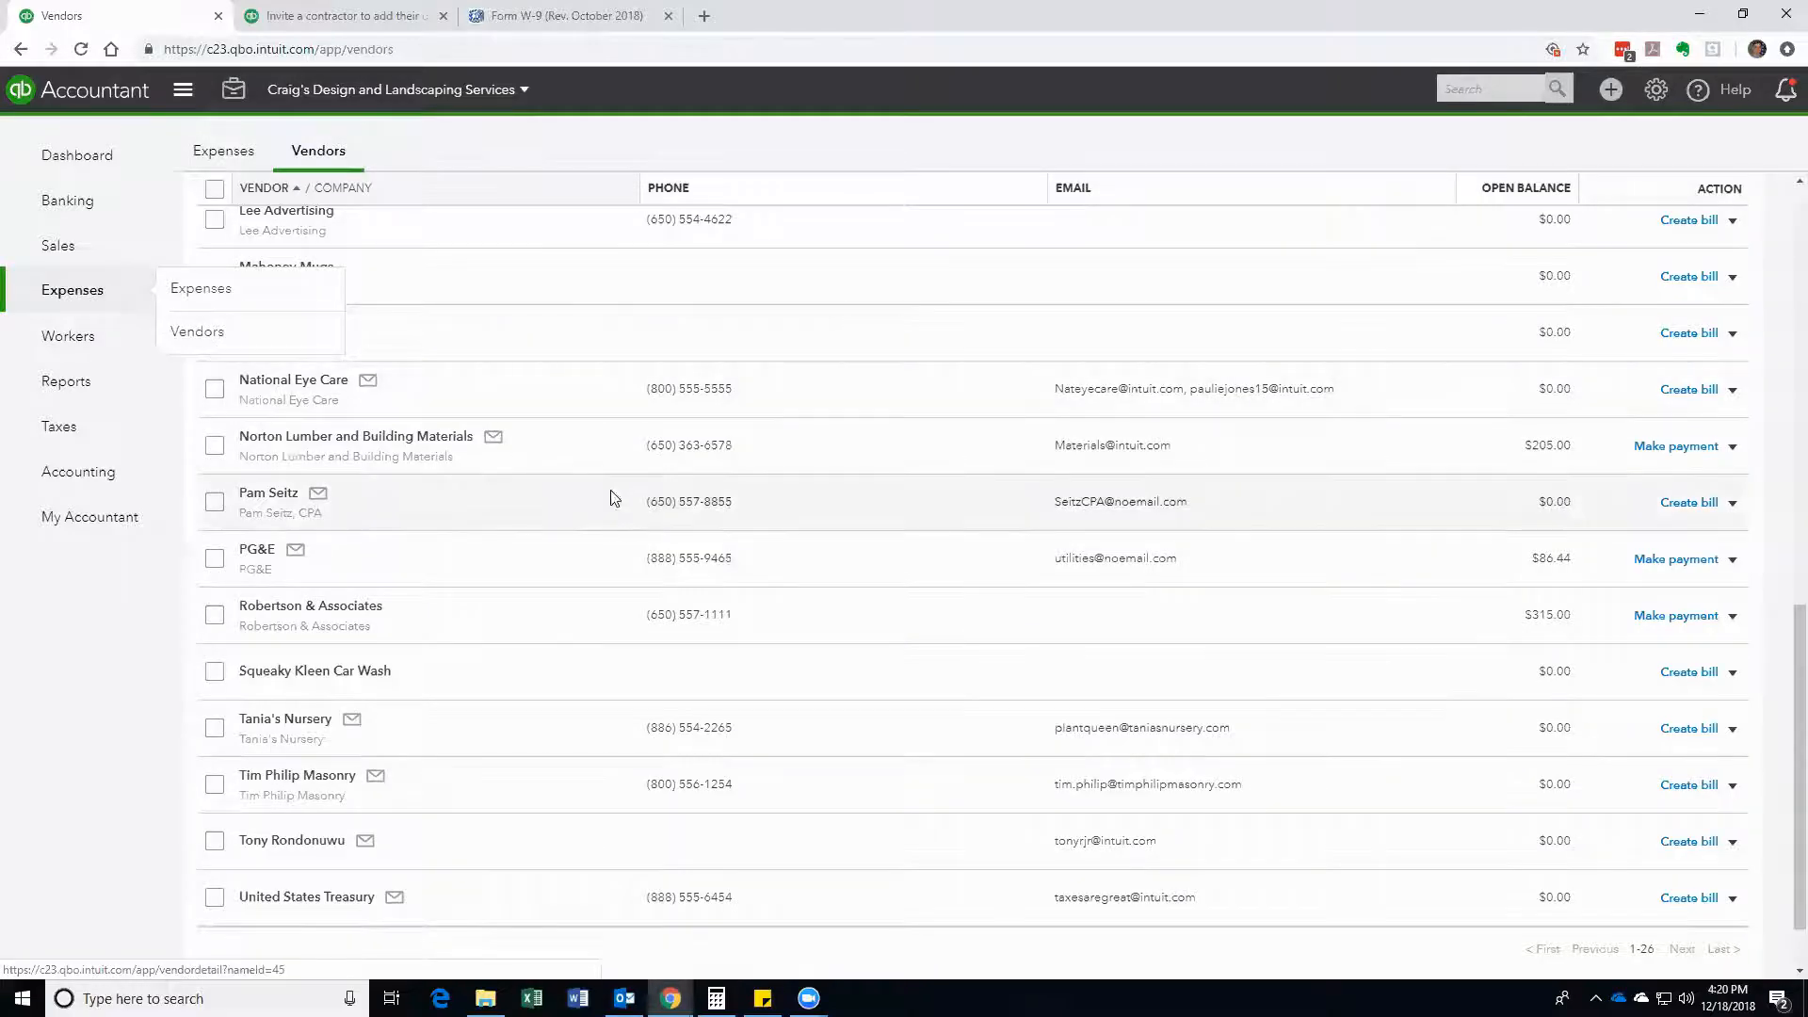
{"action": "scroll", "coordinate": [566, 508], "scroll_direction": "up", "scroll_amount": 5}
{"action": "scroll", "coordinate": [509, 509], "scroll_direction": "up", "scroll_amount": 5}
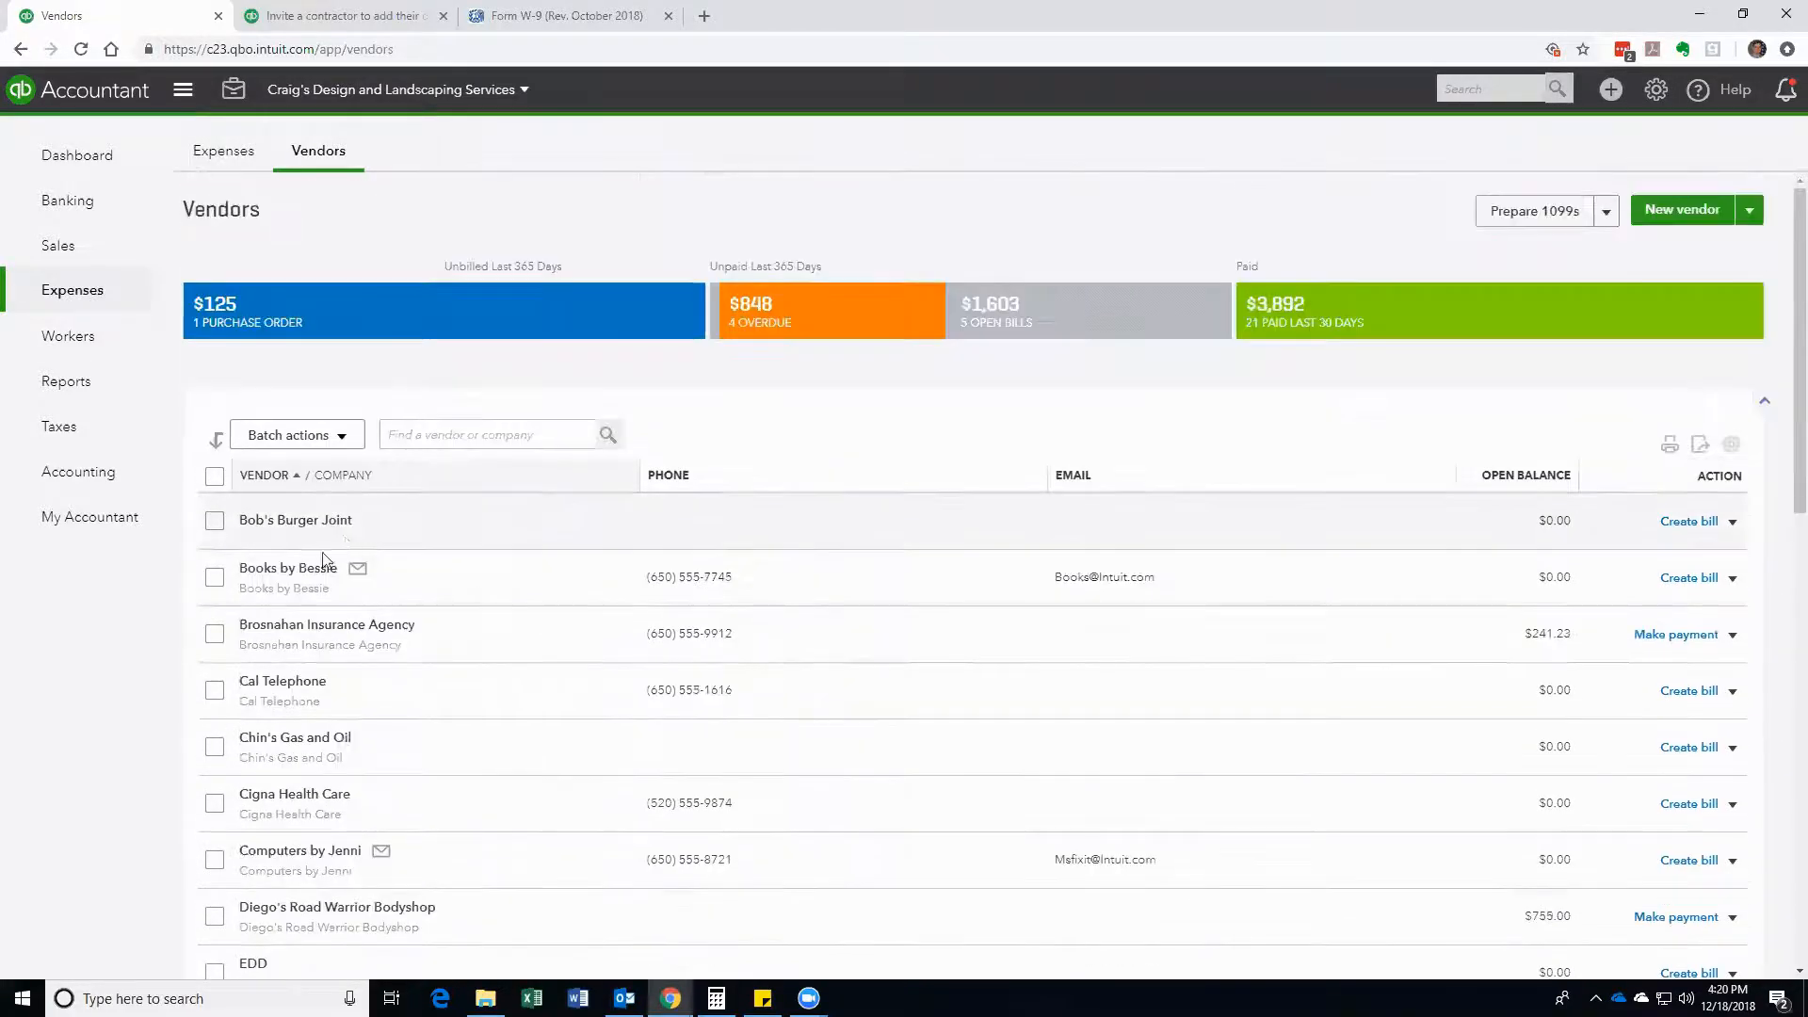
{"action": "left_click", "coordinate": [295, 571]}
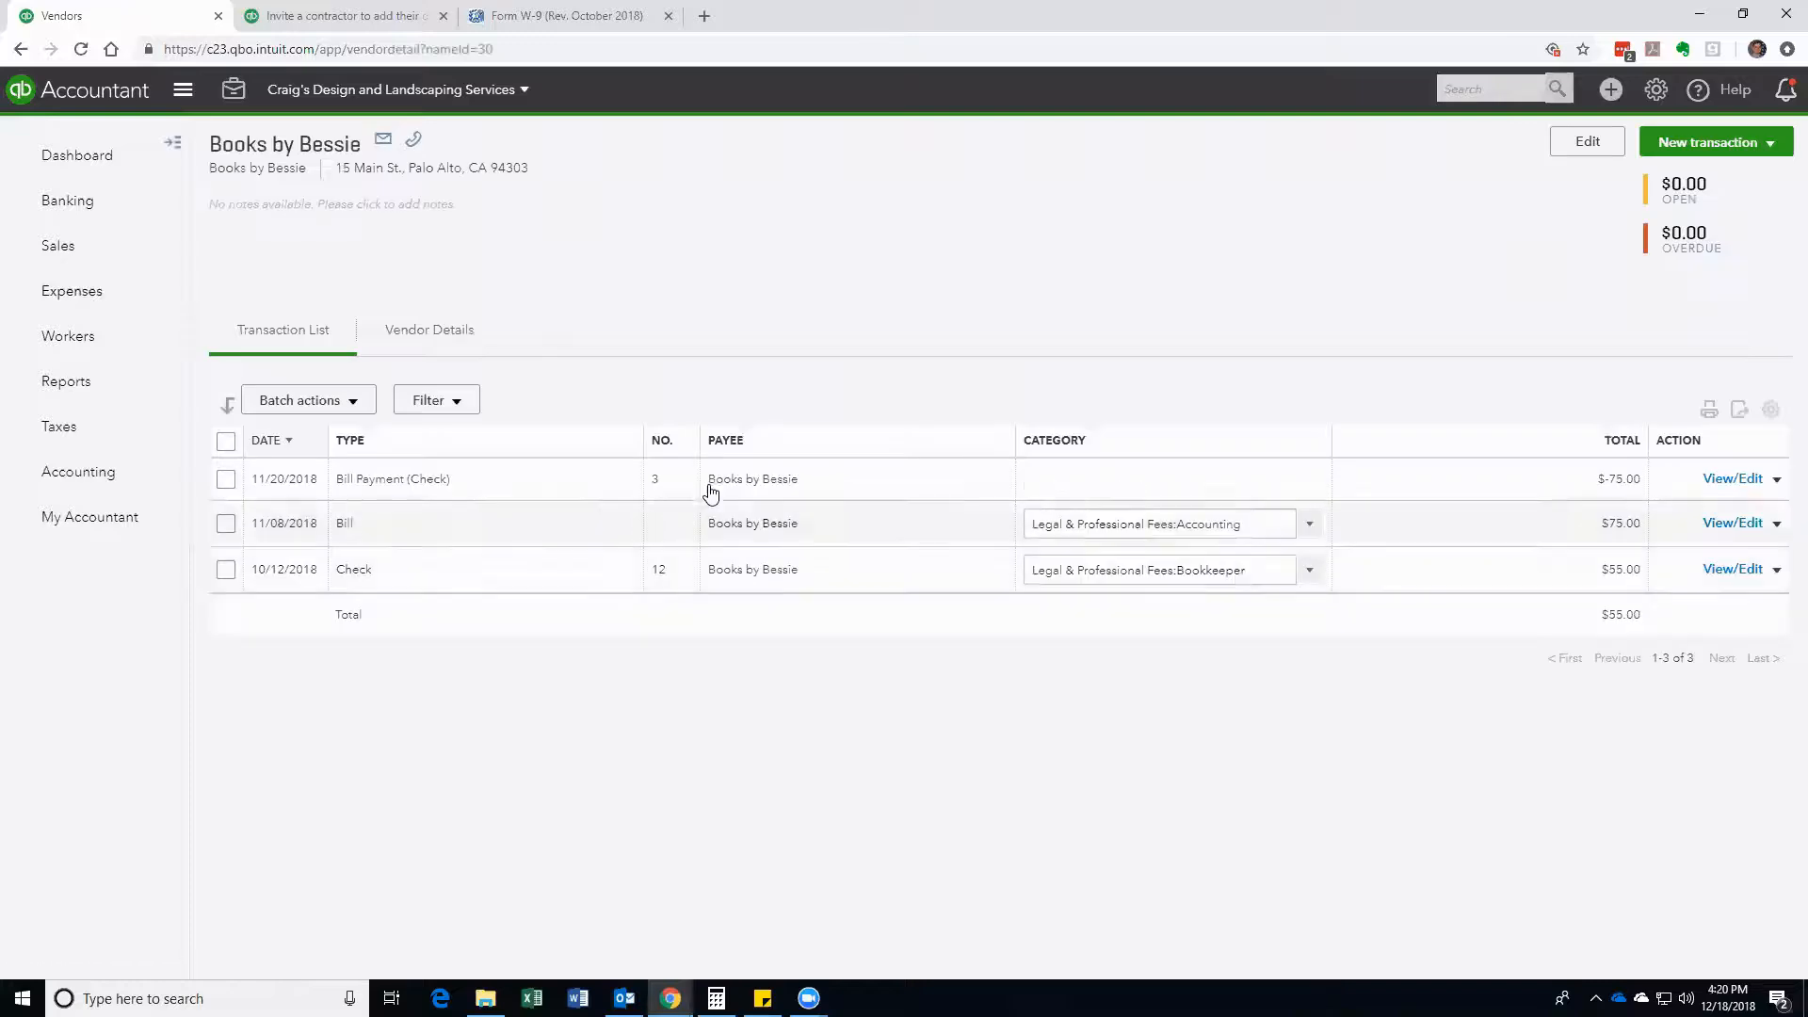
{"action": "left_click", "coordinate": [1578, 148]}
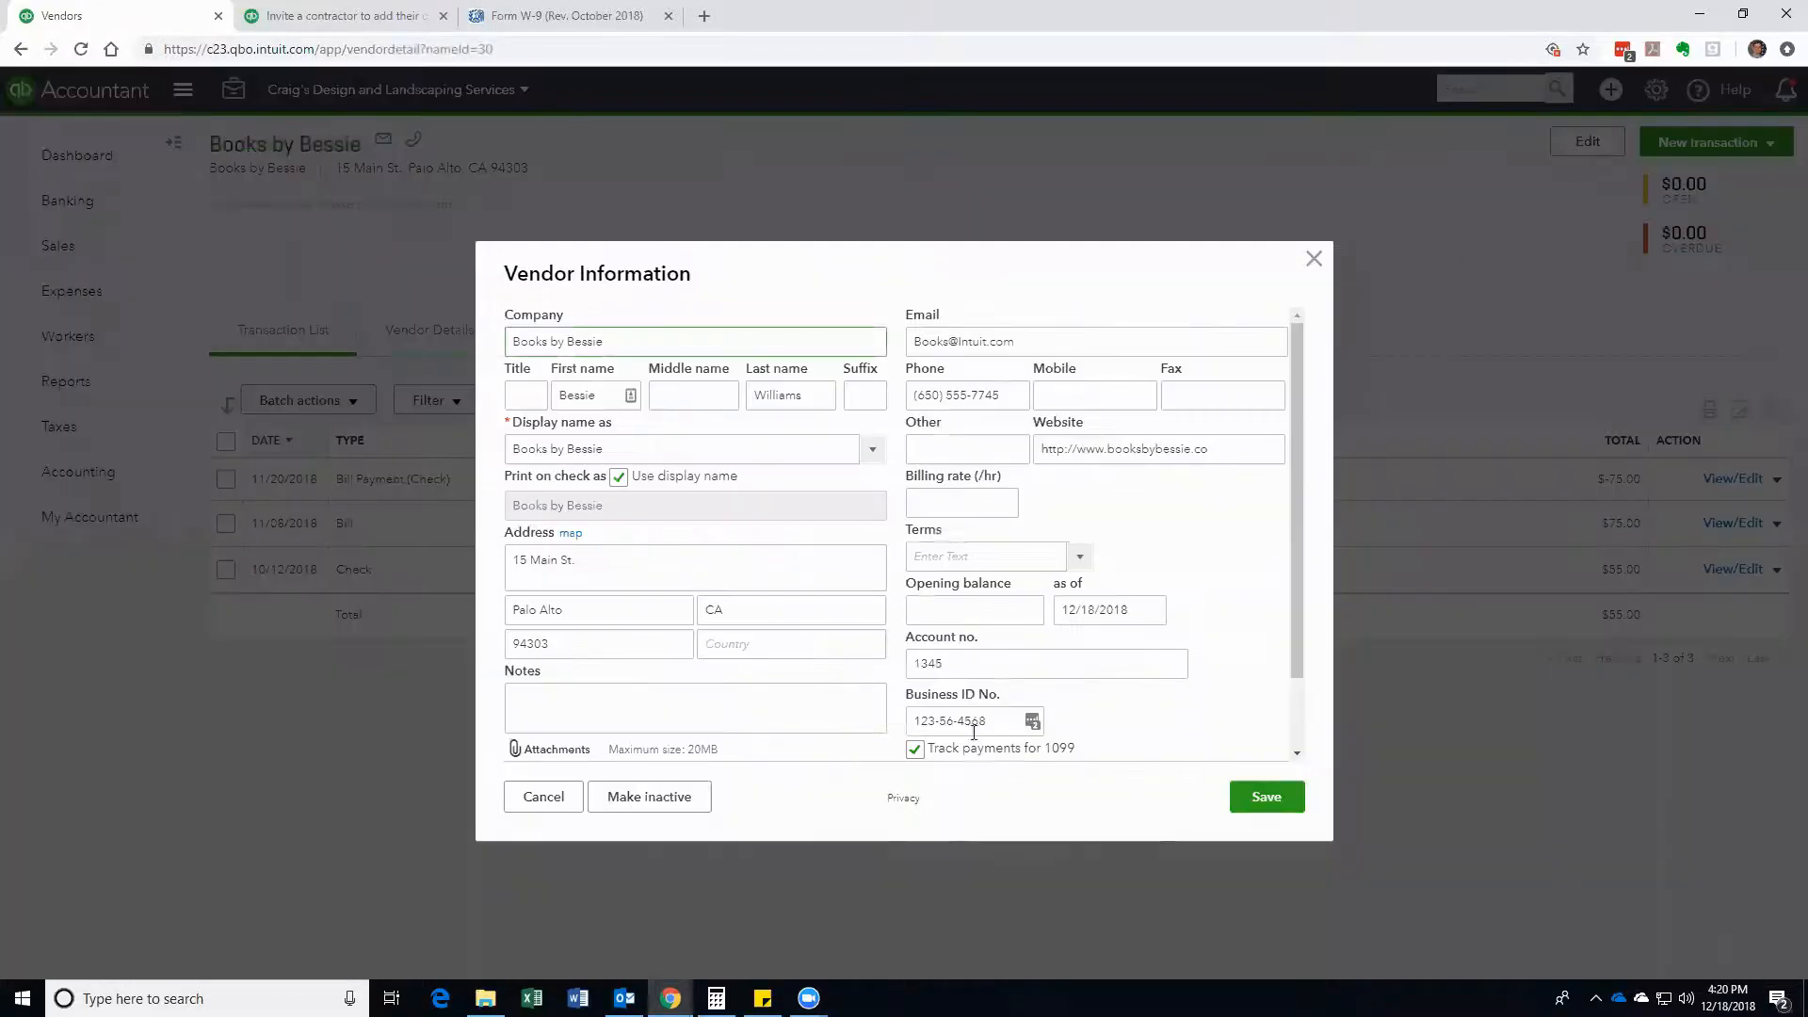
{"action": "left_click", "coordinate": [1314, 260]}
{"action": "mouse_move", "coordinate": [106, 349]}
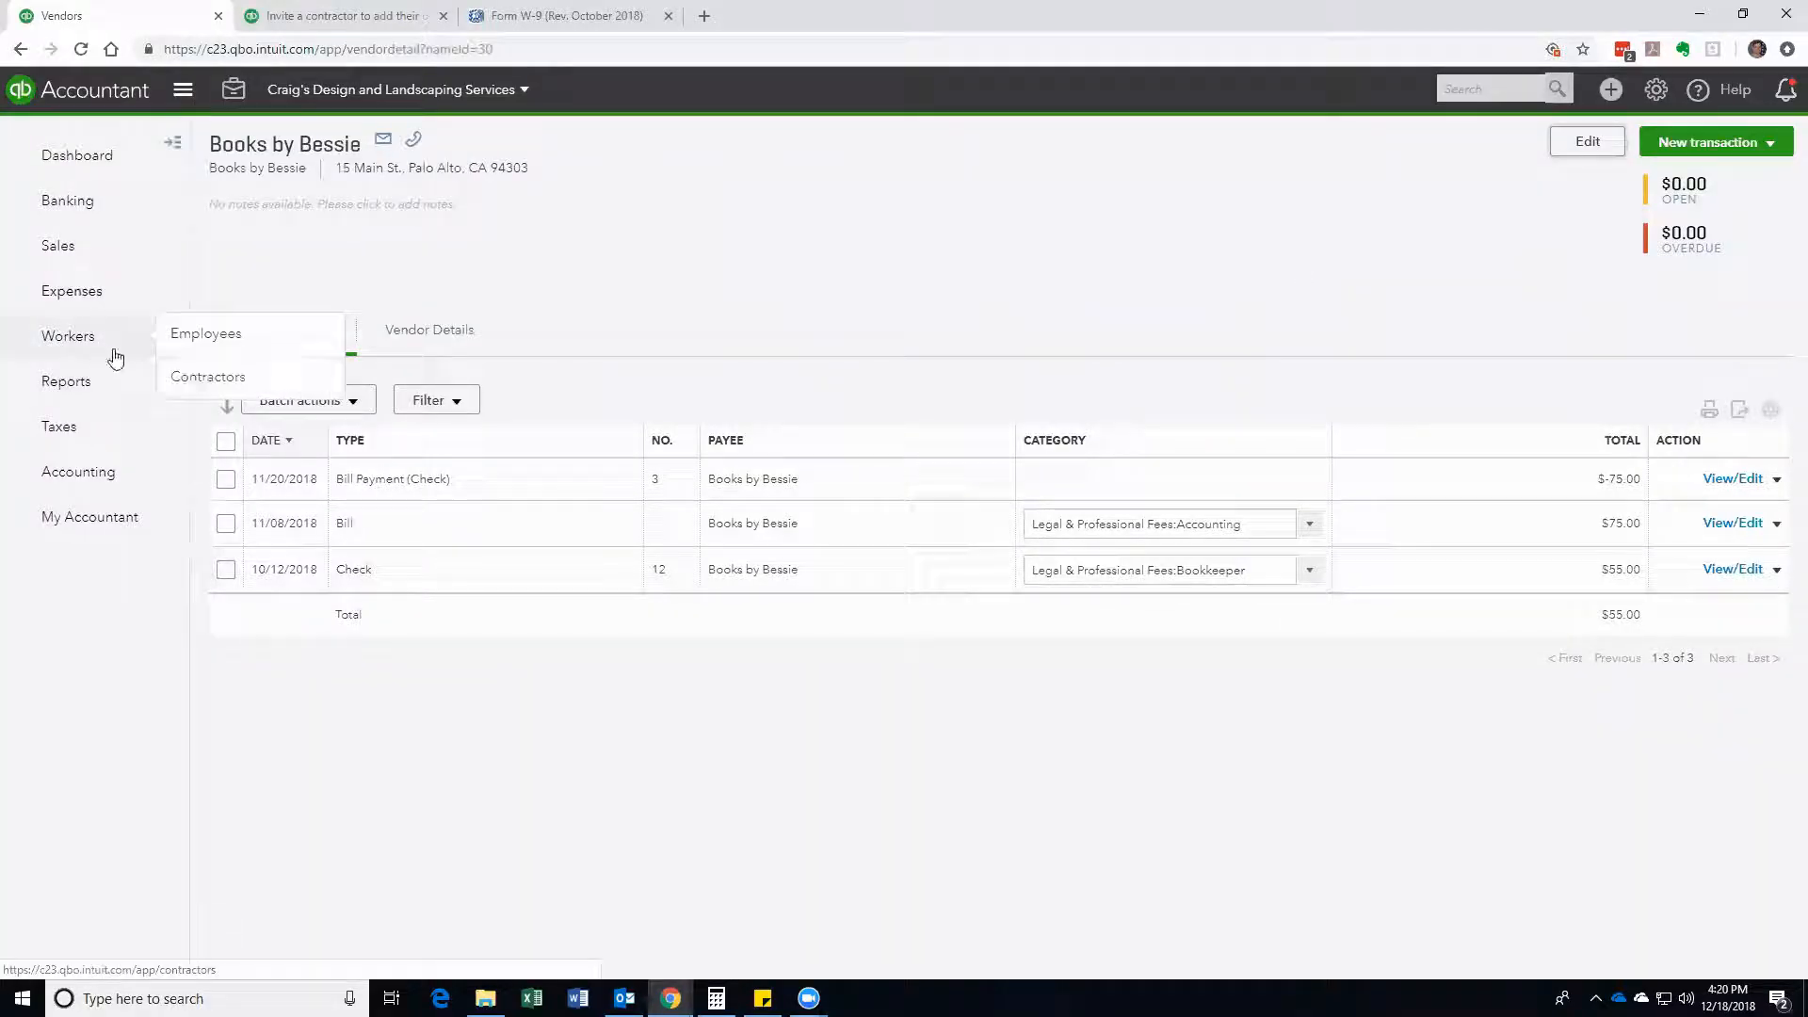
Step: Review Books by Bessie's contractor profile, then open the CPA contractor's profile
{"action": "left_click", "coordinate": [177, 377]}
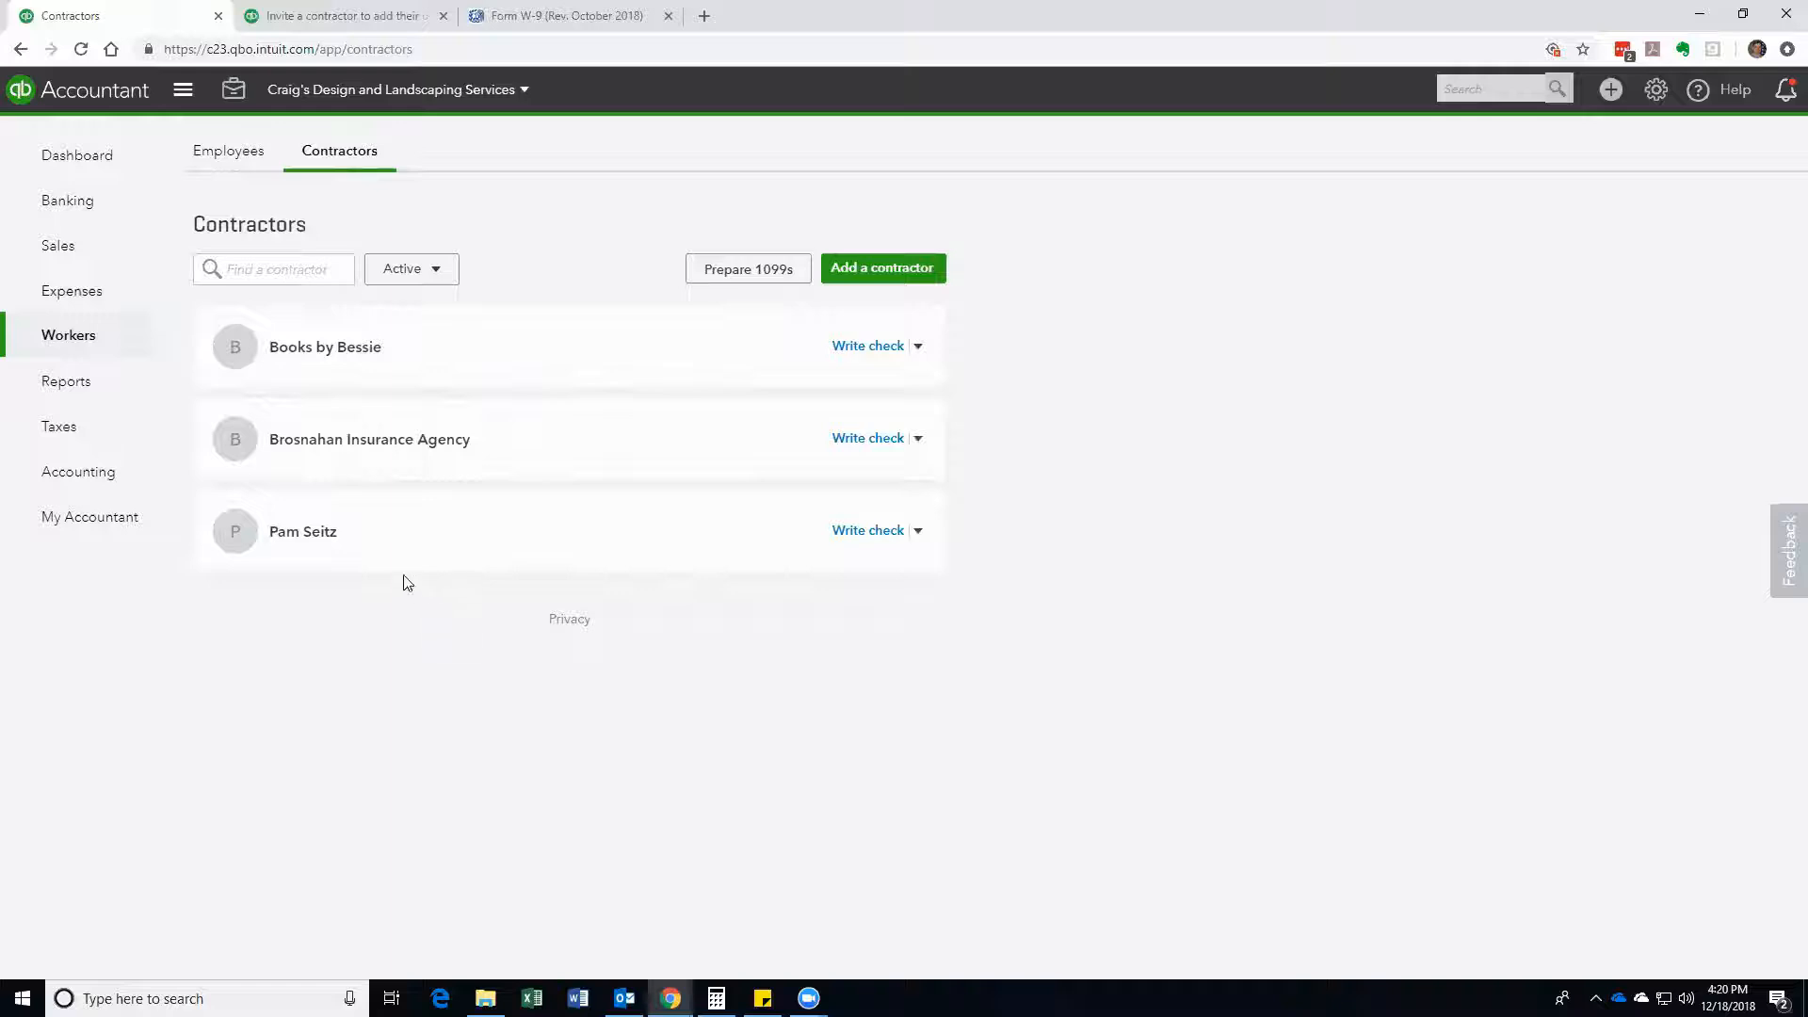
{"action": "left_click", "coordinate": [320, 360]}
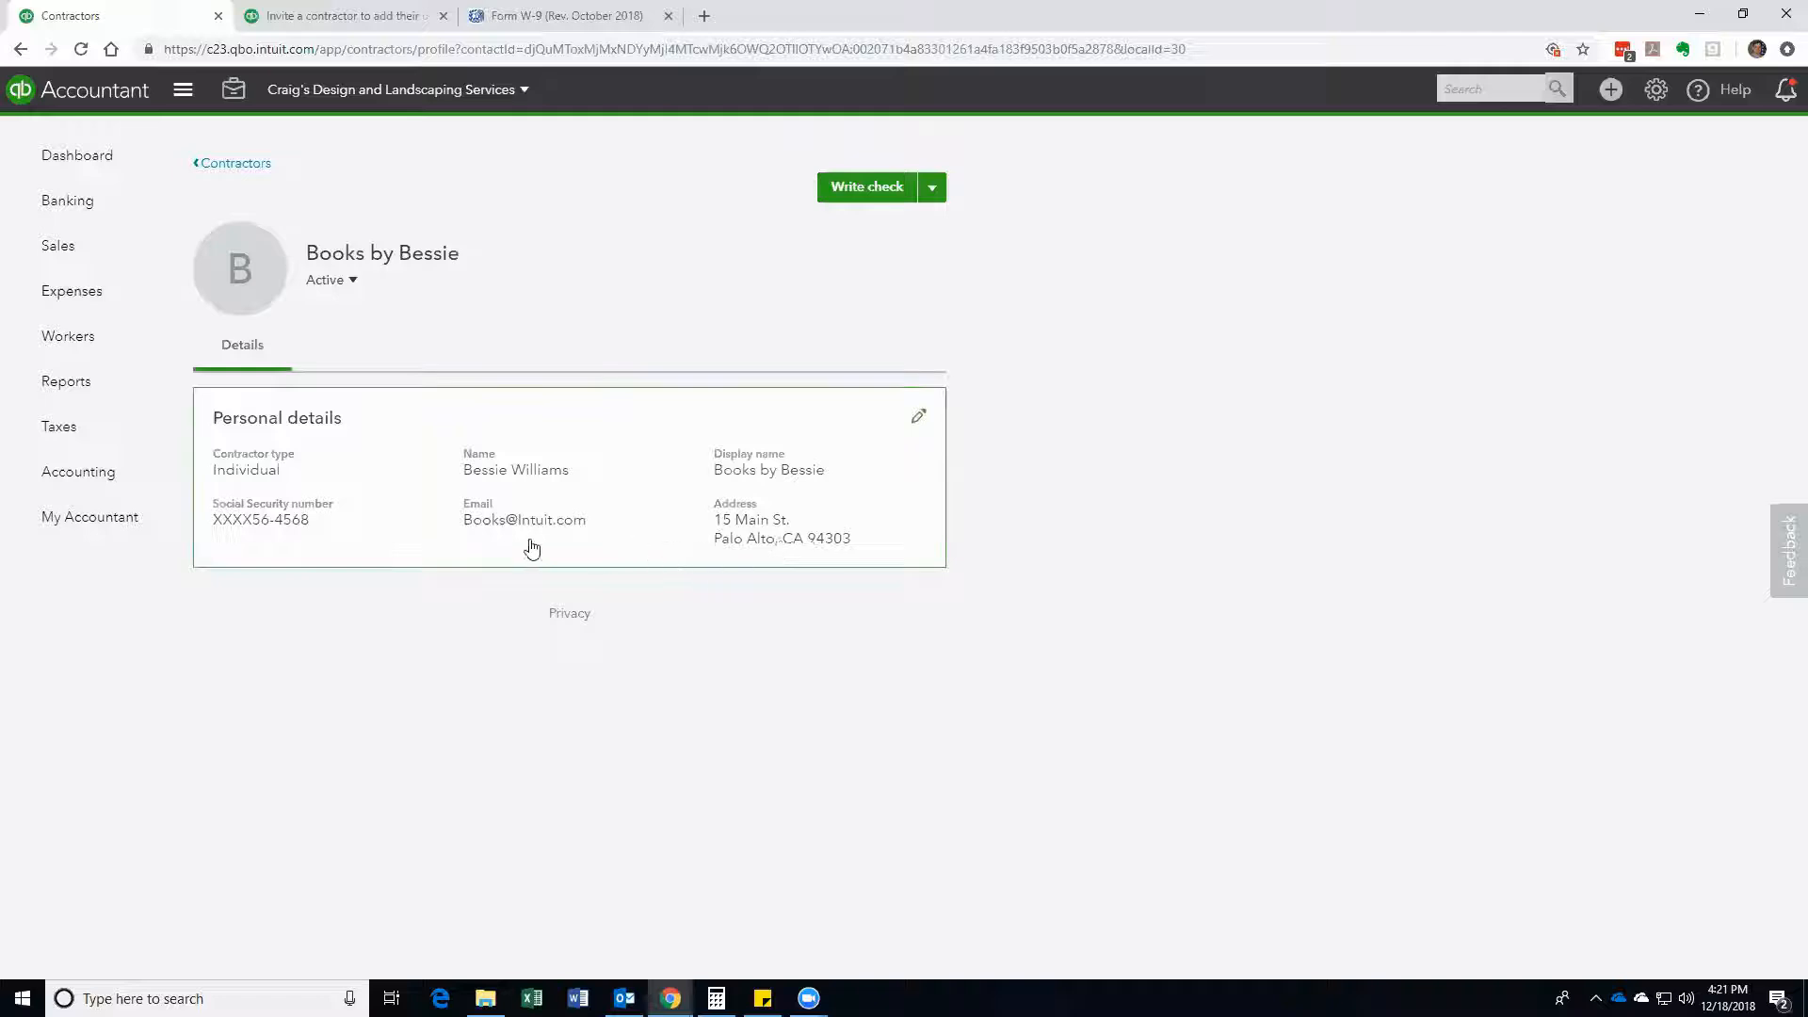
{"action": "left_click", "coordinate": [232, 165]}
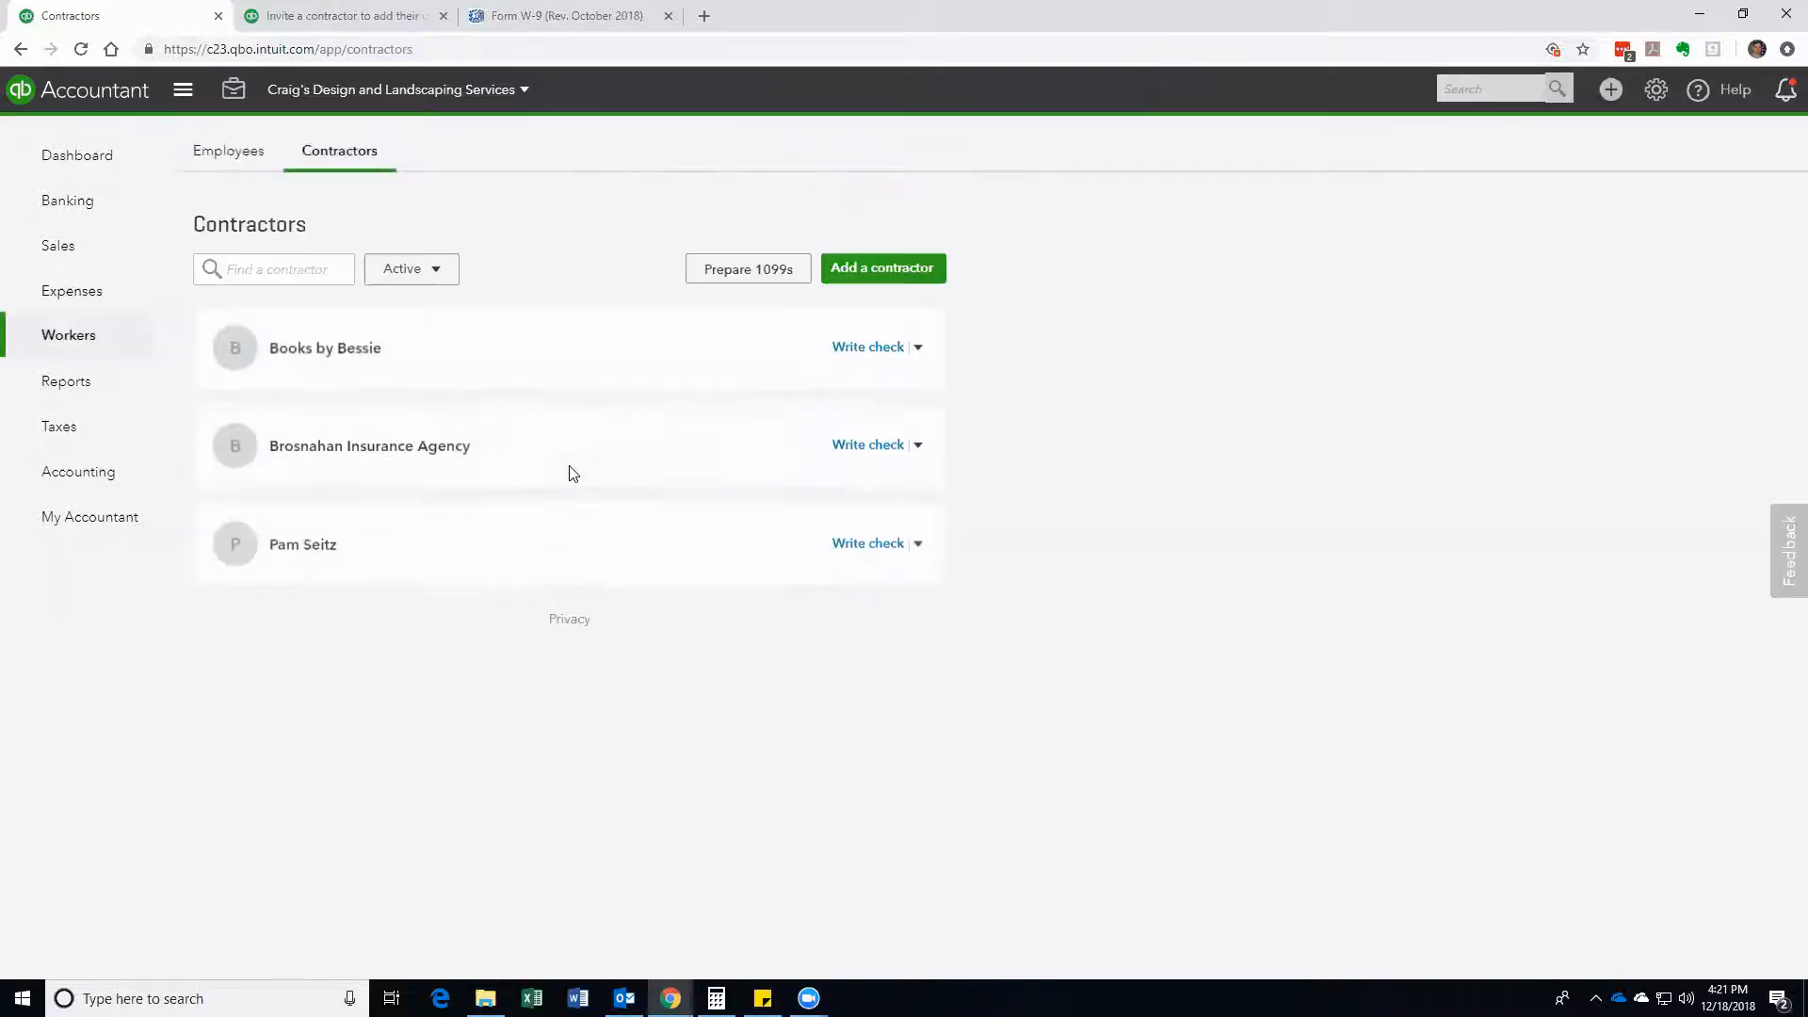
{"action": "left_click", "coordinate": [295, 535]}
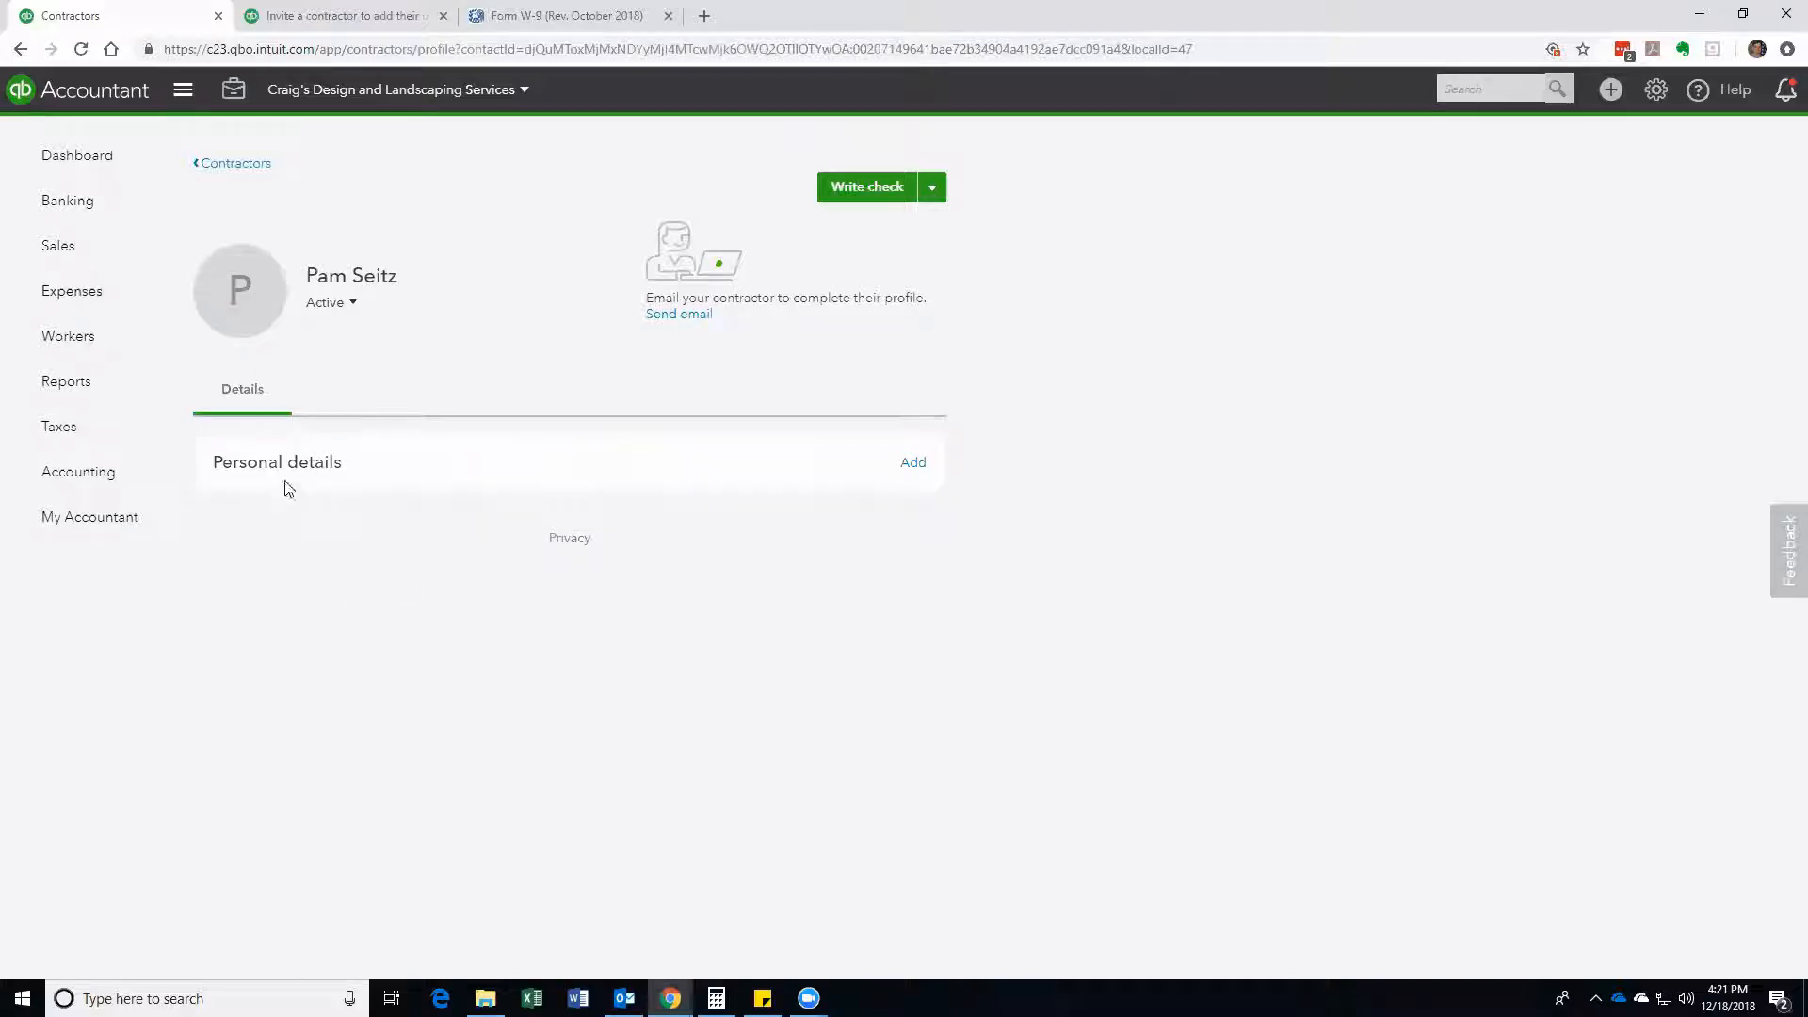
Step: Look at the contractor's Personal details panel, dismiss it, and bring up the blank Form W-9
{"action": "left_click", "coordinate": [292, 479]}
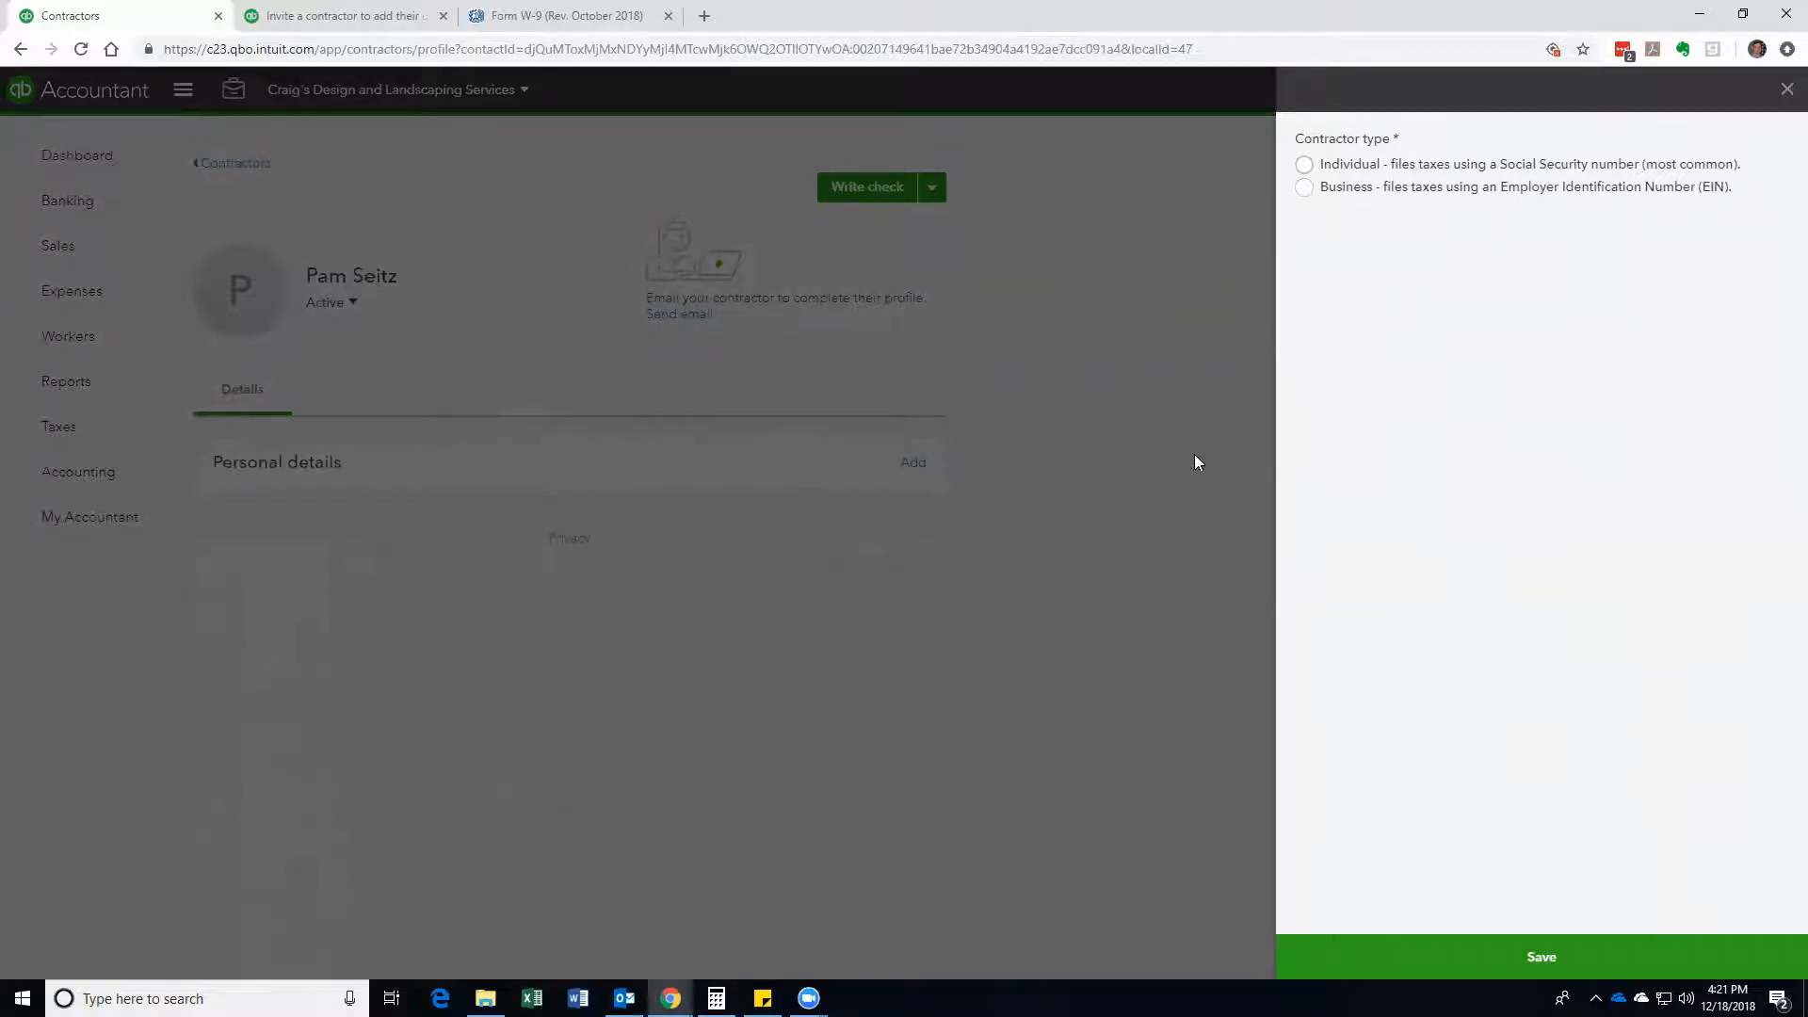
{"action": "left_click", "coordinate": [1786, 94]}
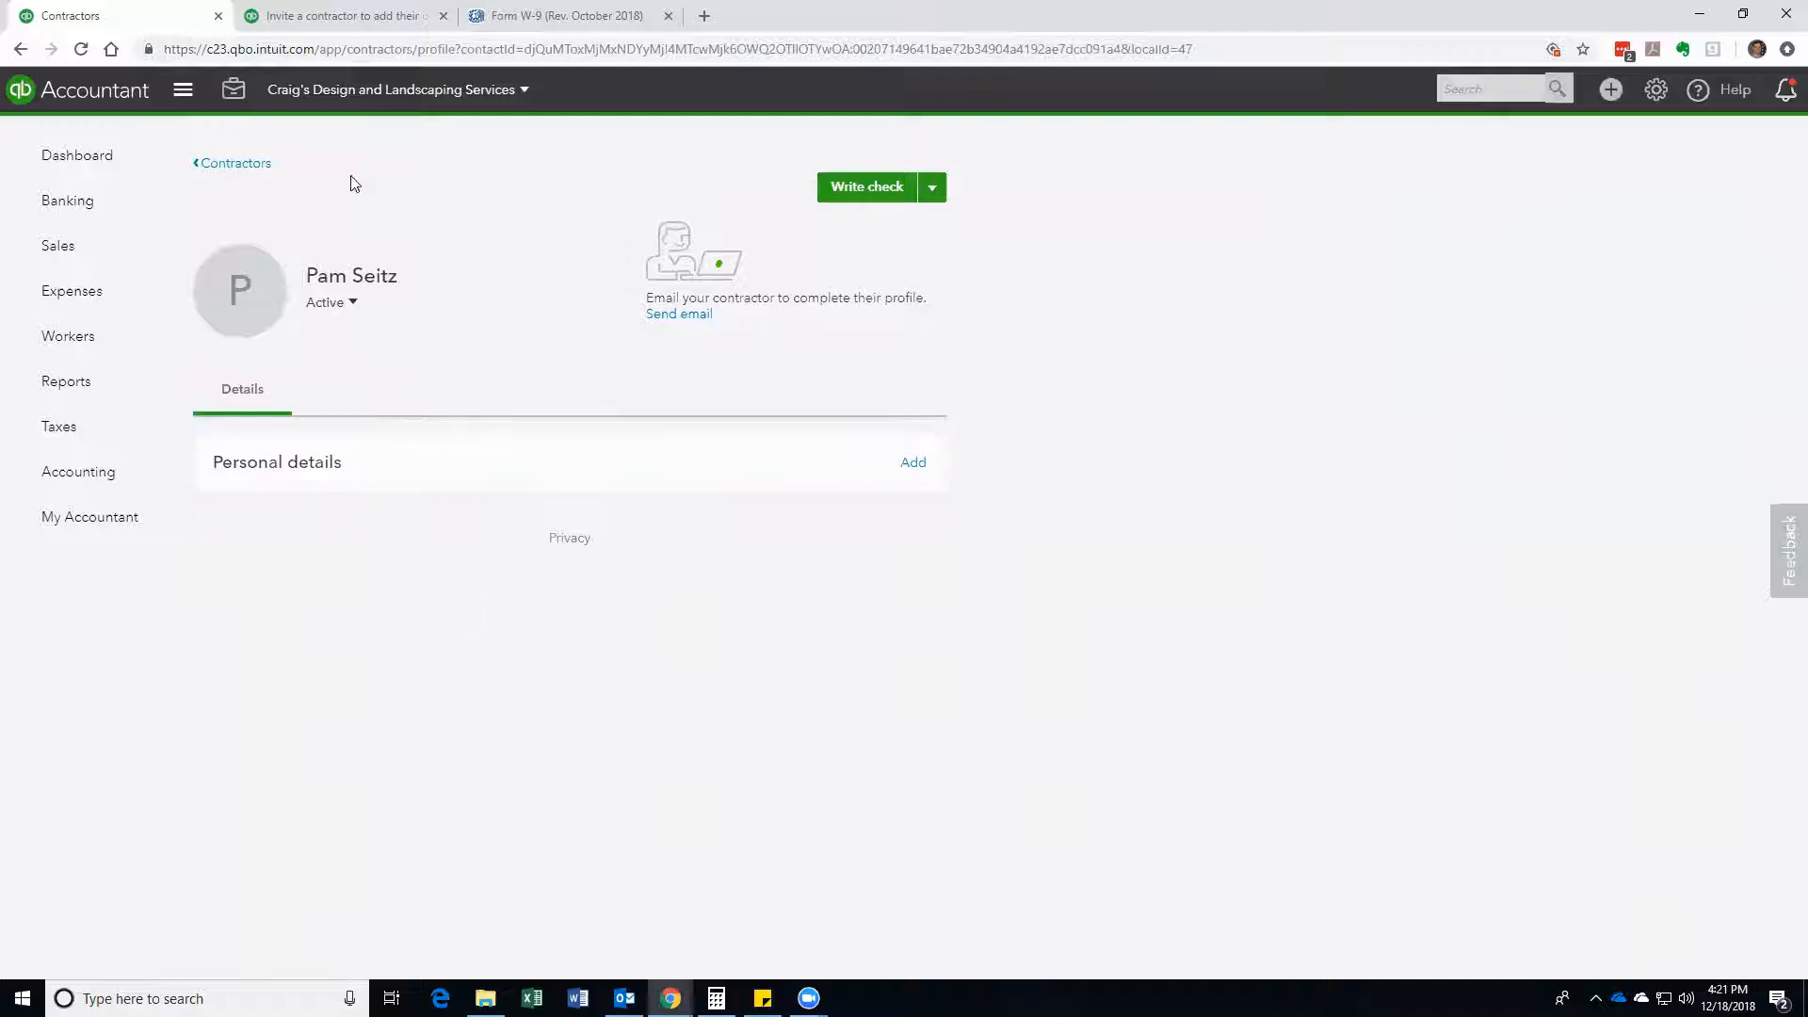
{"action": "left_click", "coordinate": [530, 21]}
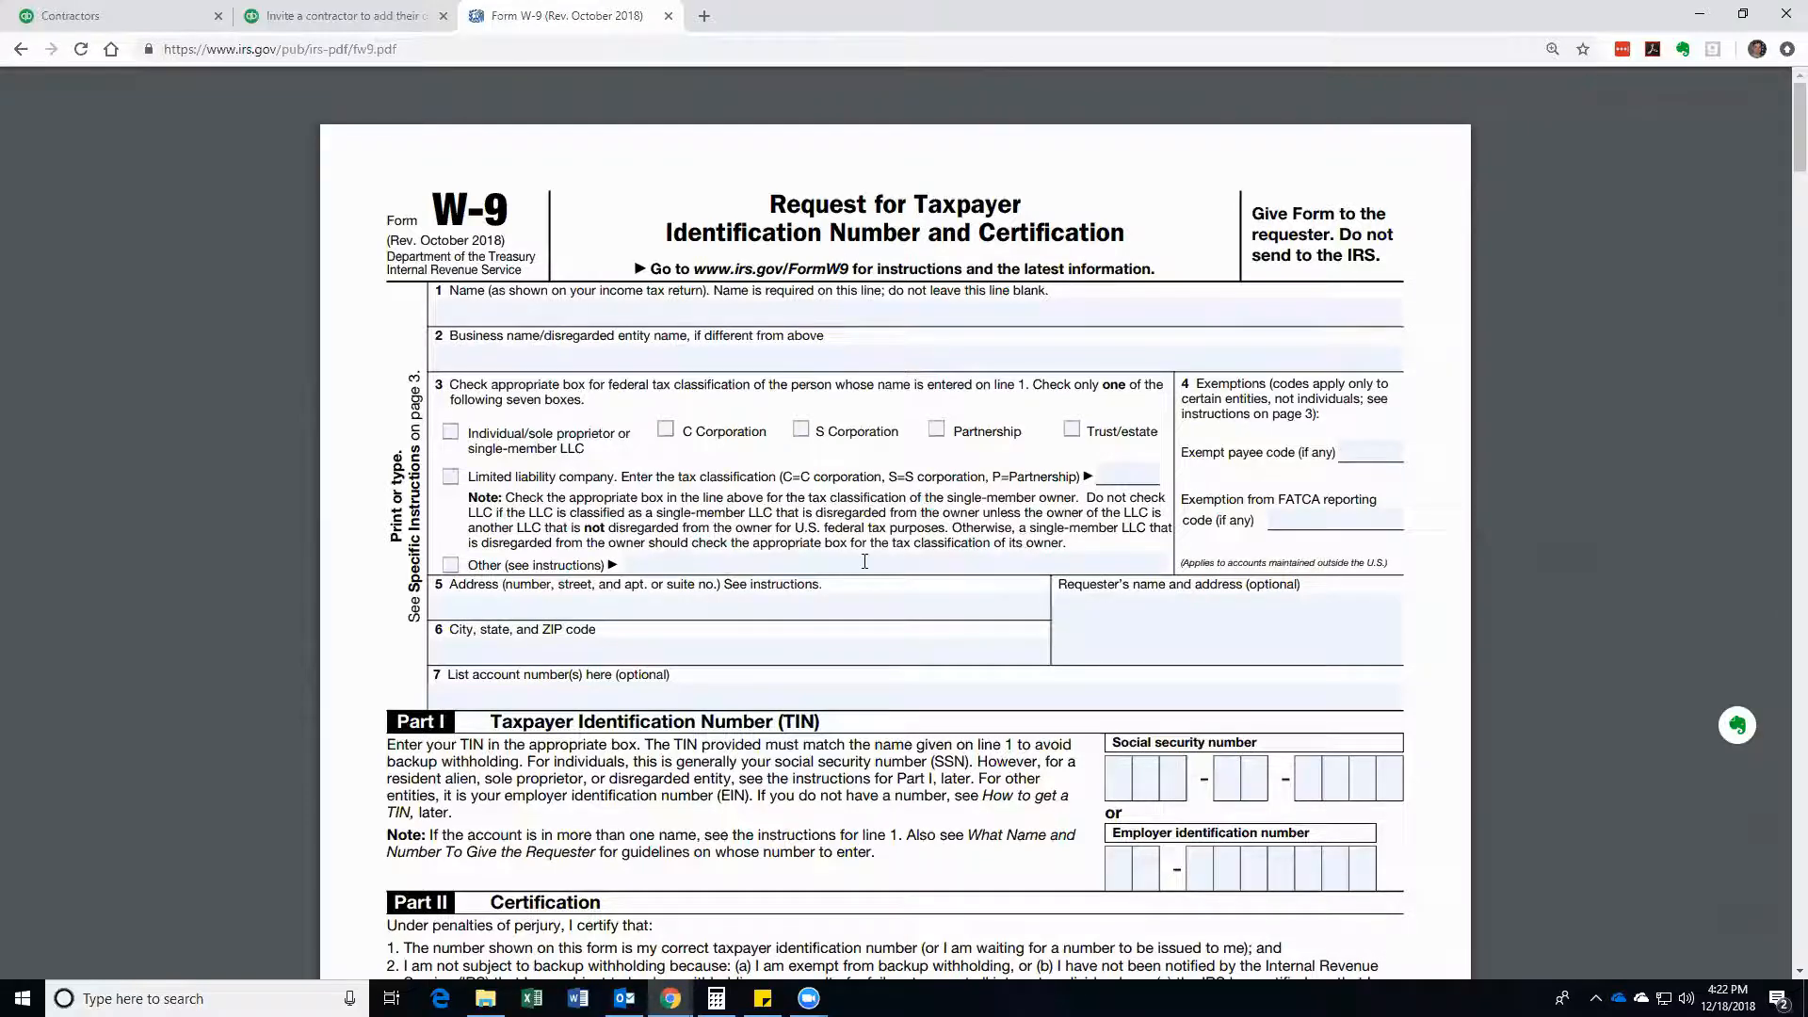
Step: Scroll through the blank IRS Form W-9 in the PDF viewer
{"action": "scroll", "coordinate": [865, 562], "scroll_direction": "down", "scroll_amount": 1}
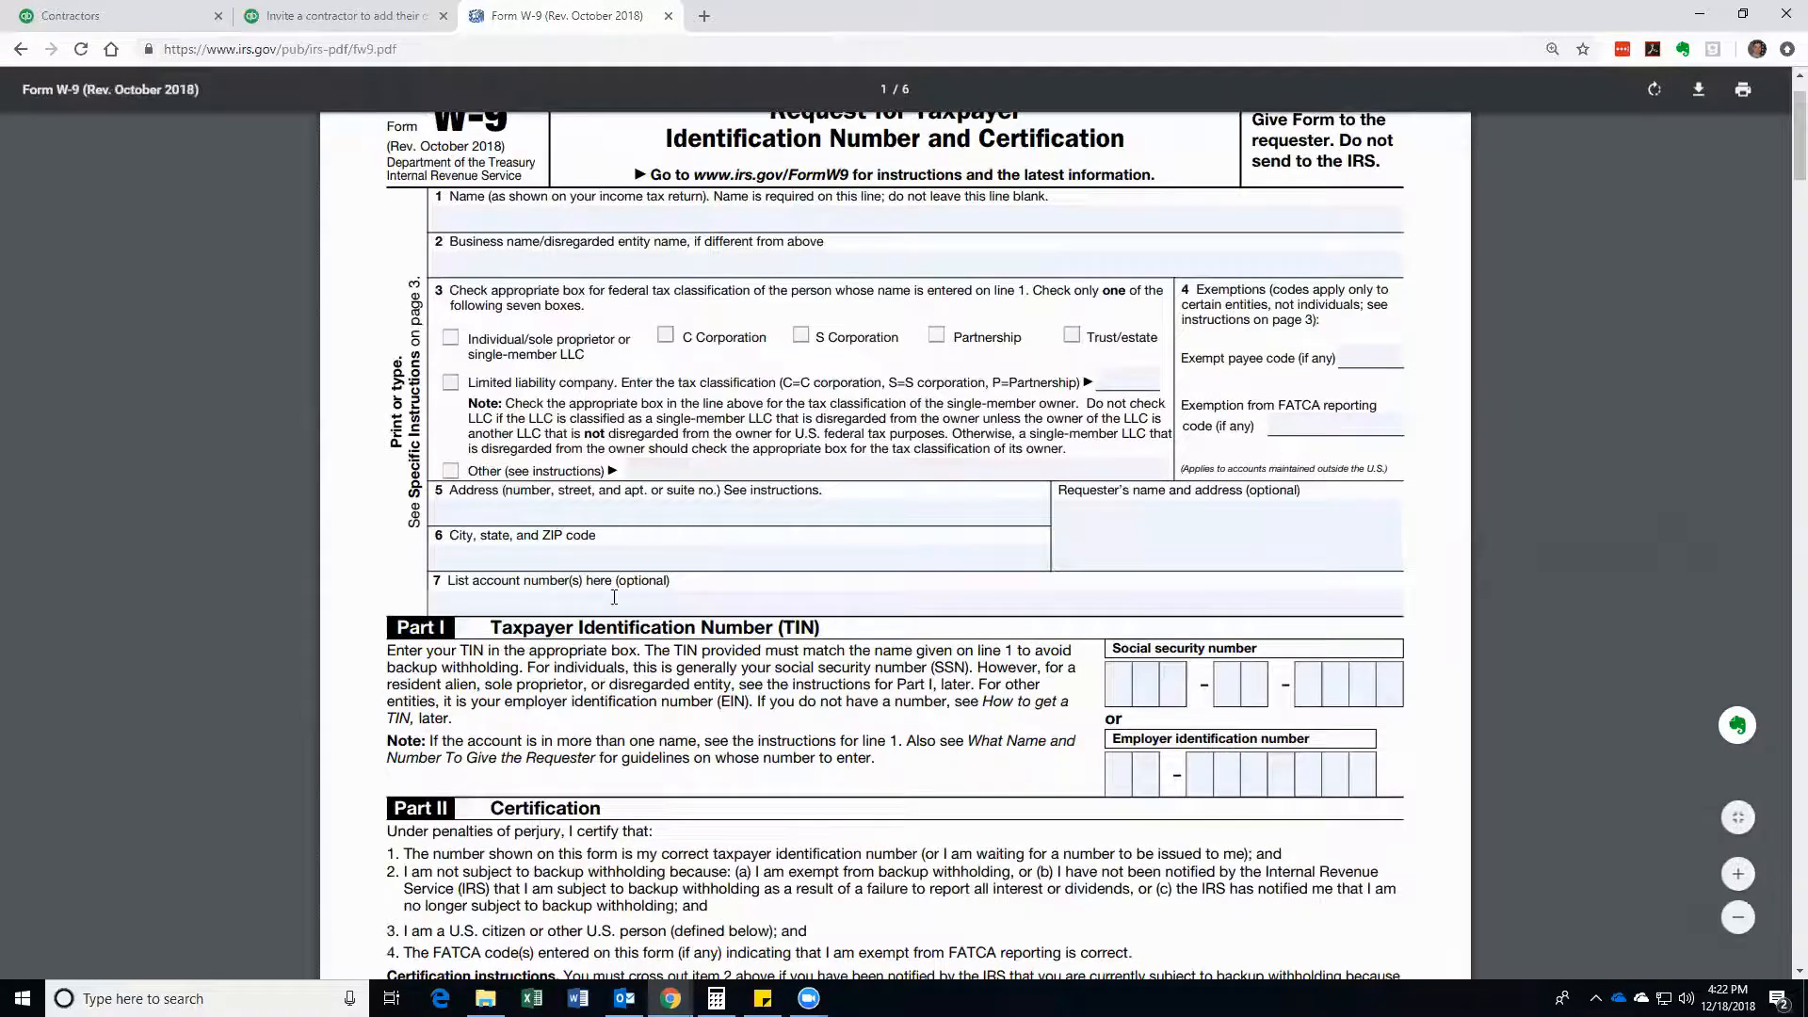
{"action": "scroll", "coordinate": [1144, 541], "scroll_direction": "down", "scroll_amount": 2}
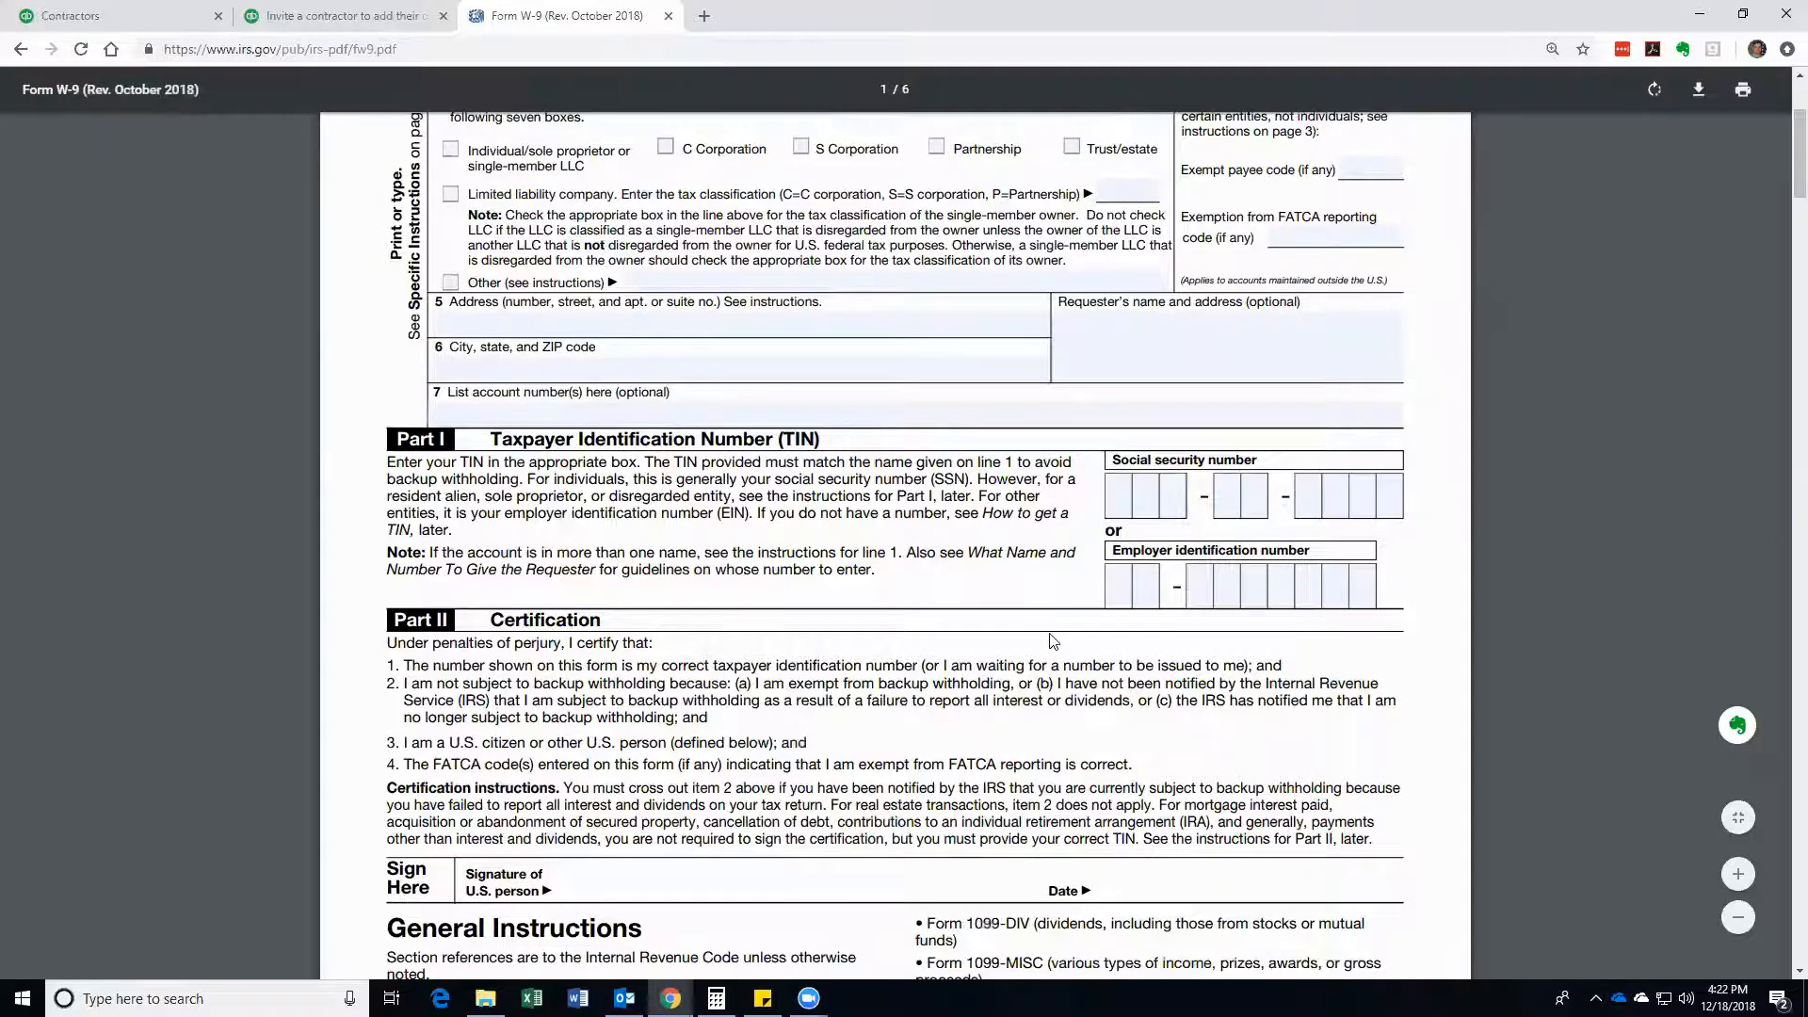
{"action": "scroll", "coordinate": [1213, 322], "scroll_direction": "up", "scroll_amount": 3}
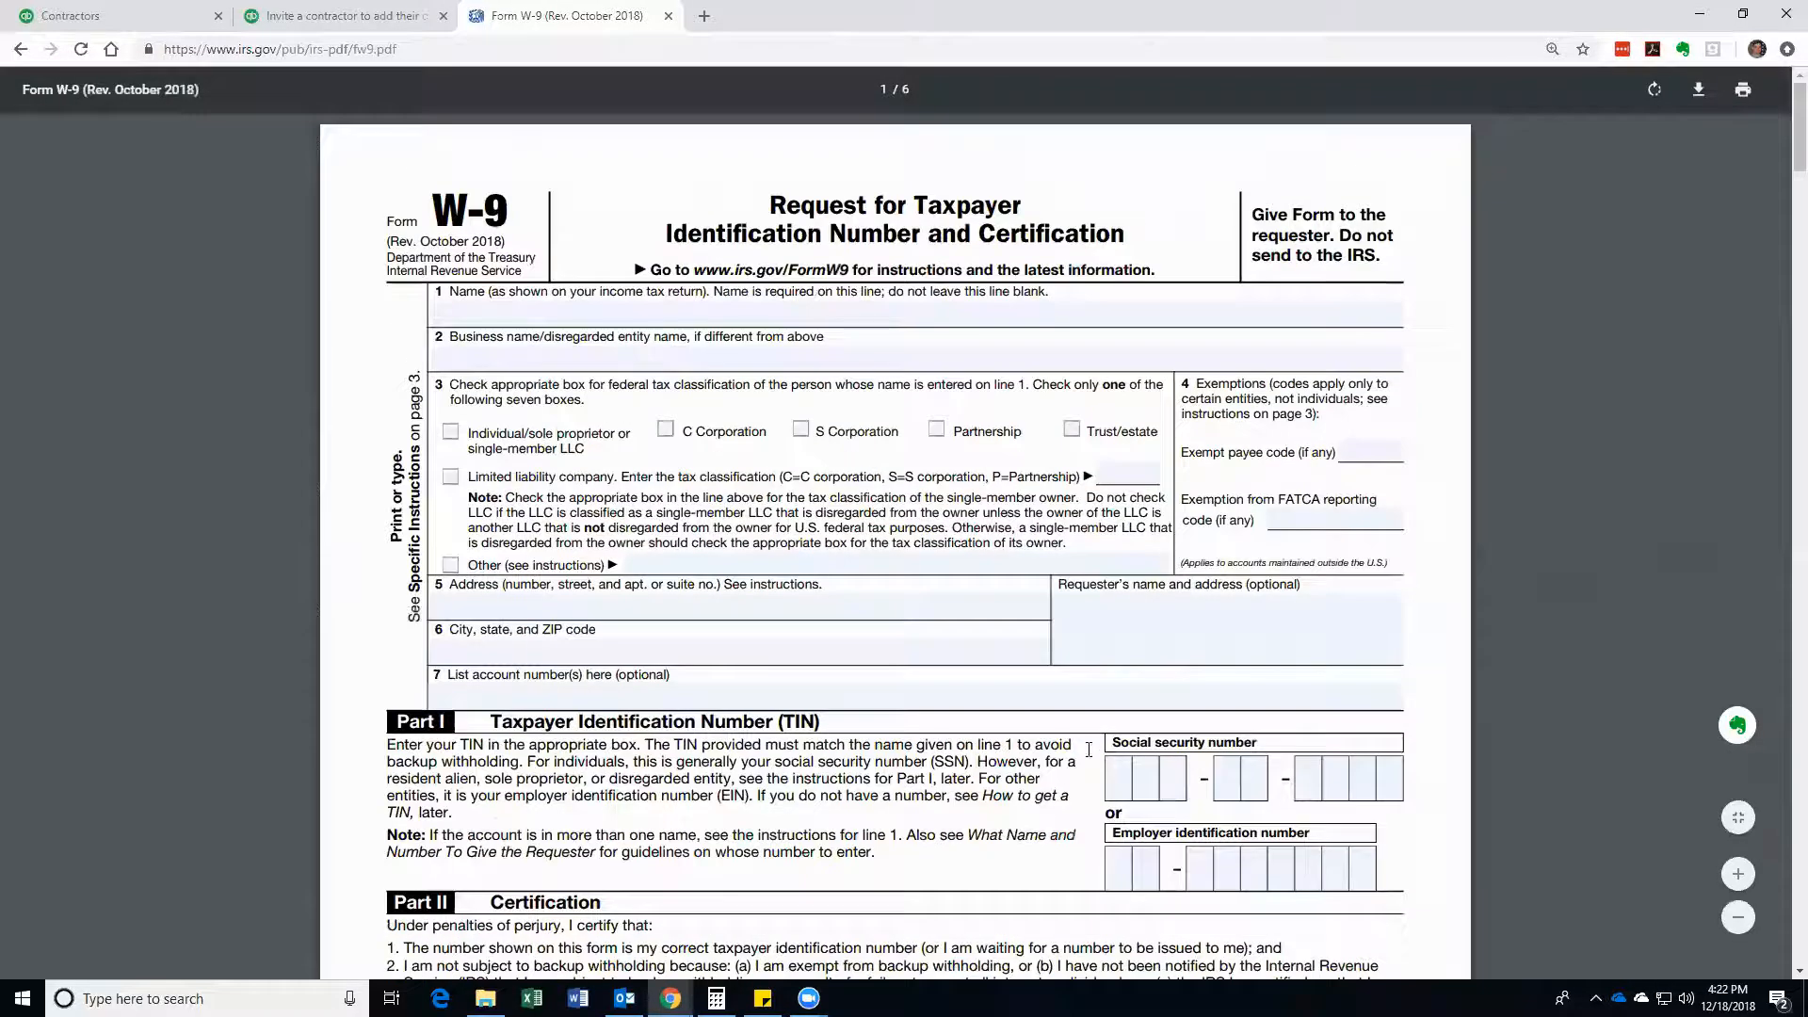
{"action": "left_click", "coordinate": [169, 21]}
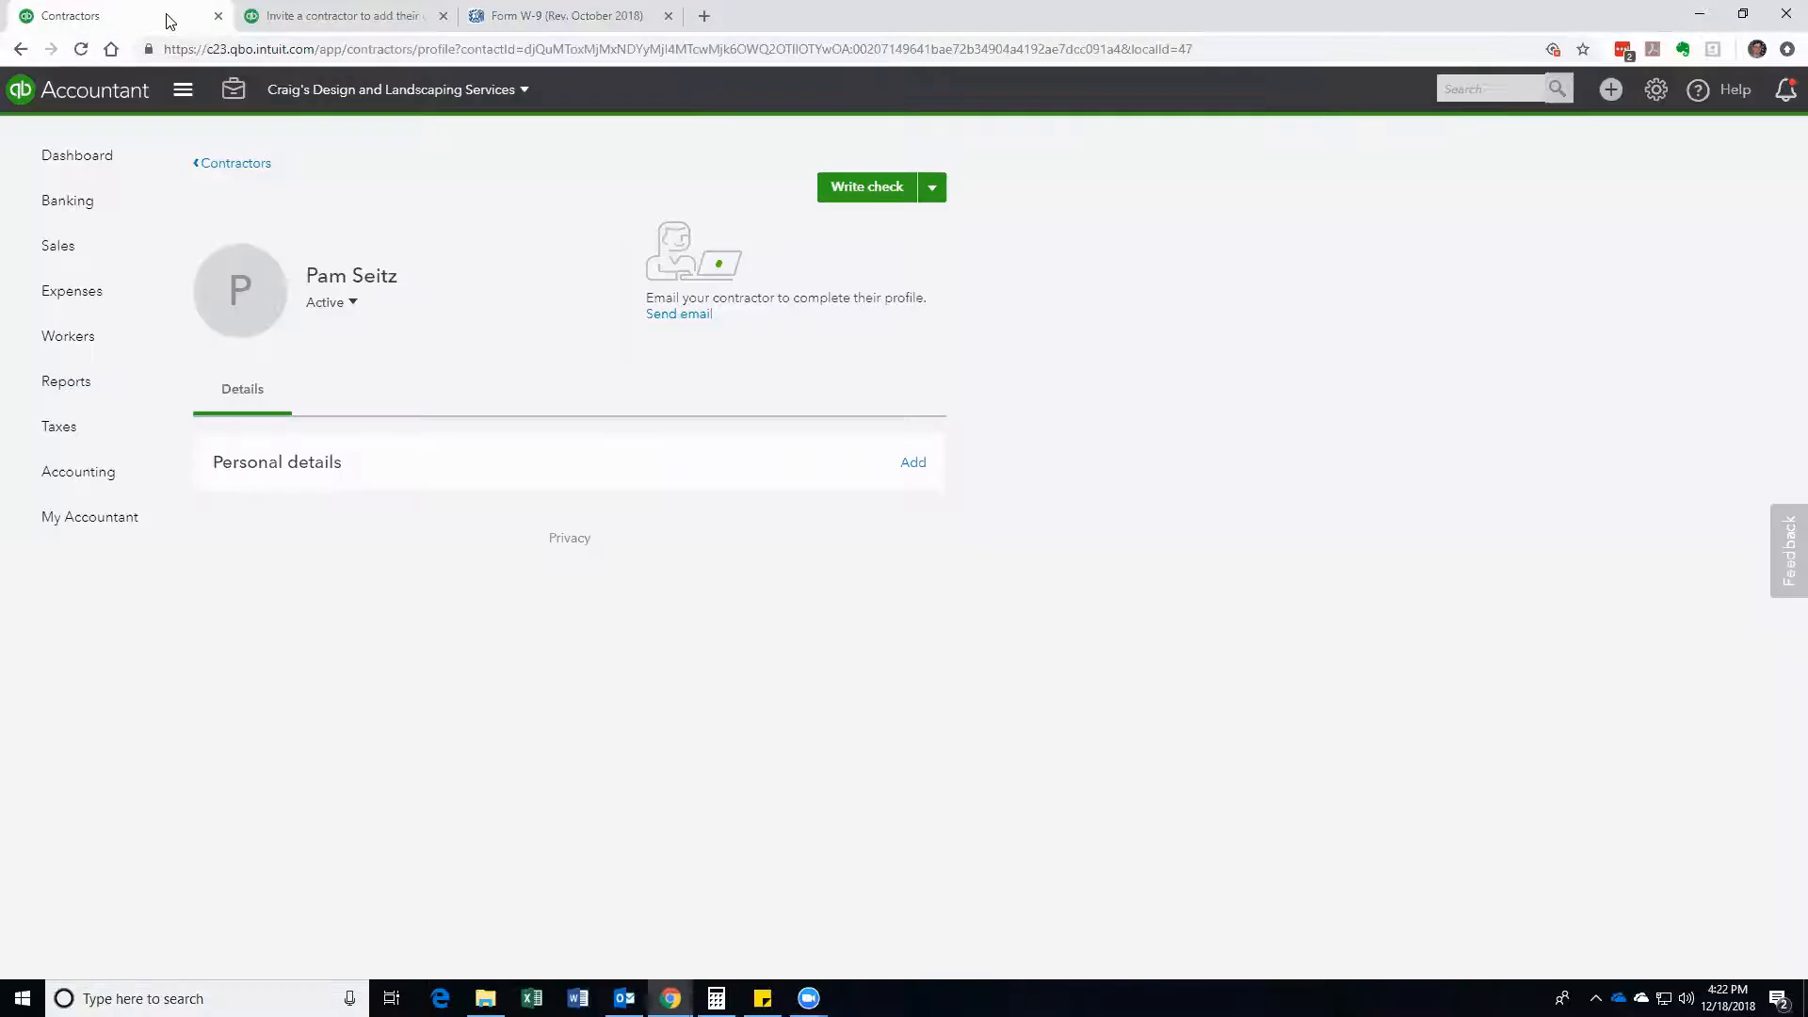
{"action": "left_click", "coordinate": [292, 467]}
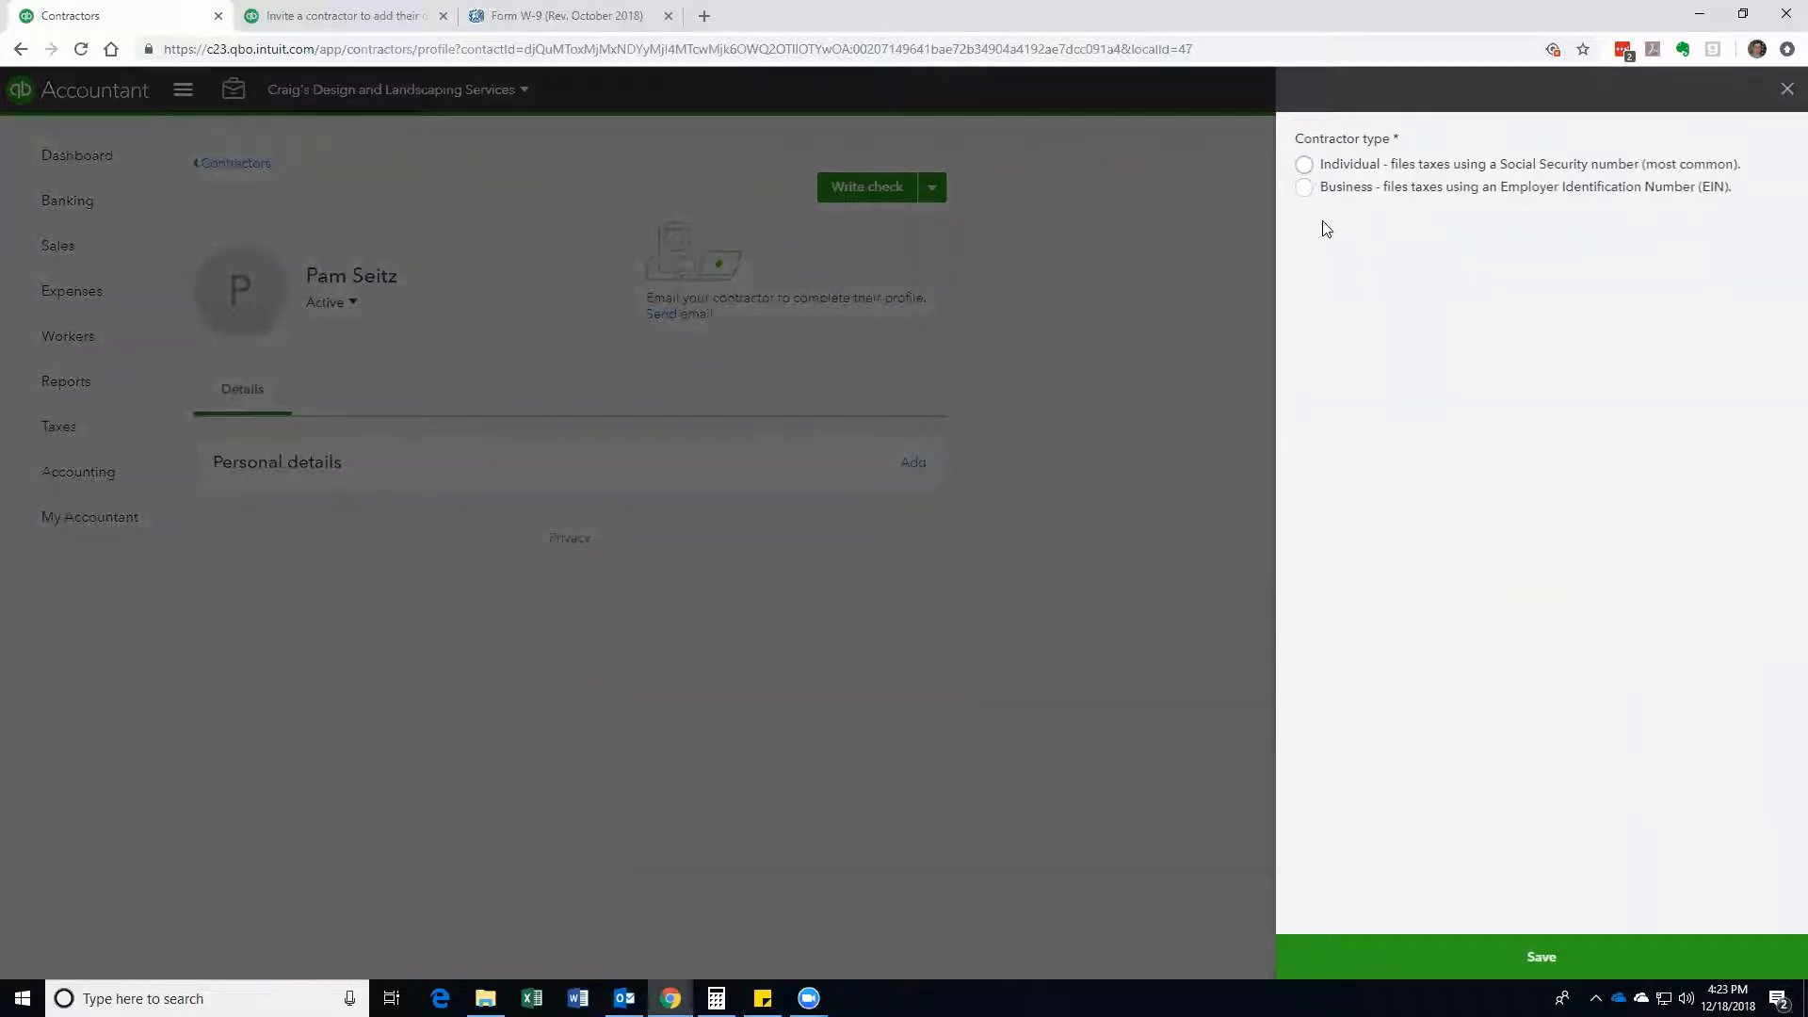
{"action": "left_click", "coordinate": [1305, 167]}
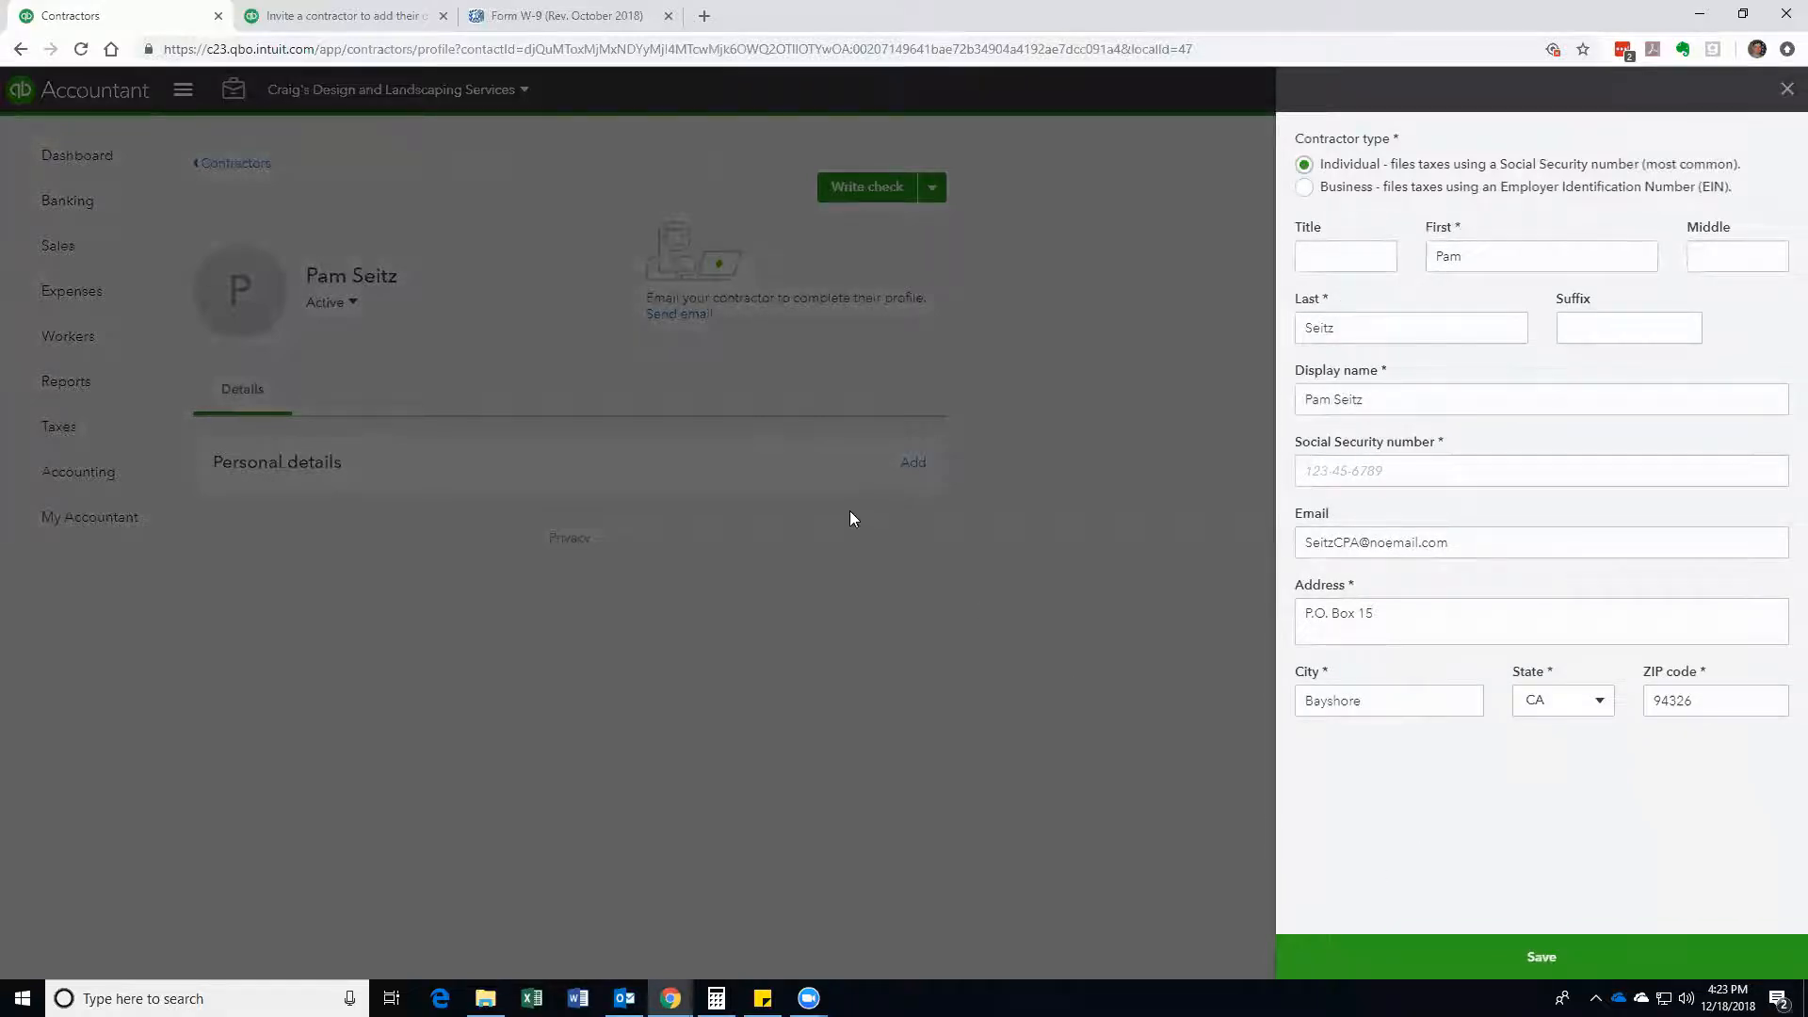
{"action": "left_click", "coordinate": [1785, 95]}
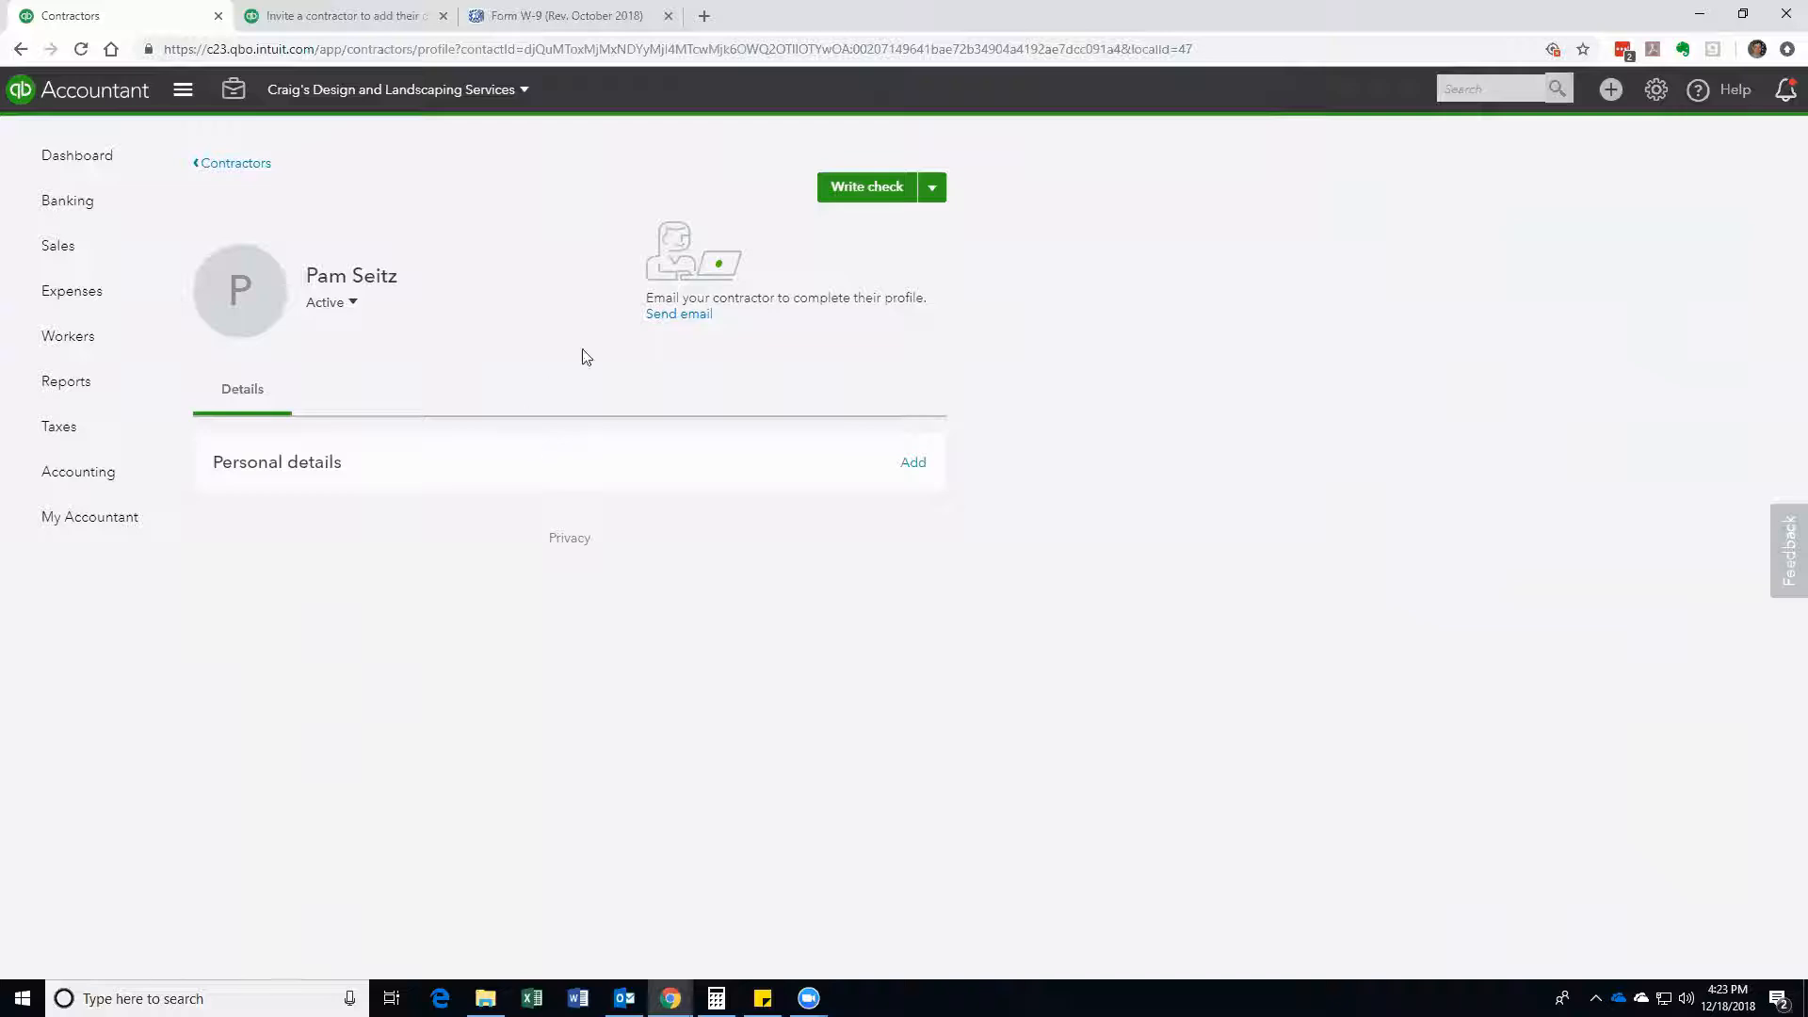
{"action": "left_click", "coordinate": [672, 317]}
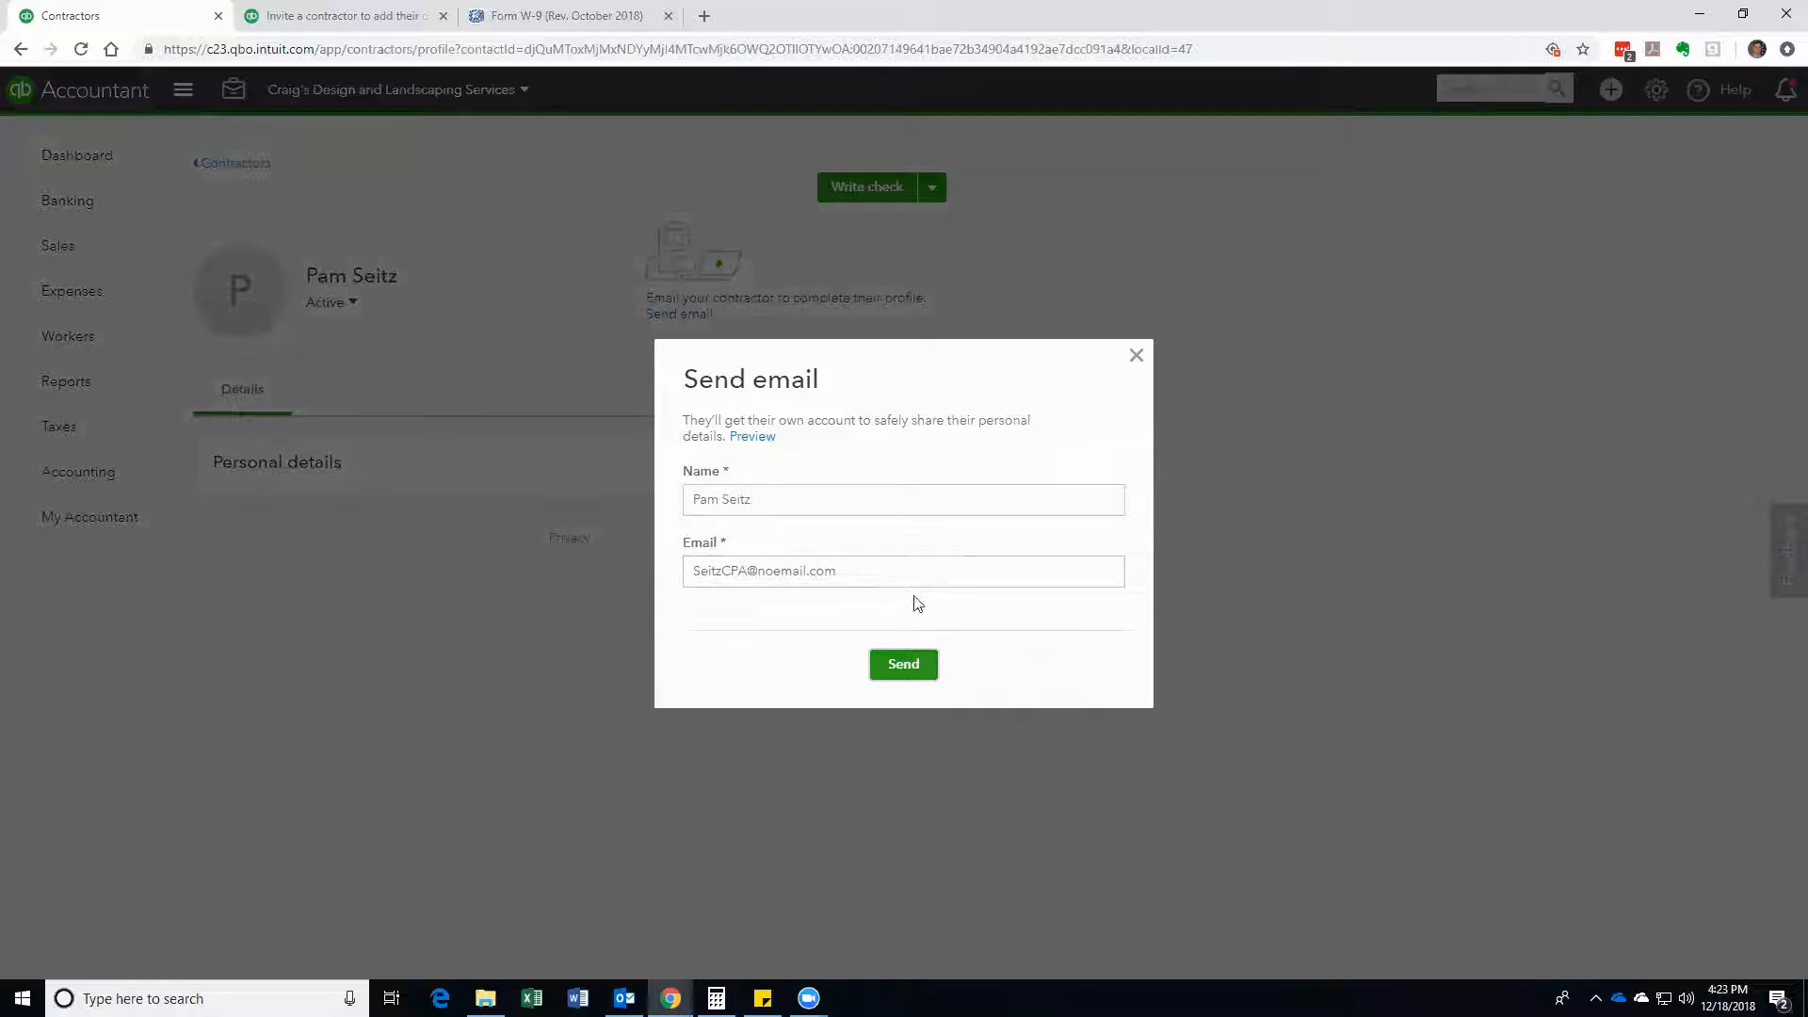
{"action": "left_click", "coordinate": [1137, 355]}
Step: Read the Community article on inviting contractors, then return to the contractor's QuickBooks profile
{"action": "left_click", "coordinate": [335, 16]}
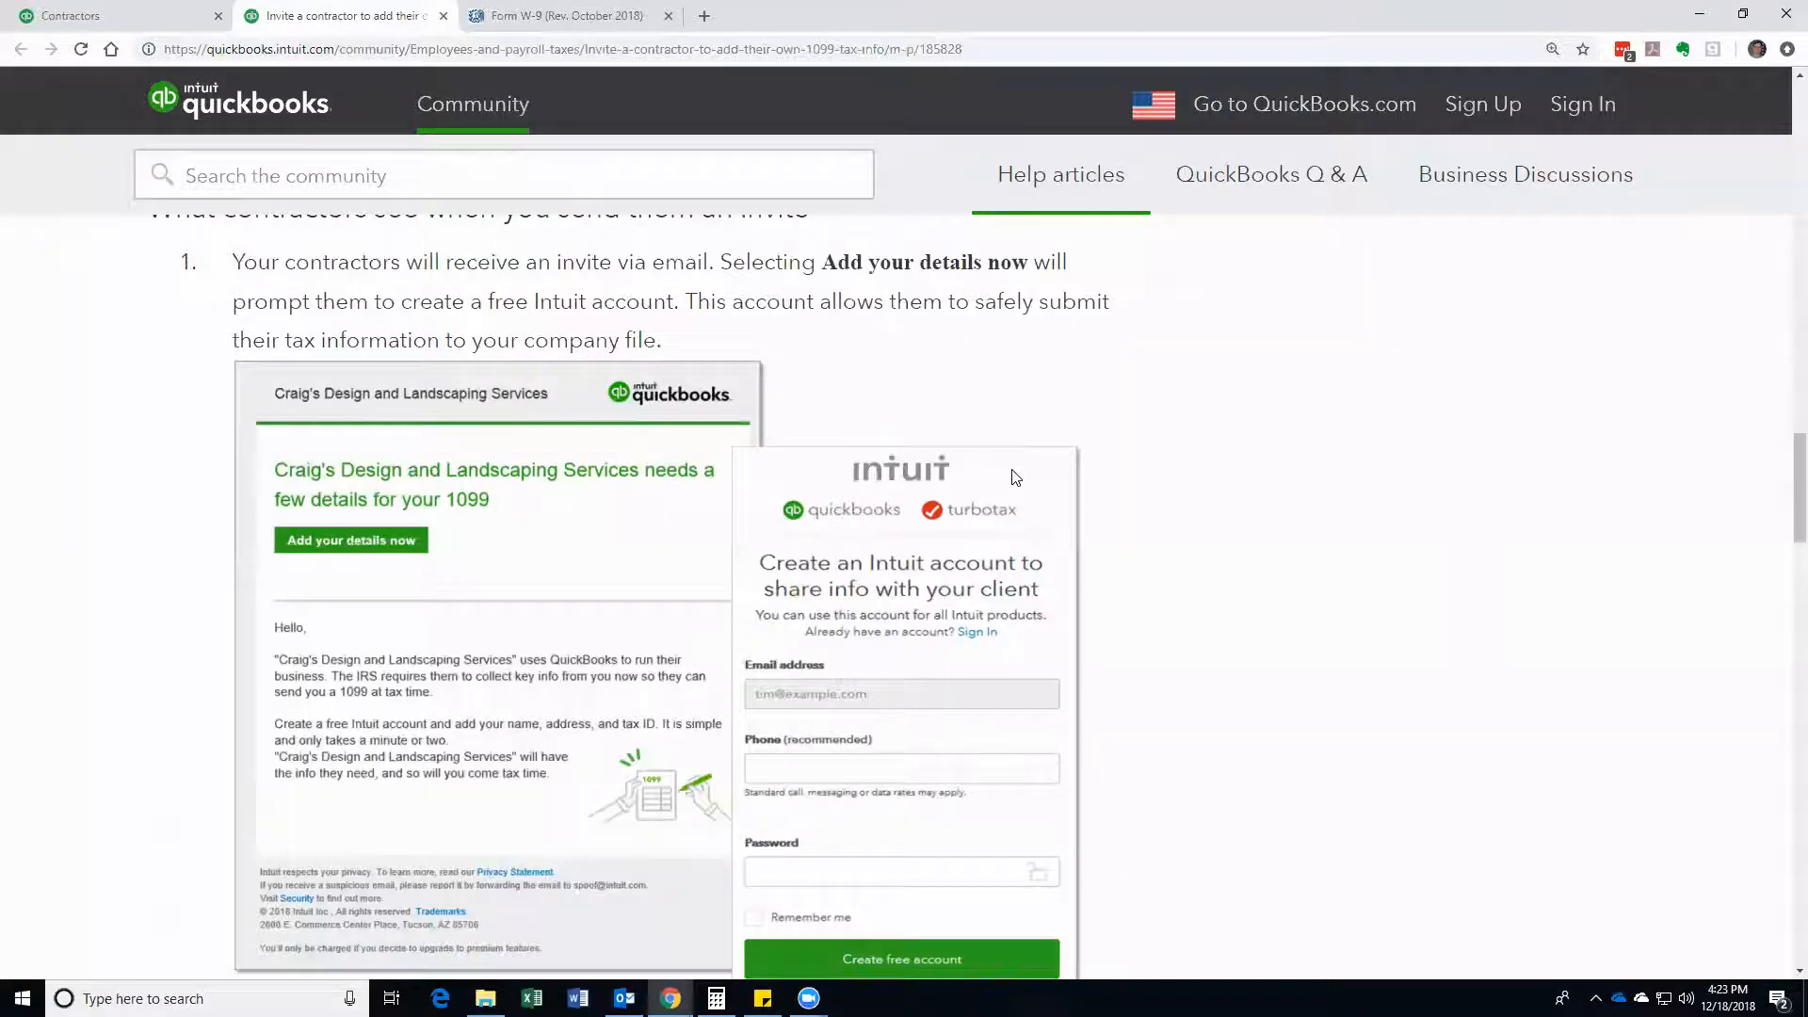
{"action": "scroll", "coordinate": [1015, 478], "scroll_direction": "down", "scroll_amount": 1}
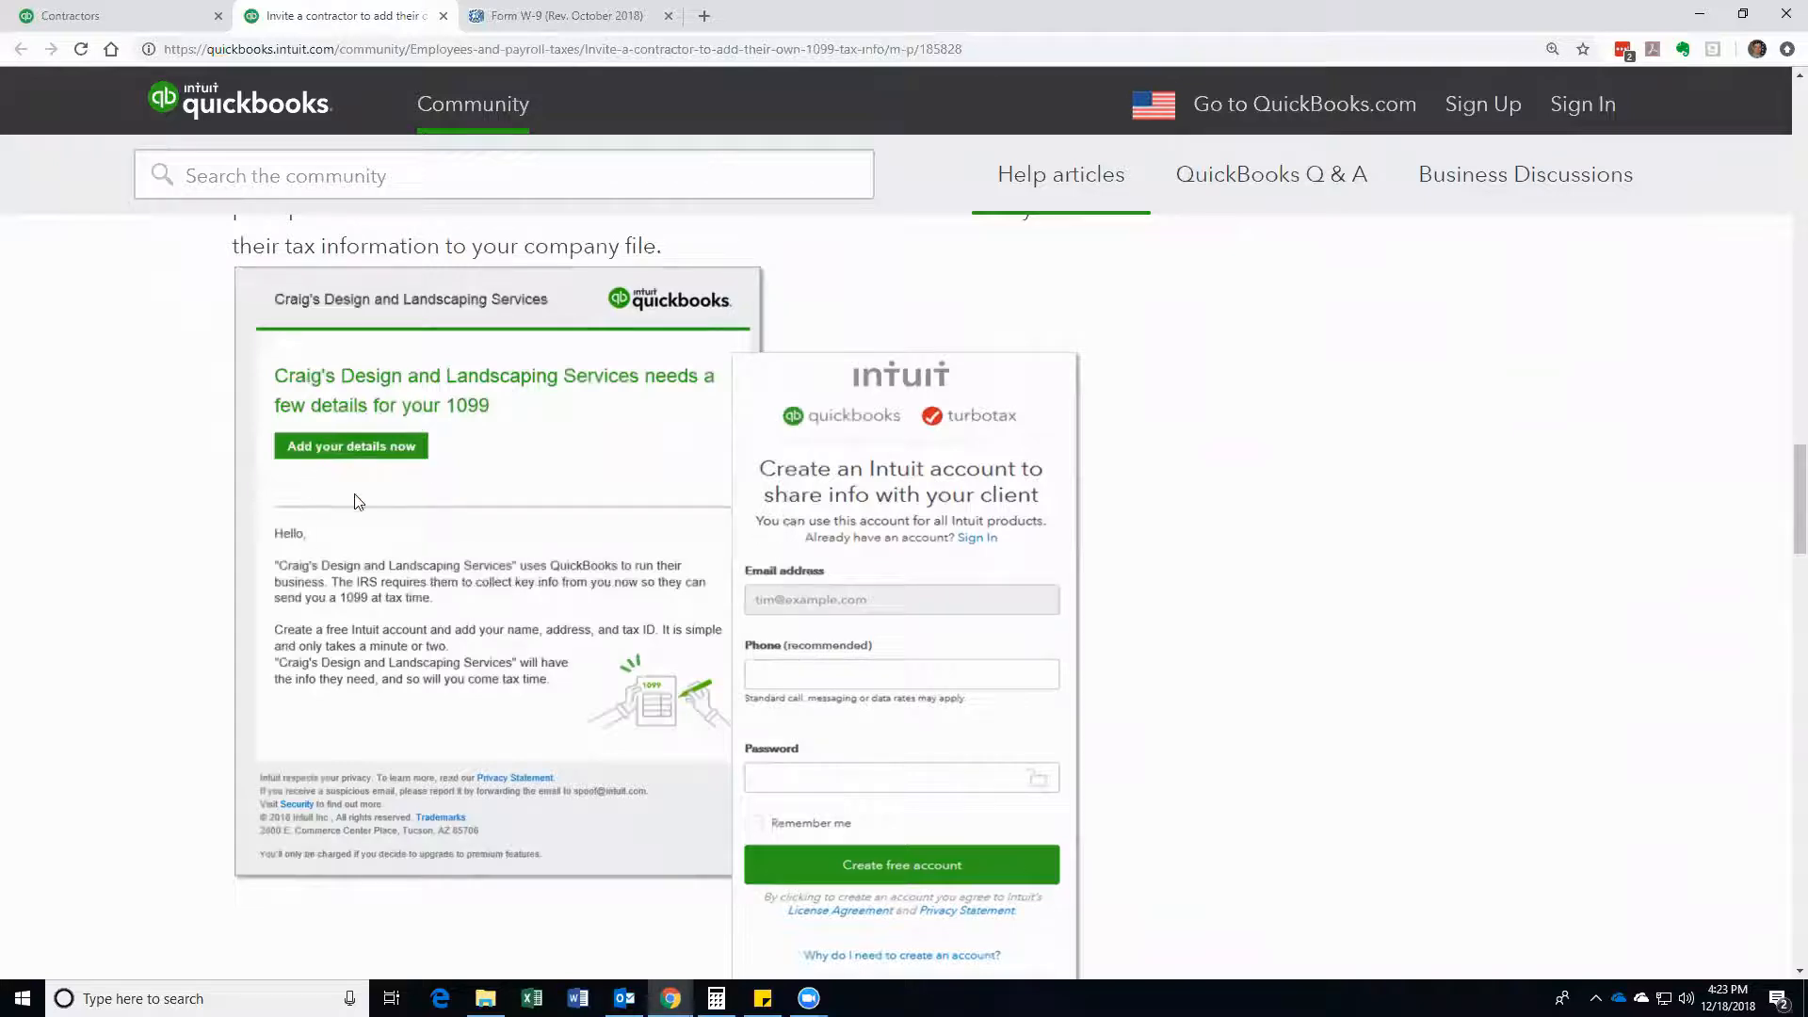
{"action": "scroll", "coordinate": [831, 570], "scroll_direction": "down", "scroll_amount": 1}
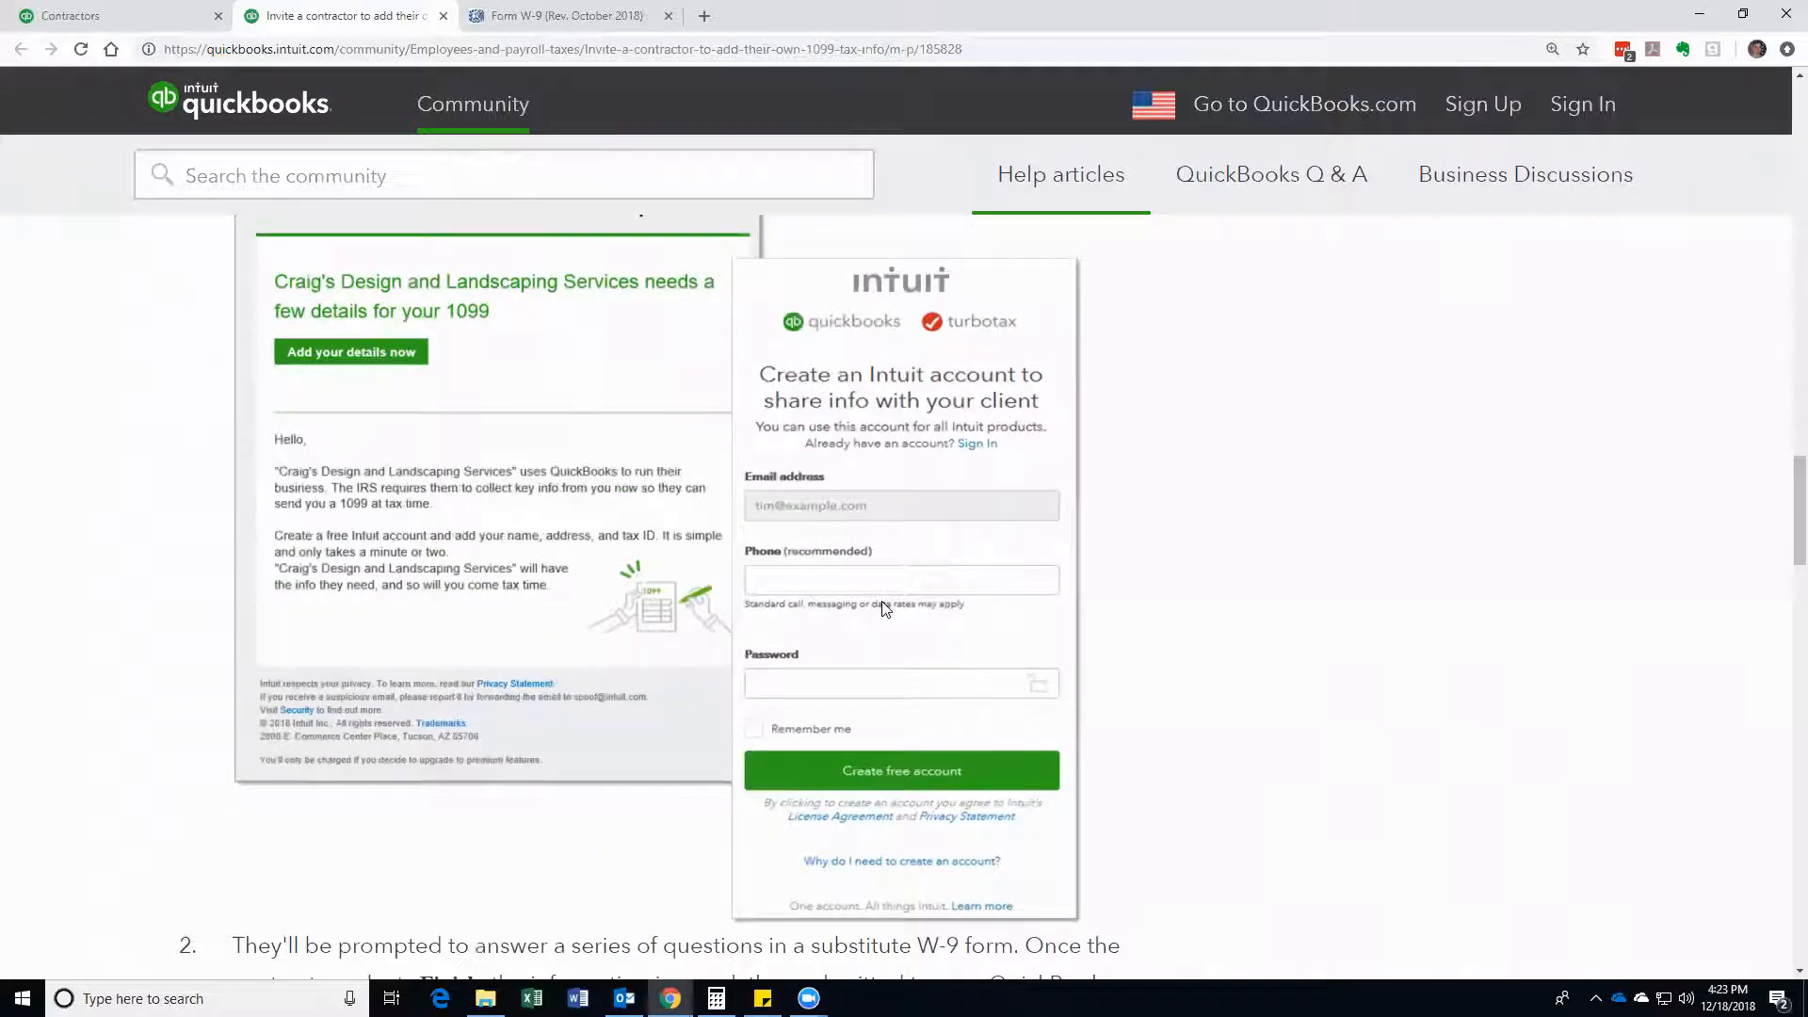
{"action": "scroll", "coordinate": [885, 609], "scroll_direction": "down", "scroll_amount": 1}
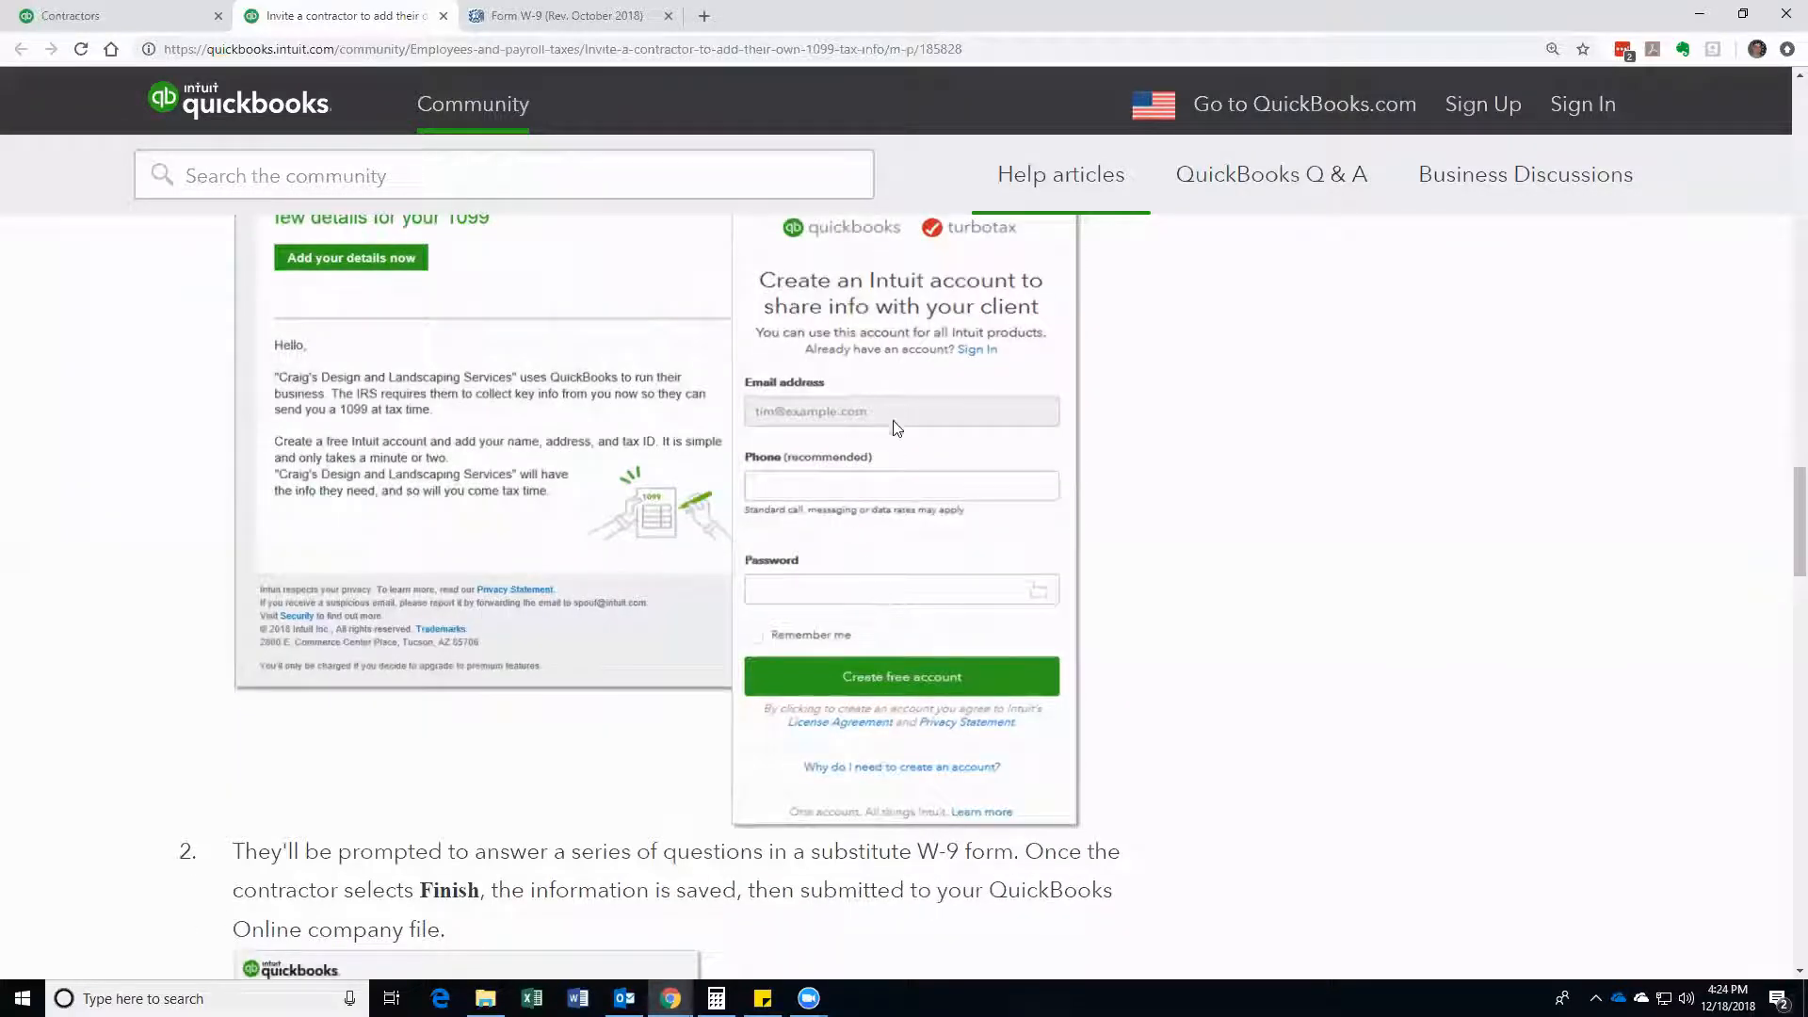
{"action": "scroll", "coordinate": [825, 670], "scroll_direction": "down", "scroll_amount": 5}
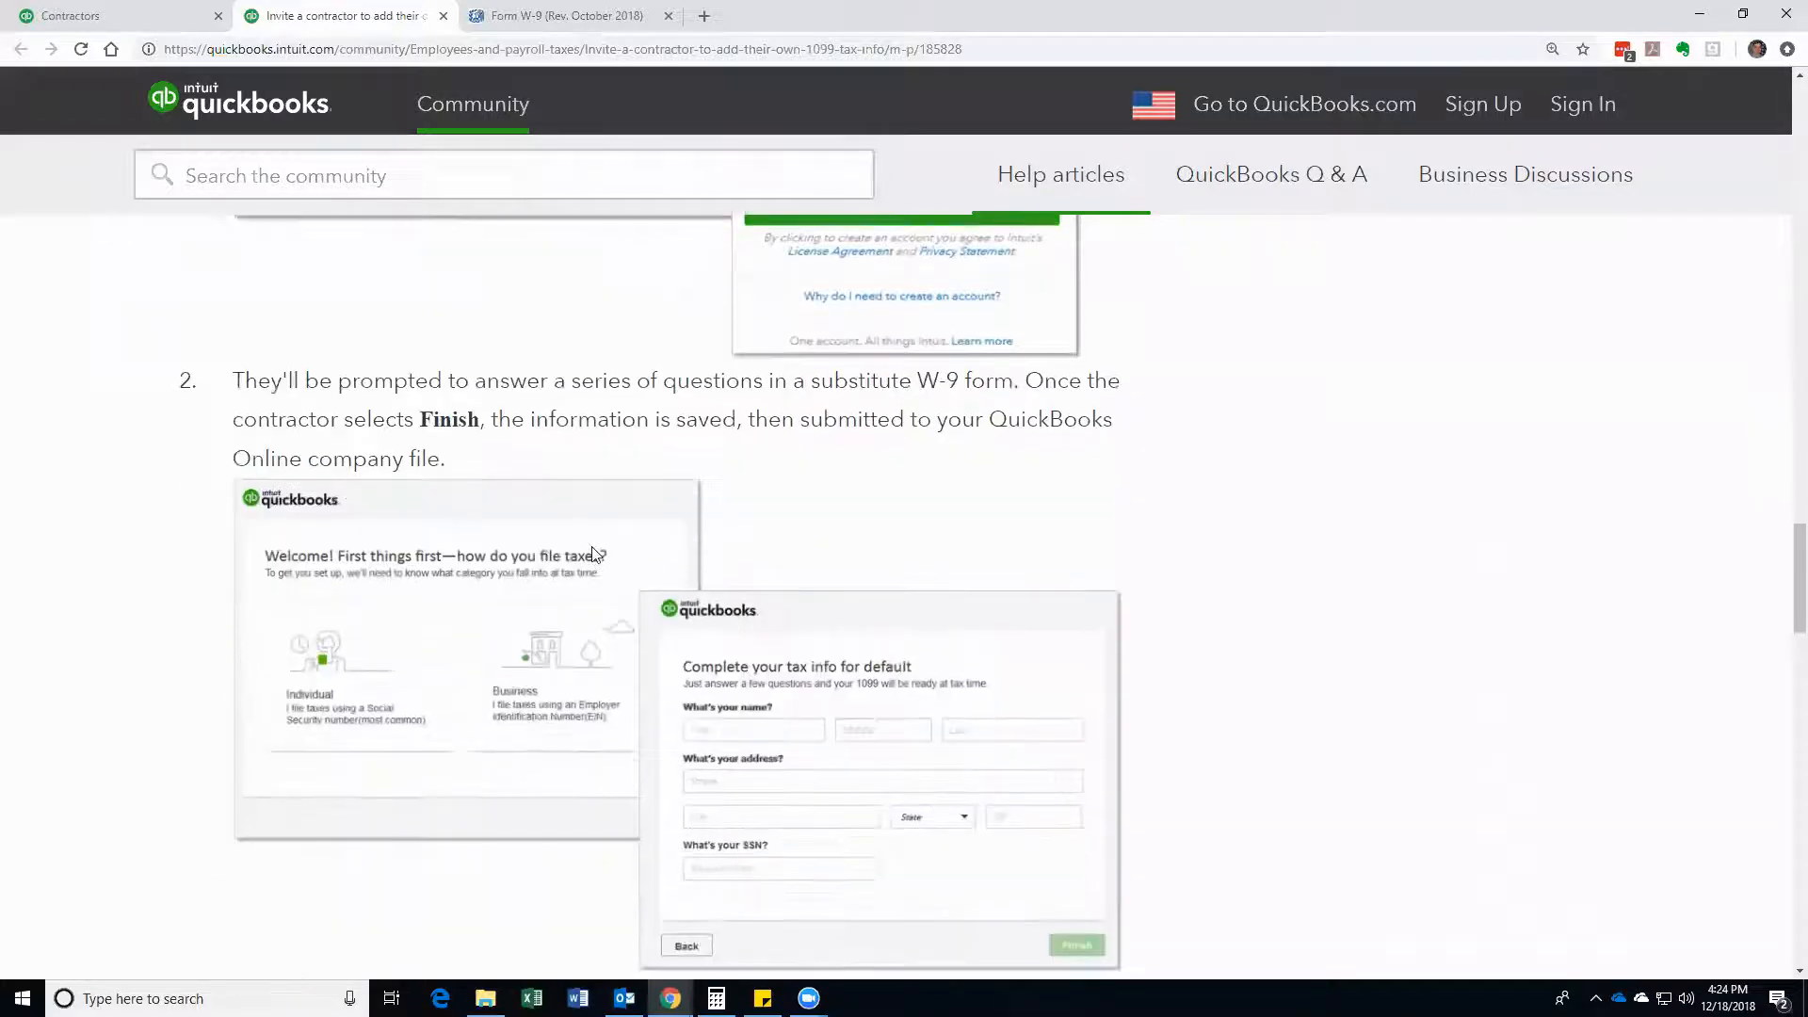
{"action": "scroll", "coordinate": [594, 552], "scroll_direction": "down", "scroll_amount": 1}
{"action": "scroll", "coordinate": [527, 579], "scroll_direction": "down", "scroll_amount": 1}
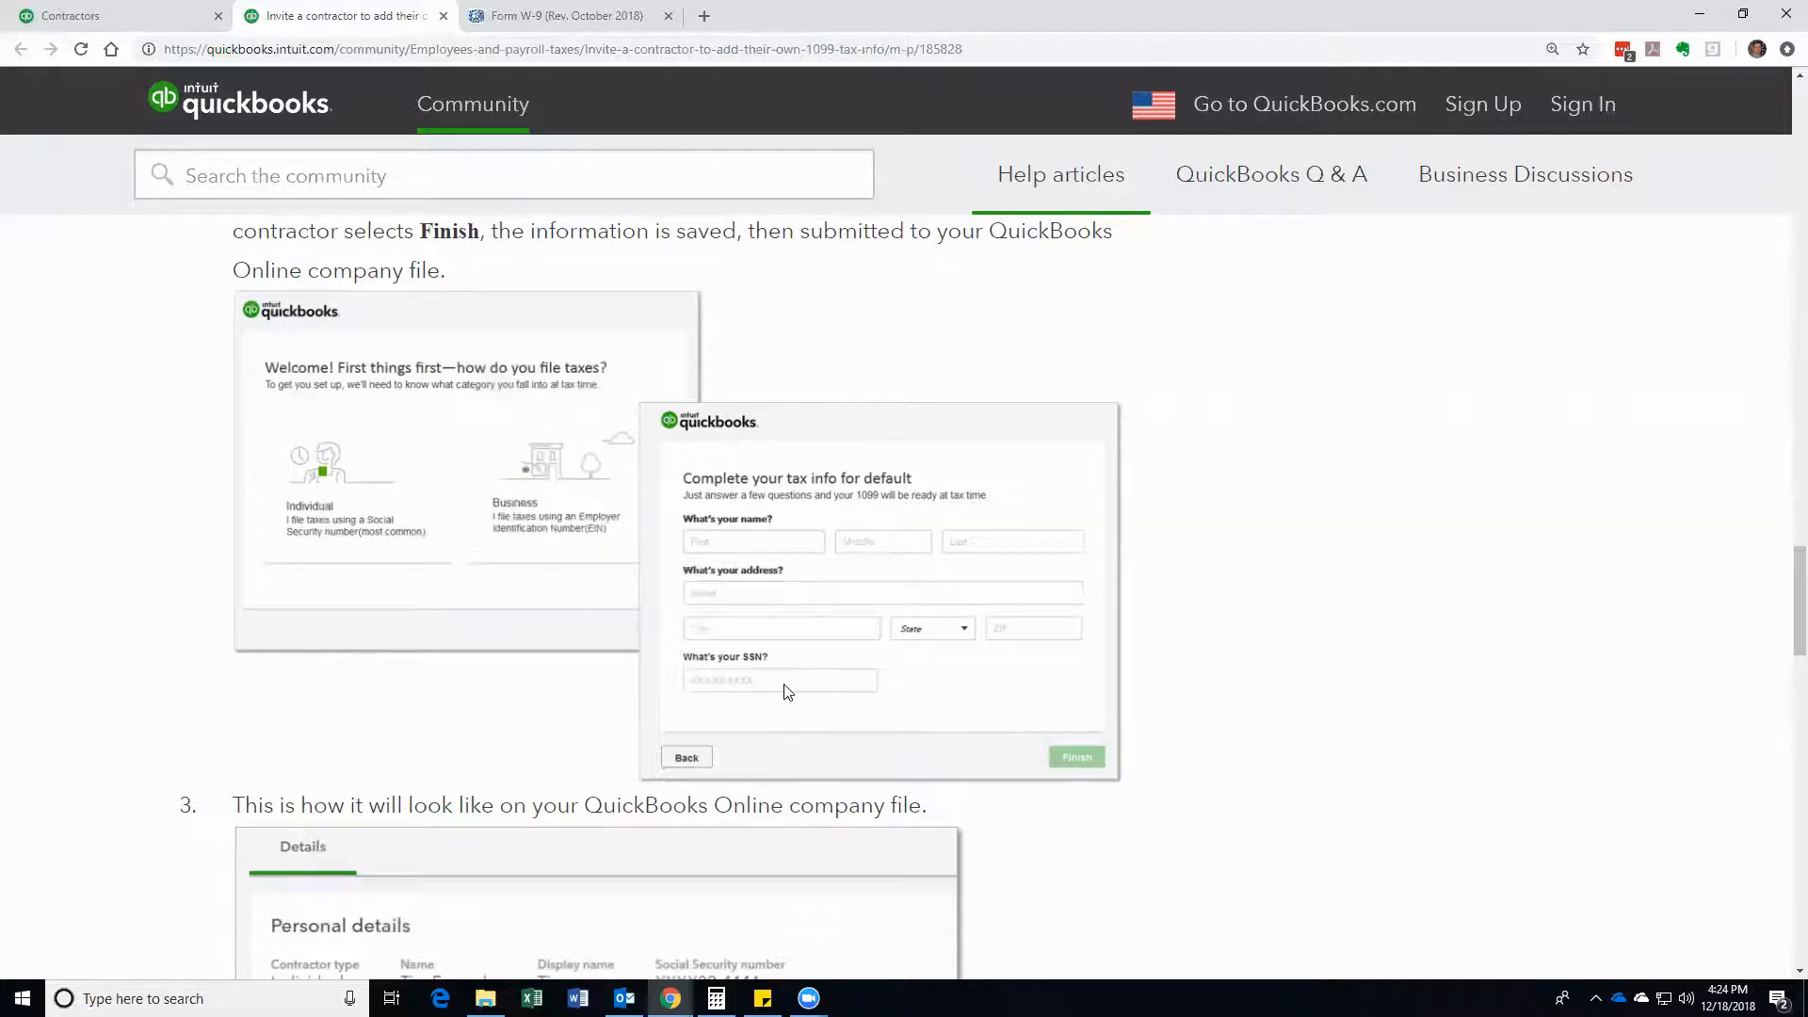
{"action": "scroll", "coordinate": [787, 693], "scroll_direction": "down", "scroll_amount": 4}
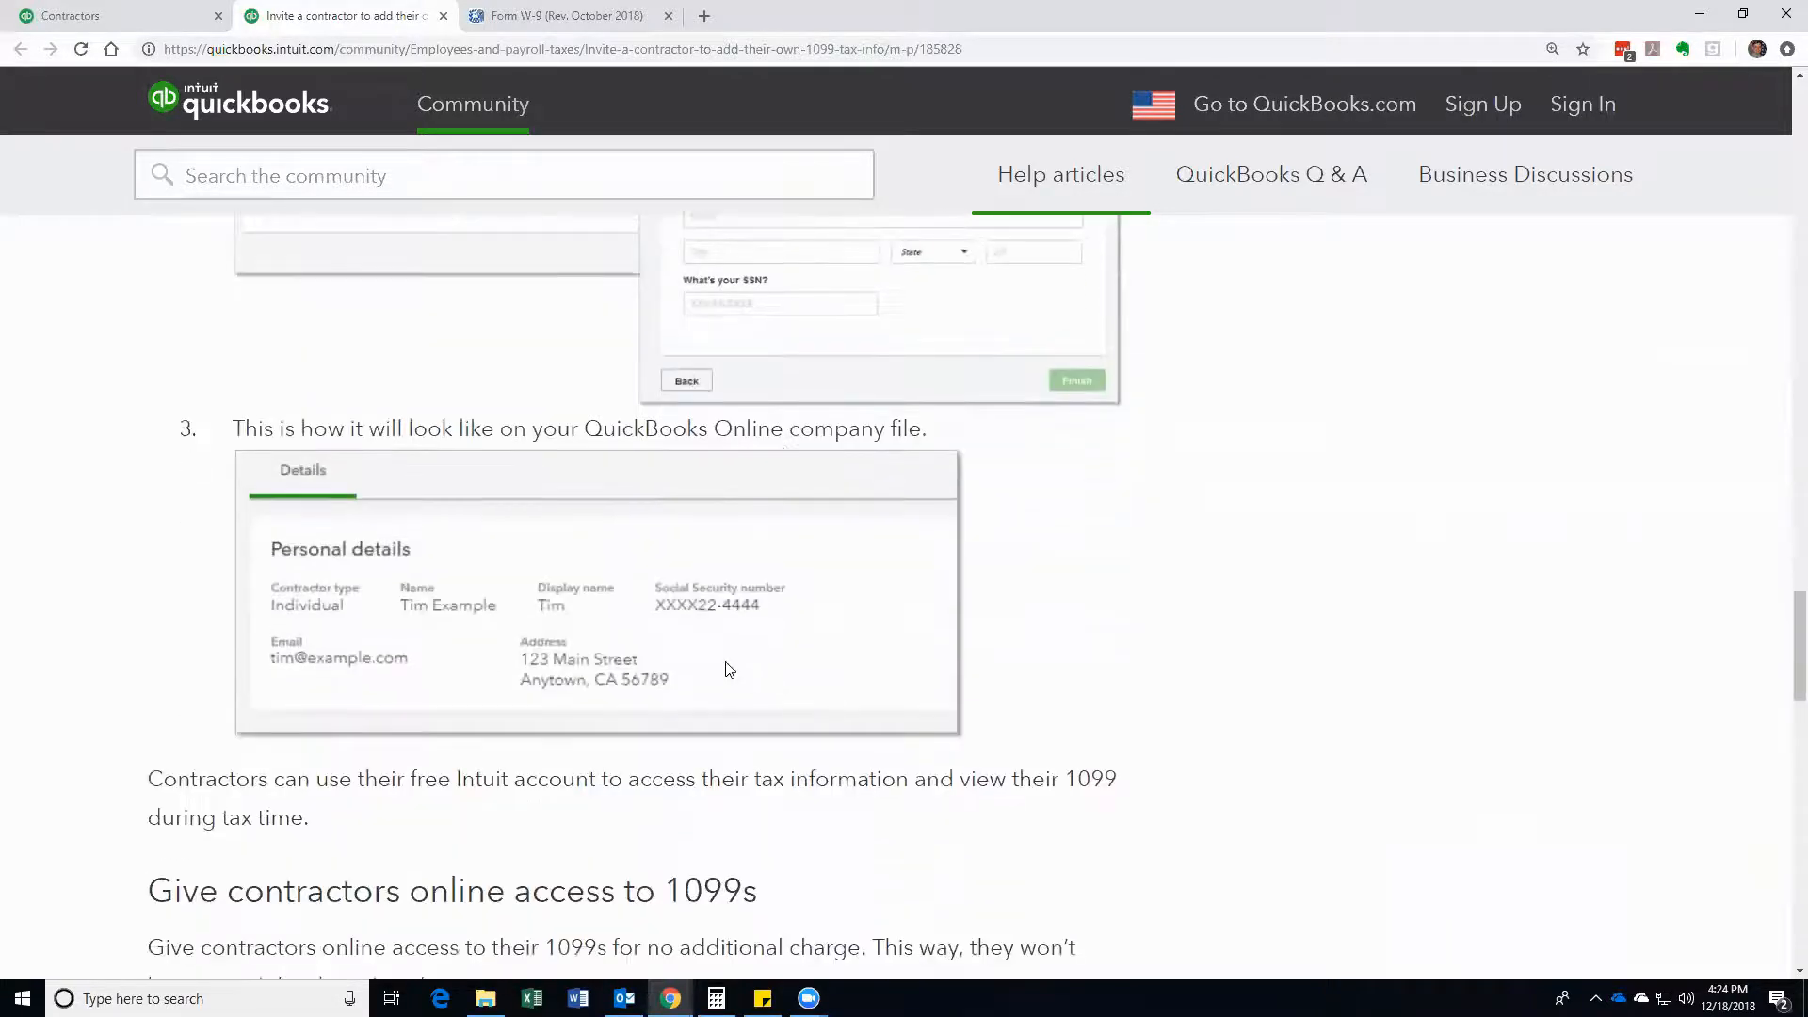
{"action": "scroll", "coordinate": [726, 659], "scroll_direction": "down", "scroll_amount": 1}
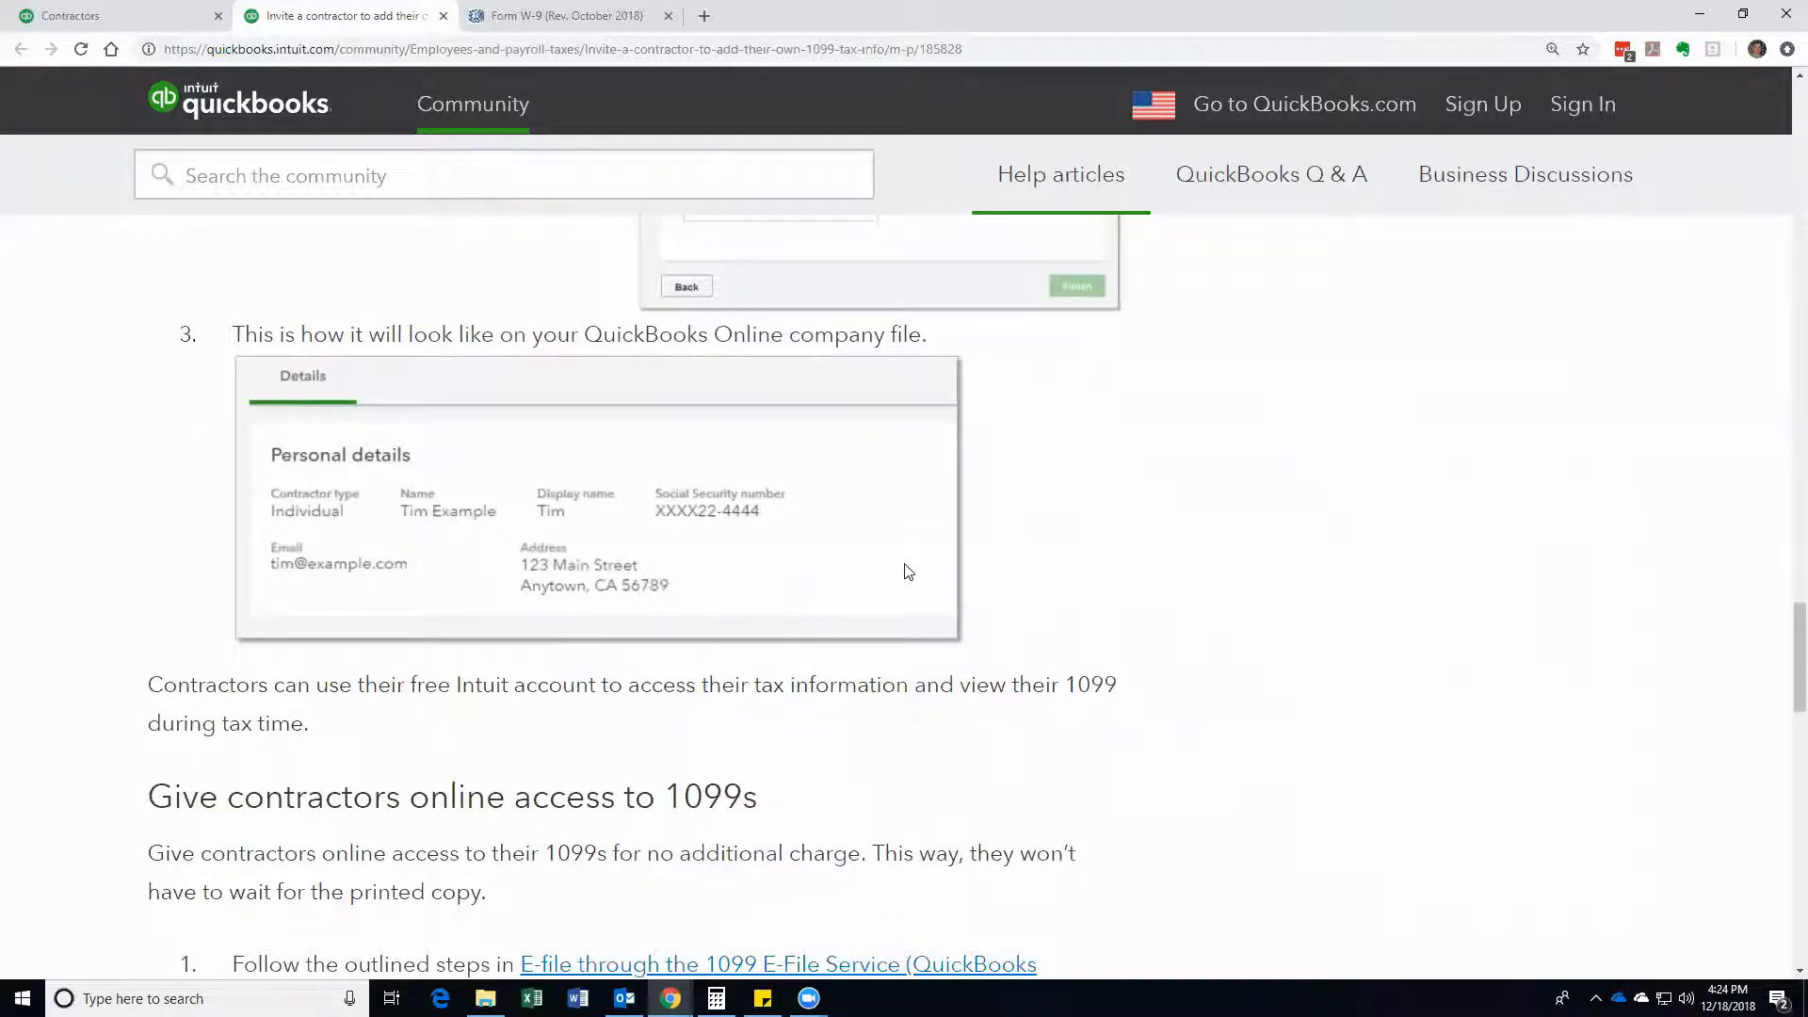
{"action": "scroll", "coordinate": [907, 572], "scroll_direction": "up", "scroll_amount": 1}
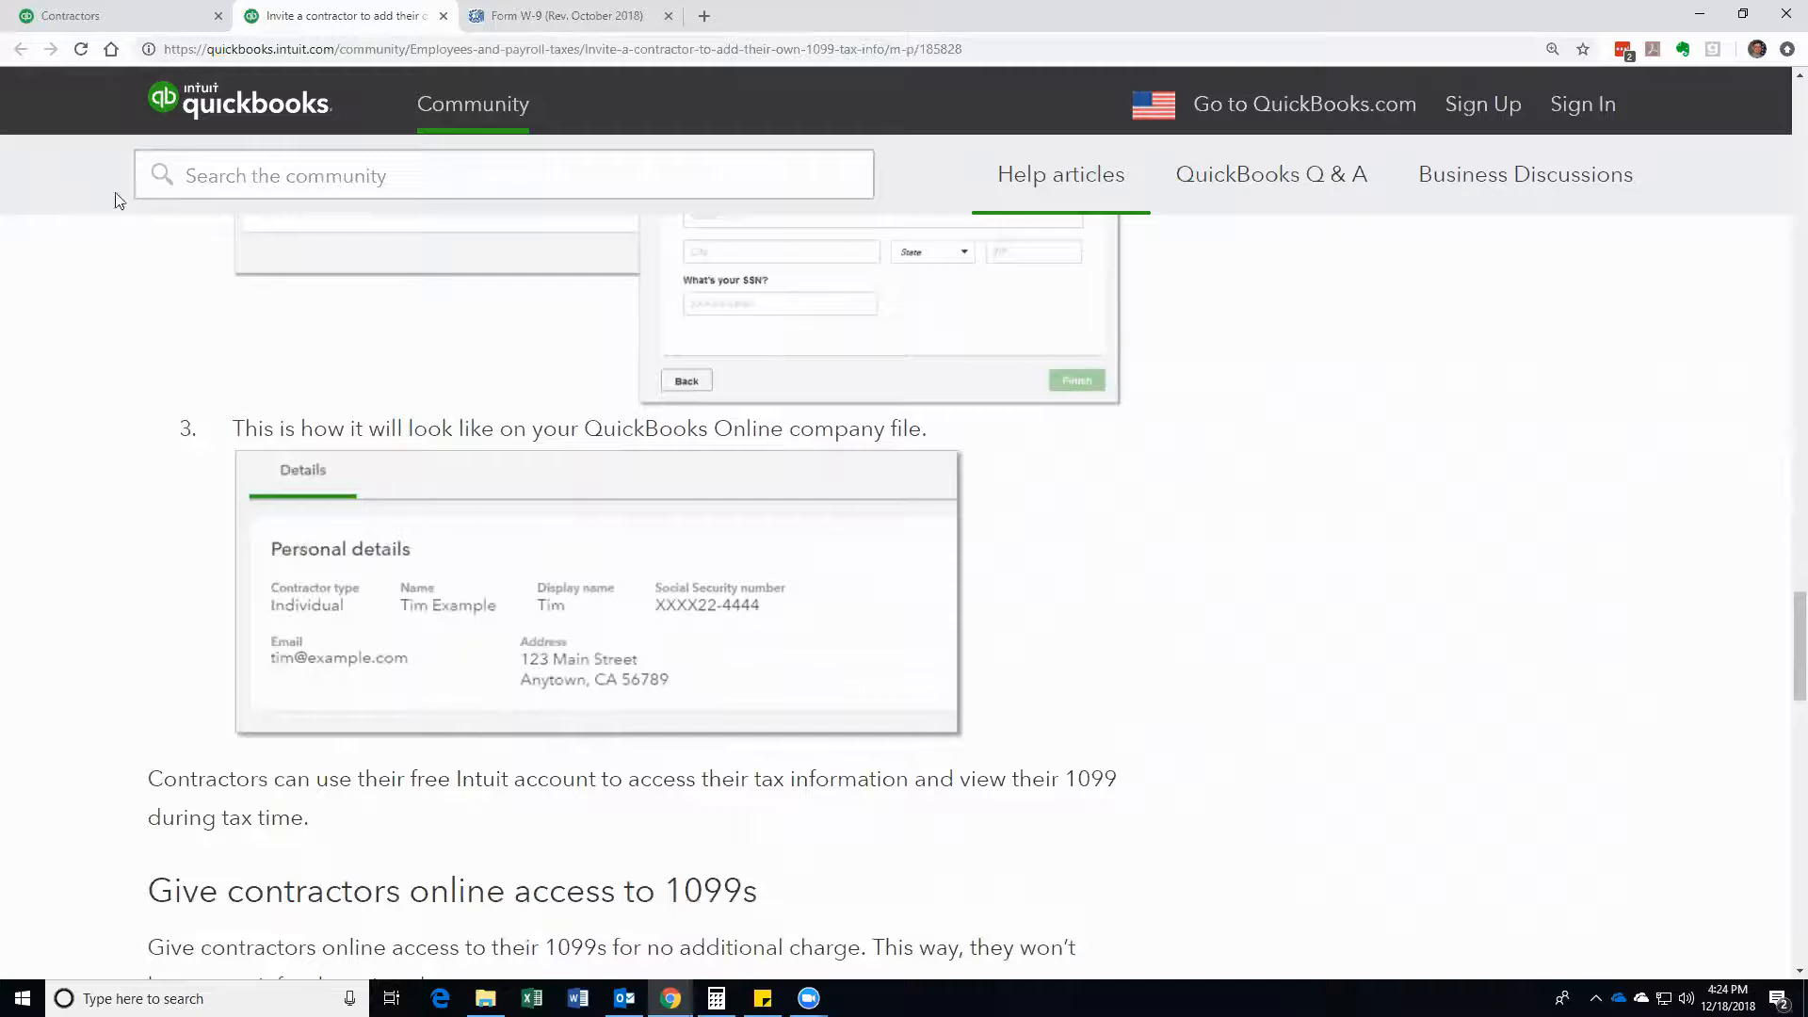
{"action": "left_click", "coordinate": [111, 17]}
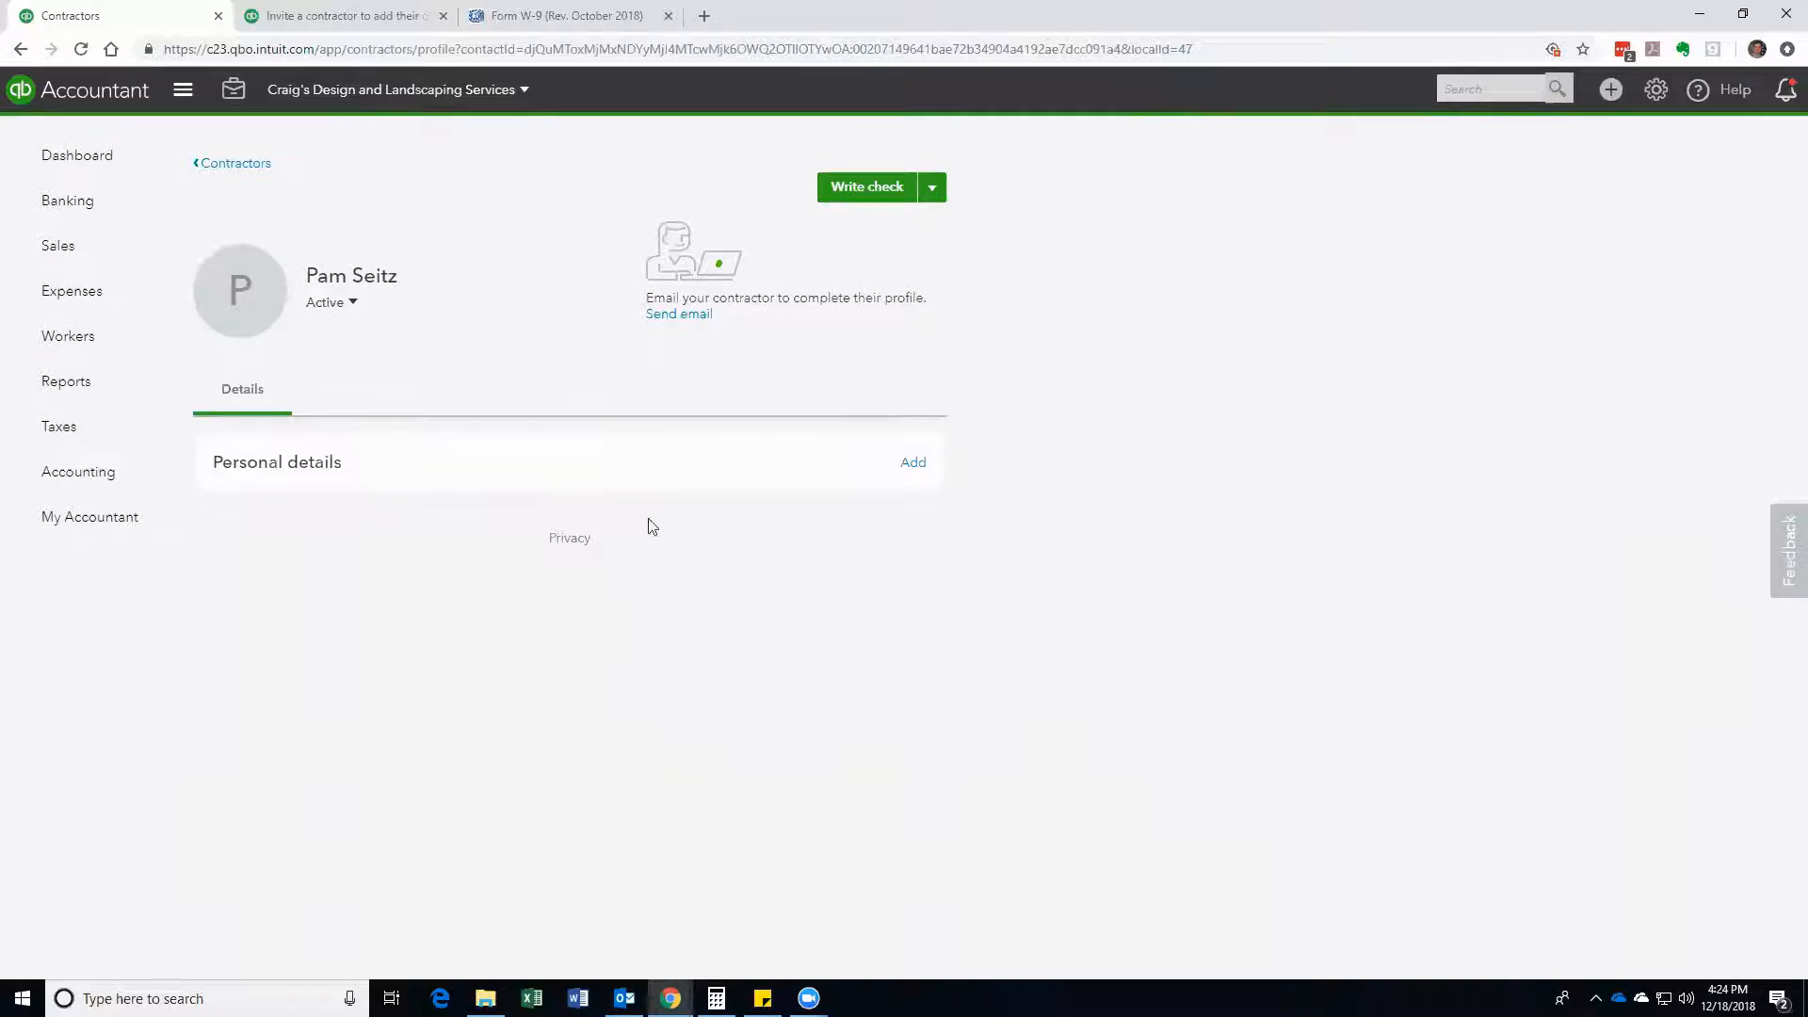
Step: Go back to the full Contractors list and choose Prepare 1099s to reach the e-file/mail page
{"action": "left_click", "coordinate": [231, 165]}
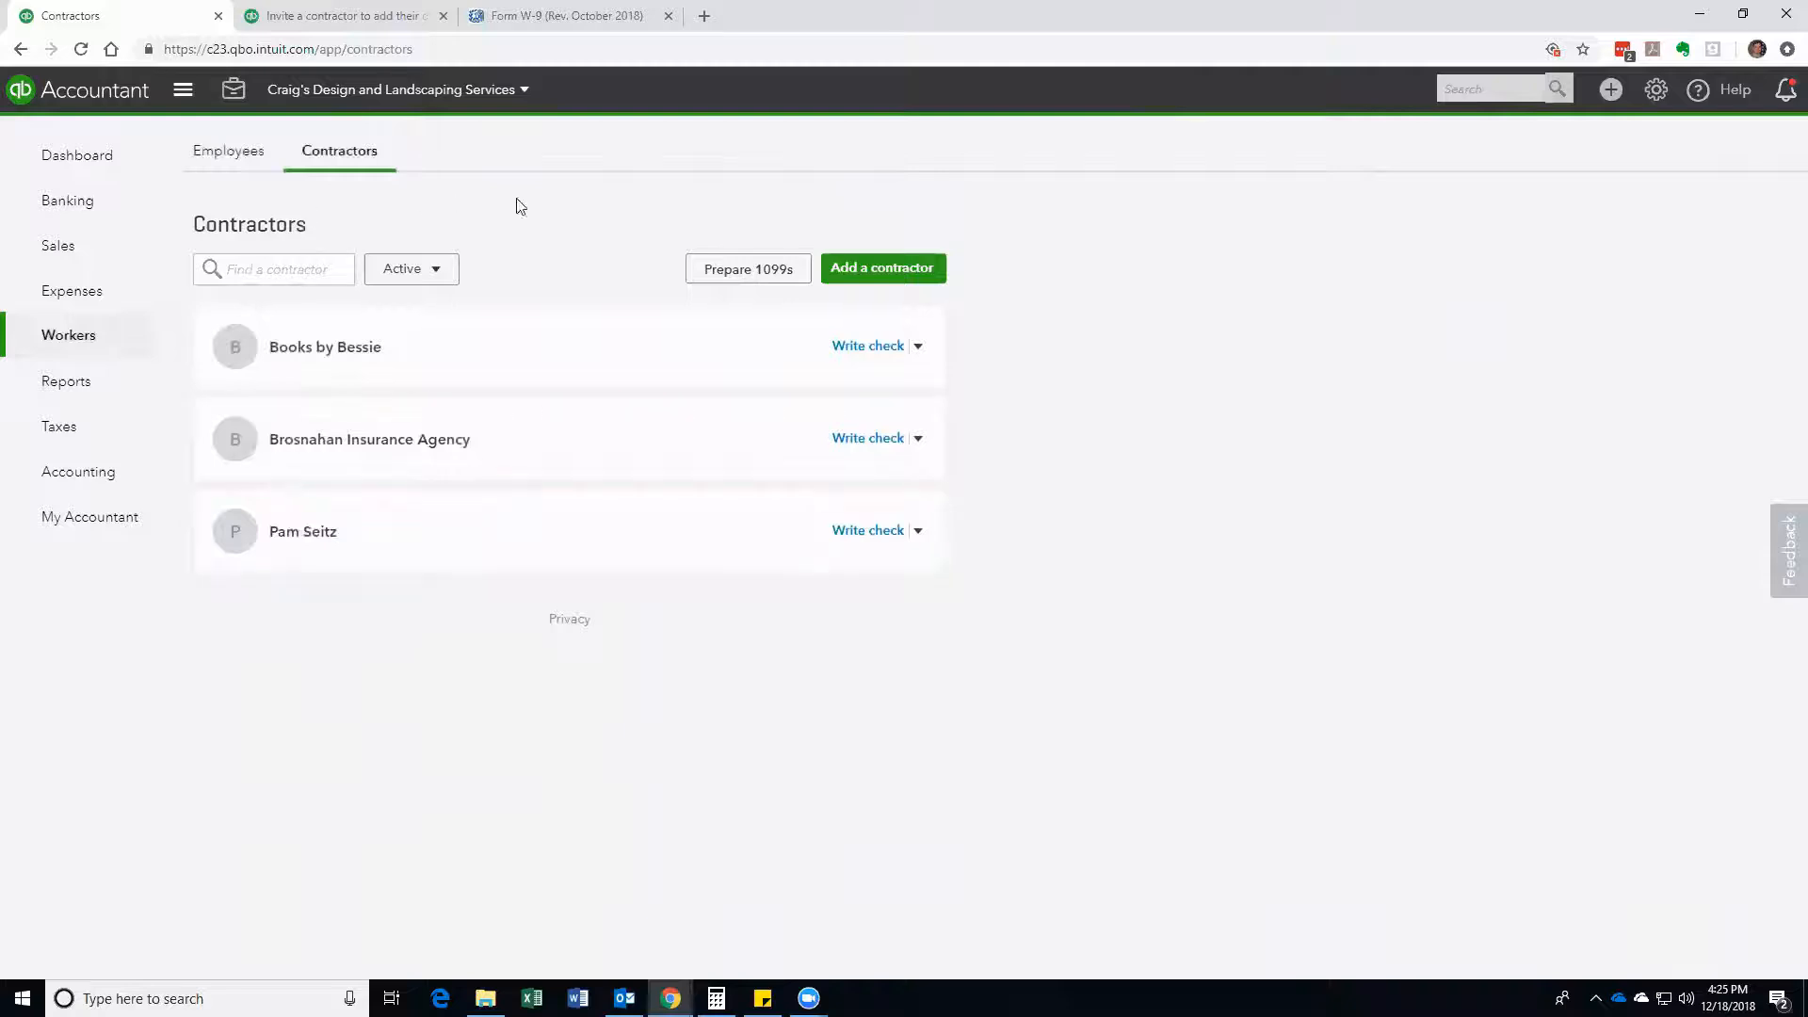
{"action": "left_click", "coordinate": [752, 273]}
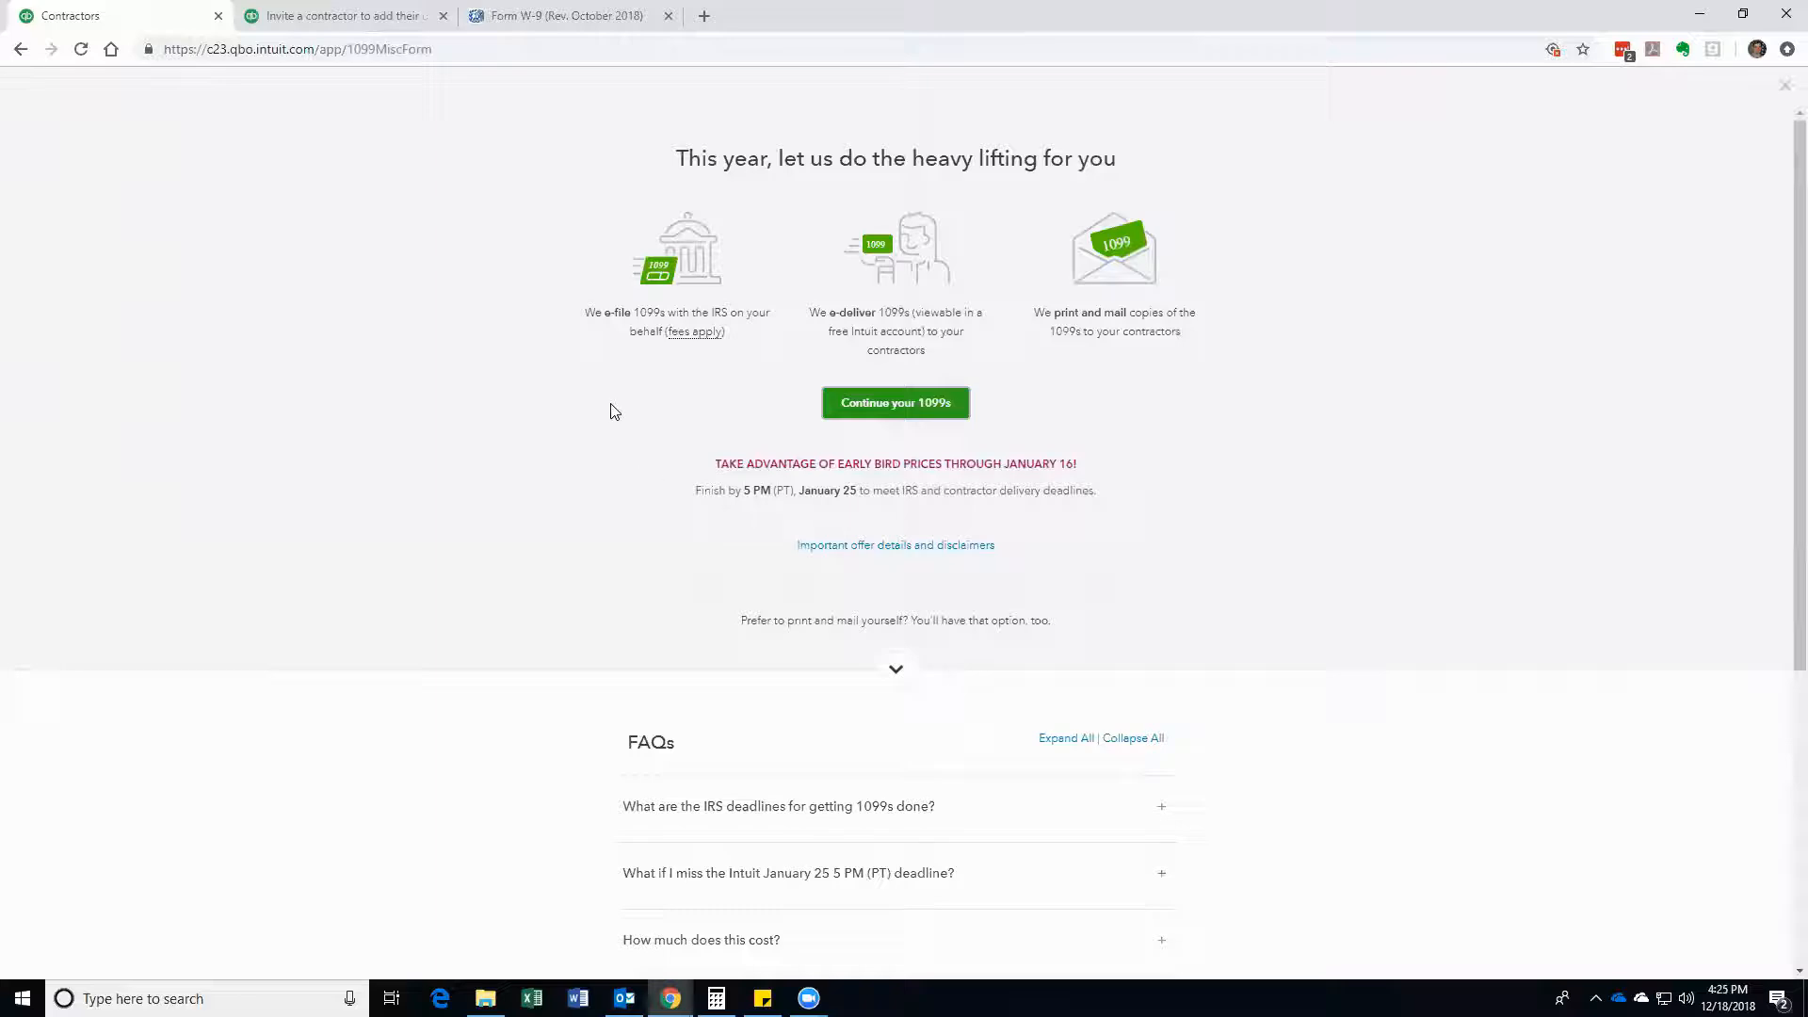
Step: Switch to the 'Form W-9 (Rev. October 2018)' tab to view the blank W-9 PDF
{"action": "left_click", "coordinate": [546, 18]}
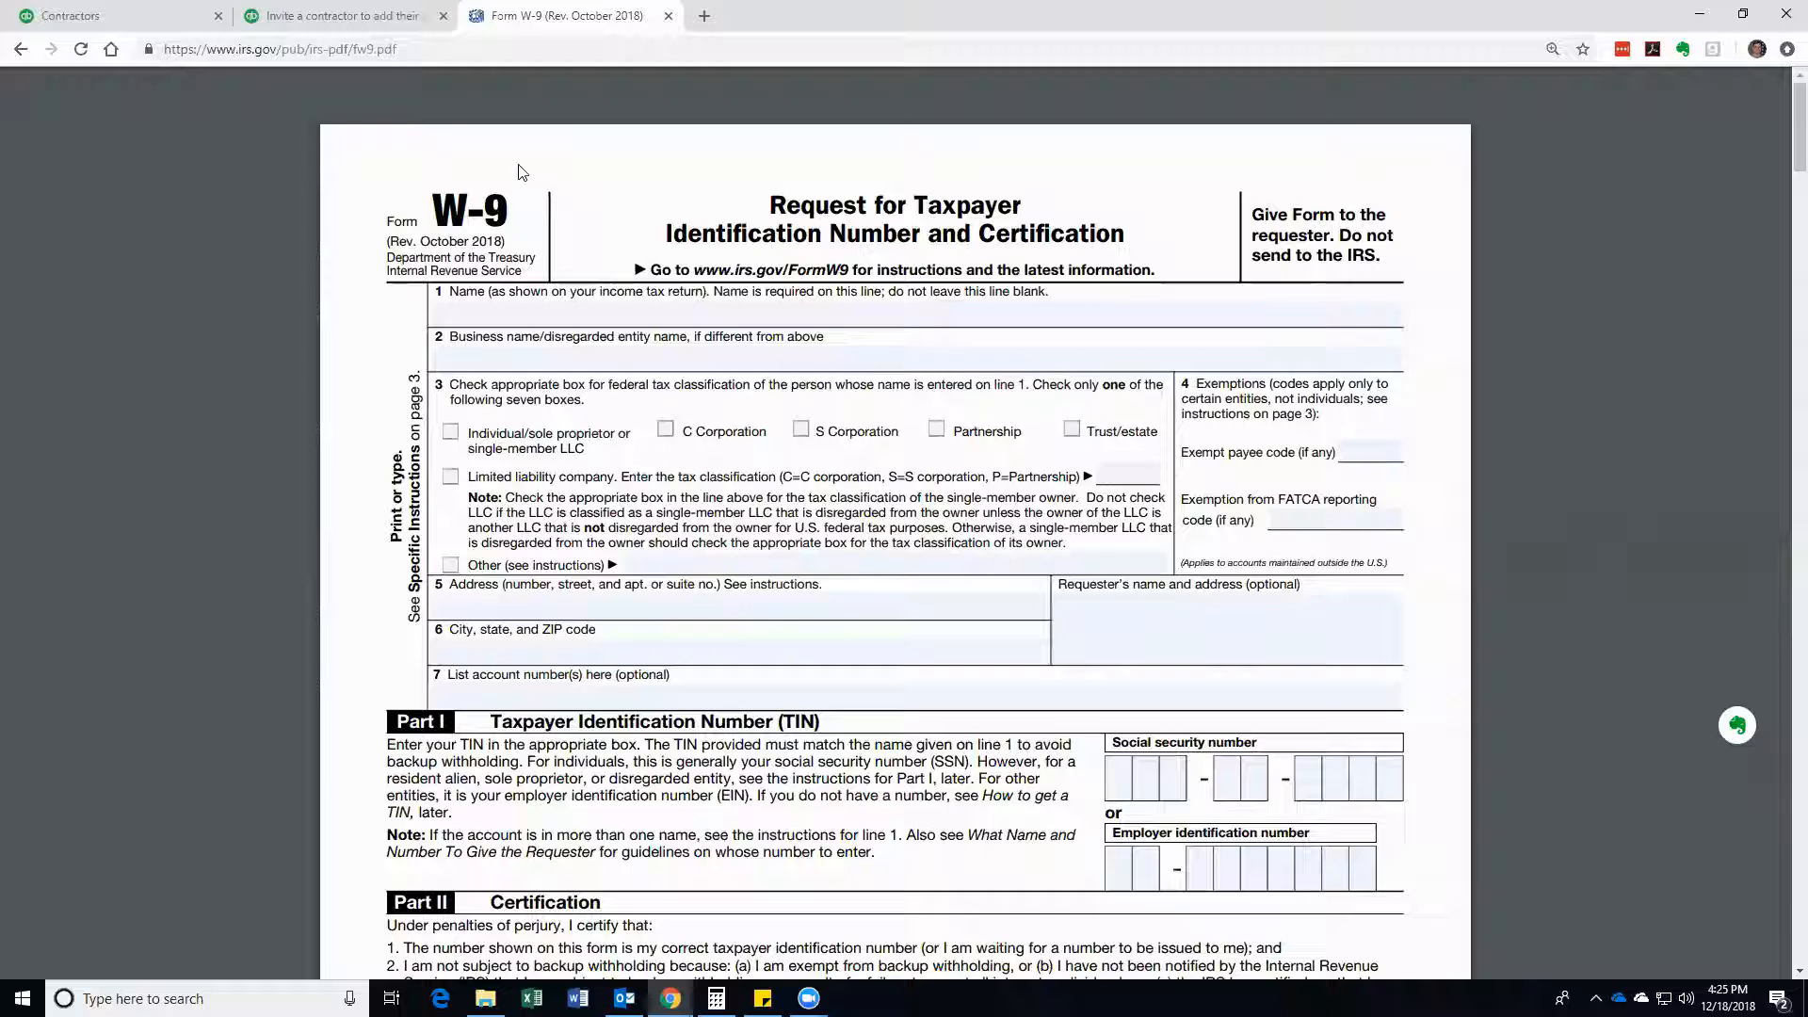
Step: Return to the Contractors tab showing the QuickBooks 1099 preparation page
{"action": "left_click", "coordinate": [123, 16]}
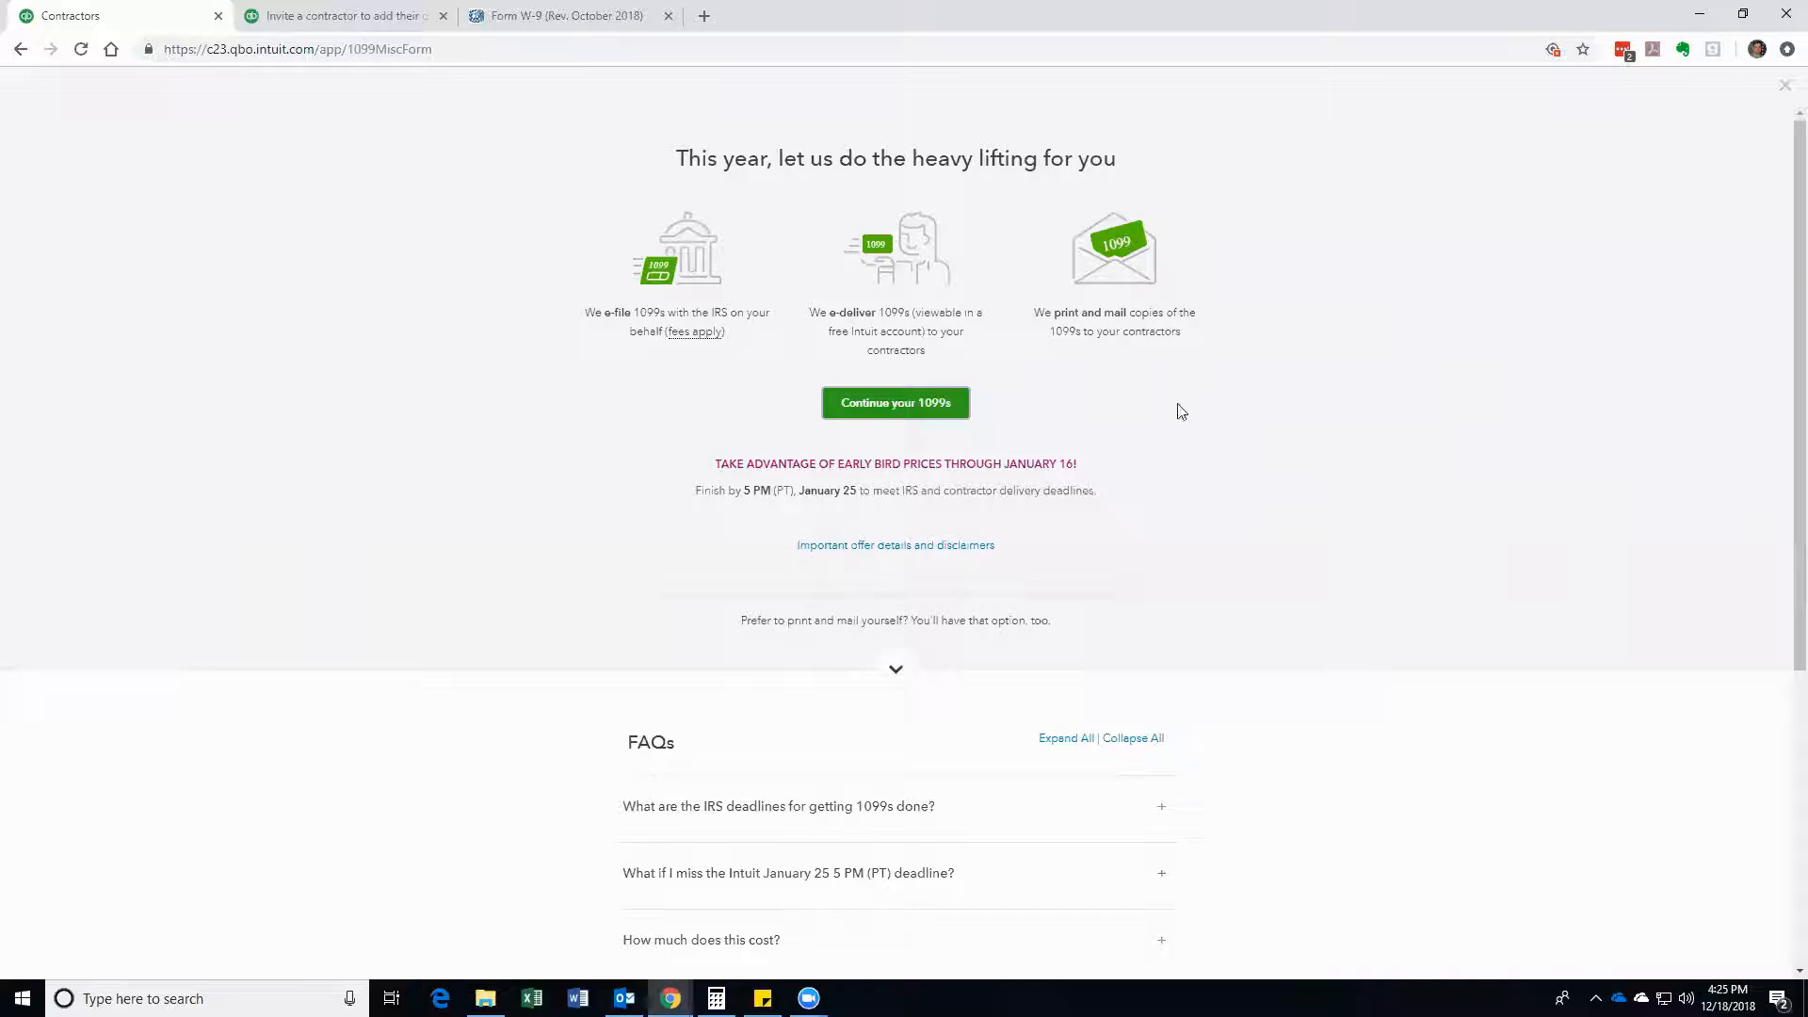
Step: Expand the FAQ answers on IRS 1099 deadlines, missing the January 25 deadline, and filing costs
{"action": "scroll", "coordinate": [1173, 504], "scroll_direction": "down", "scroll_amount": 5}
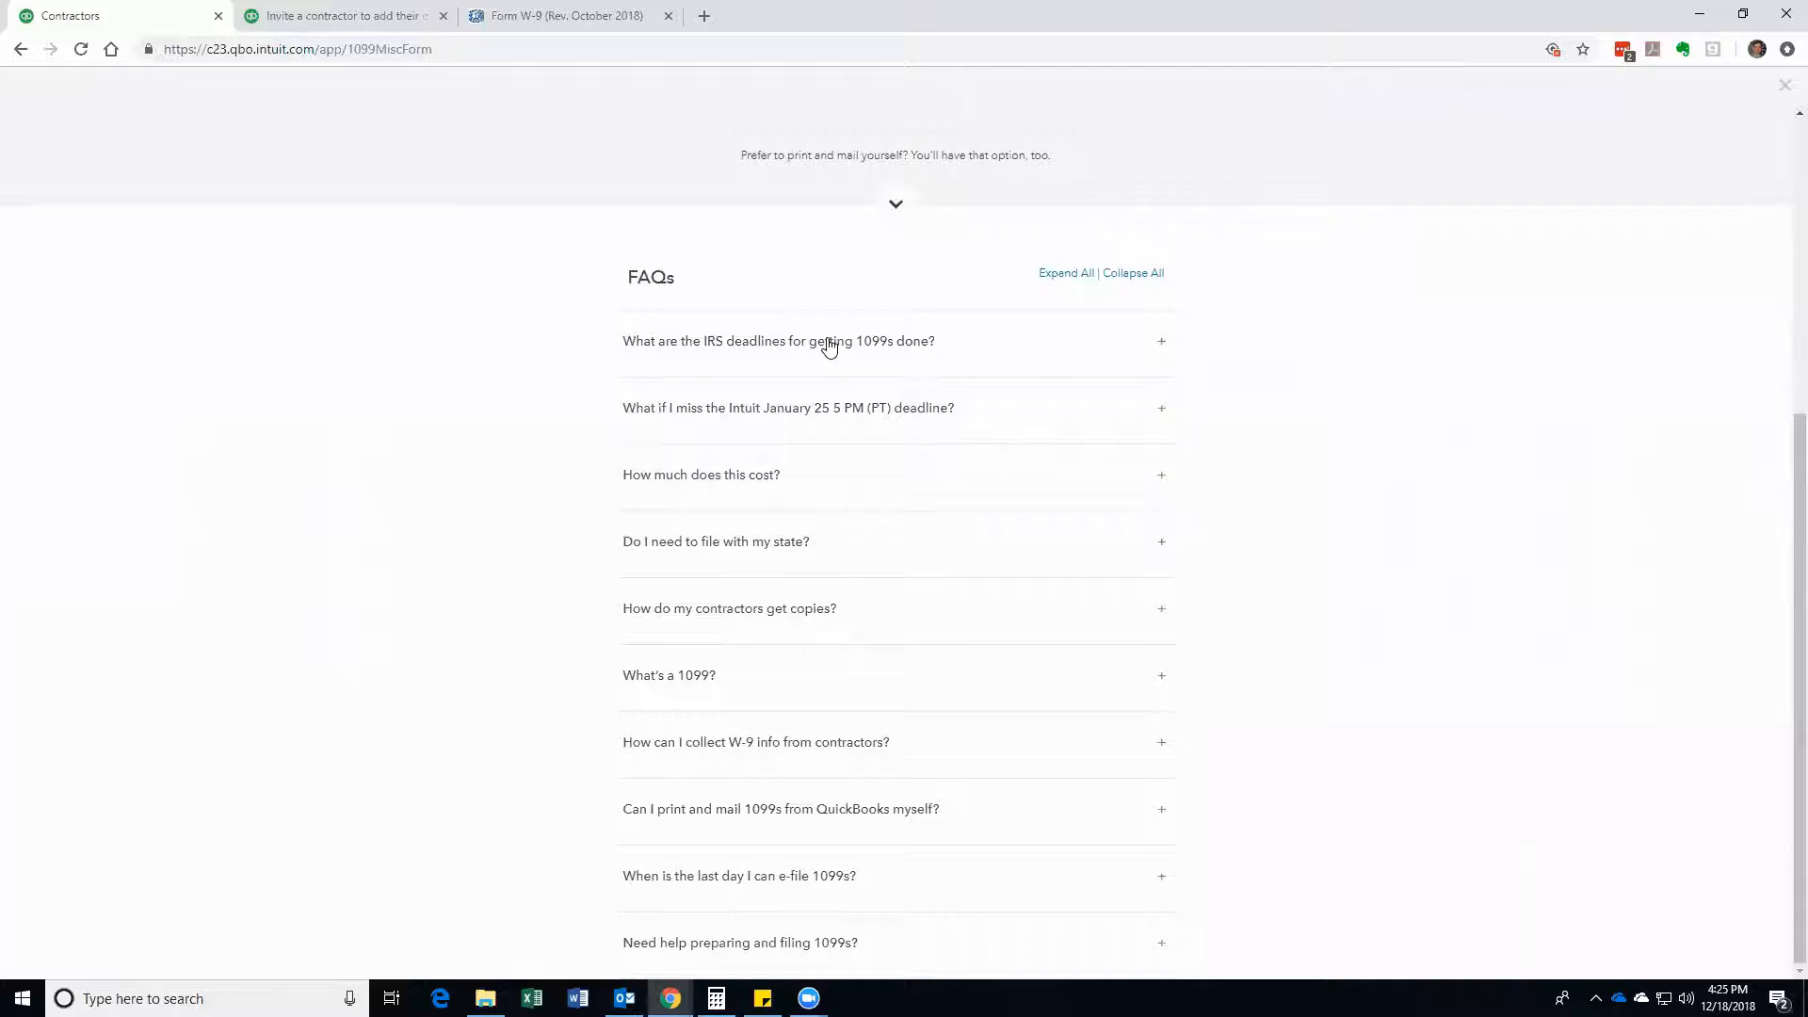
{"action": "left_click", "coordinate": [1157, 350]}
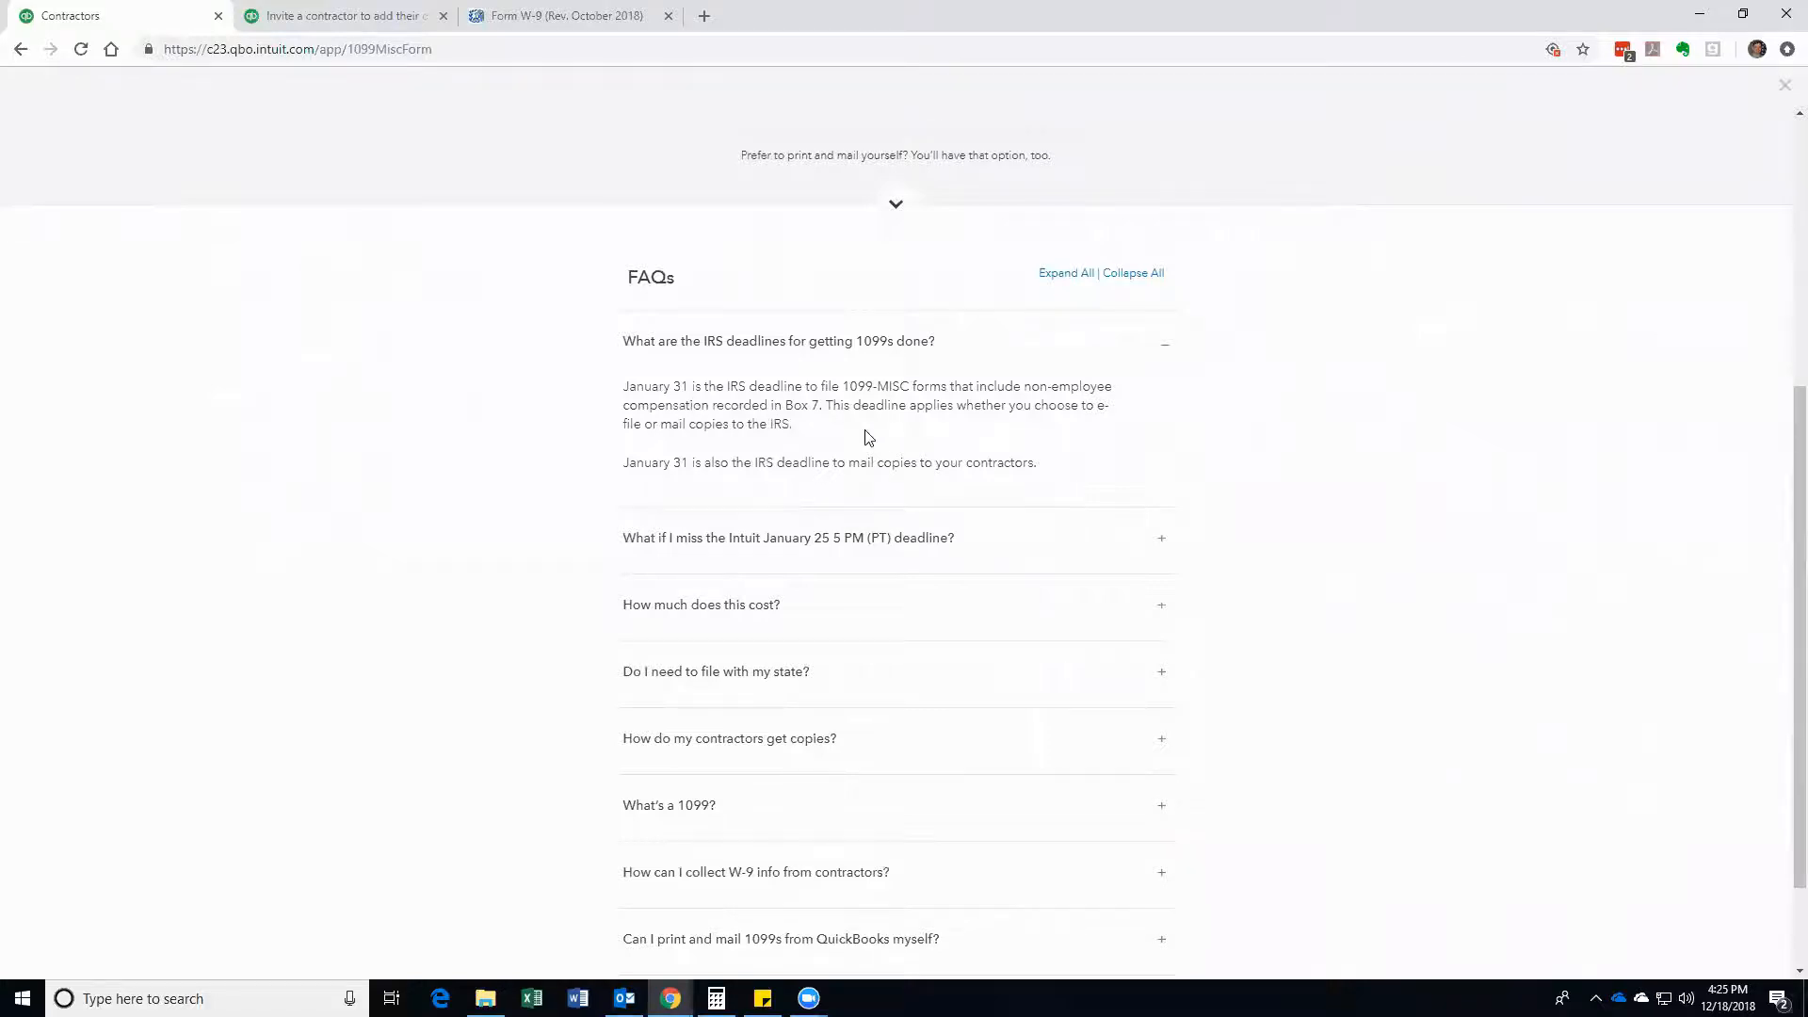
{"action": "scroll", "coordinate": [972, 466], "scroll_direction": "down", "scroll_amount": 1}
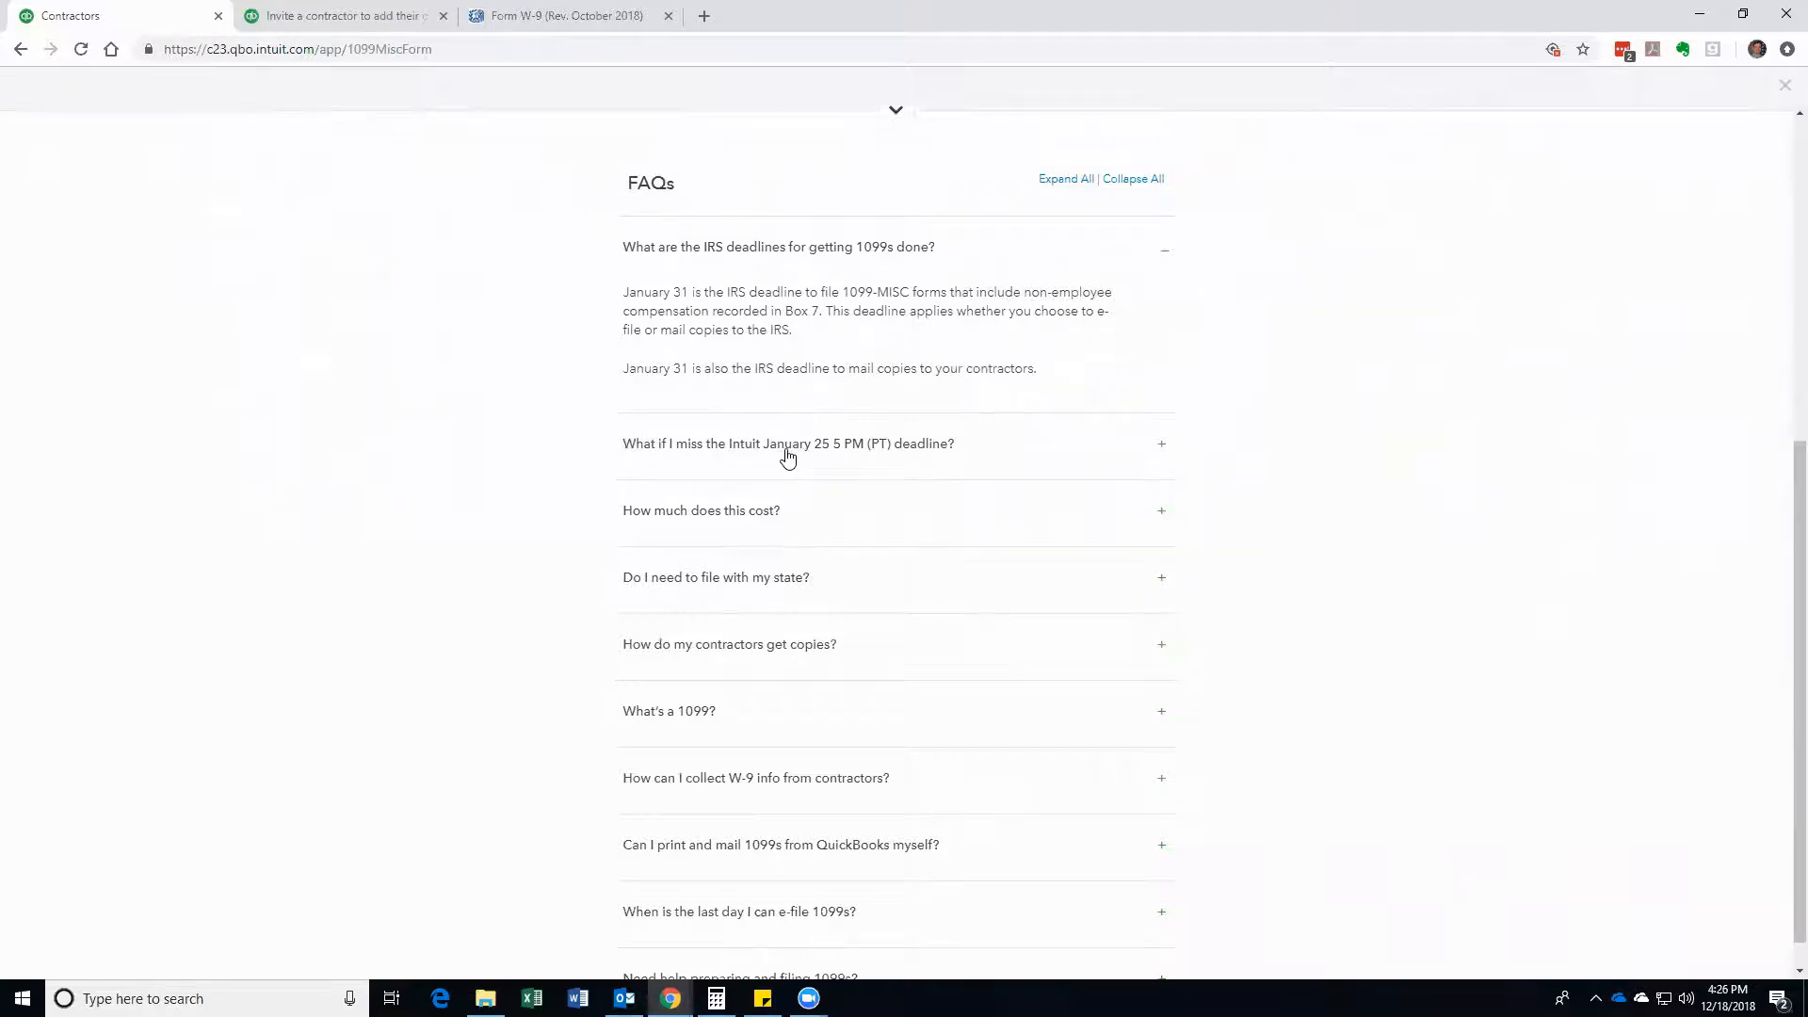
{"action": "left_click", "coordinate": [1161, 450]}
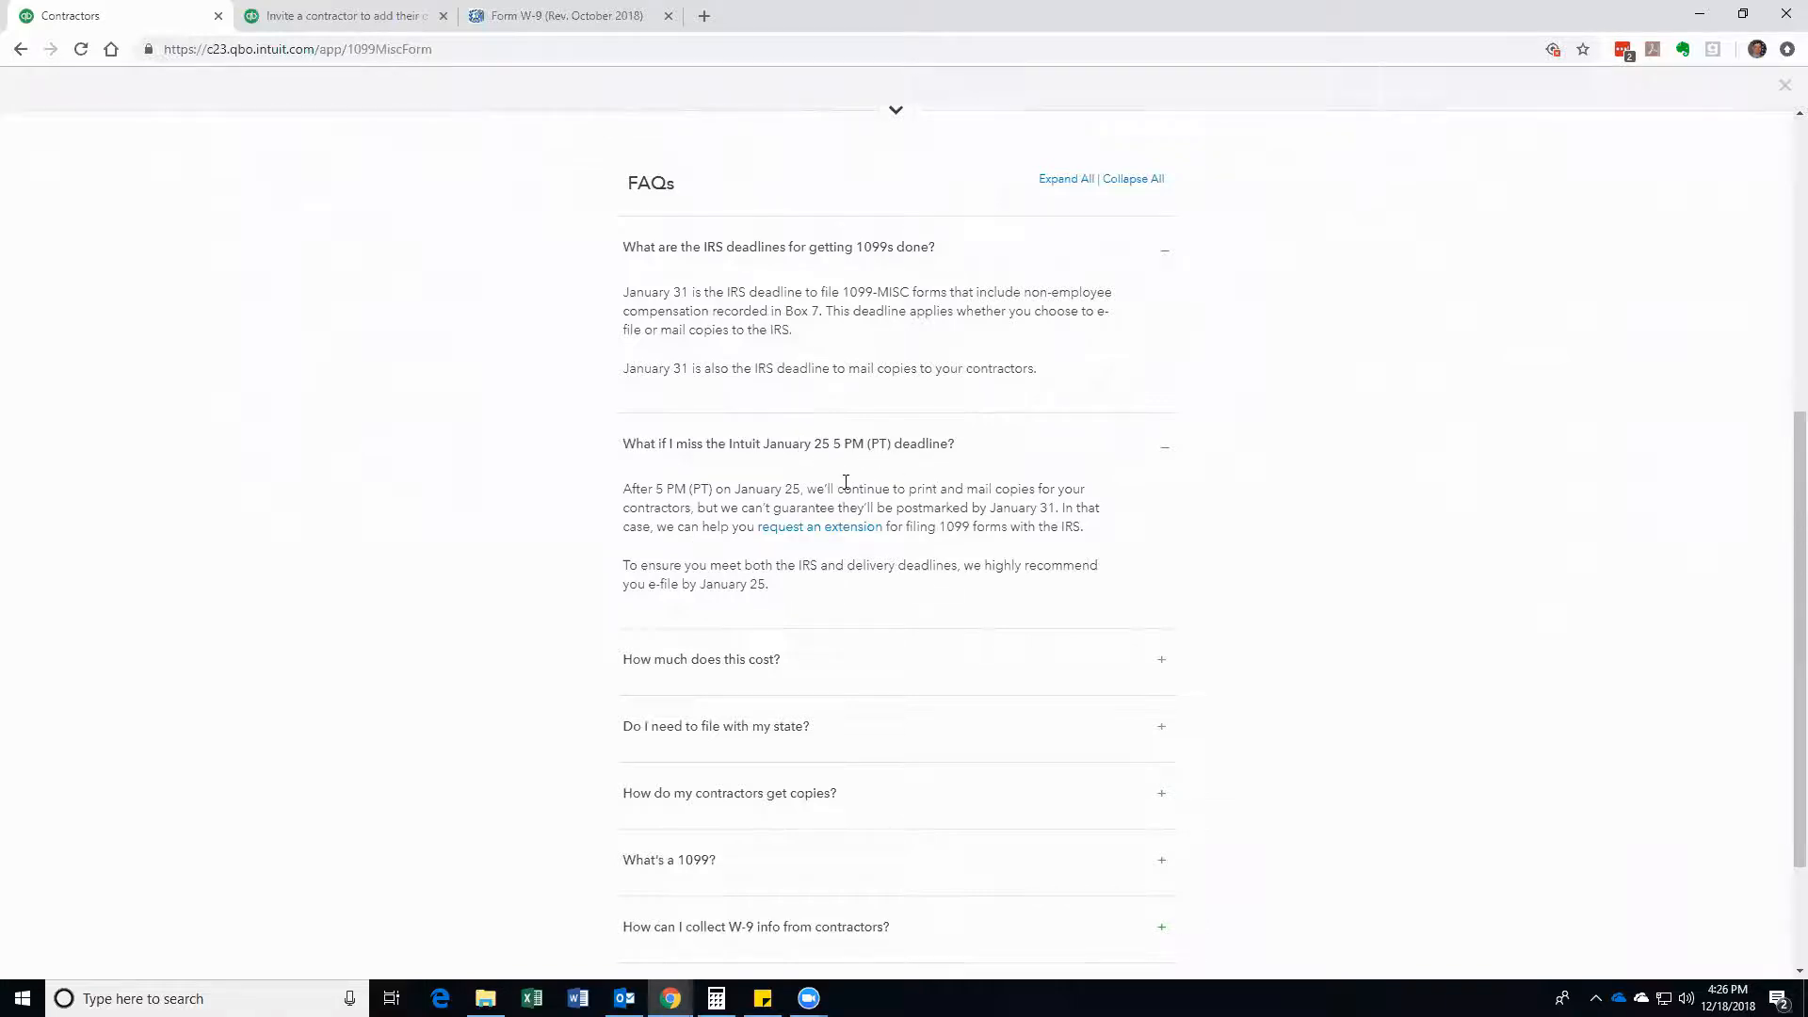
{"action": "scroll", "coordinate": [845, 482], "scroll_direction": "down", "scroll_amount": 1}
{"action": "scroll", "coordinate": [846, 487], "scroll_direction": "down", "scroll_amount": 1}
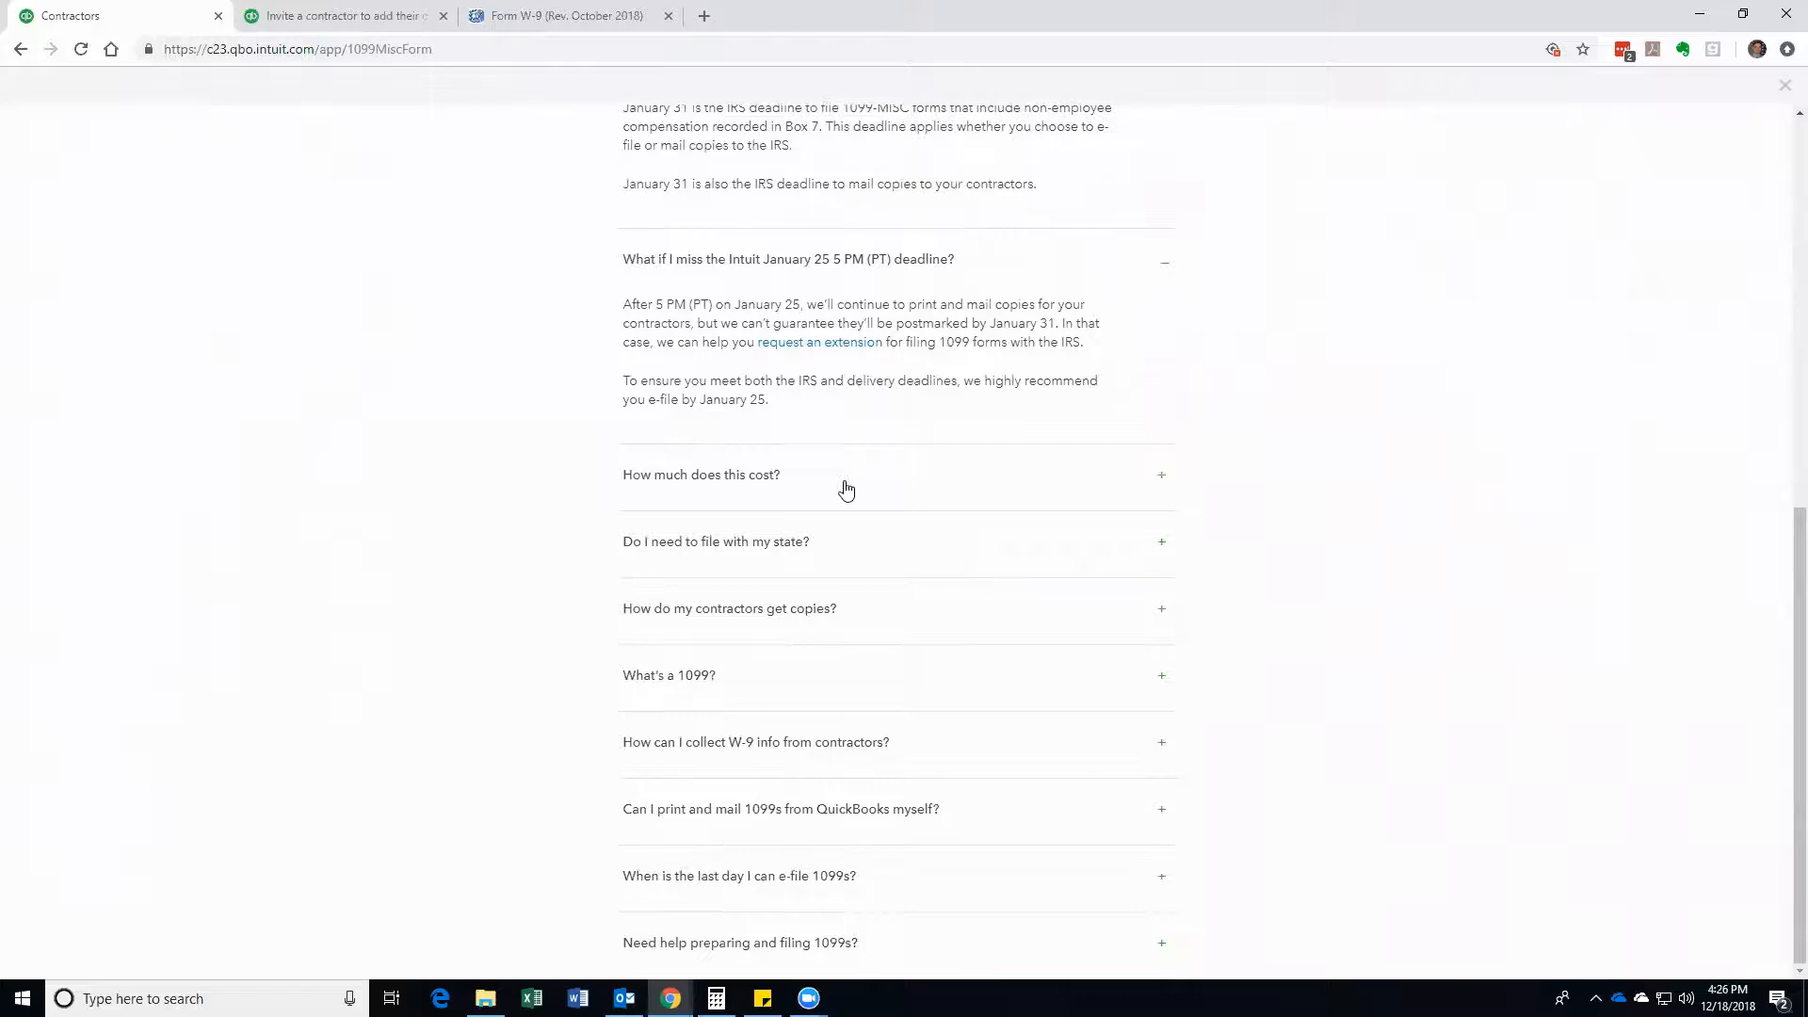
{"action": "left_click", "coordinate": [1154, 492]}
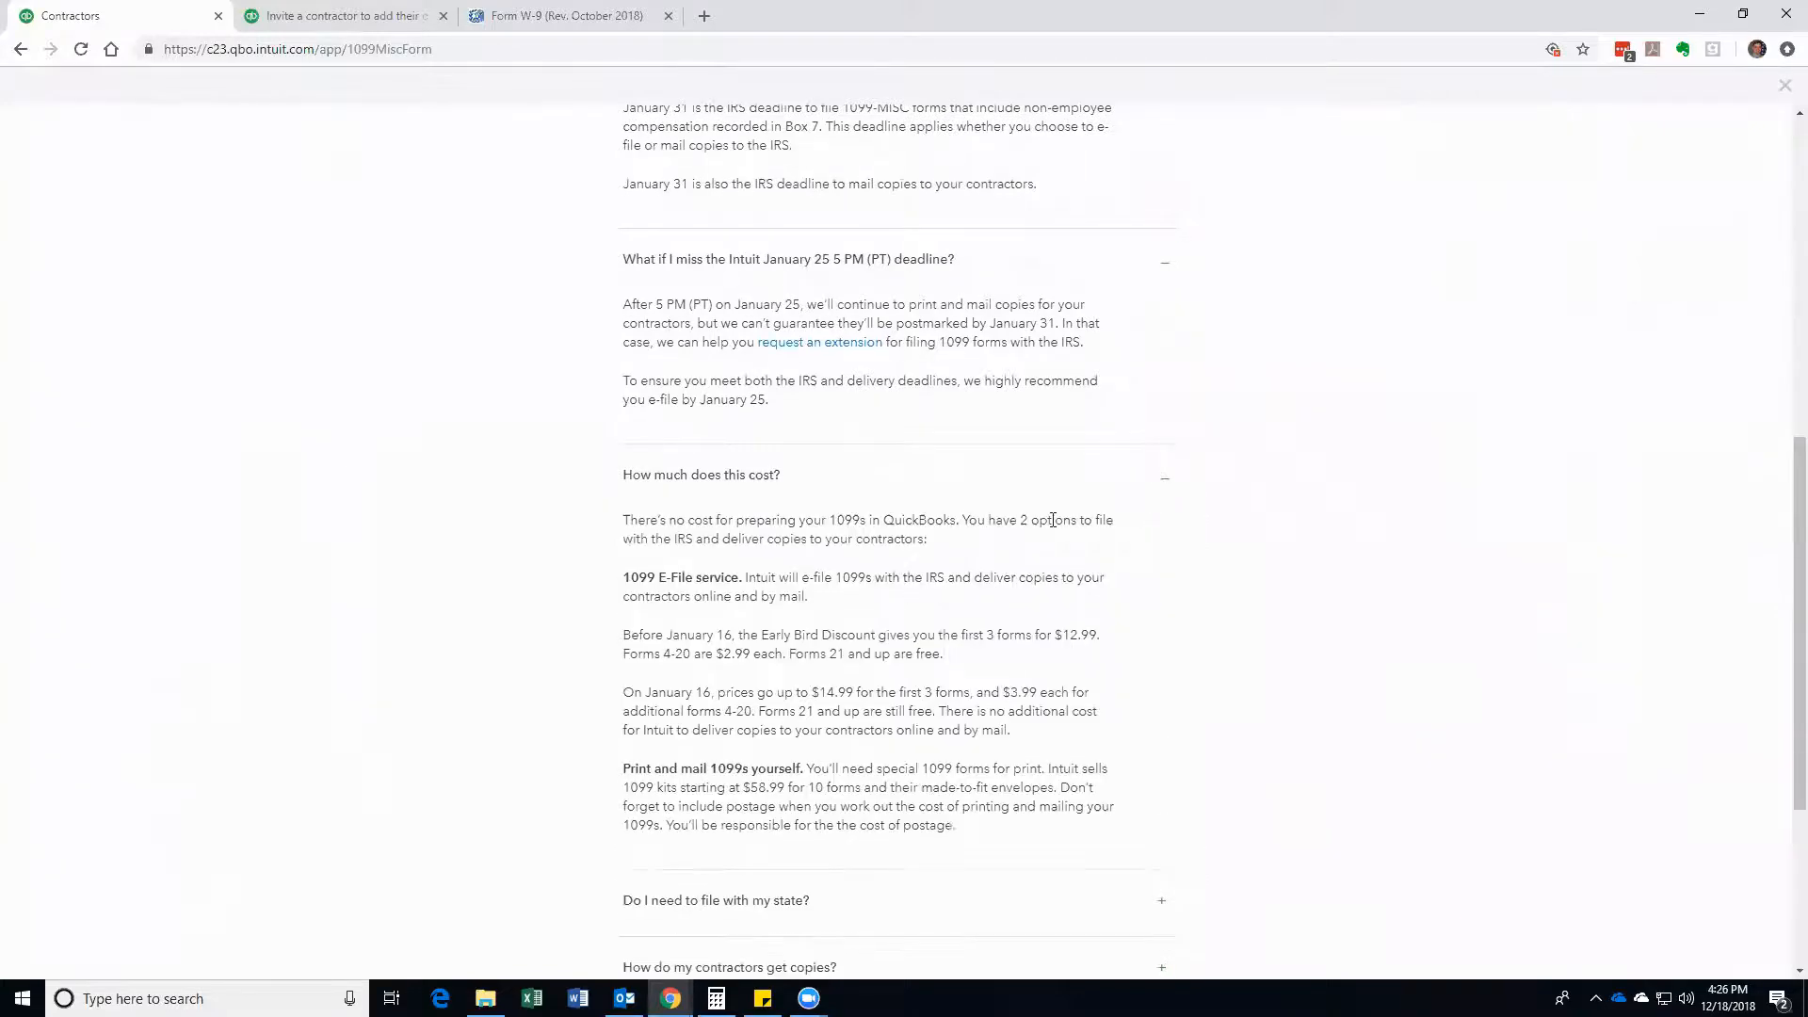
Step: Expand the FAQ answers on state filing and contractor copies, then return to the top
{"action": "scroll", "coordinate": [1058, 525], "scroll_direction": "down", "scroll_amount": 2}
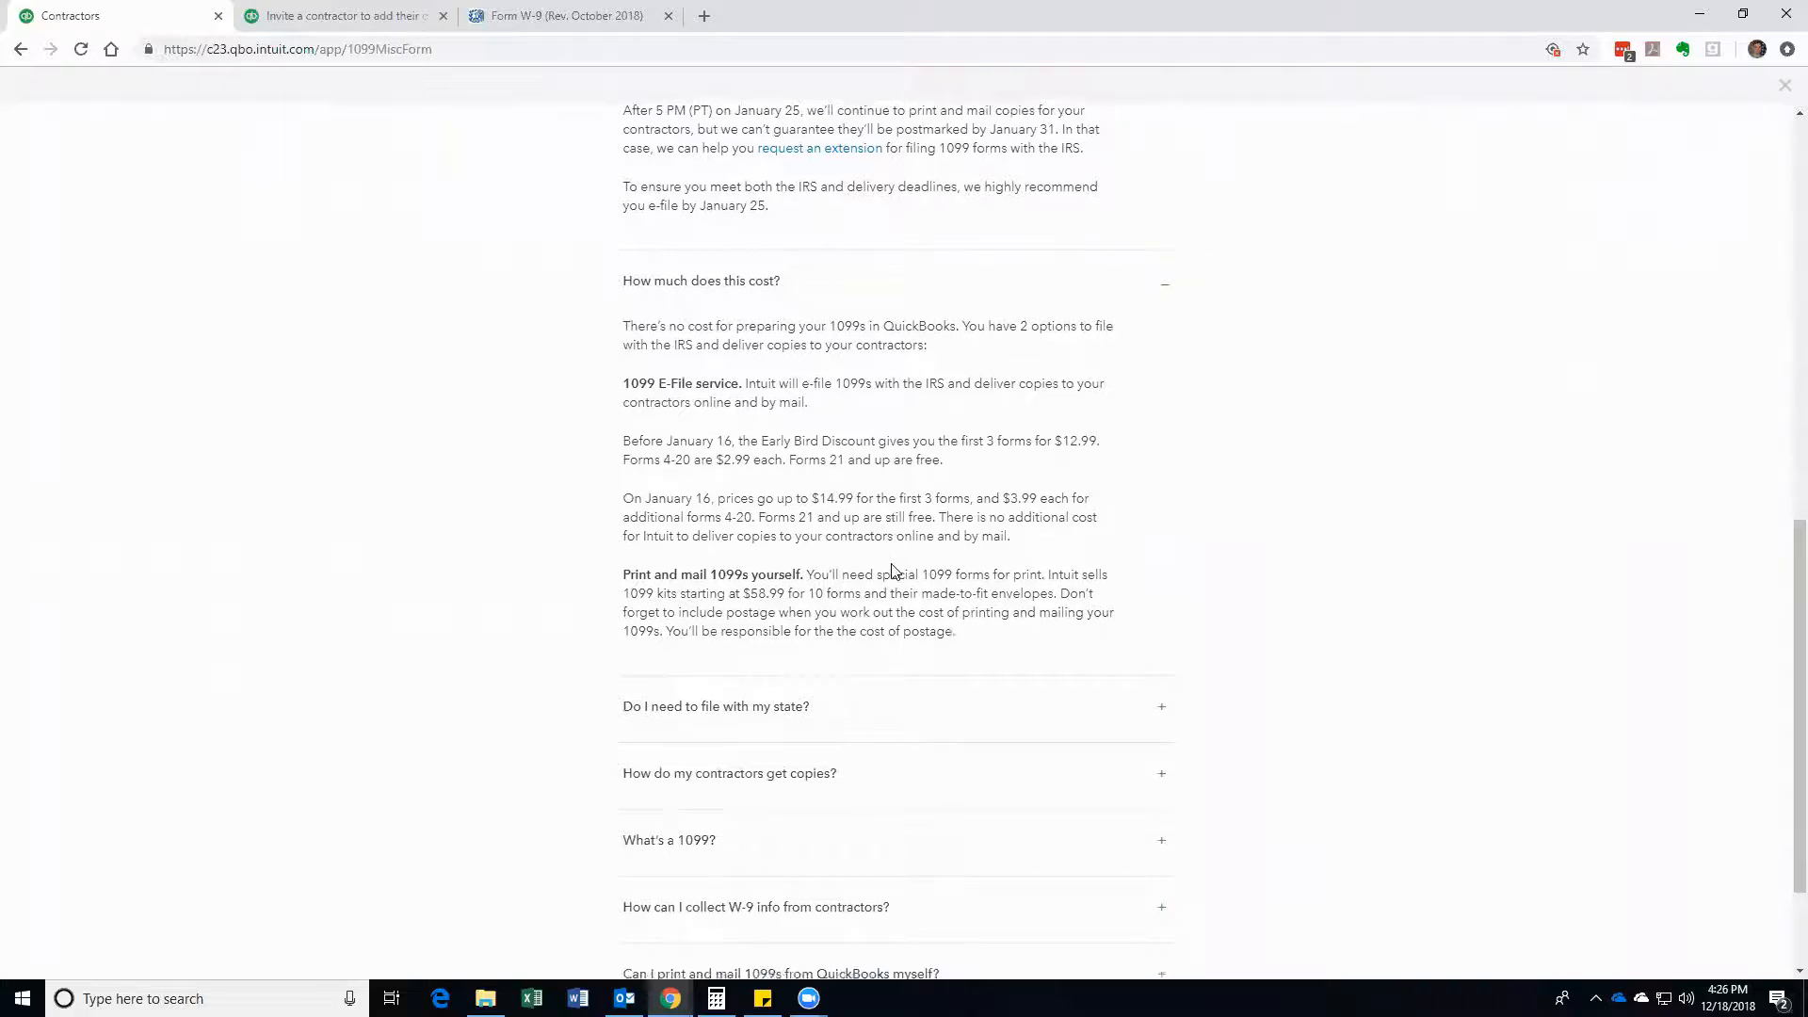
{"action": "scroll", "coordinate": [895, 566], "scroll_direction": "down", "scroll_amount": 1}
{"action": "scroll", "coordinate": [893, 570], "scroll_direction": "down", "scroll_amount": 1}
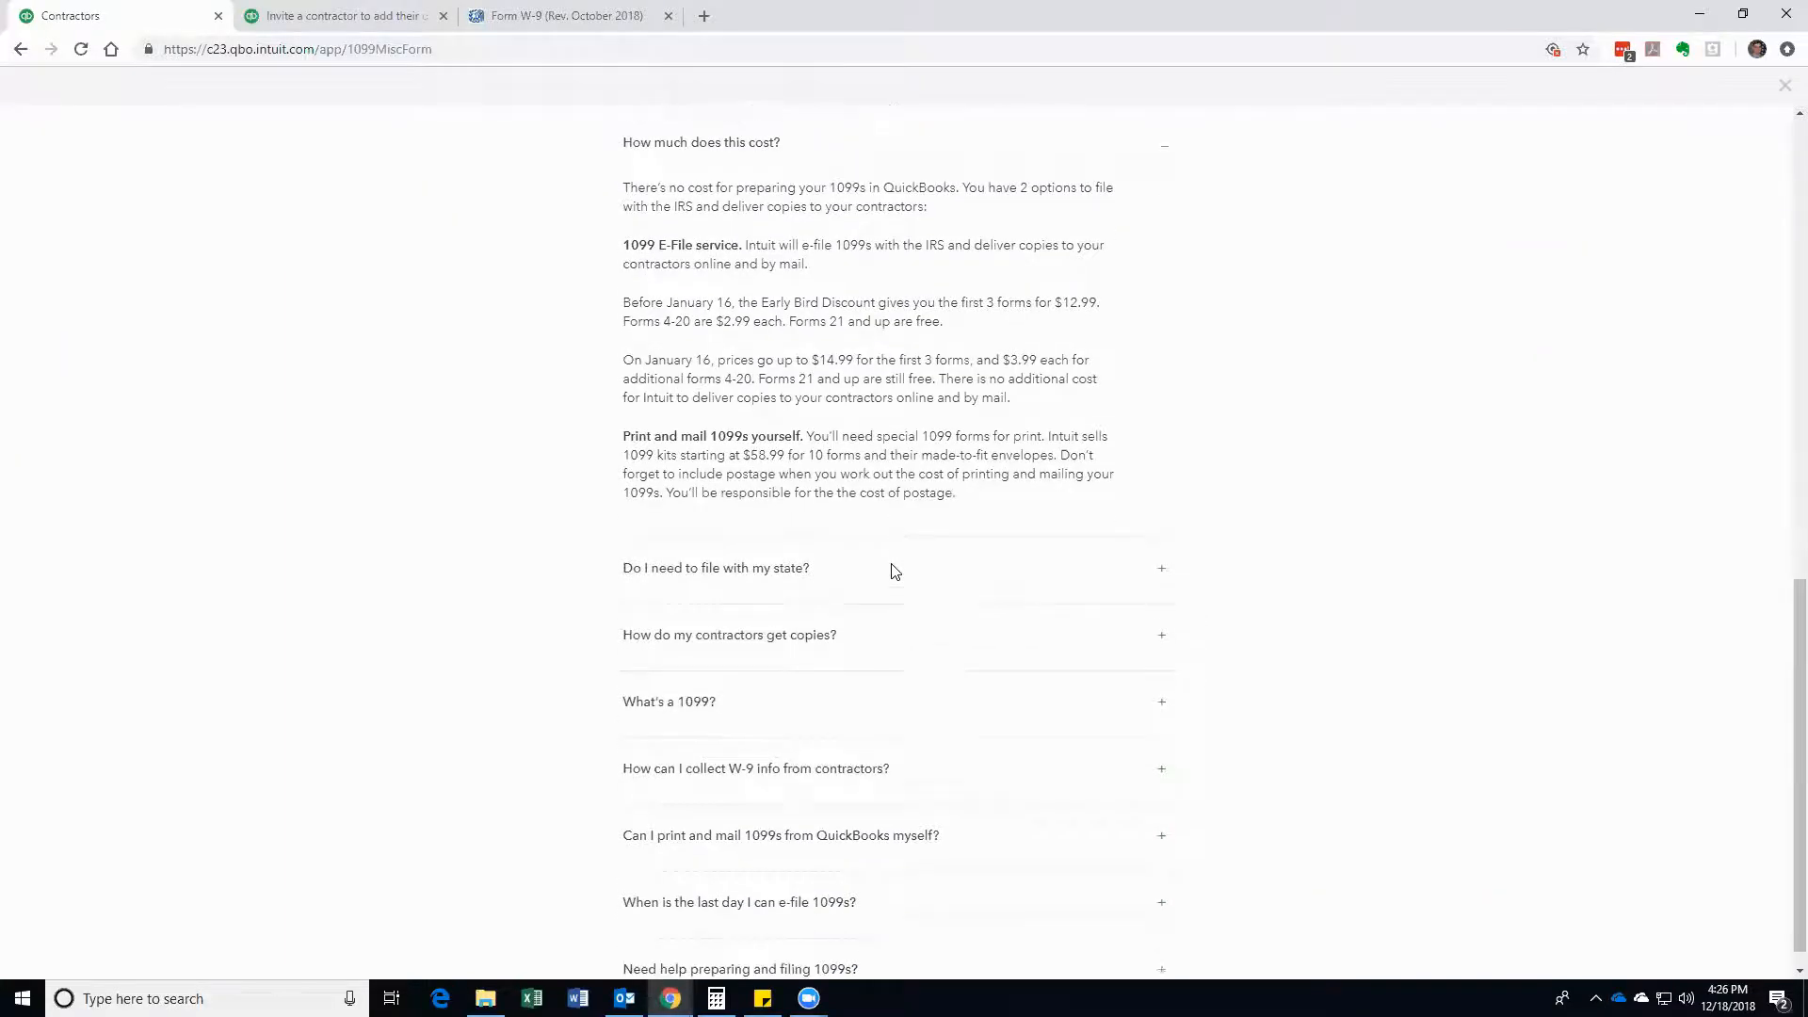
{"action": "scroll", "coordinate": [880, 541], "scroll_direction": "up", "scroll_amount": 1}
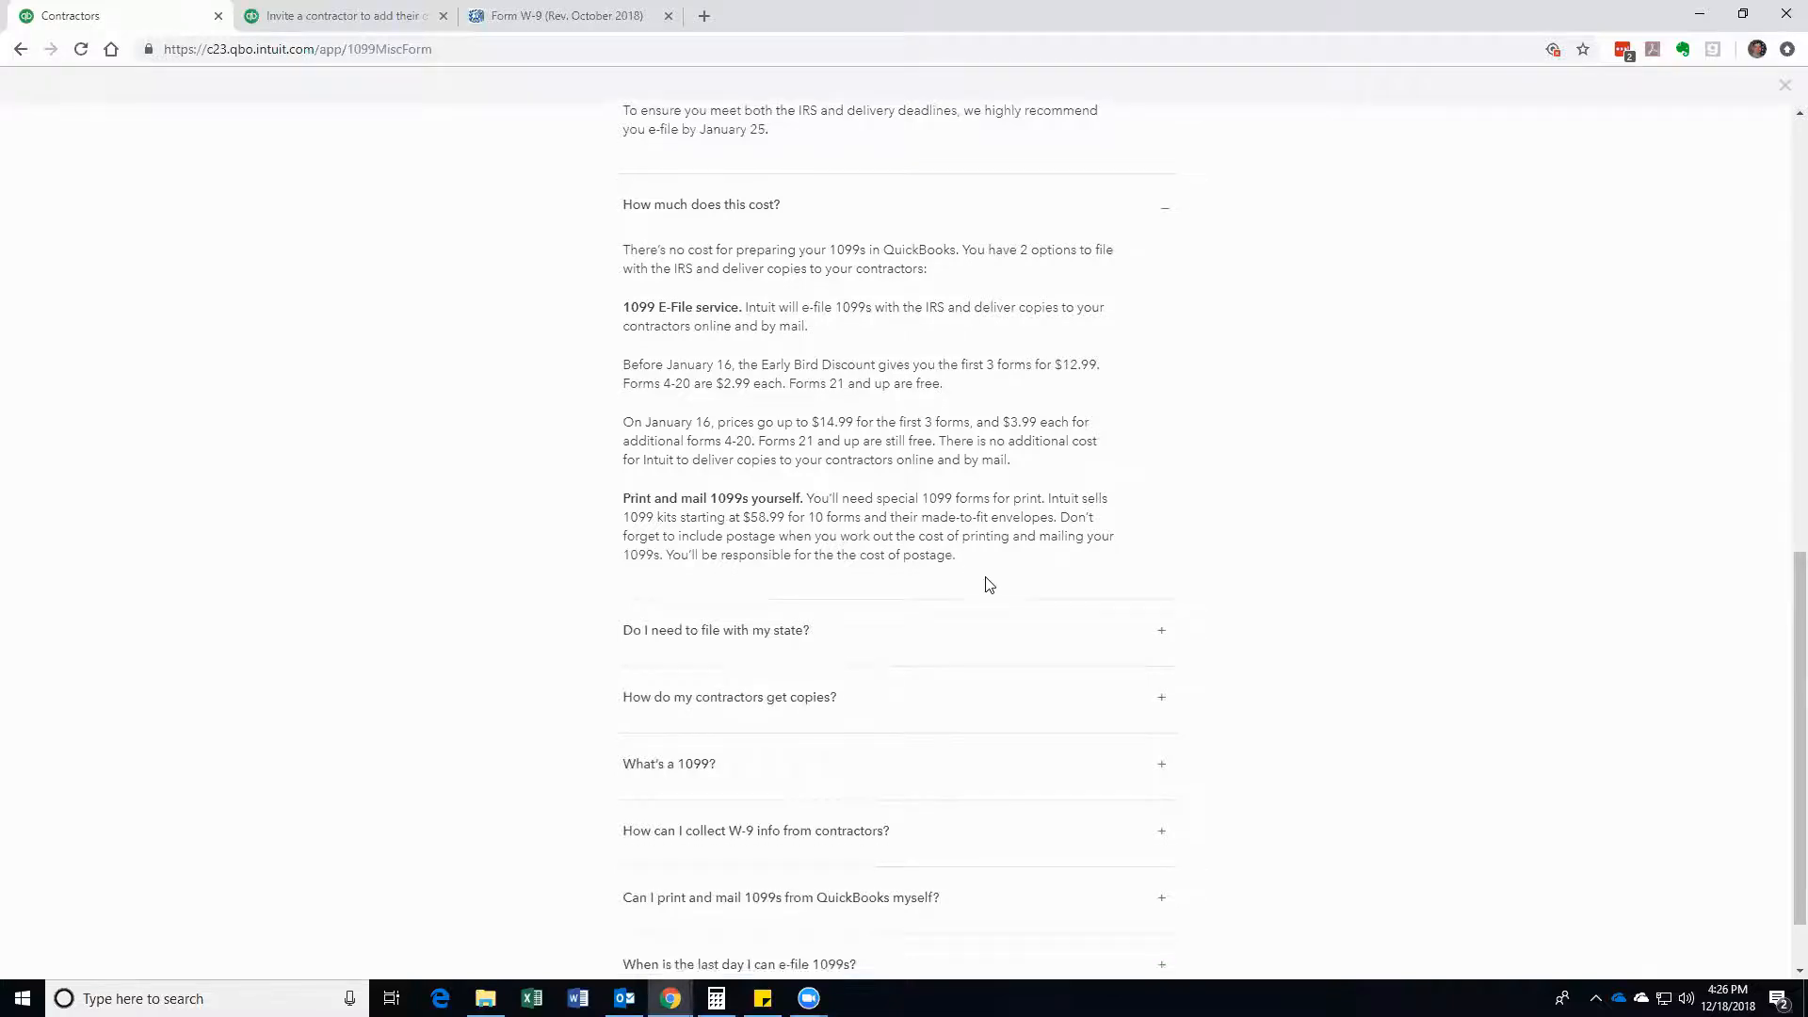
{"action": "scroll", "coordinate": [988, 585], "scroll_direction": "down", "scroll_amount": 1}
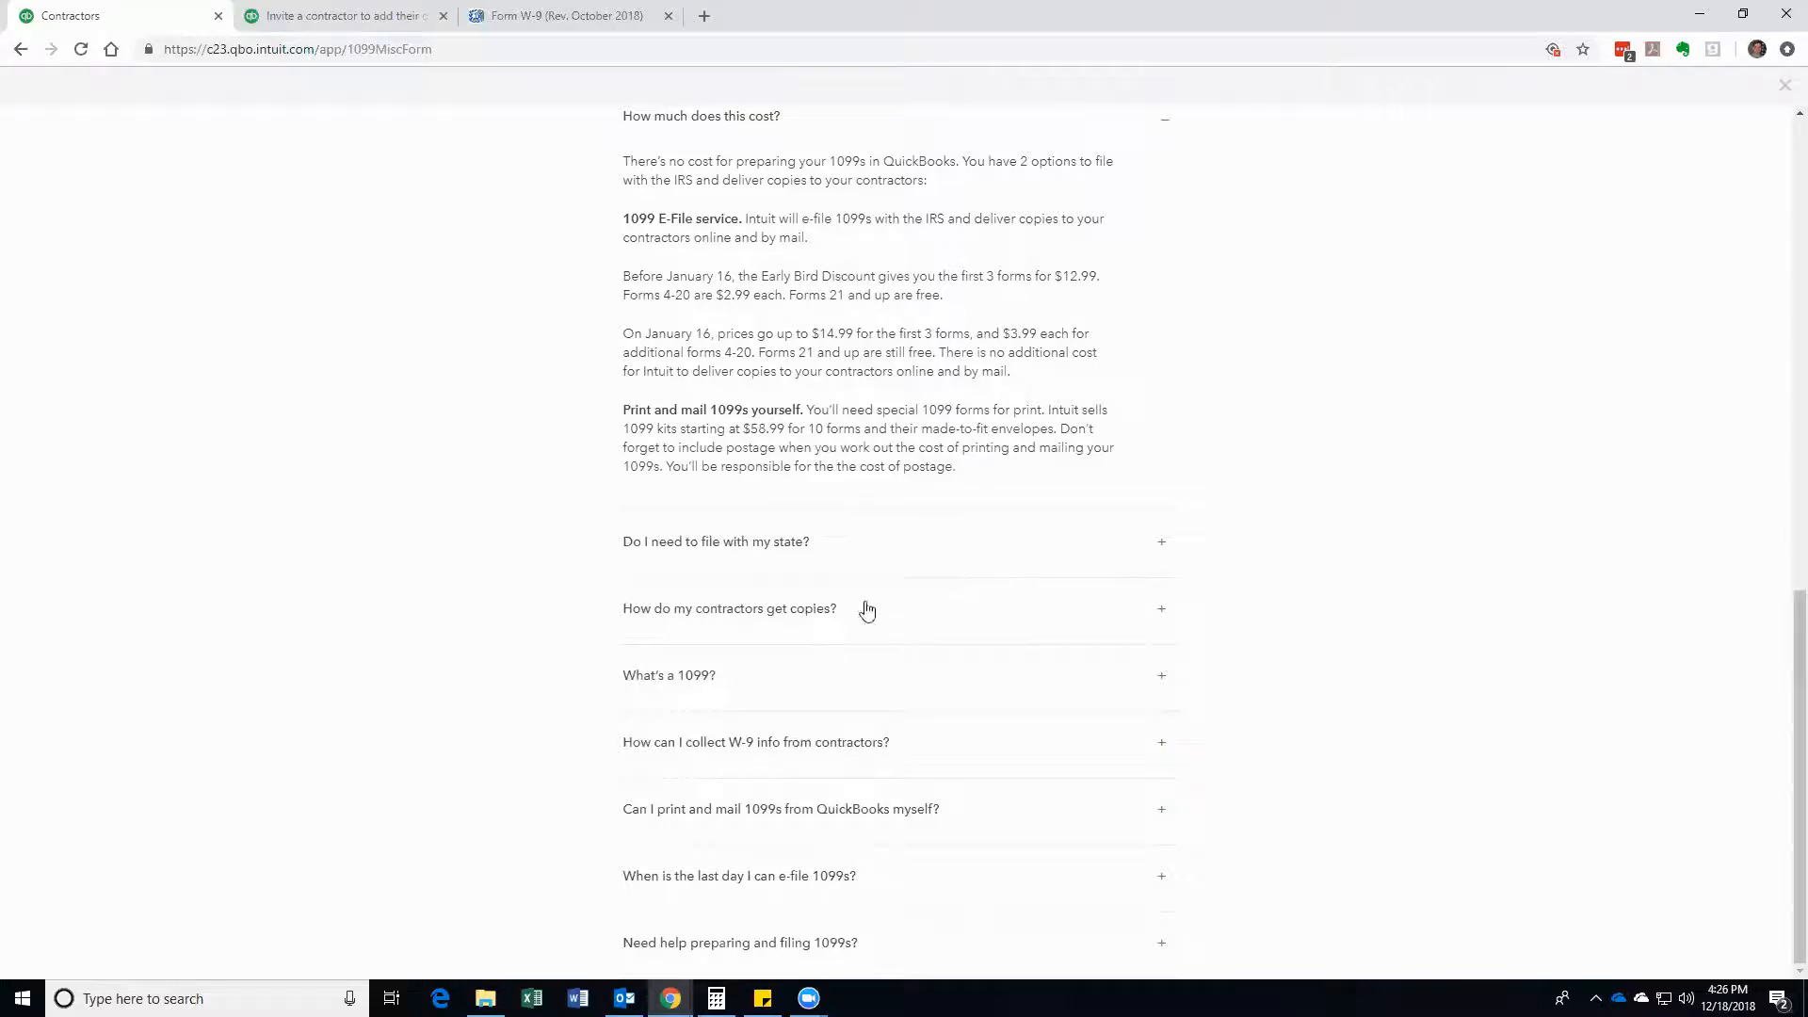
{"action": "left_click", "coordinate": [1165, 556]}
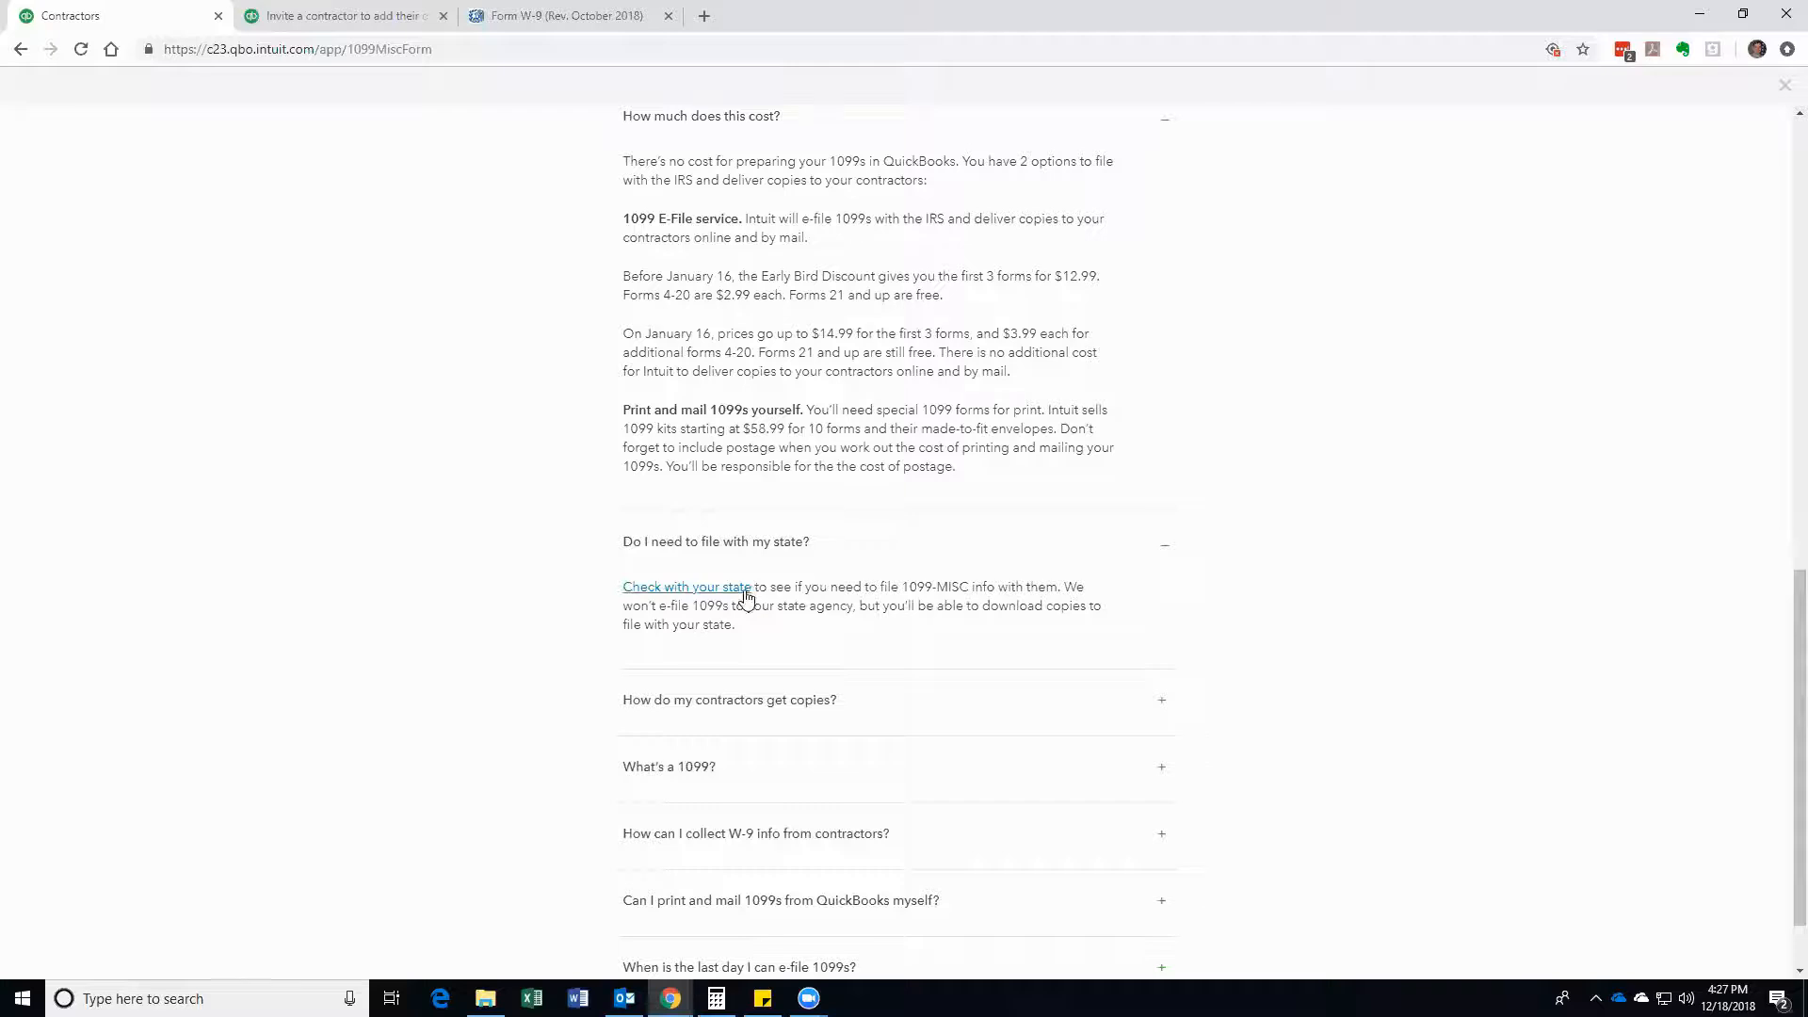
{"action": "scroll", "coordinate": [899, 602], "scroll_direction": "down", "scroll_amount": 1}
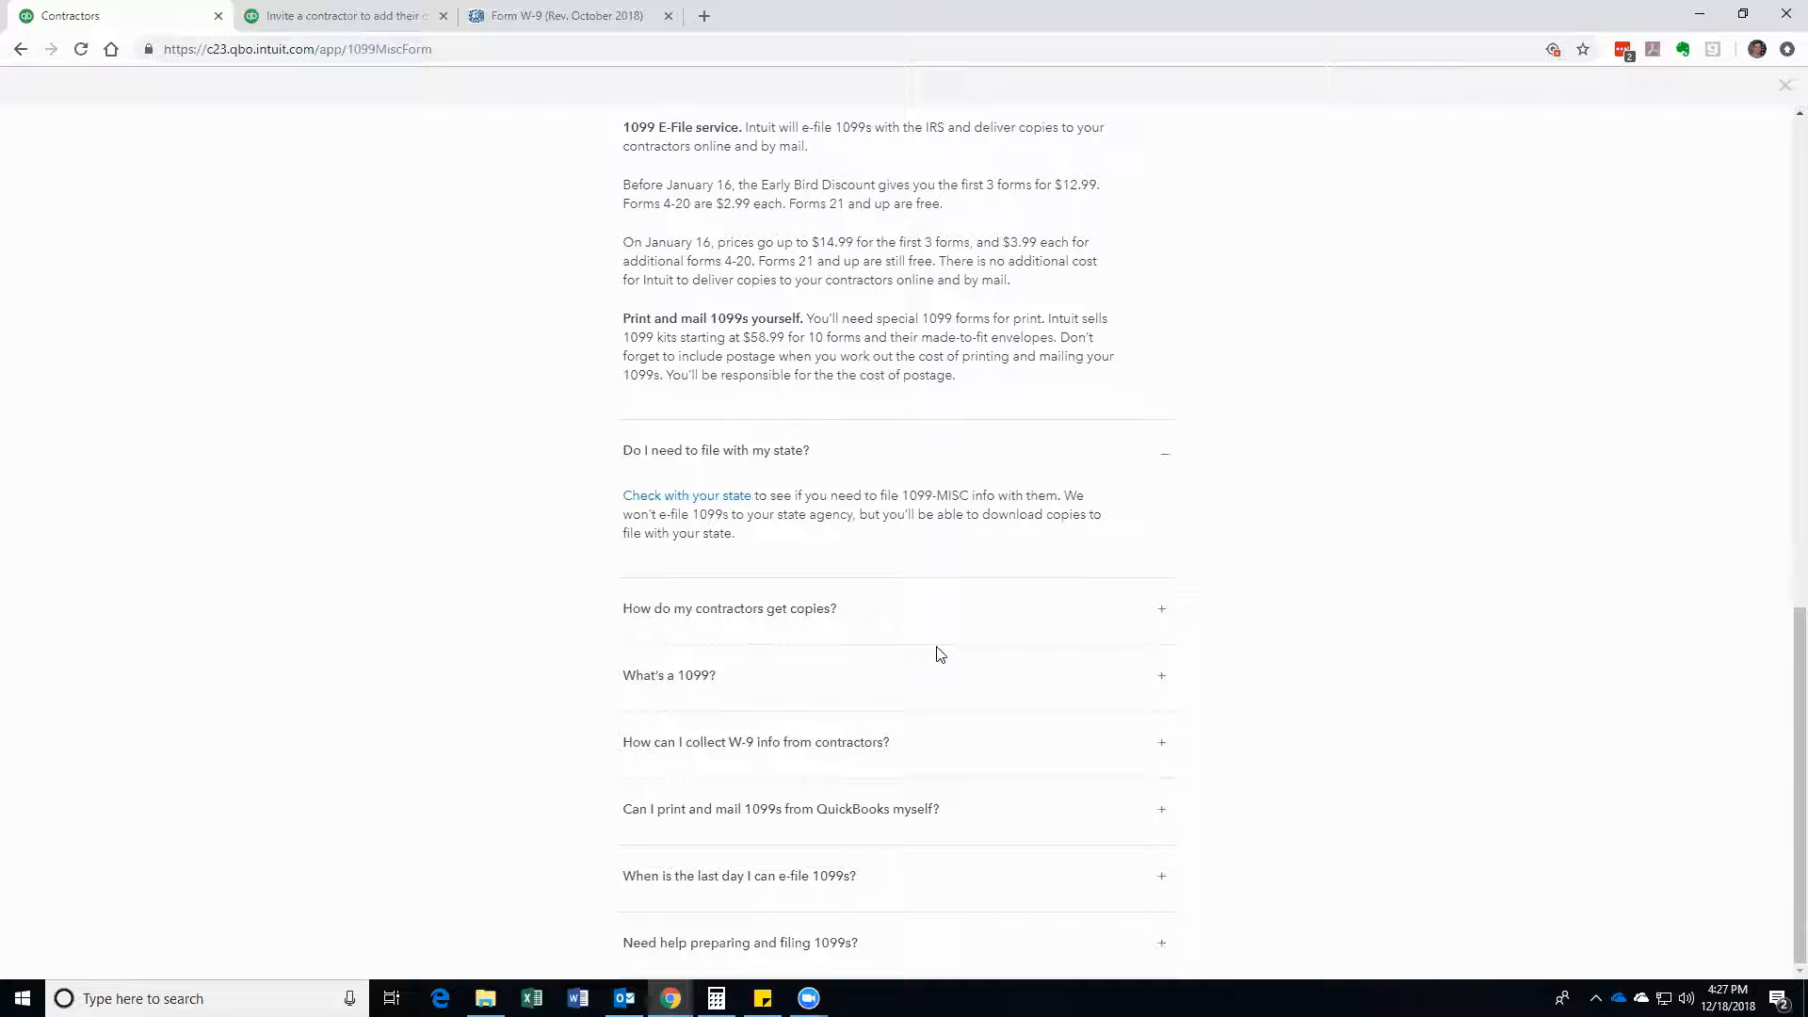
{"action": "left_click", "coordinate": [1159, 610]}
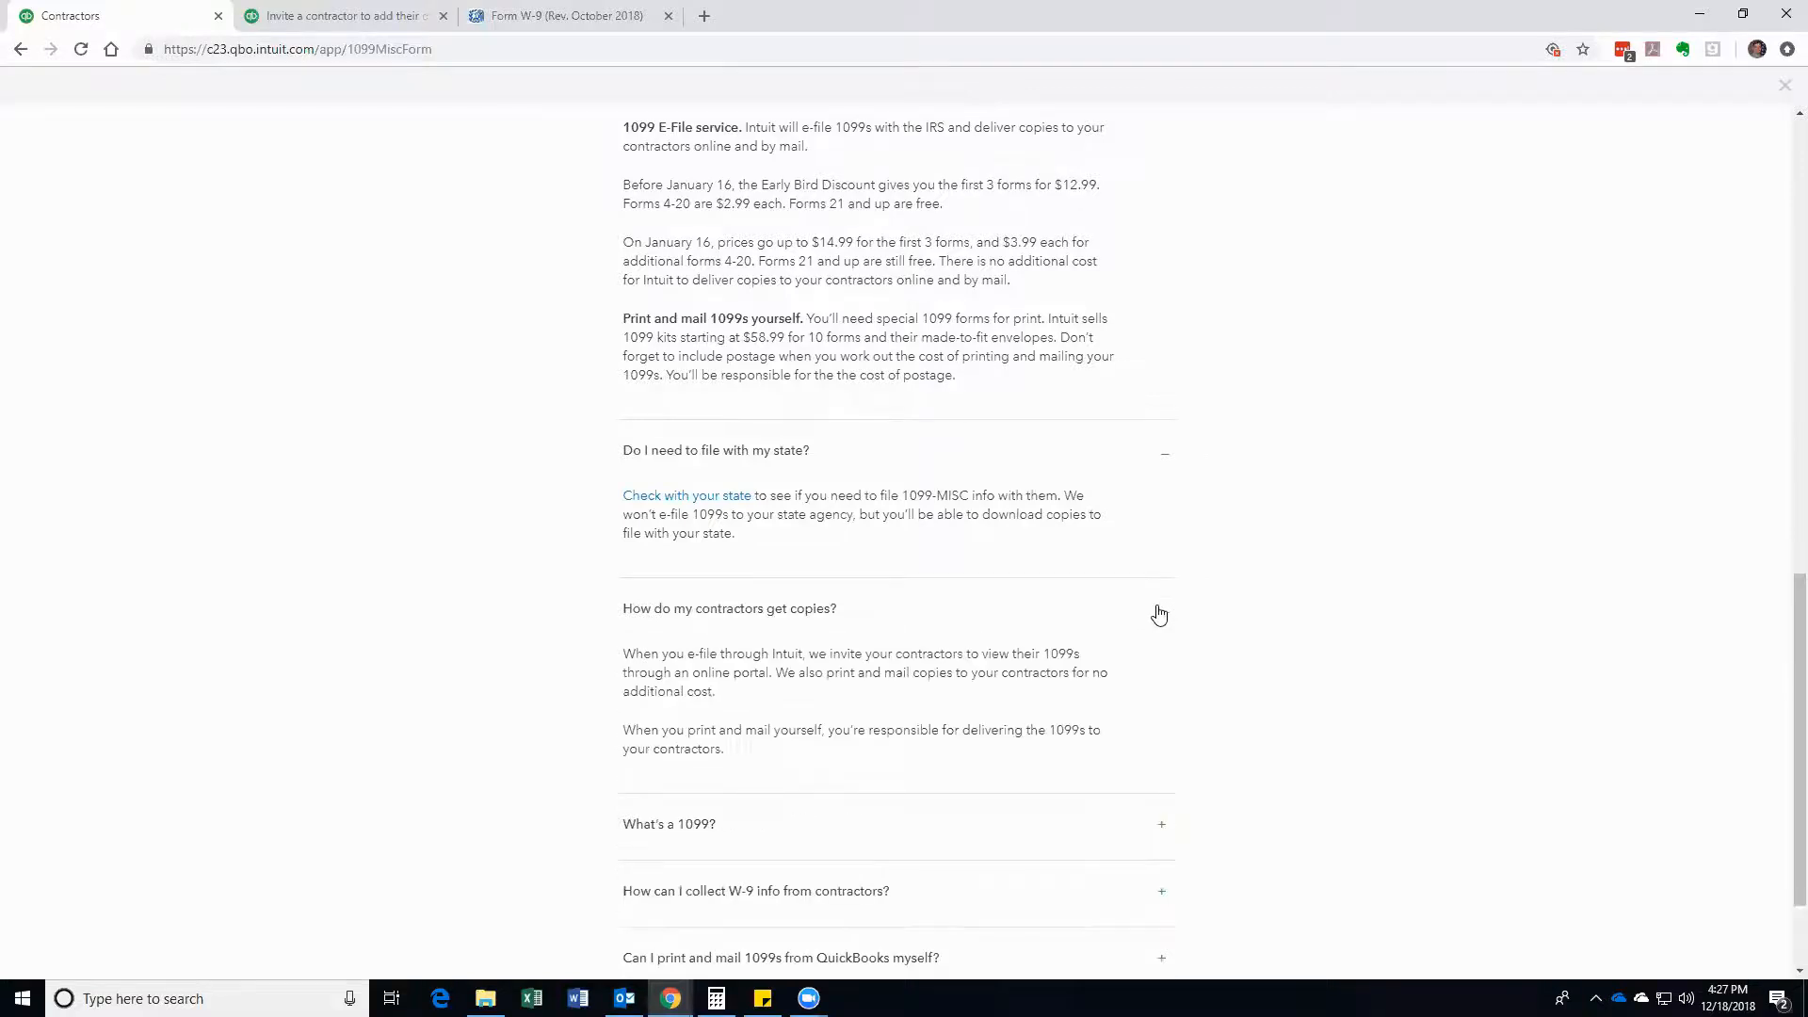
{"action": "scroll", "coordinate": [1066, 631], "scroll_direction": "down", "scroll_amount": 2}
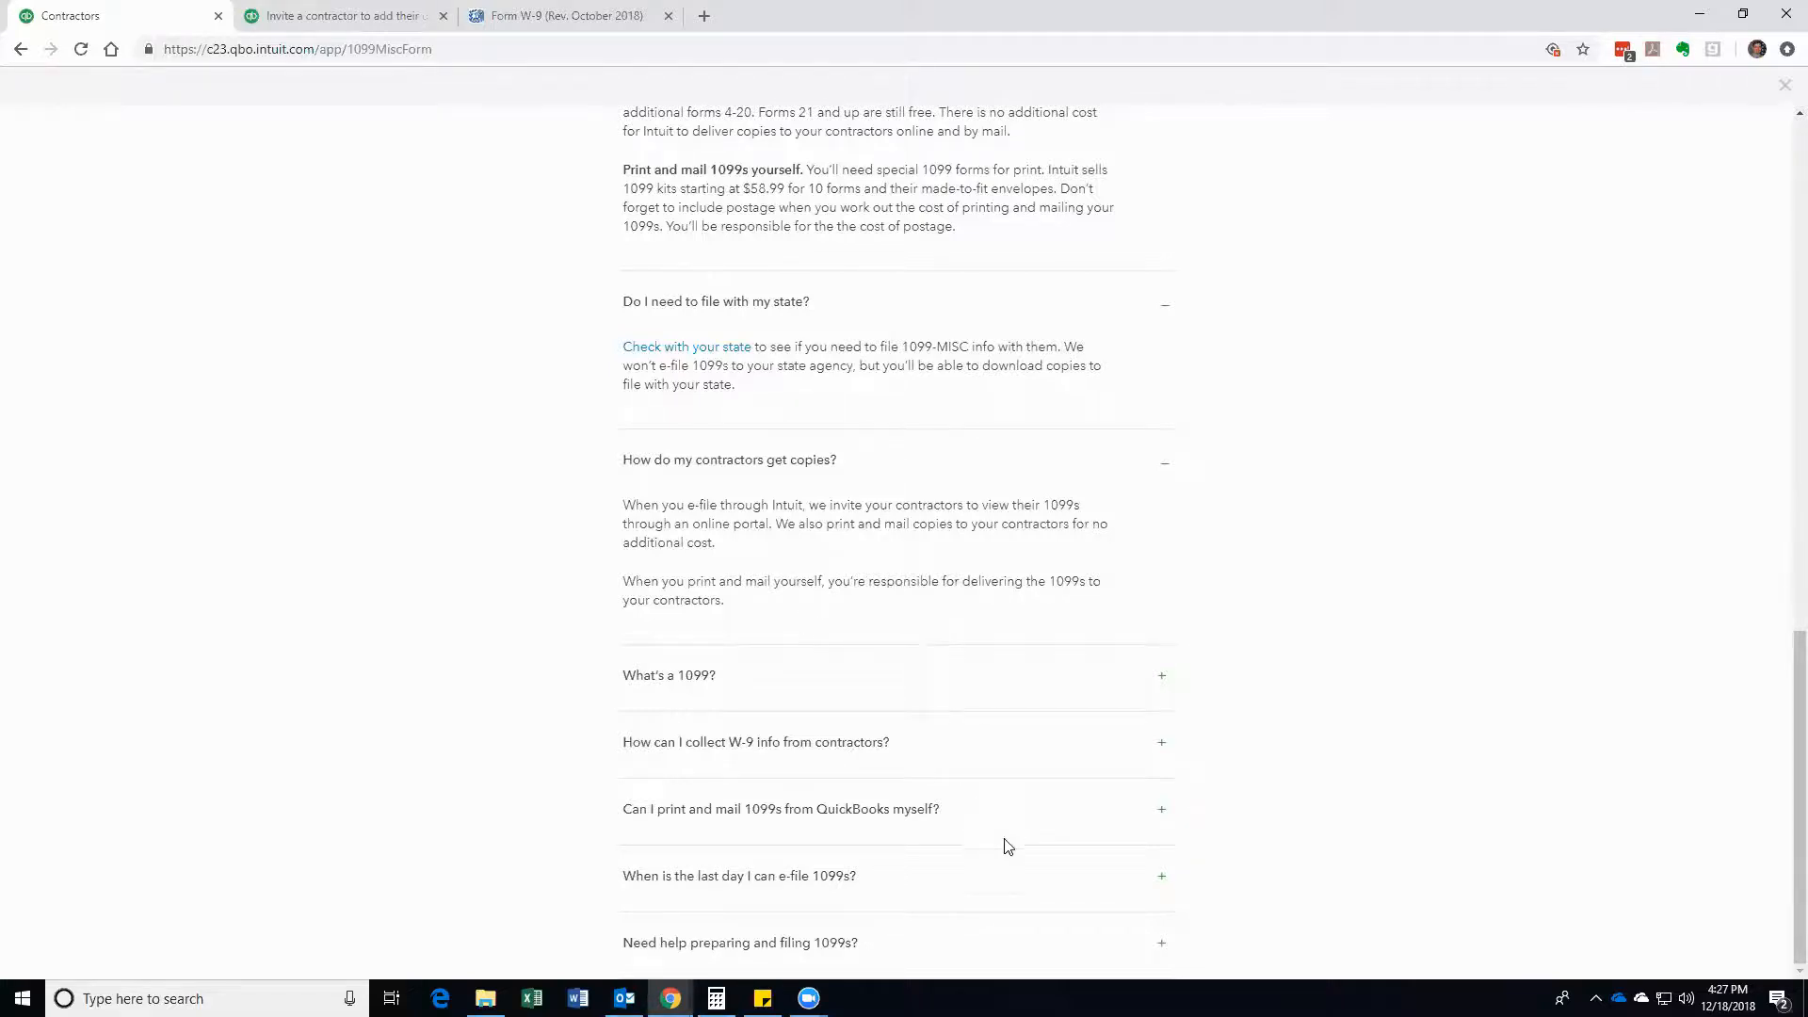
{"action": "scroll", "coordinate": [865, 685], "scroll_direction": "up", "scroll_amount": 18}
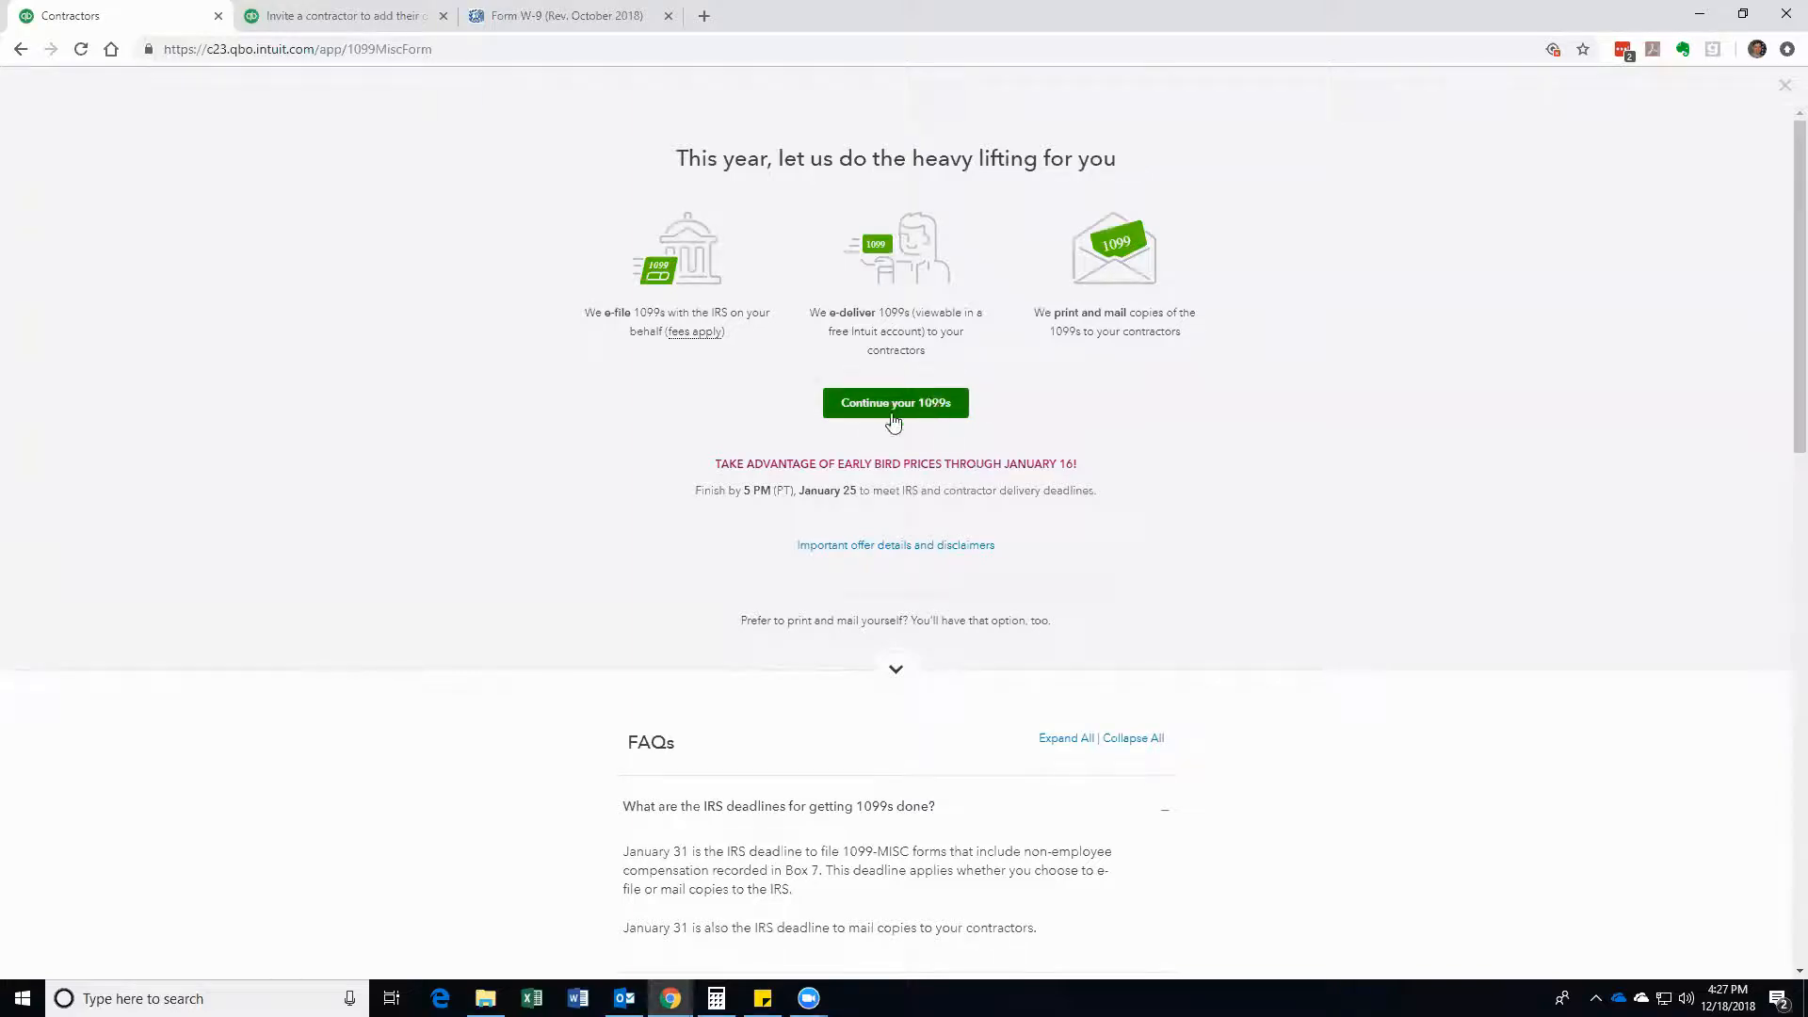
Step: Launch the Prepare 1099s wizard via 'Continue your 1099s', landing on company review
{"action": "left_click", "coordinate": [898, 415]}
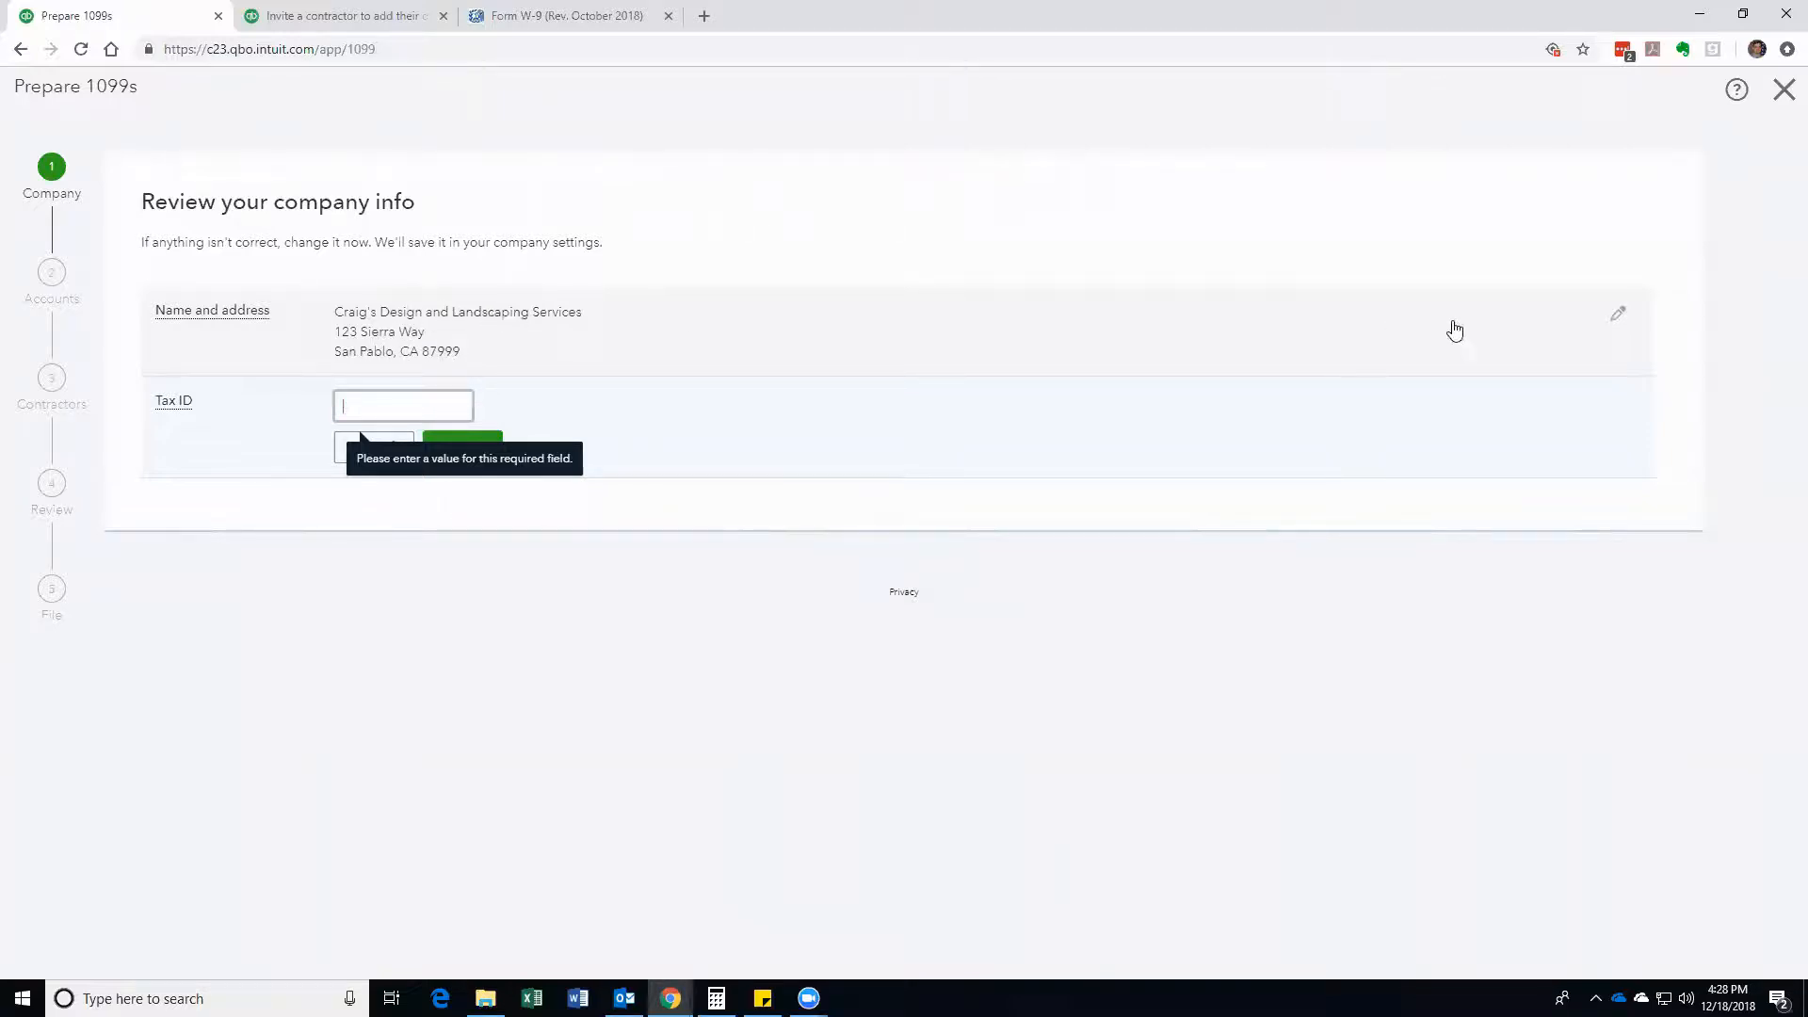
Step: Keep the company name and address, save the company's EIN as Tax ID, and continue
{"action": "left_click", "coordinate": [1619, 314]}
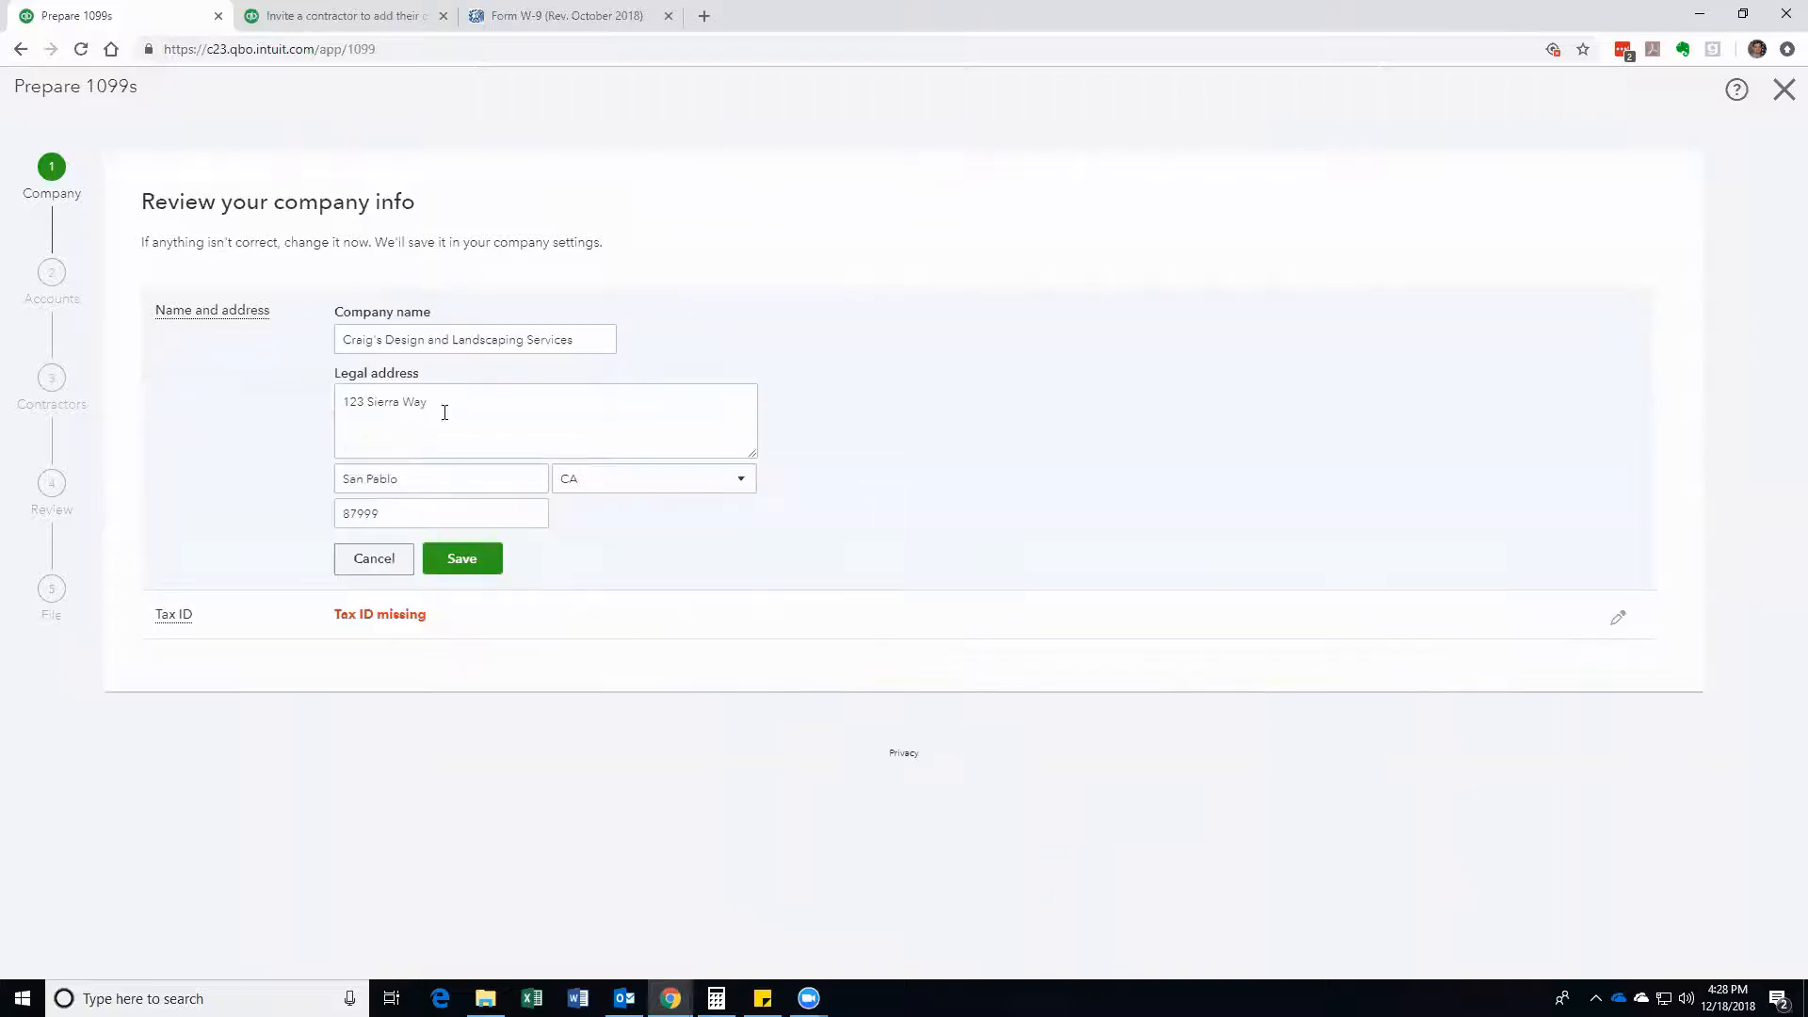
{"action": "left_click", "coordinate": [471, 560]}
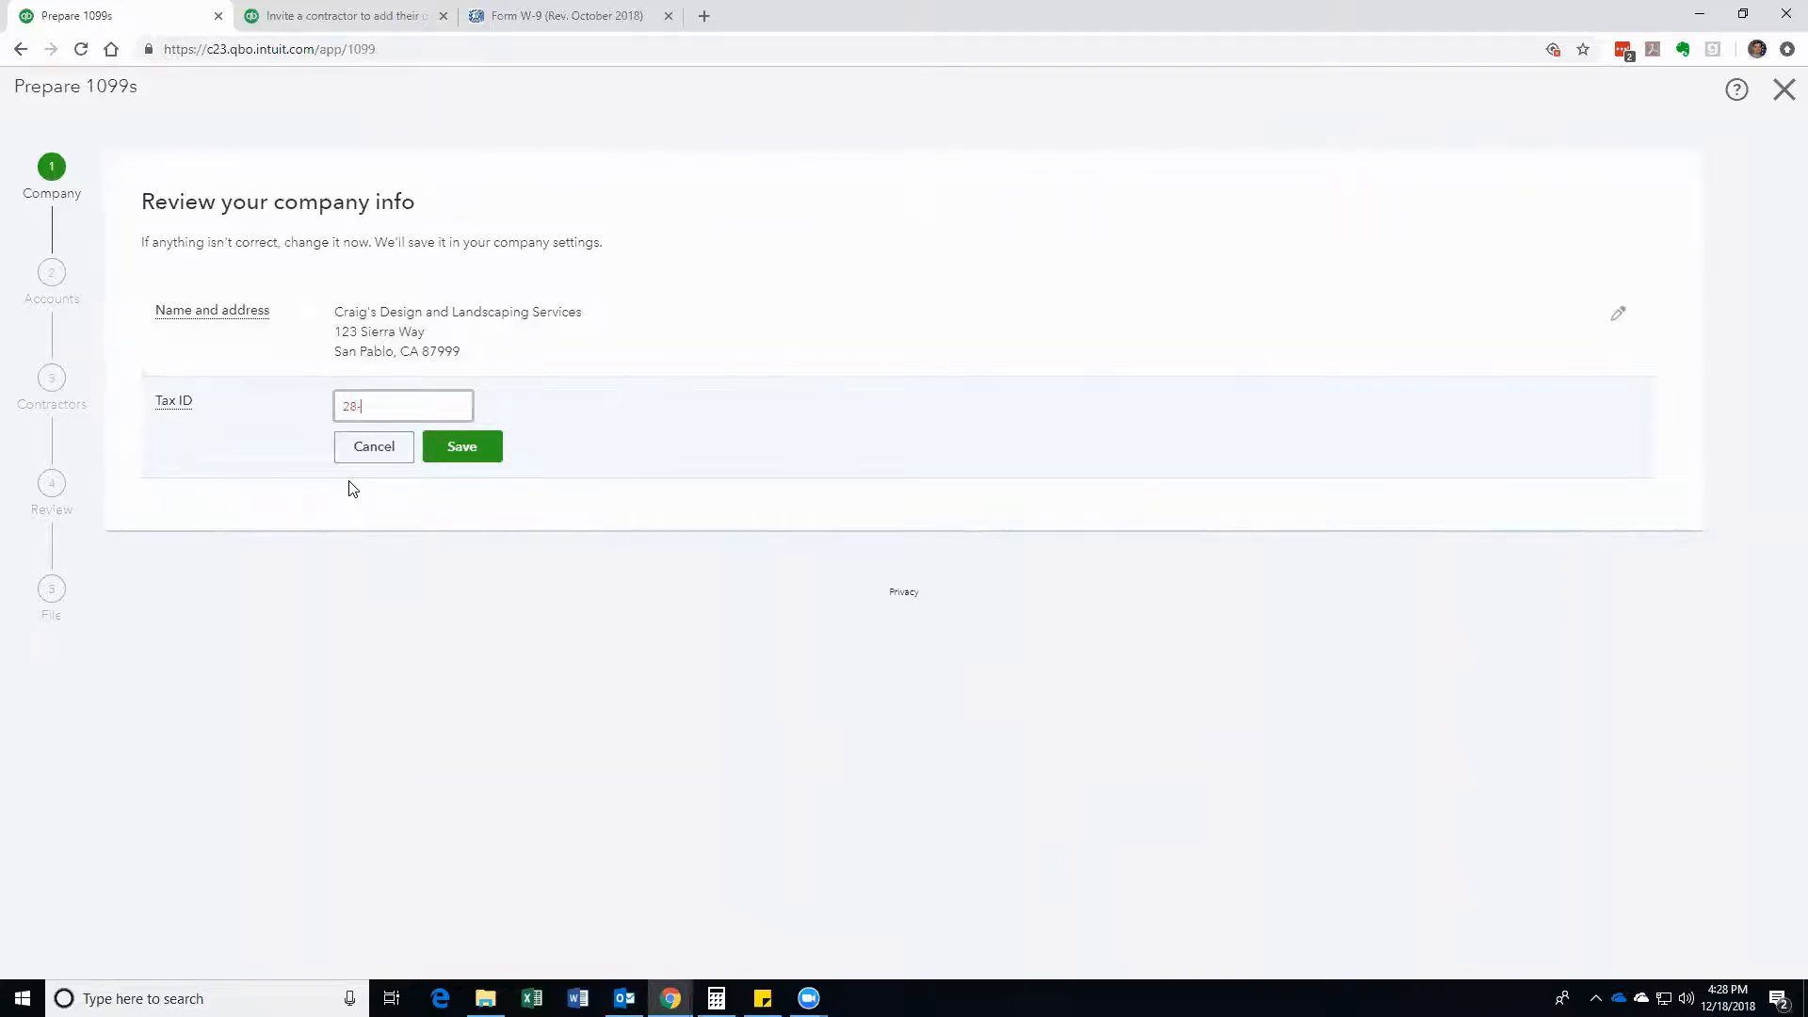
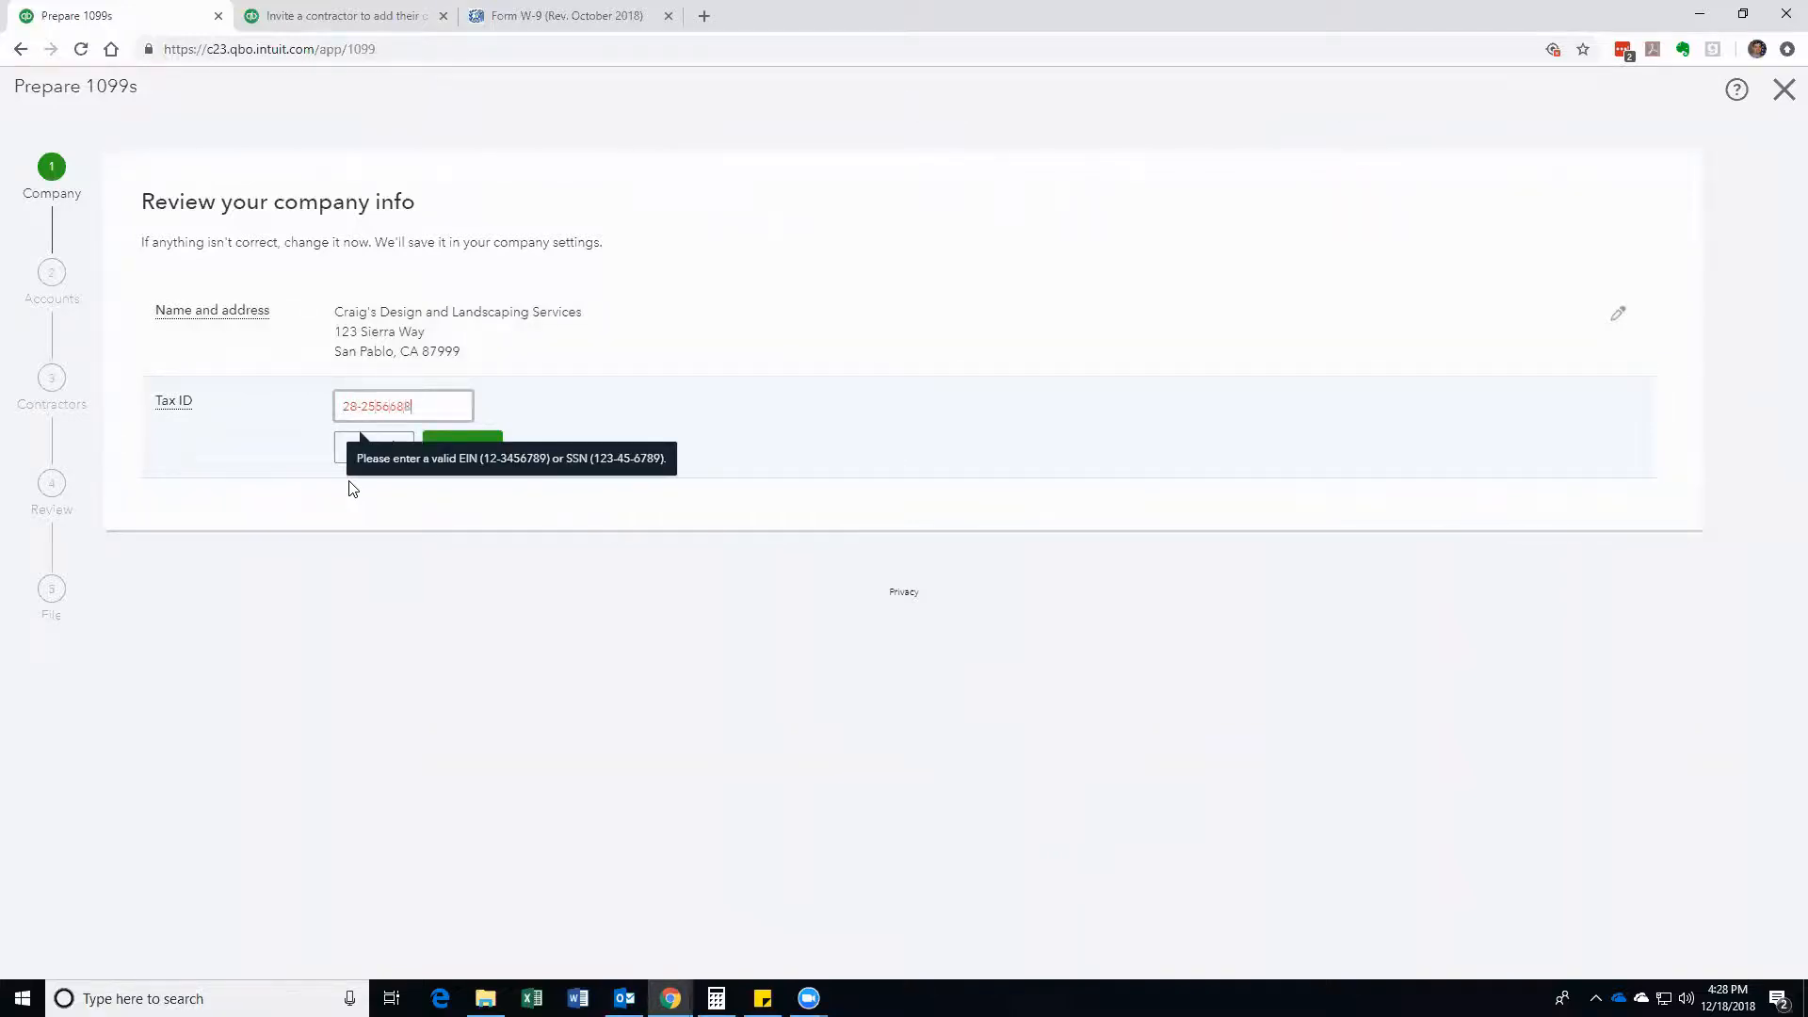
{"action": "key", "text": "BackSpace"}
{"action": "key", "text": "BackSpace"}
{"action": "key", "text": "BackSpace"}
{"action": "key", "text": "BackSpace"}
{"action": "key", "text": "BackSpace"}
{"action": "key", "text": "BackSpace"}
{"action": "key", "text": "BackSpace"}
{"action": "key", "text": "BackSpace"}
{"action": "key", "text": "BackSpace"}
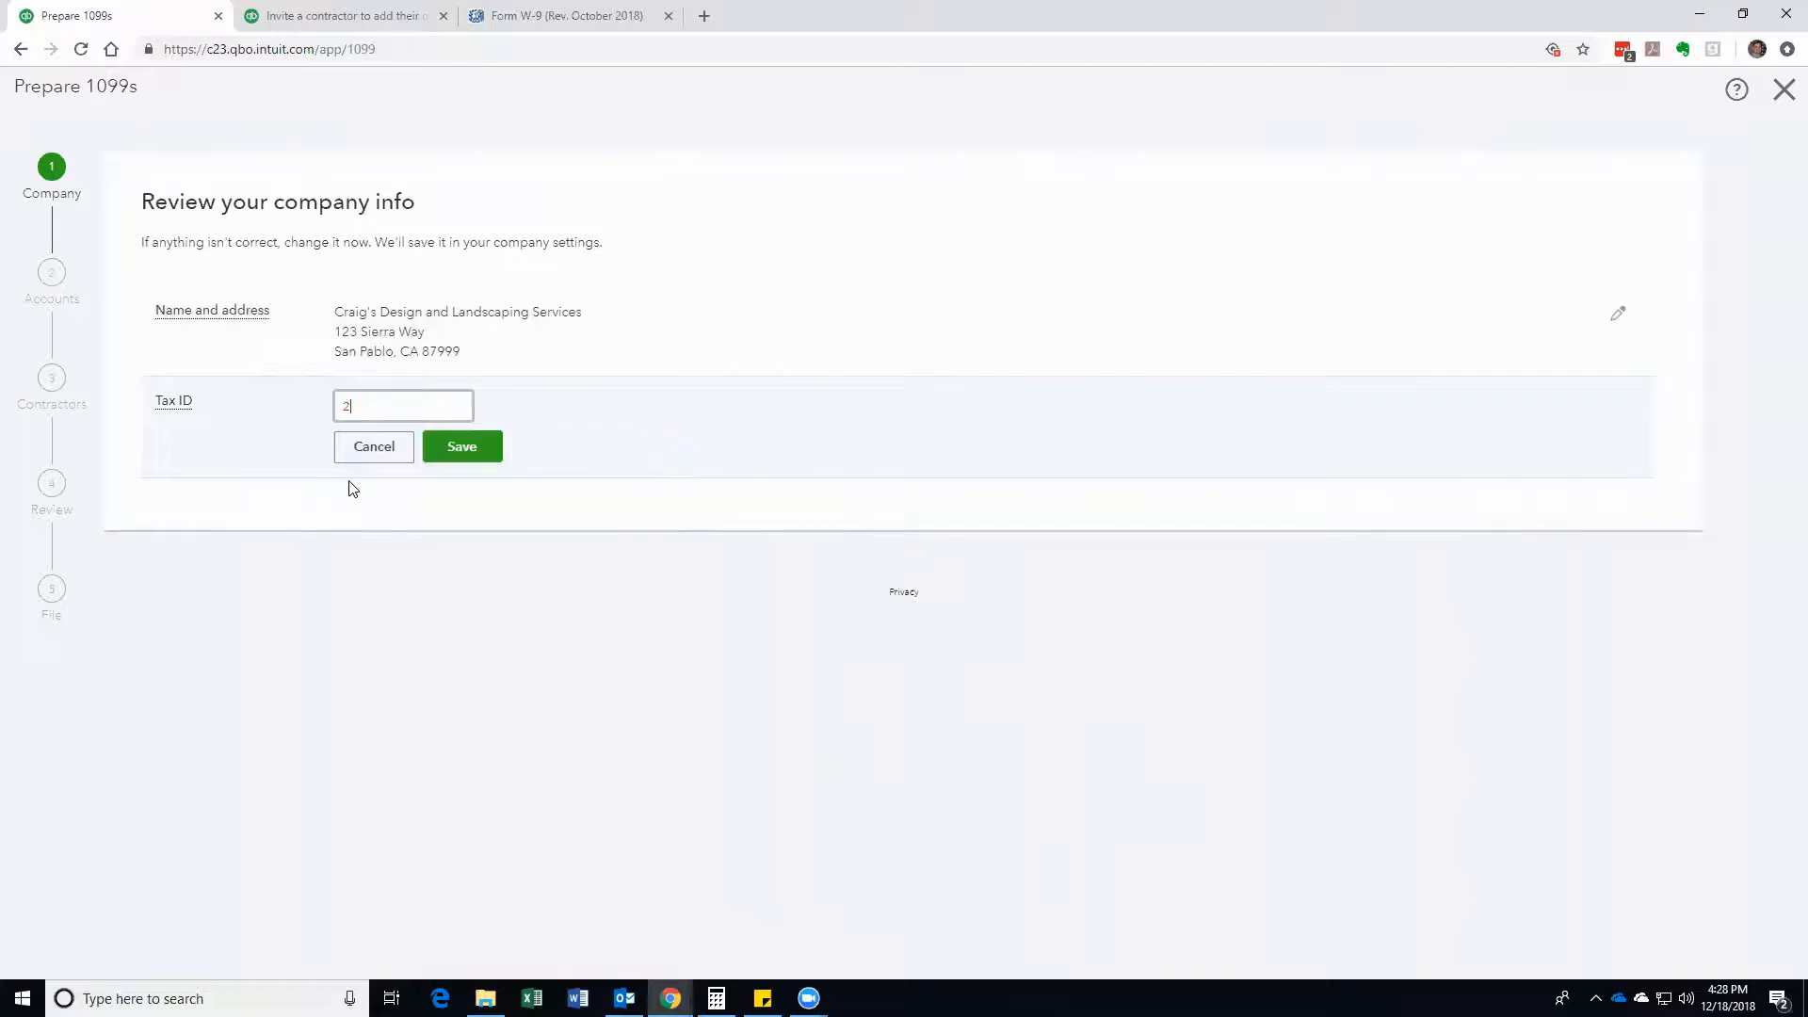
{"action": "left_click", "coordinate": [456, 446]}
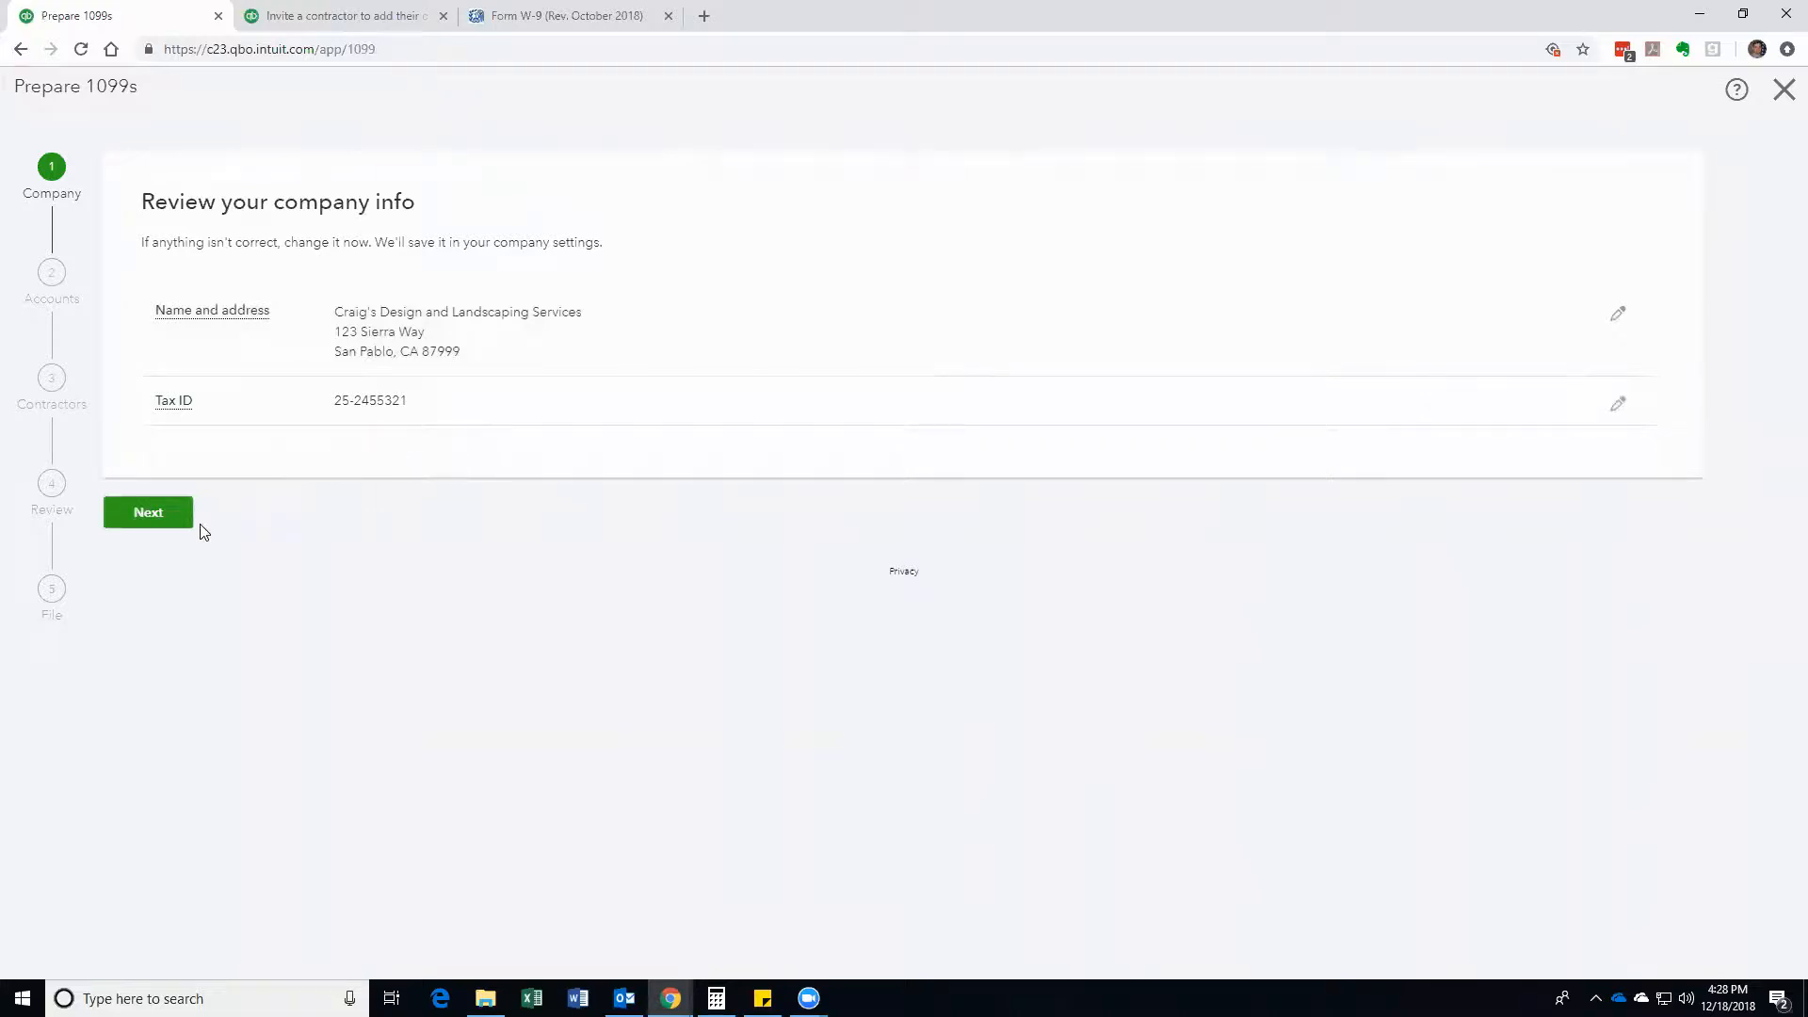
{"action": "left_click", "coordinate": [164, 523]}
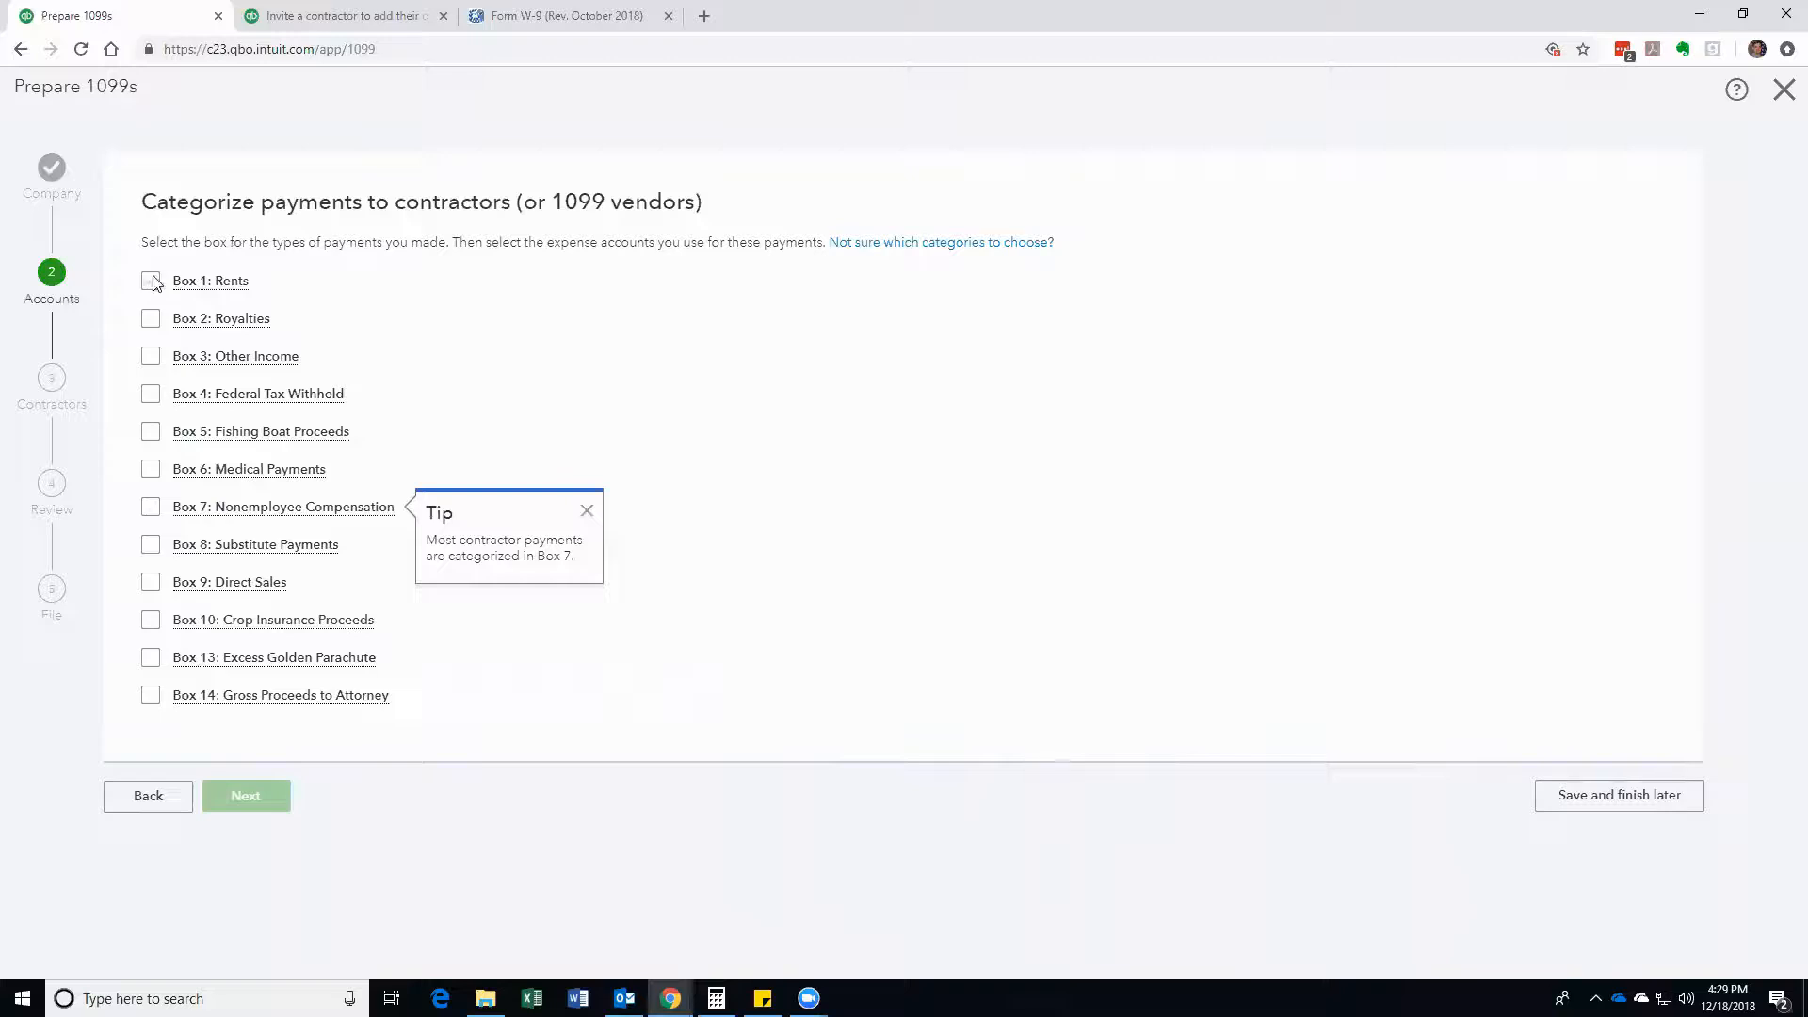
Step: Check Box 1: Rents and browse its account list without selecting an account
{"action": "left_click", "coordinate": [150, 280]}
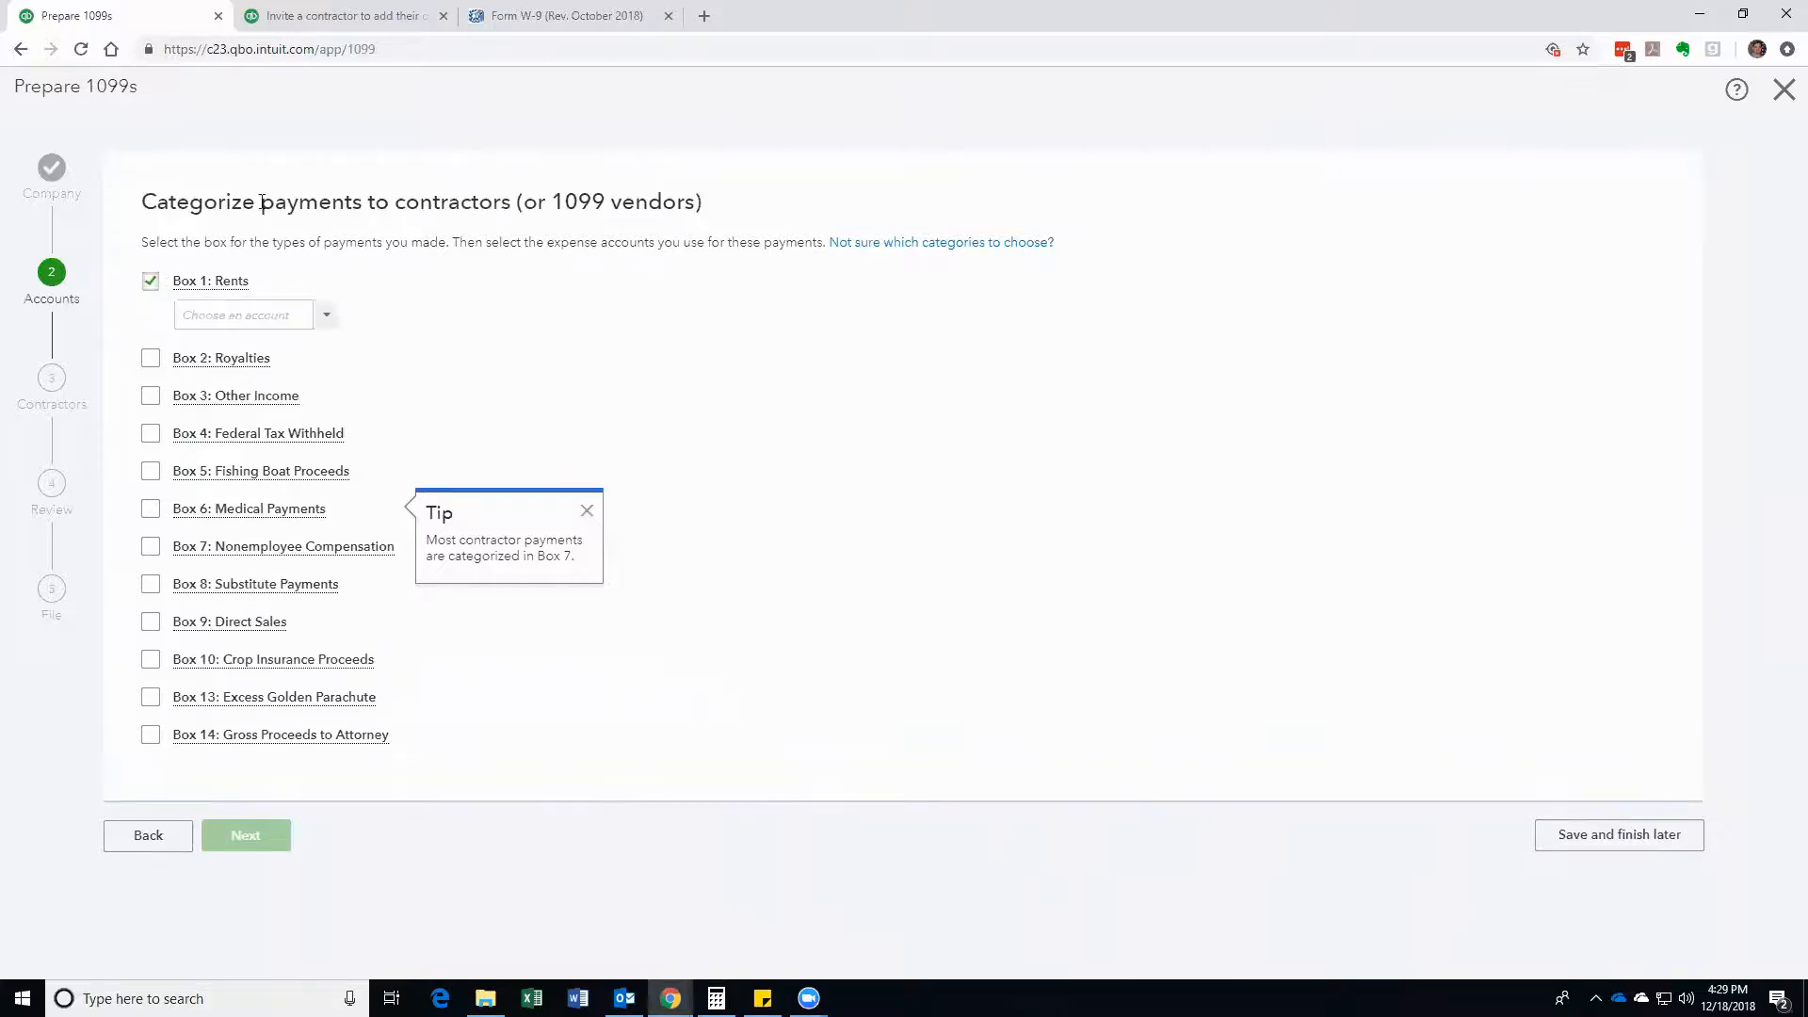
{"action": "left_click", "coordinate": [327, 315]}
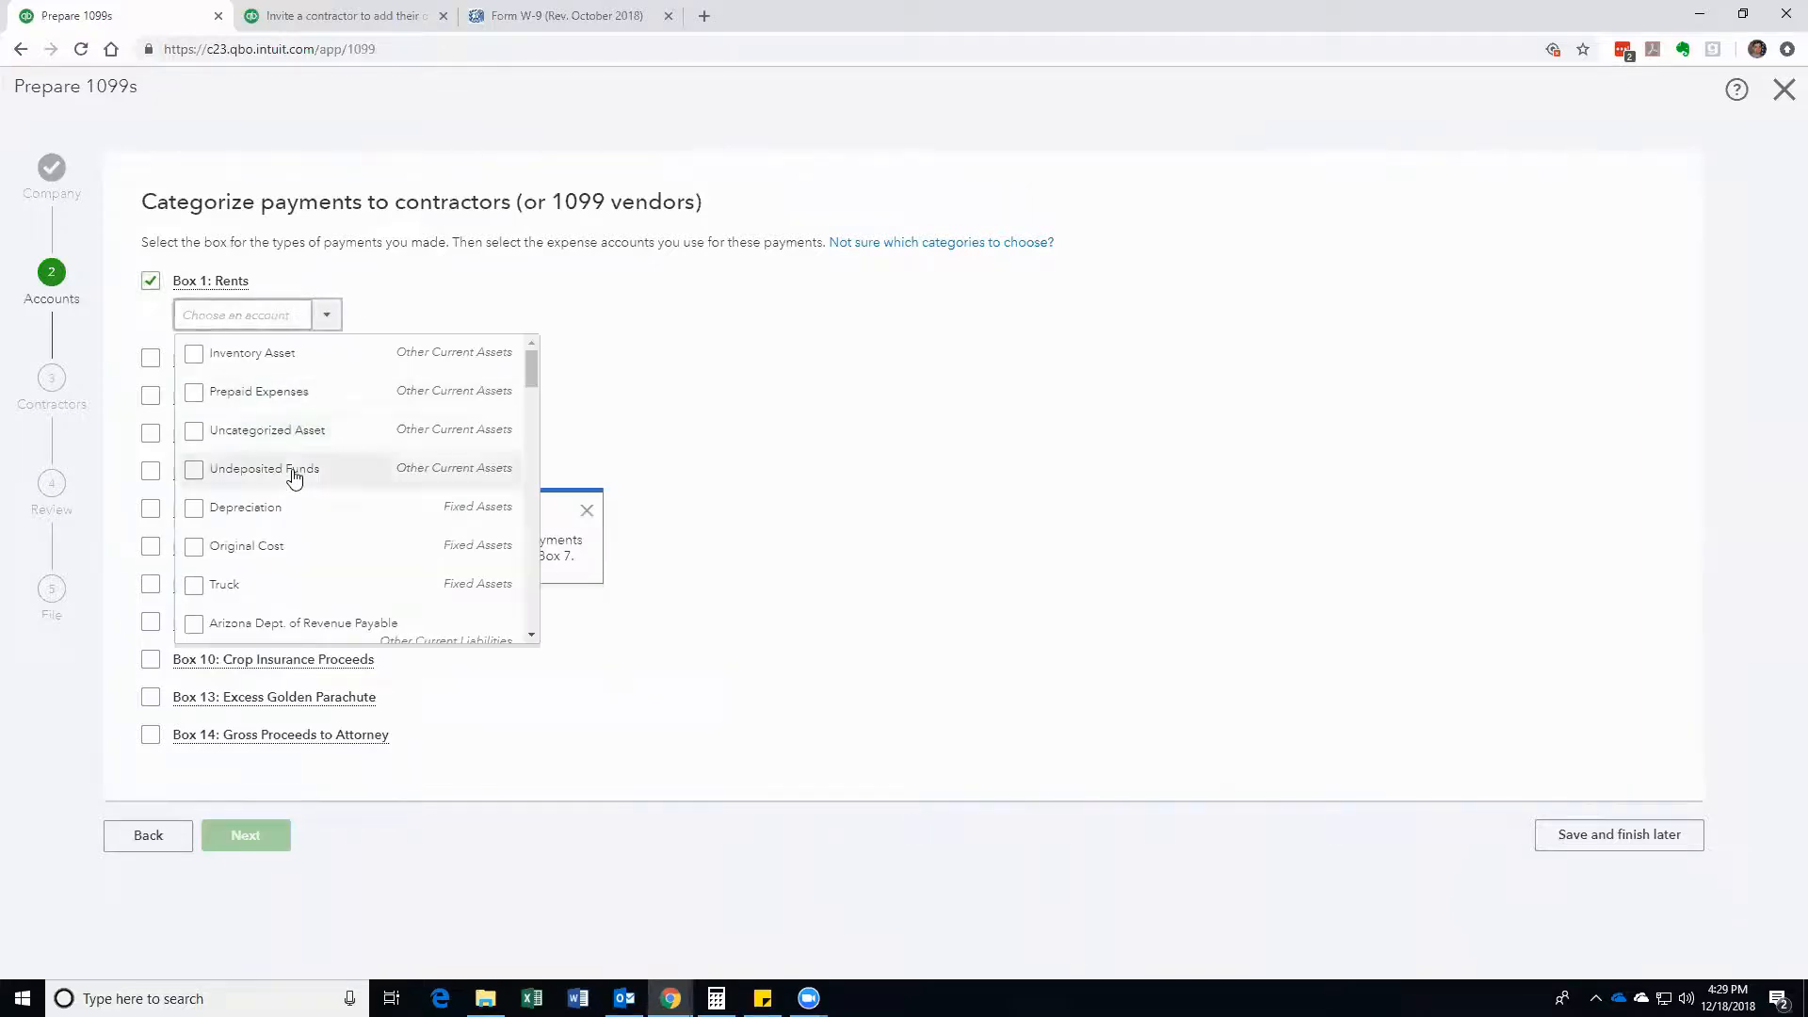
{"action": "scroll", "coordinate": [294, 478], "scroll_direction": "down", "scroll_amount": 8}
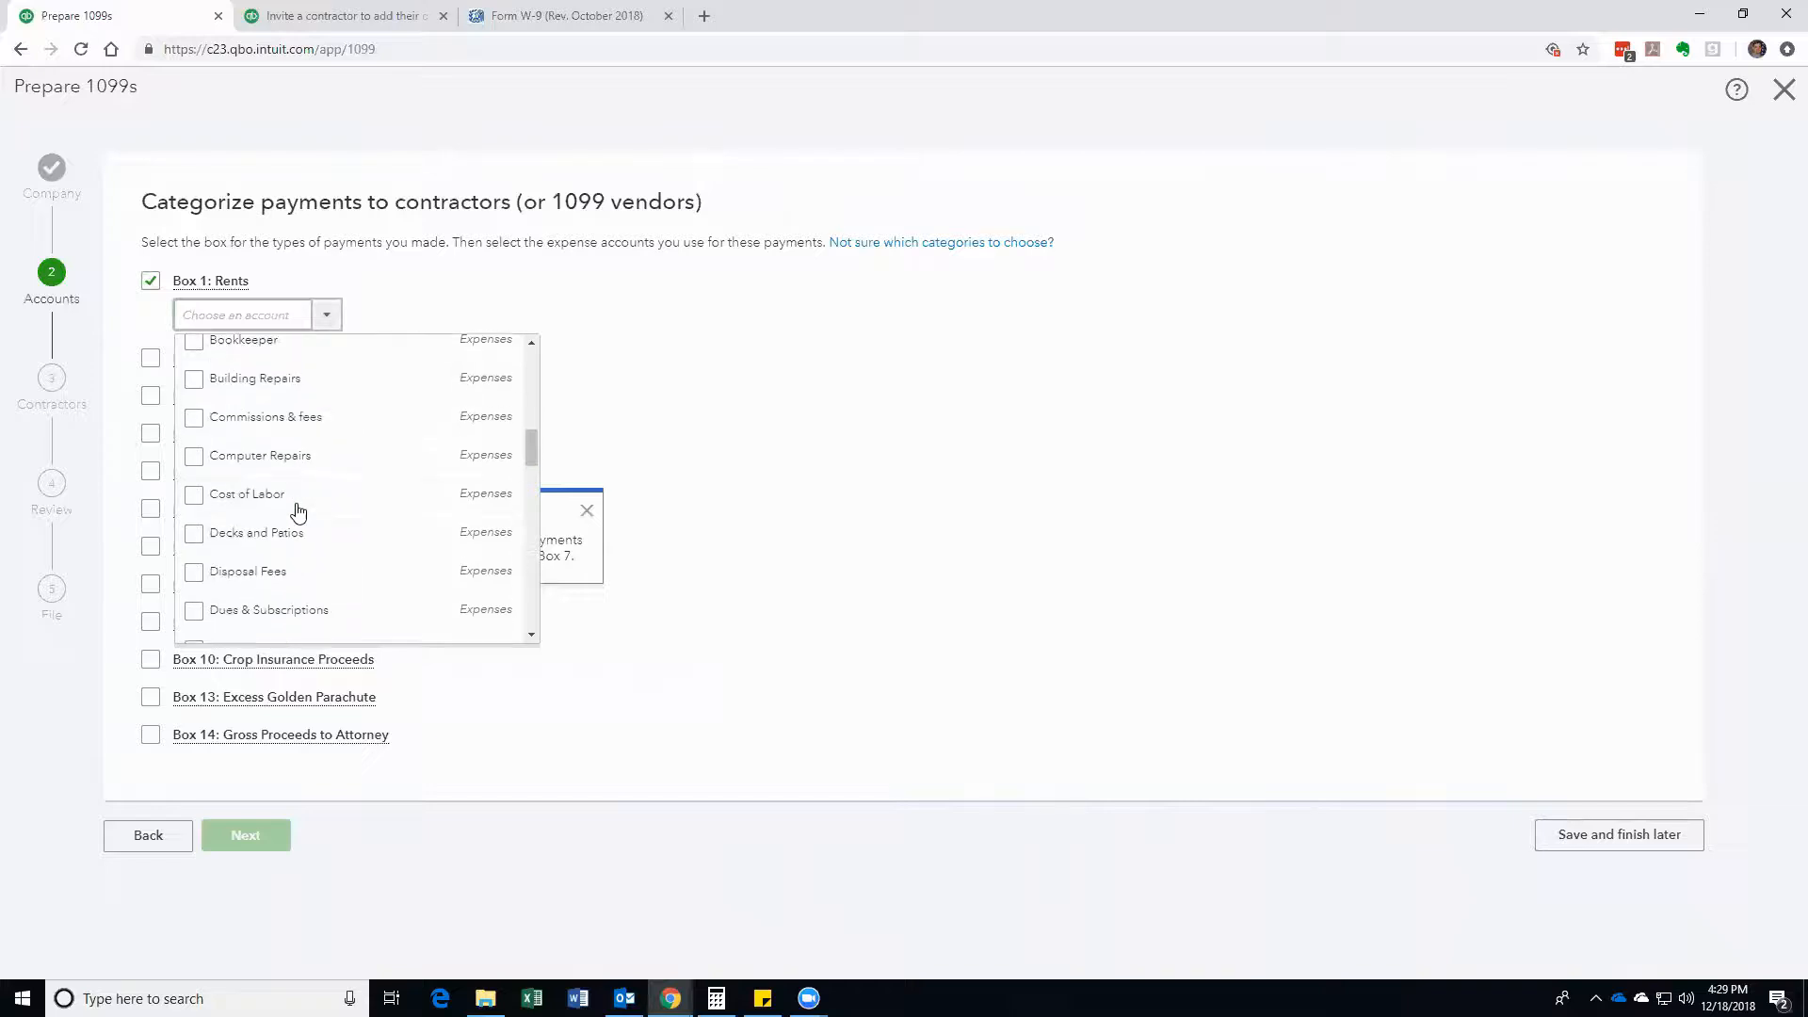
{"action": "scroll", "coordinate": [298, 512], "scroll_direction": "down", "scroll_amount": 6}
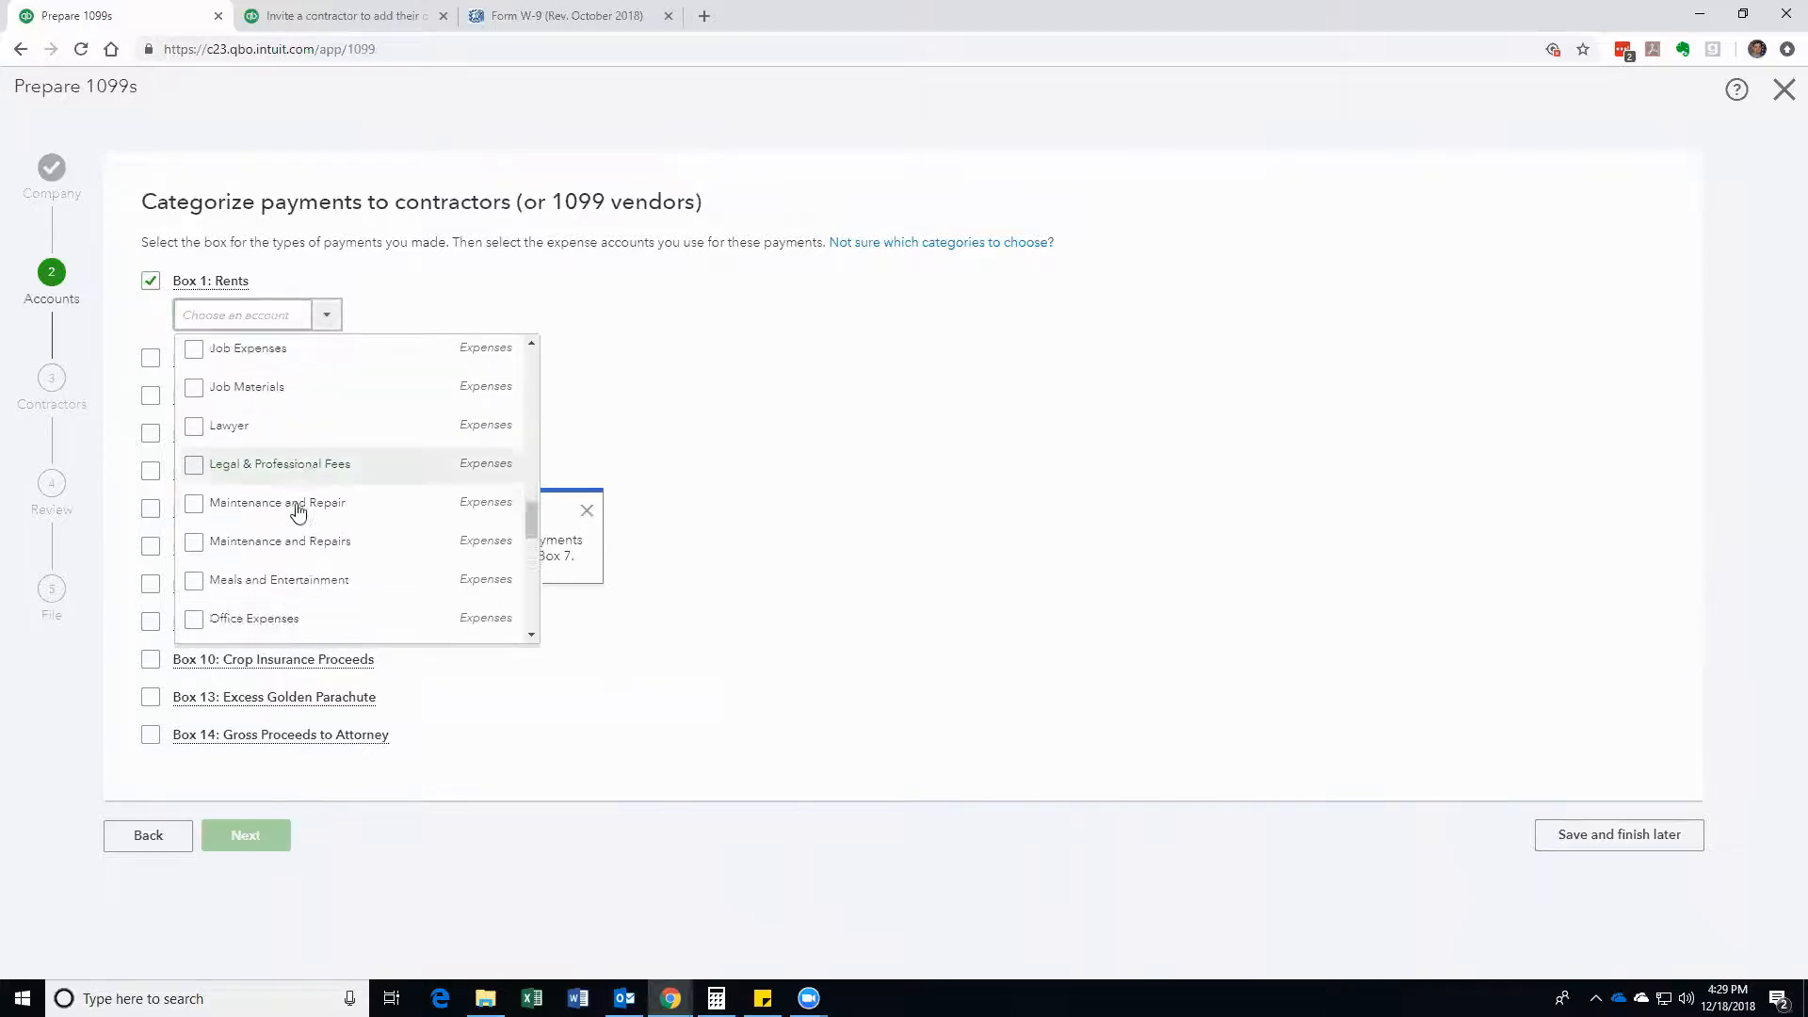
{"action": "scroll", "coordinate": [298, 511], "scroll_direction": "down", "scroll_amount": 2}
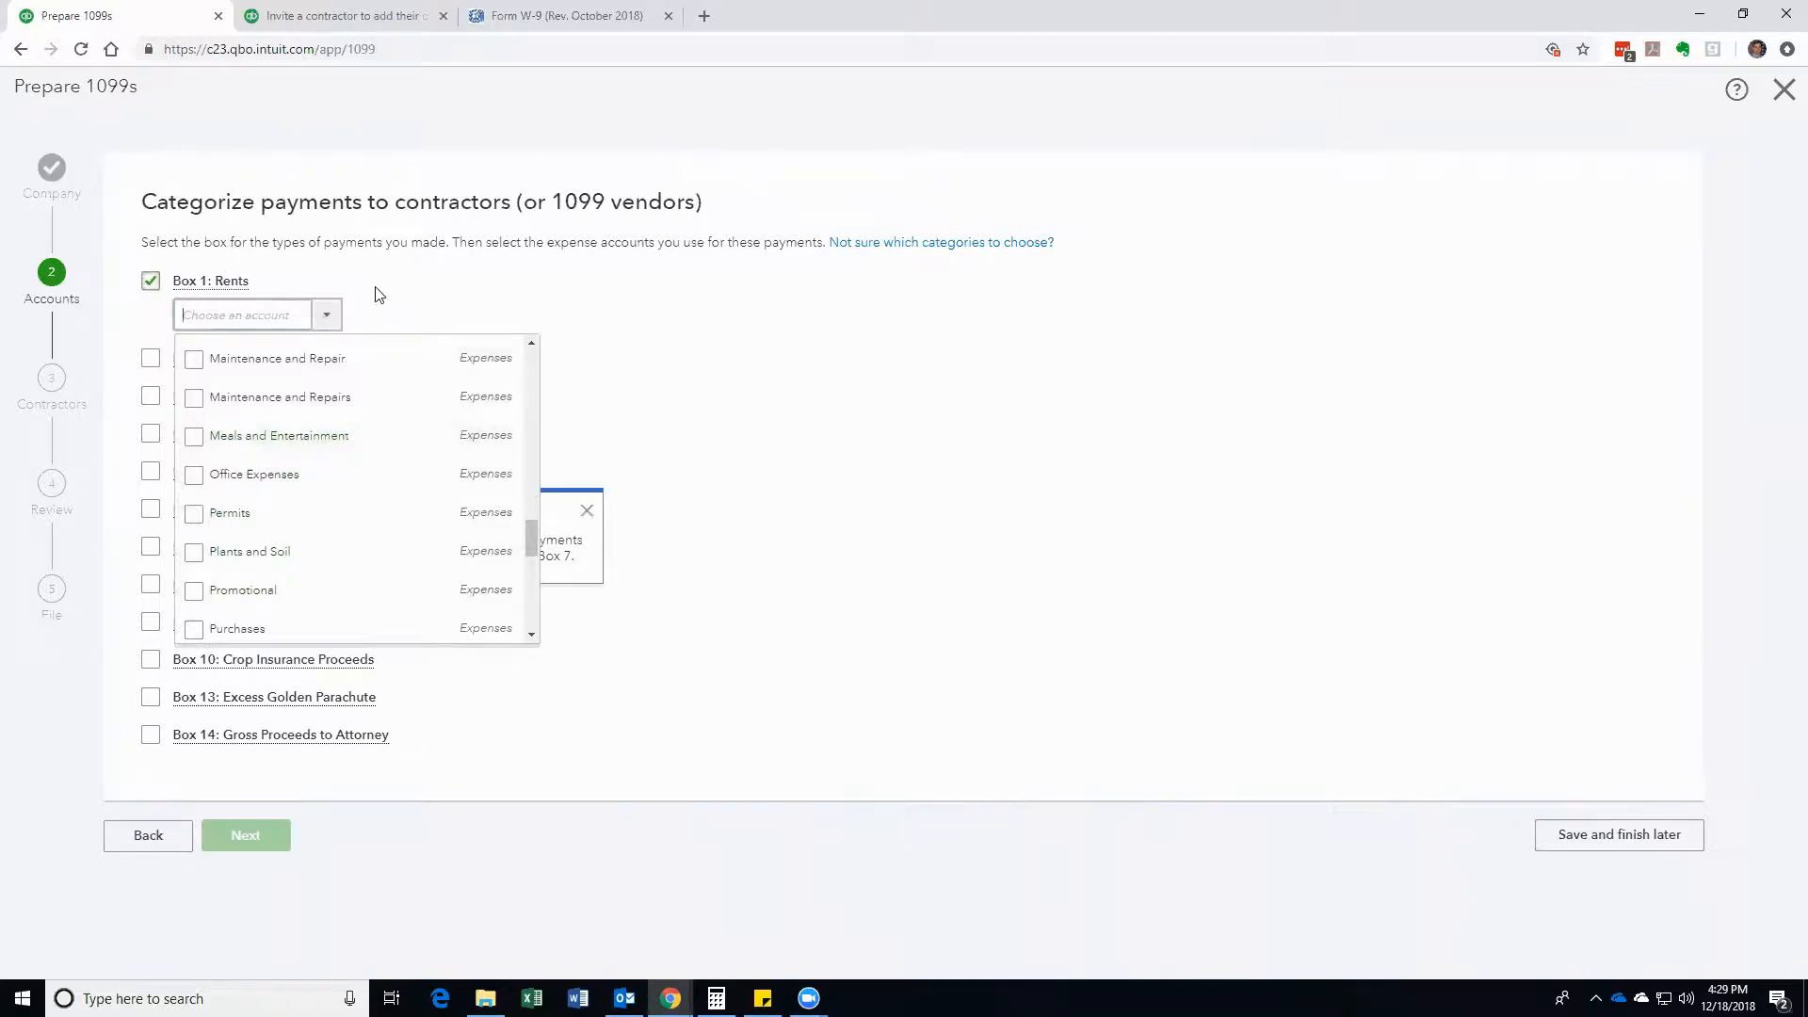
{"action": "left_click", "coordinate": [418, 286]}
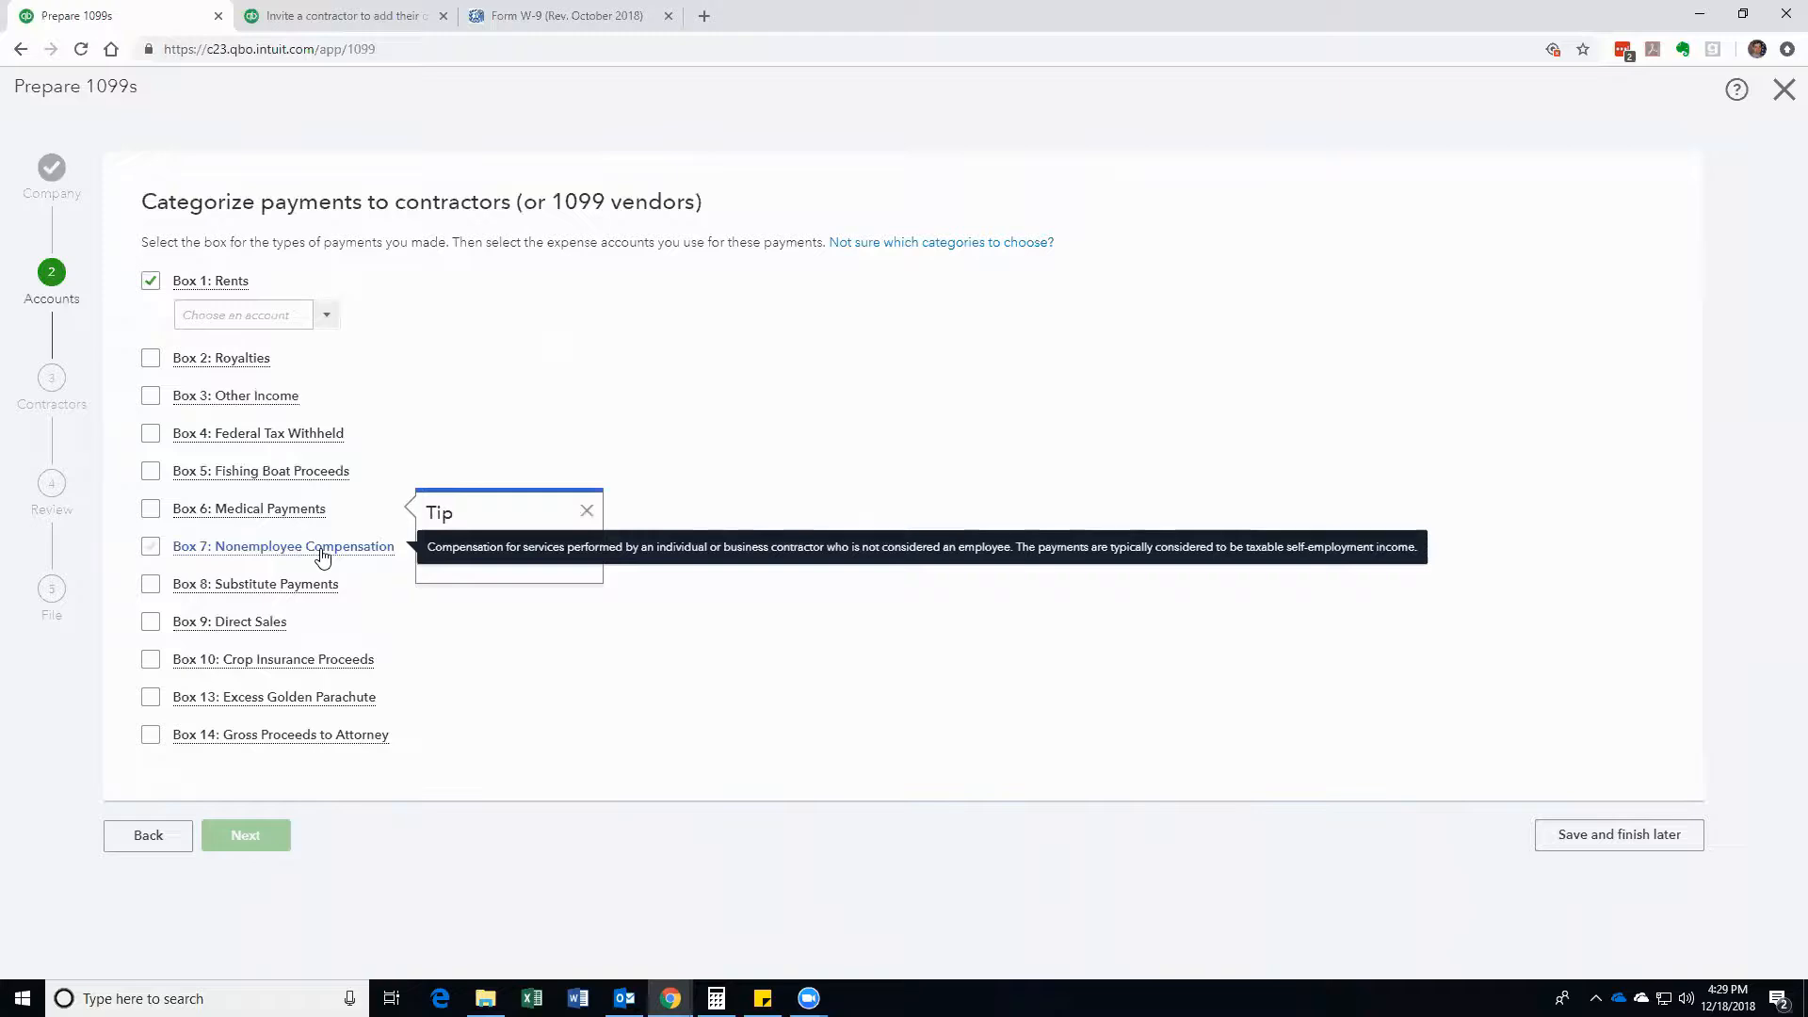
Step: Check Box 7: Nonemployee Compensation, map it to Cost of Labor, and dismiss the tip
{"action": "left_click", "coordinate": [151, 555]}
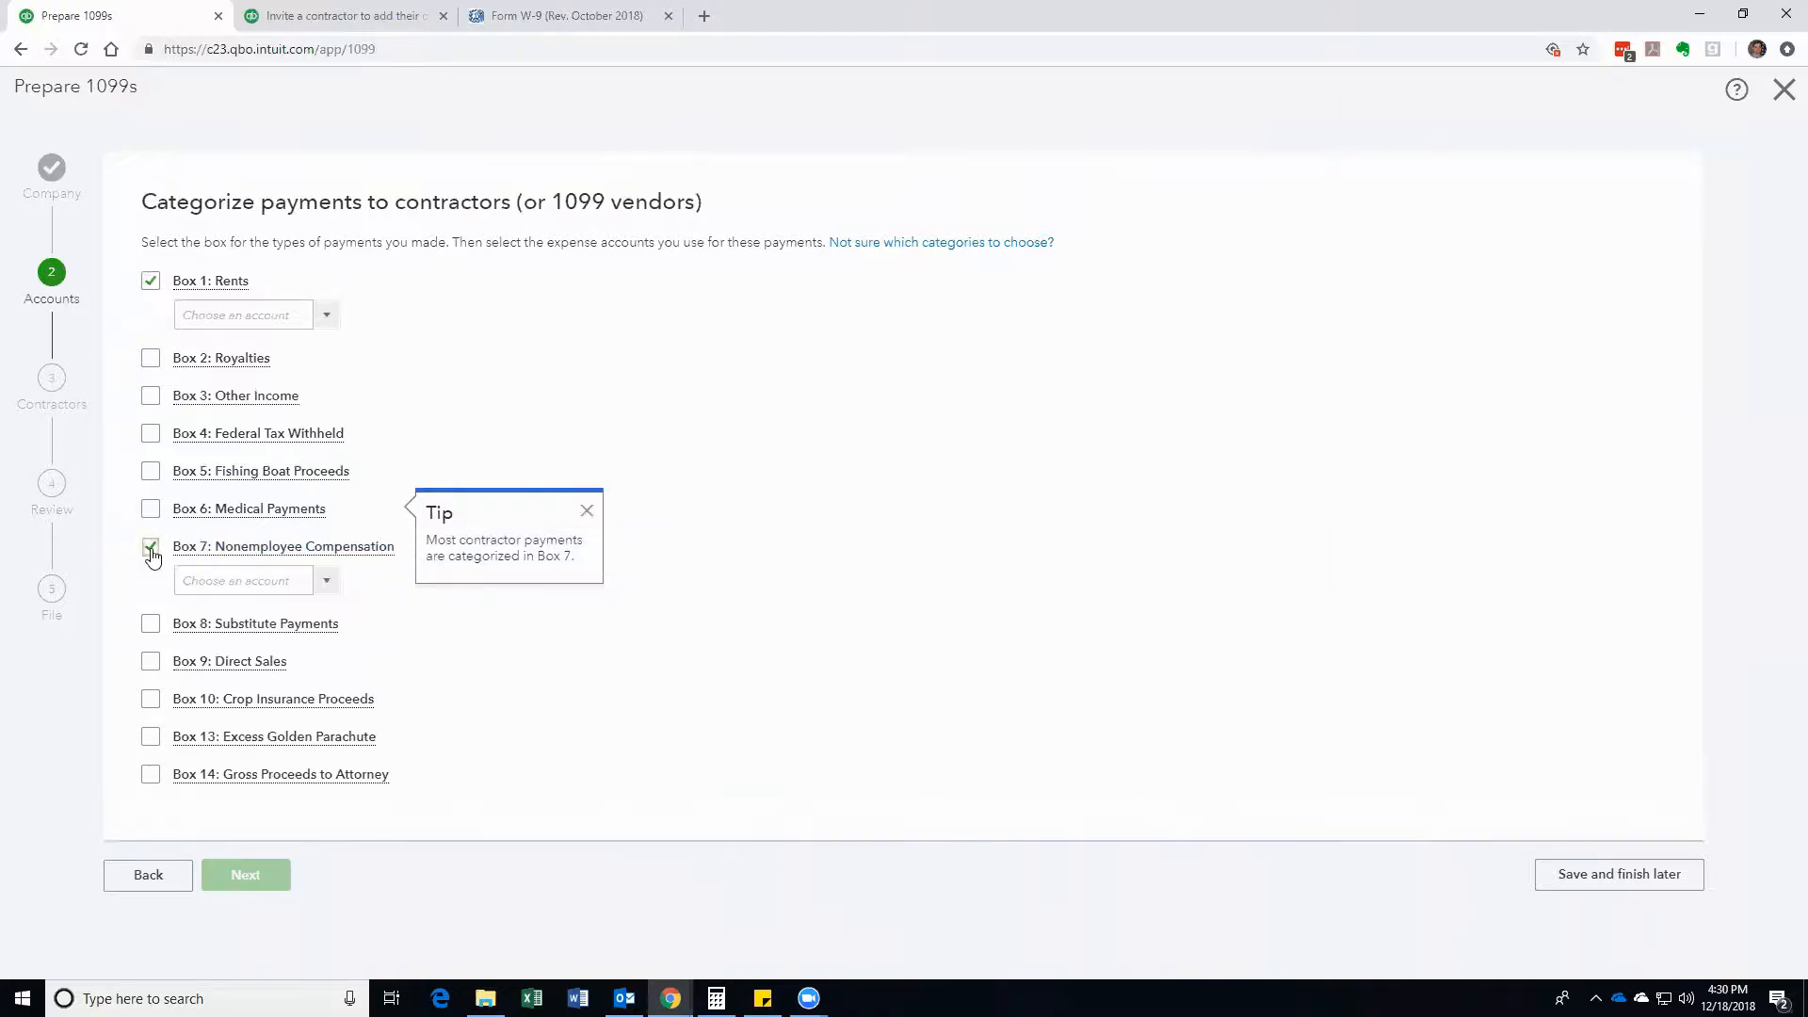
{"action": "left_click", "coordinate": [325, 582]}
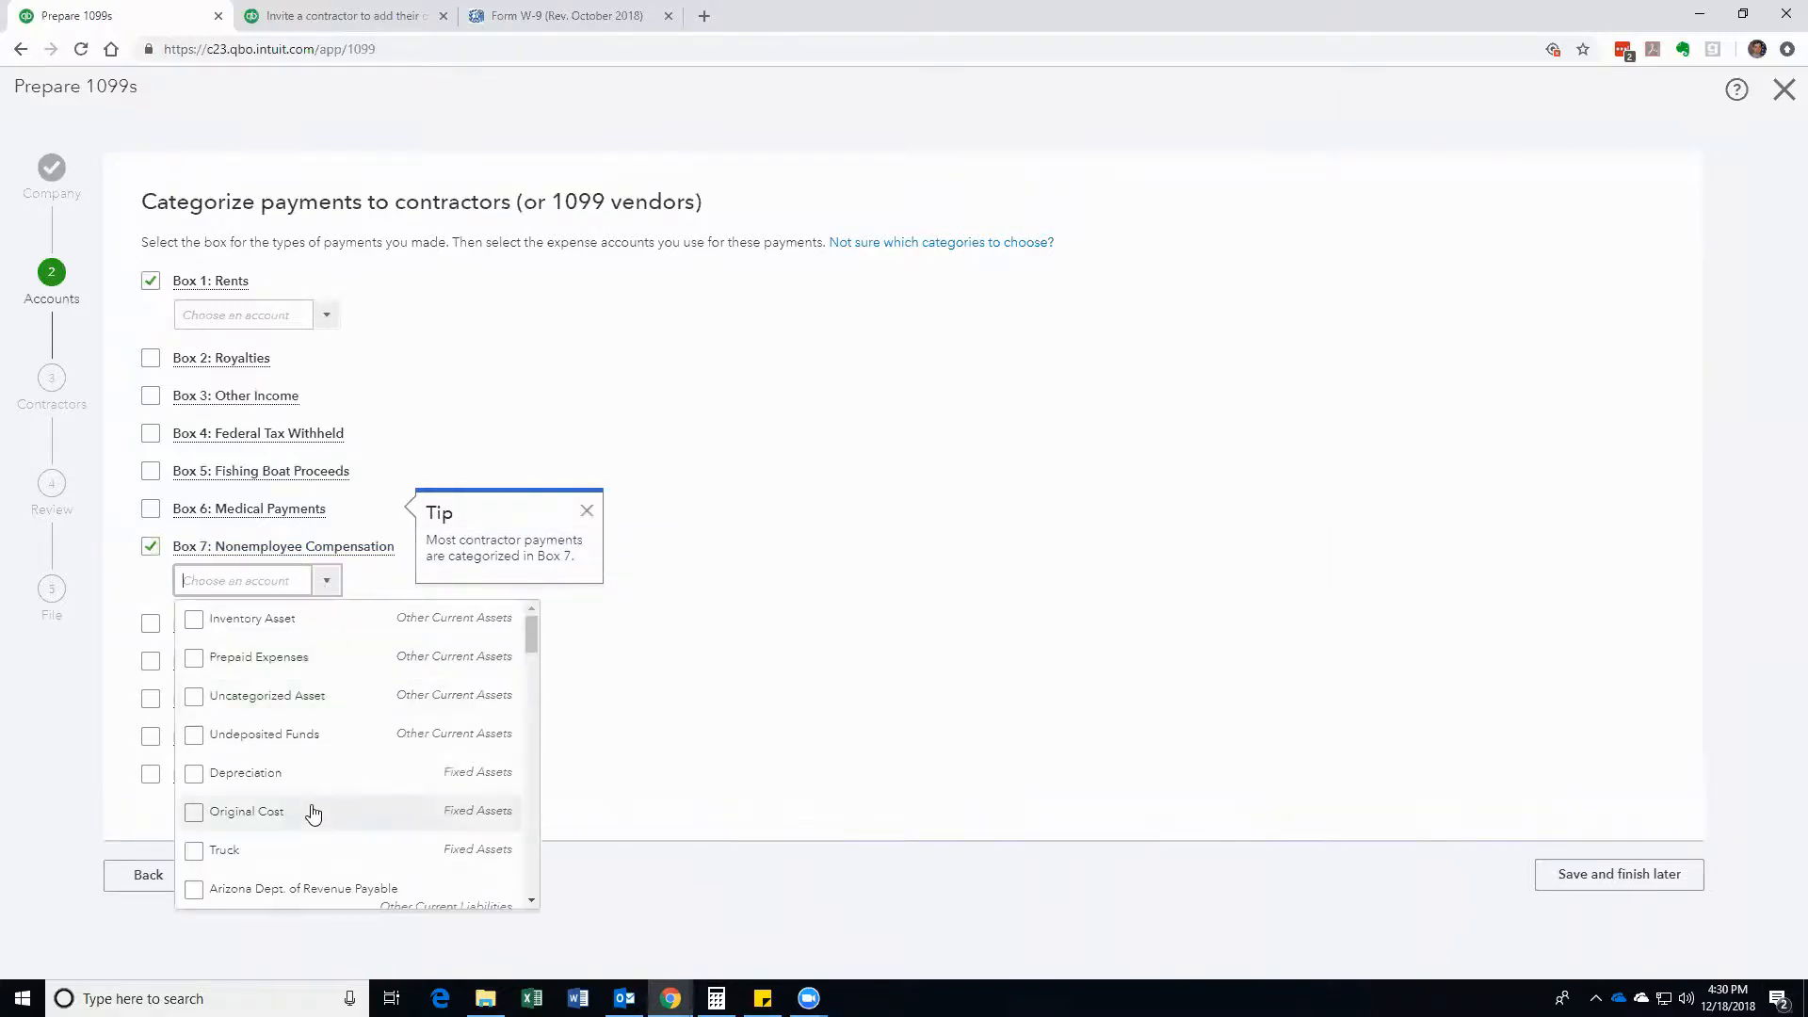
{"action": "scroll", "coordinate": [318, 776], "scroll_direction": "down", "scroll_amount": 5}
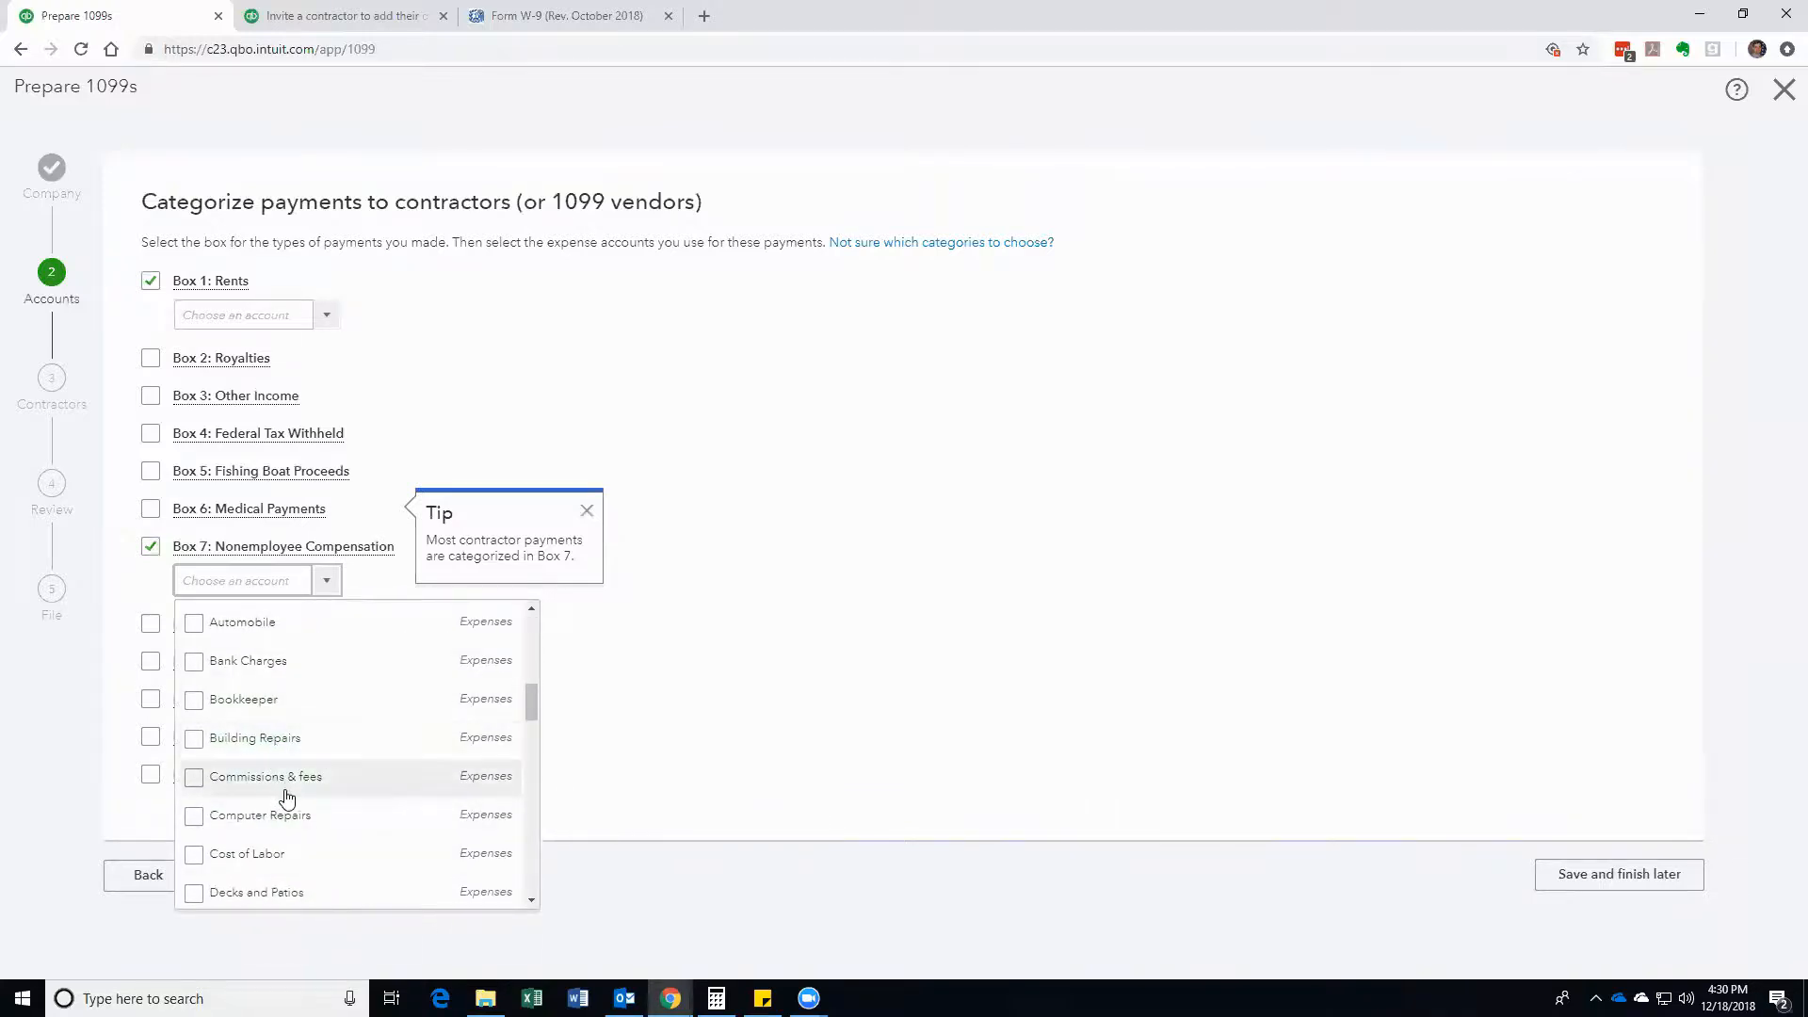
{"action": "scroll", "coordinate": [286, 791], "scroll_direction": "down", "scroll_amount": 1}
{"action": "scroll", "coordinate": [287, 799], "scroll_direction": "down", "scroll_amount": 1}
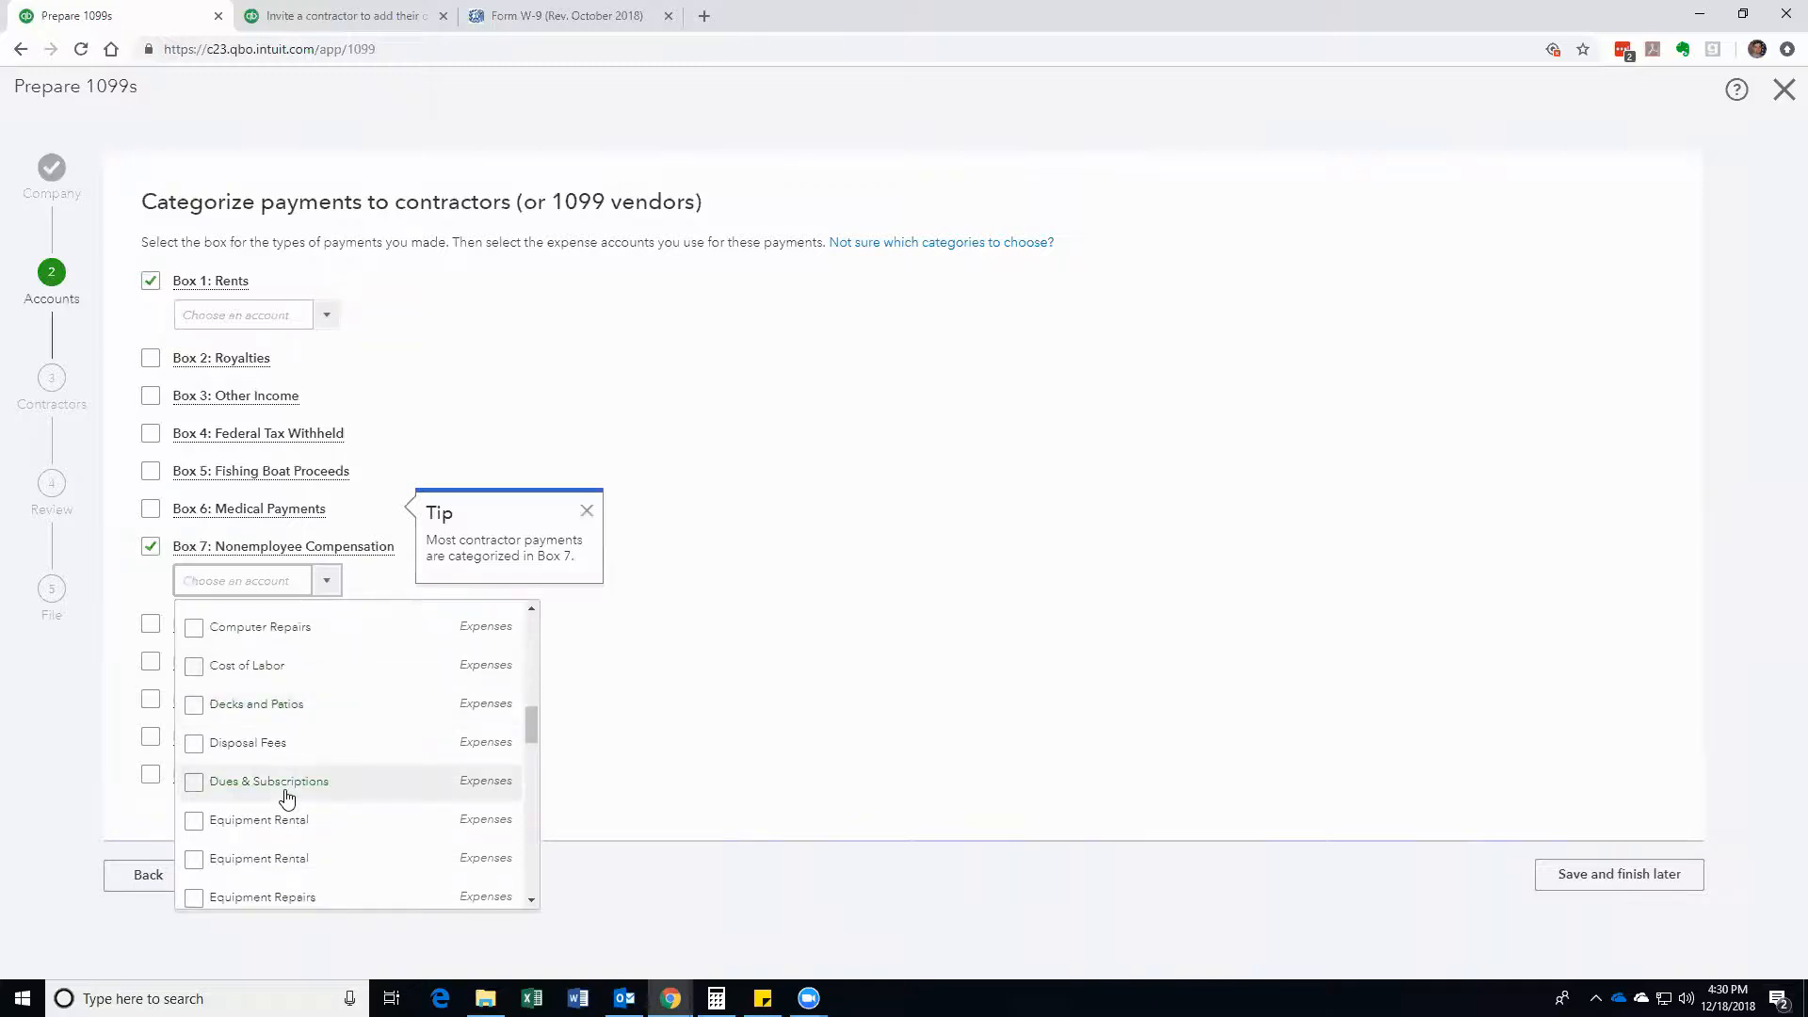
{"action": "left_click", "coordinate": [194, 667]}
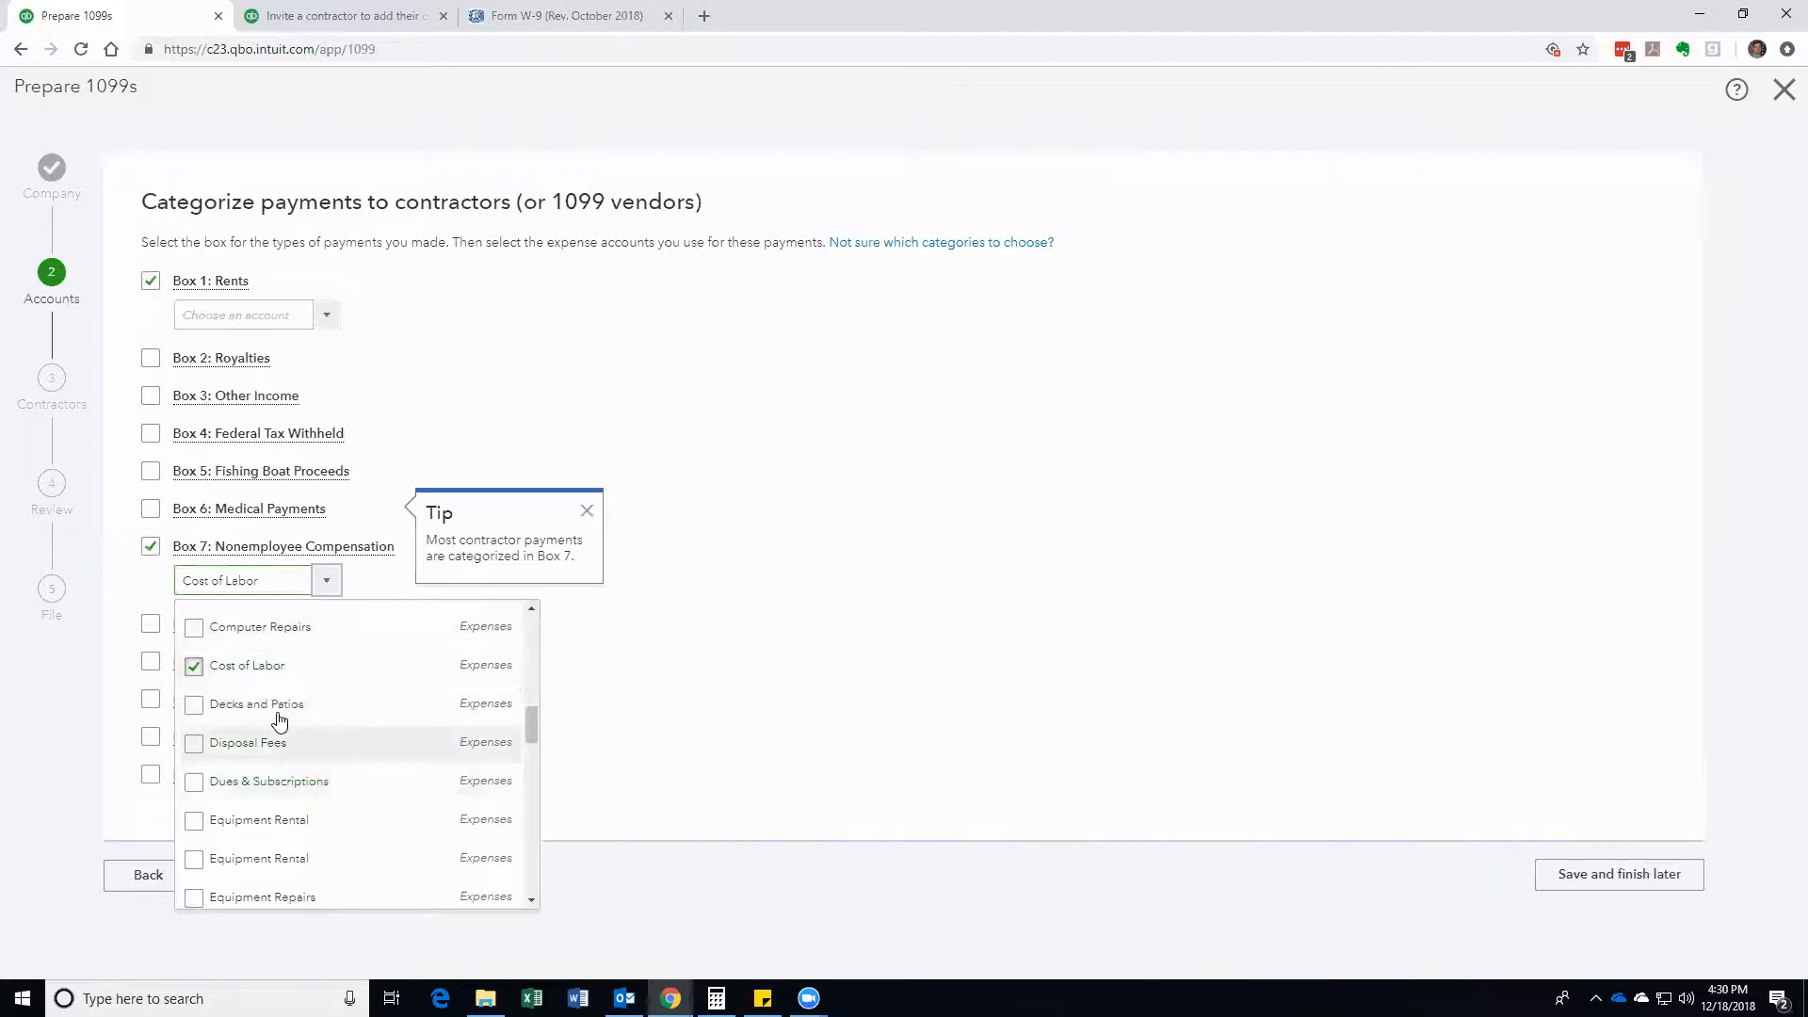
{"action": "scroll", "coordinate": [275, 820], "scroll_direction": "down", "scroll_amount": 1}
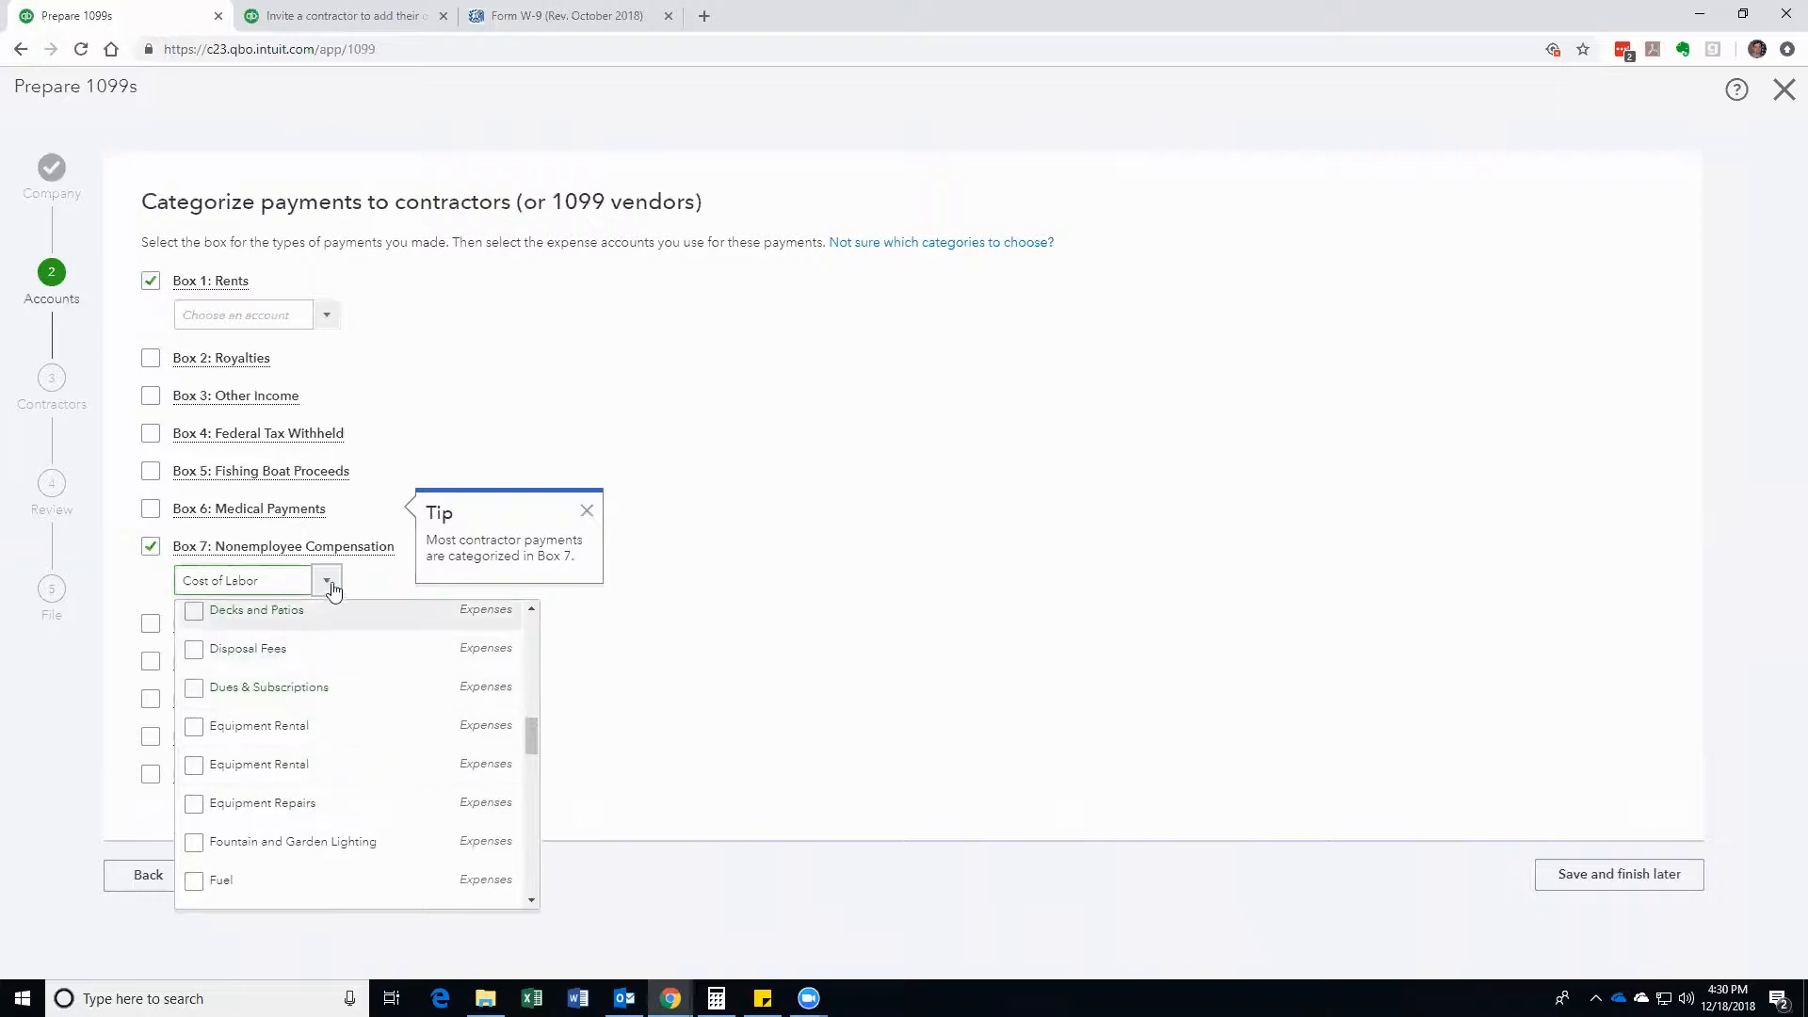
{"action": "left_click", "coordinate": [586, 512]}
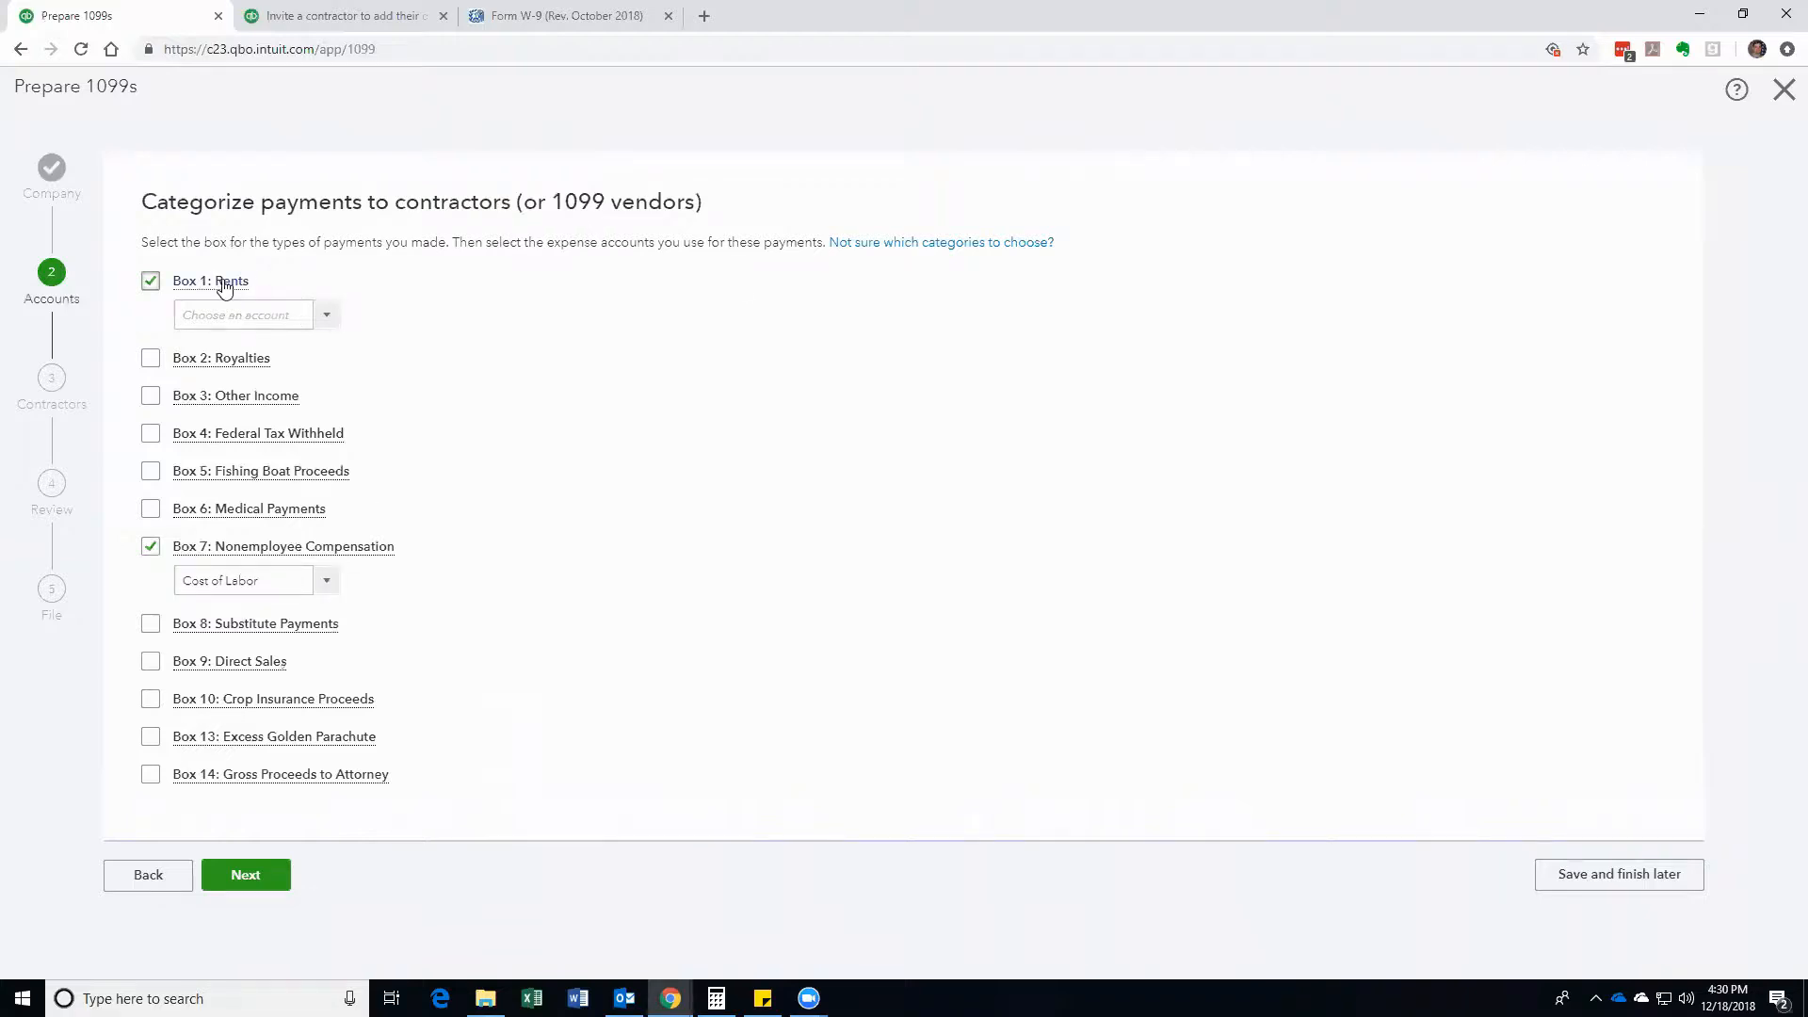
{"action": "mouse_move", "coordinate": [224, 287]}
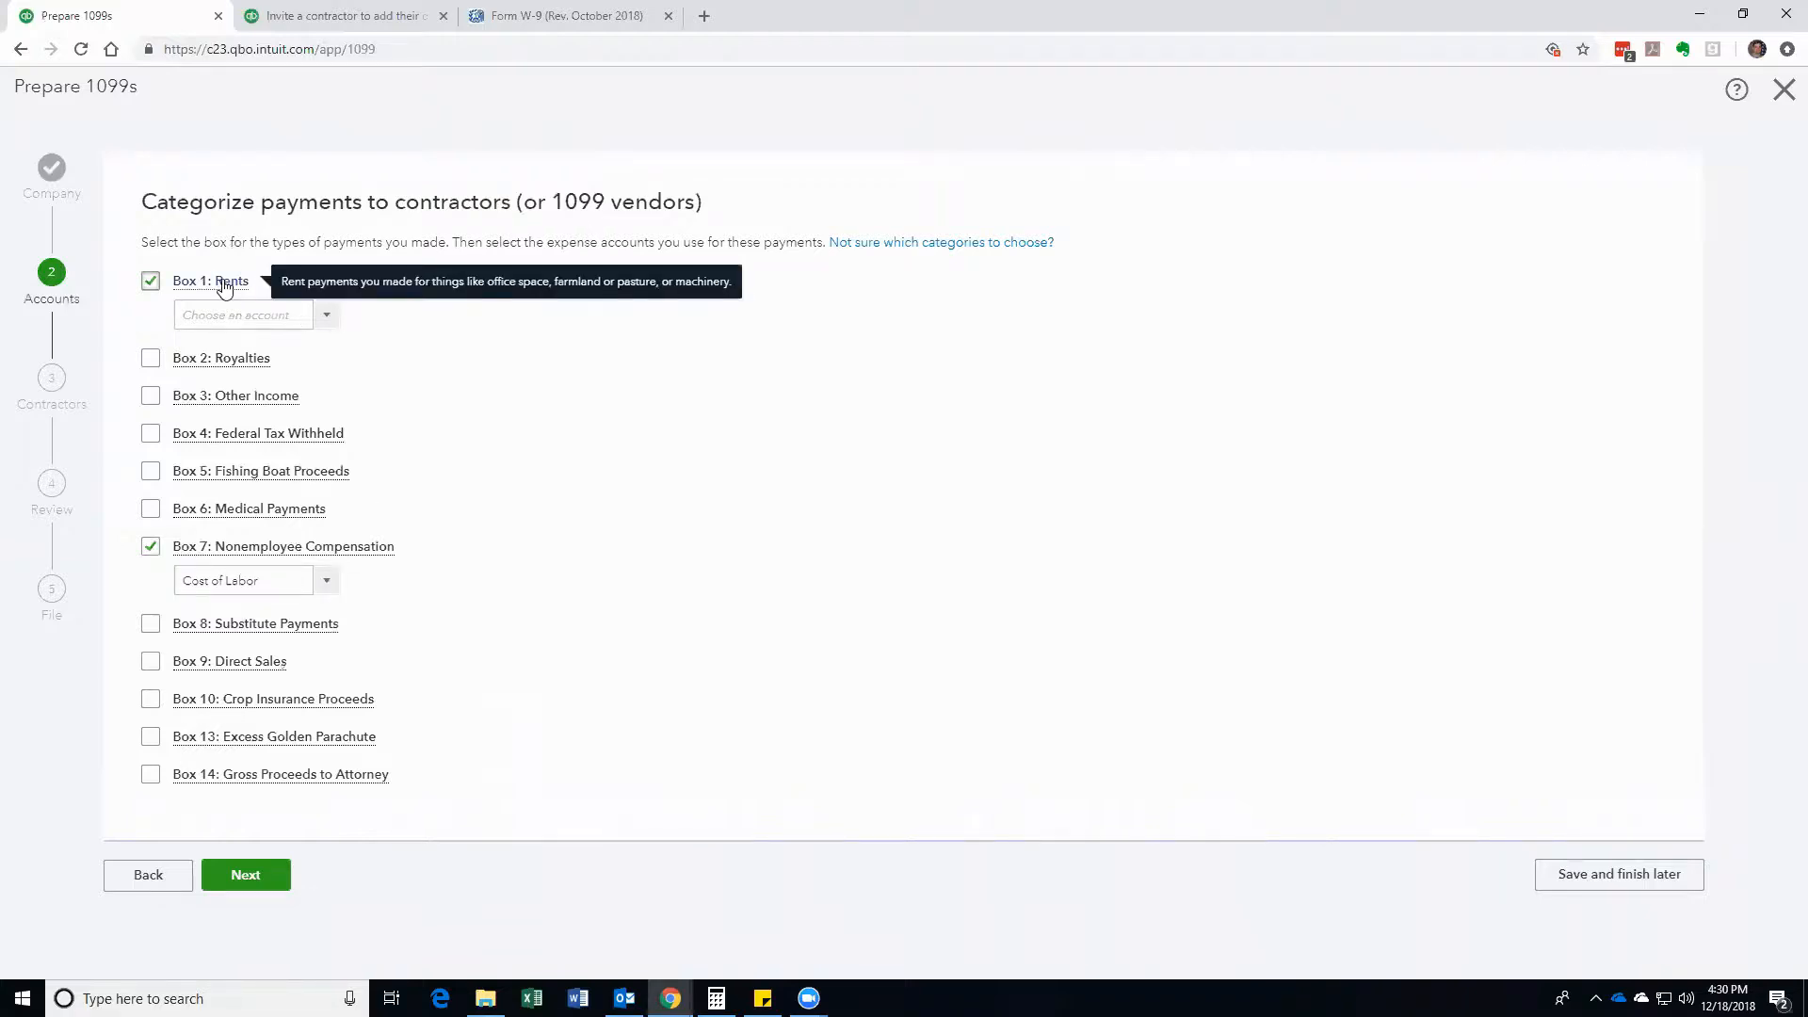
{"action": "mouse_move", "coordinate": [209, 556]}
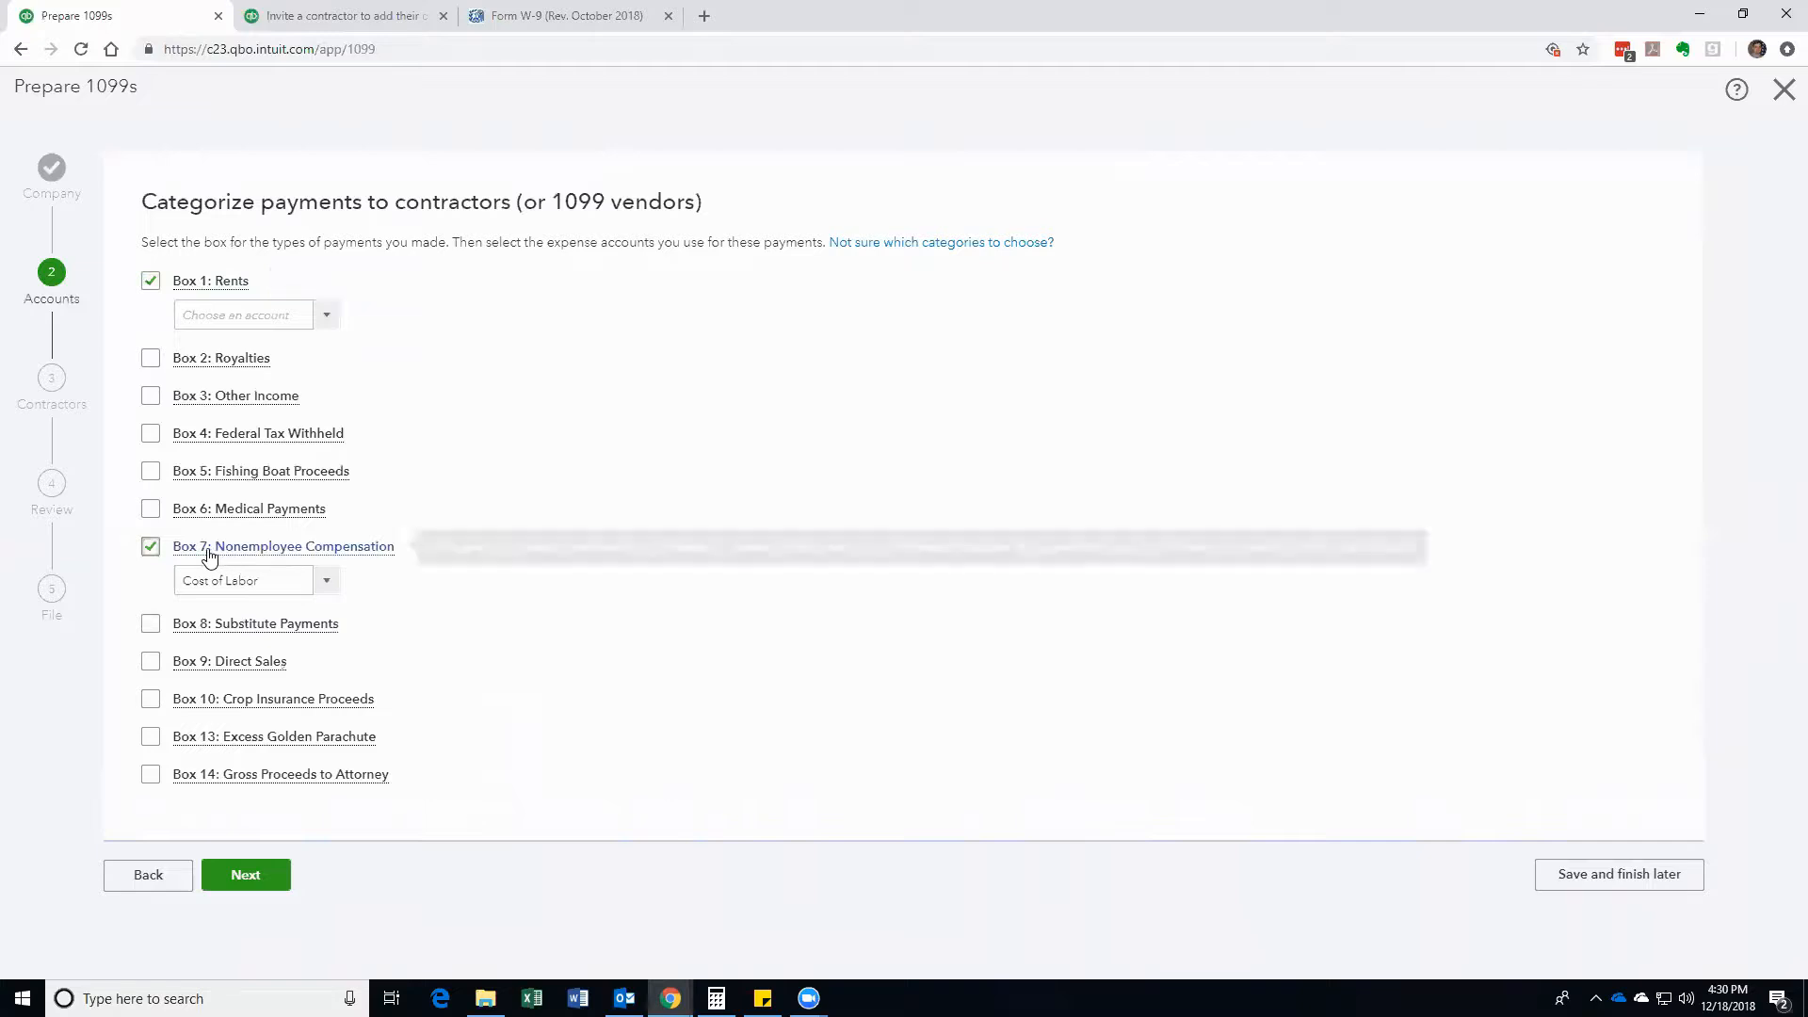
Step: Advance to Contractors review, inspect the contractor missing a tax ID, then view the W-9 PDF
{"action": "left_click", "coordinate": [233, 889]}
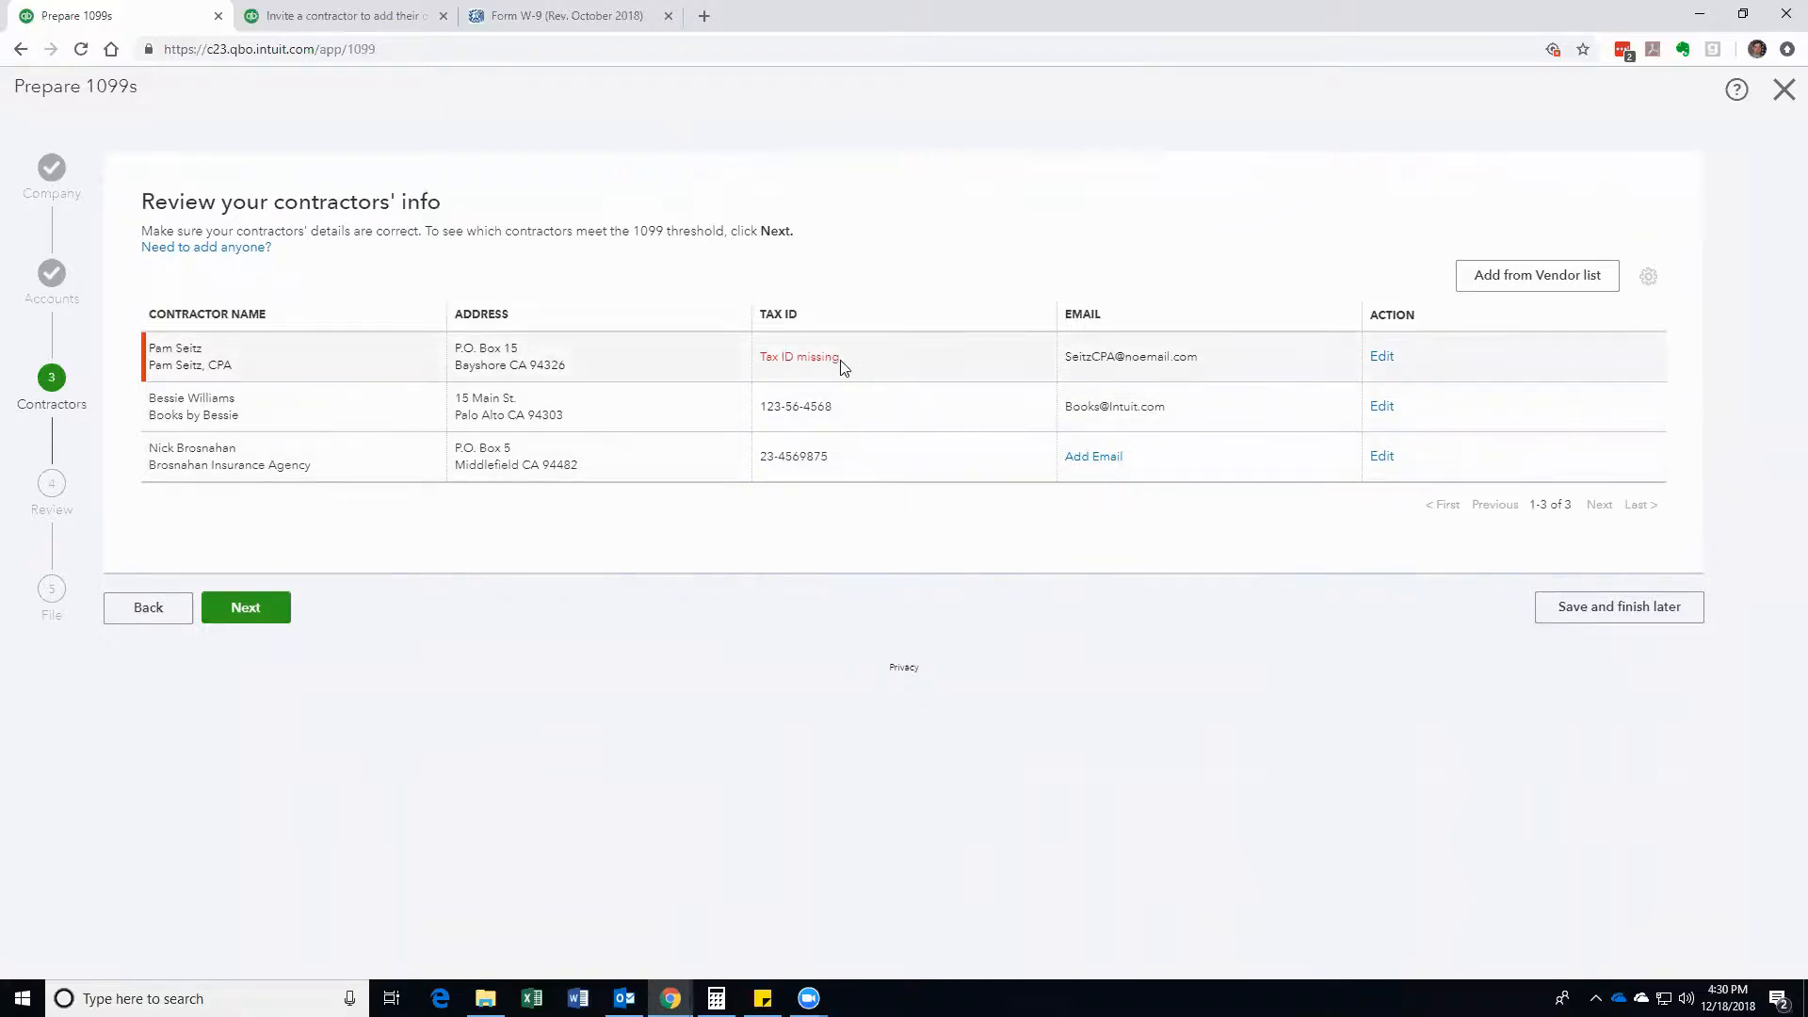
{"action": "left_click", "coordinate": [1382, 357]}
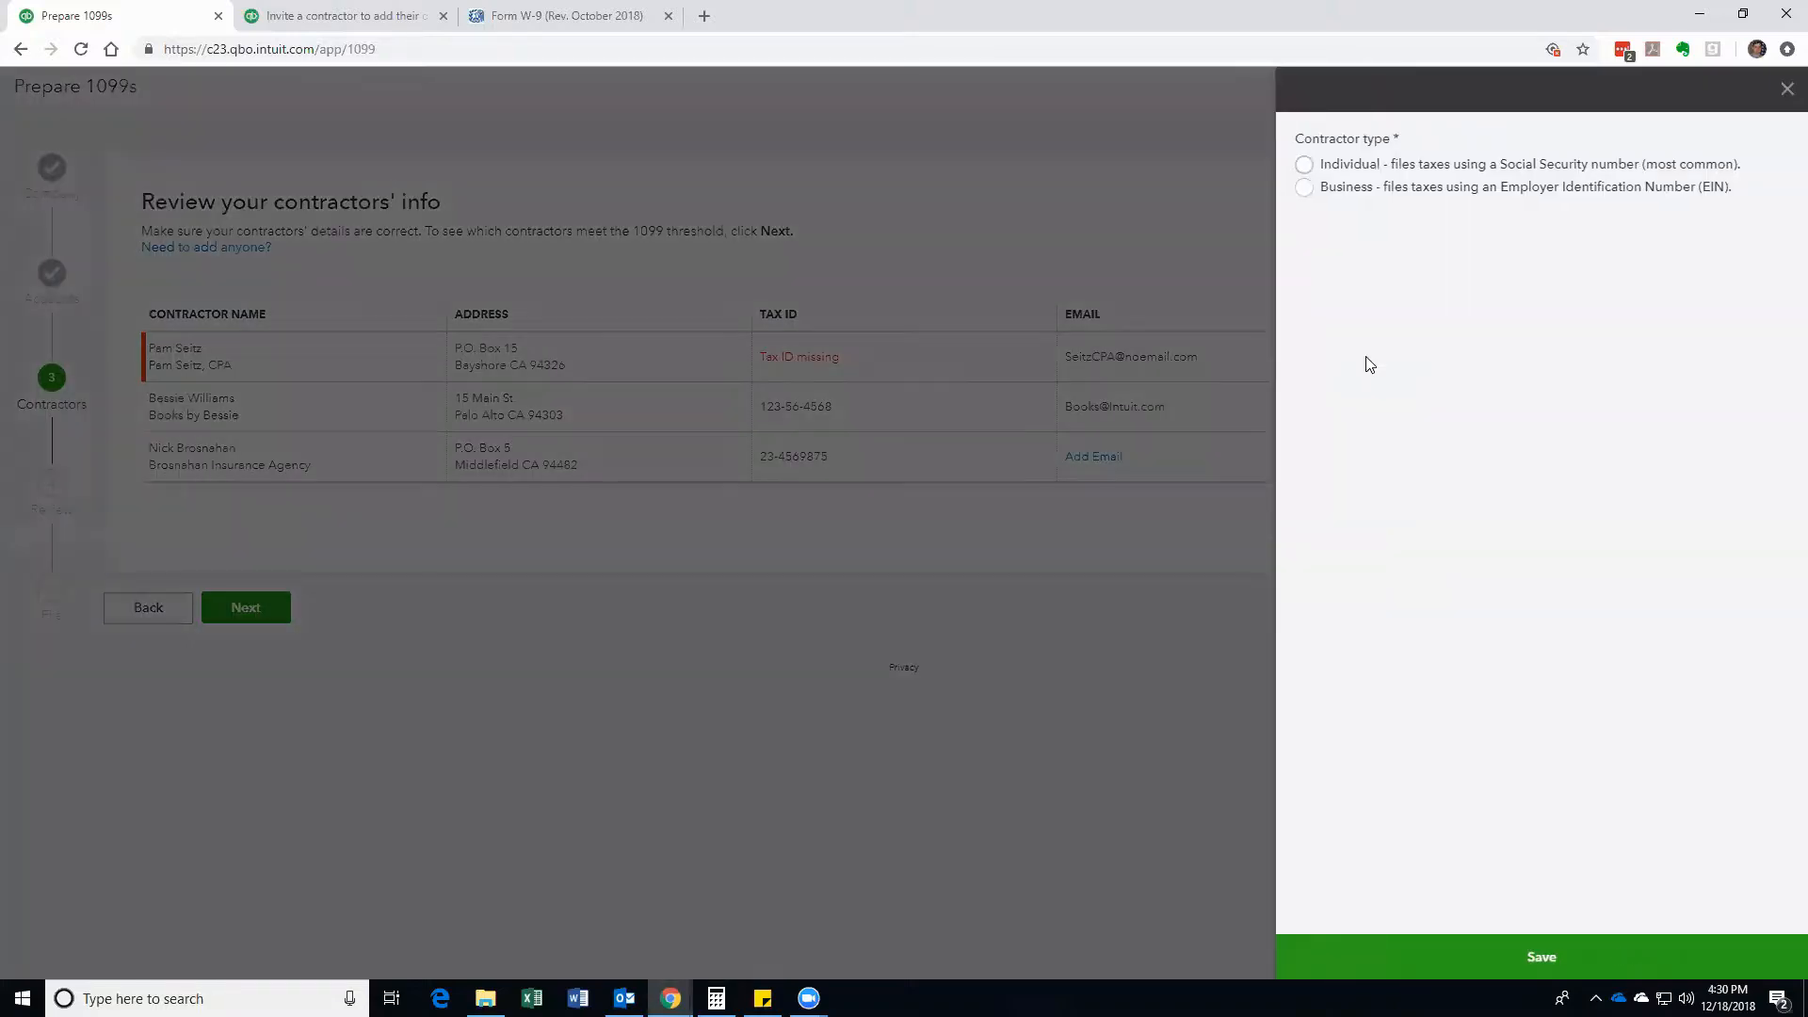
{"action": "left_click", "coordinate": [1787, 91]}
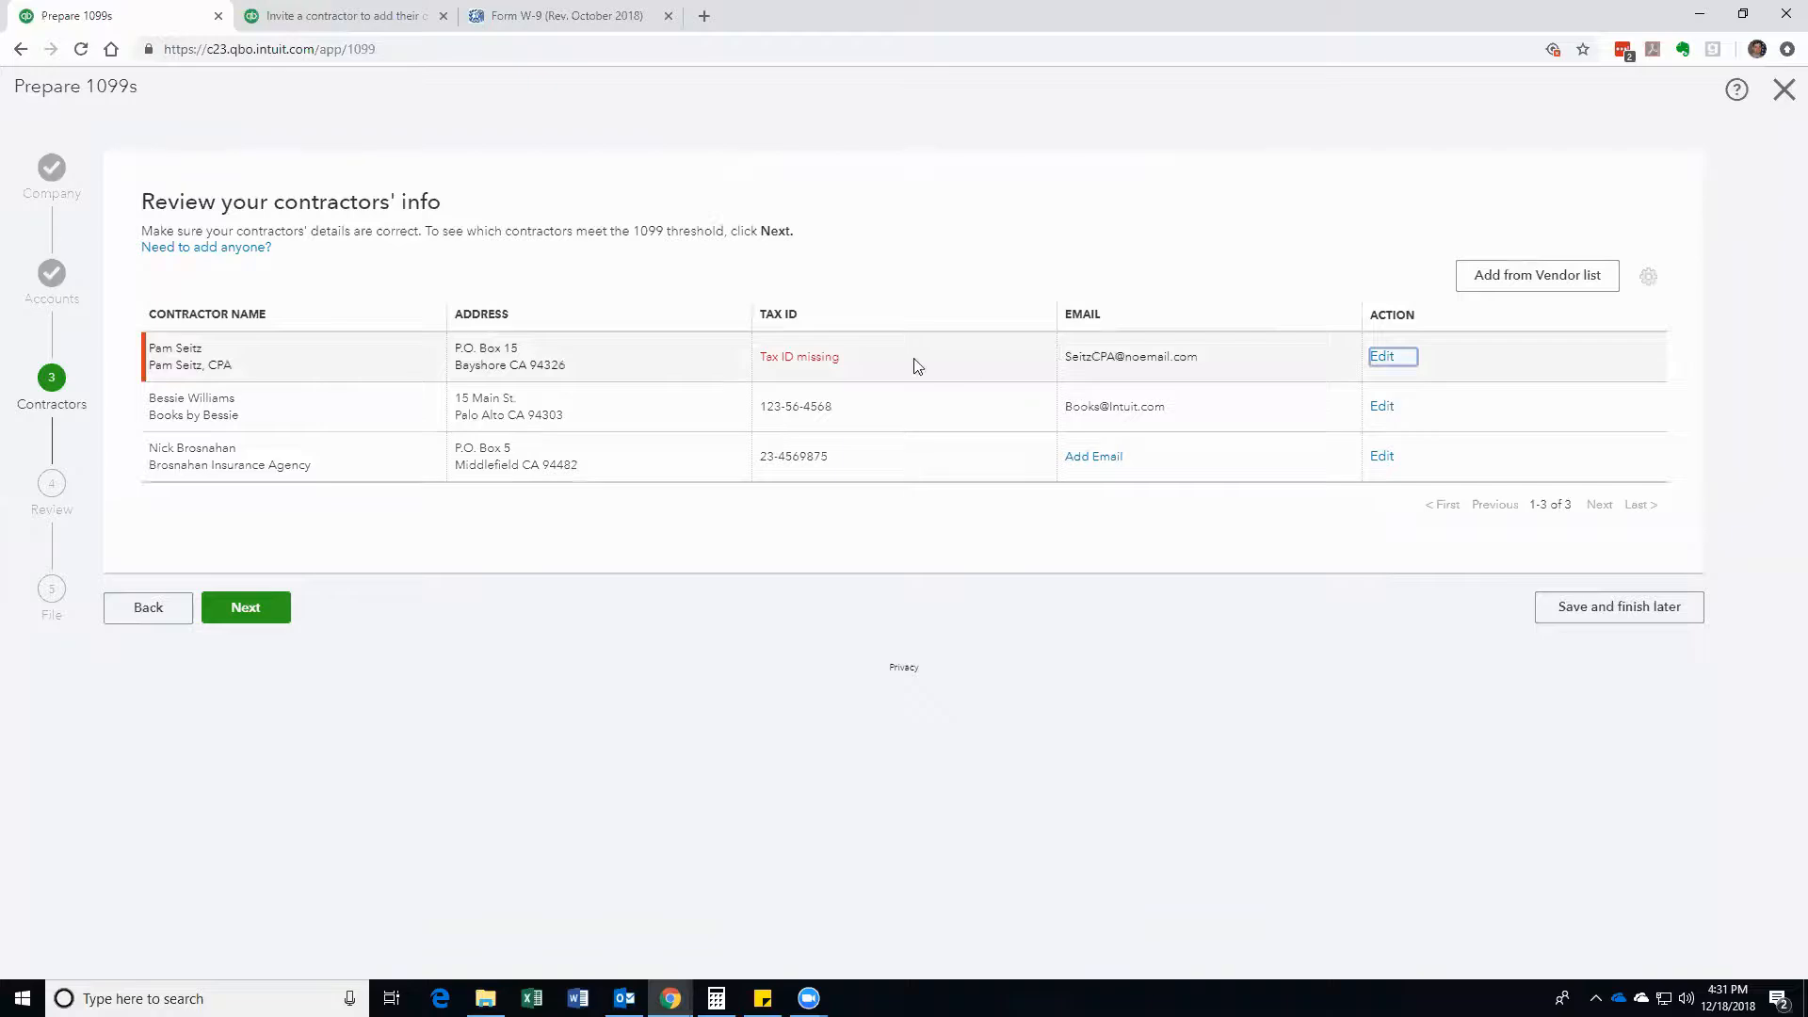
{"action": "left_click", "coordinate": [586, 17]}
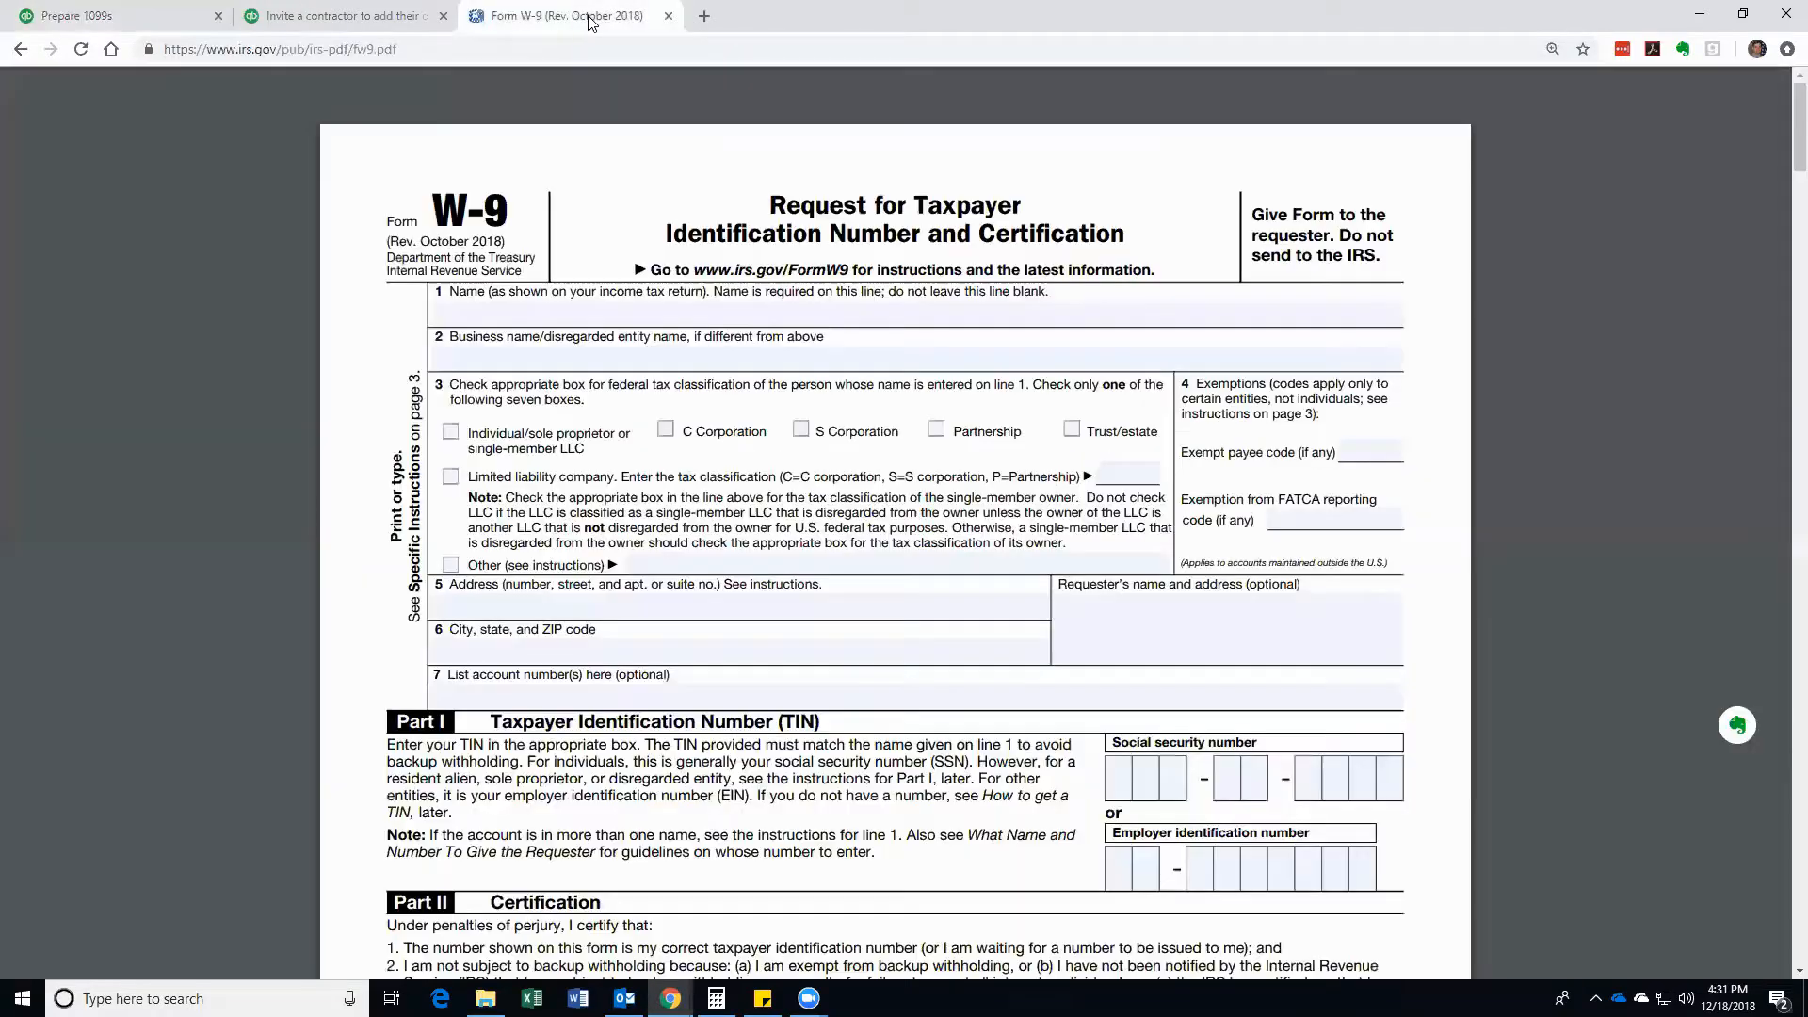
Step: Return to the Prepare 1099s wizard tab and advance to the Check that the payments add up review
{"action": "left_click", "coordinate": [349, 17]}
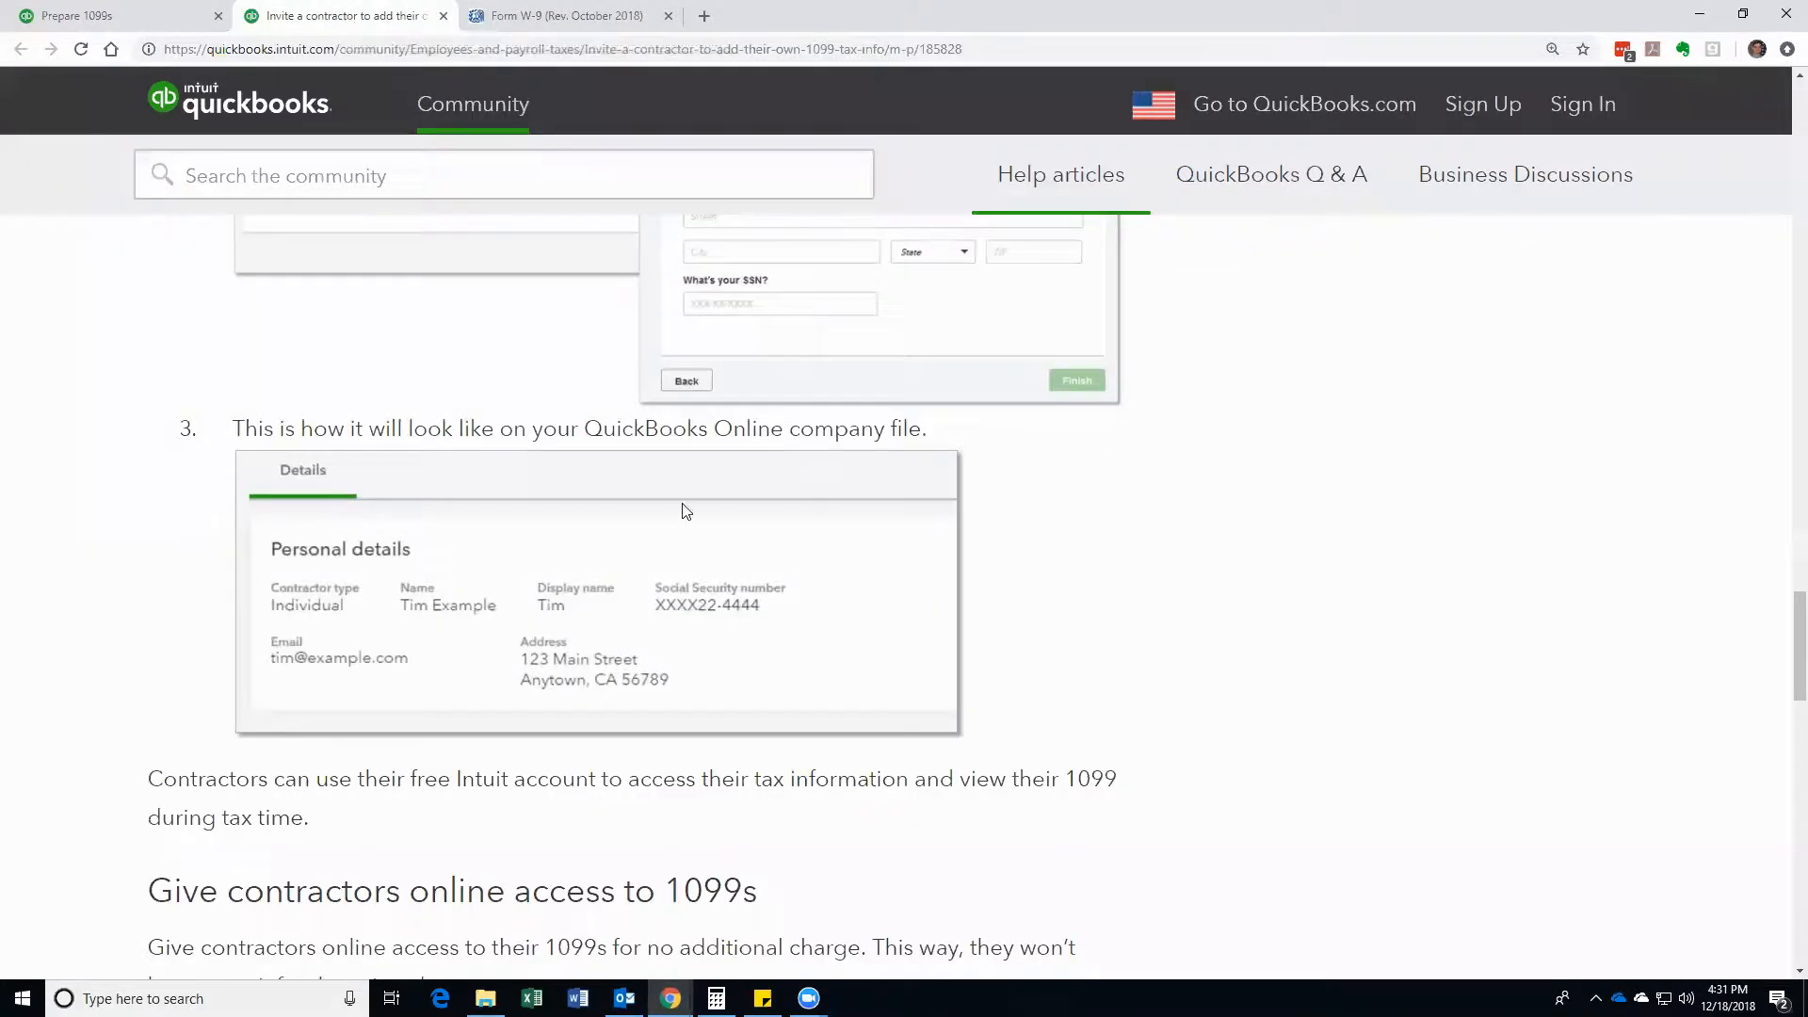
{"action": "left_click", "coordinate": [165, 26]}
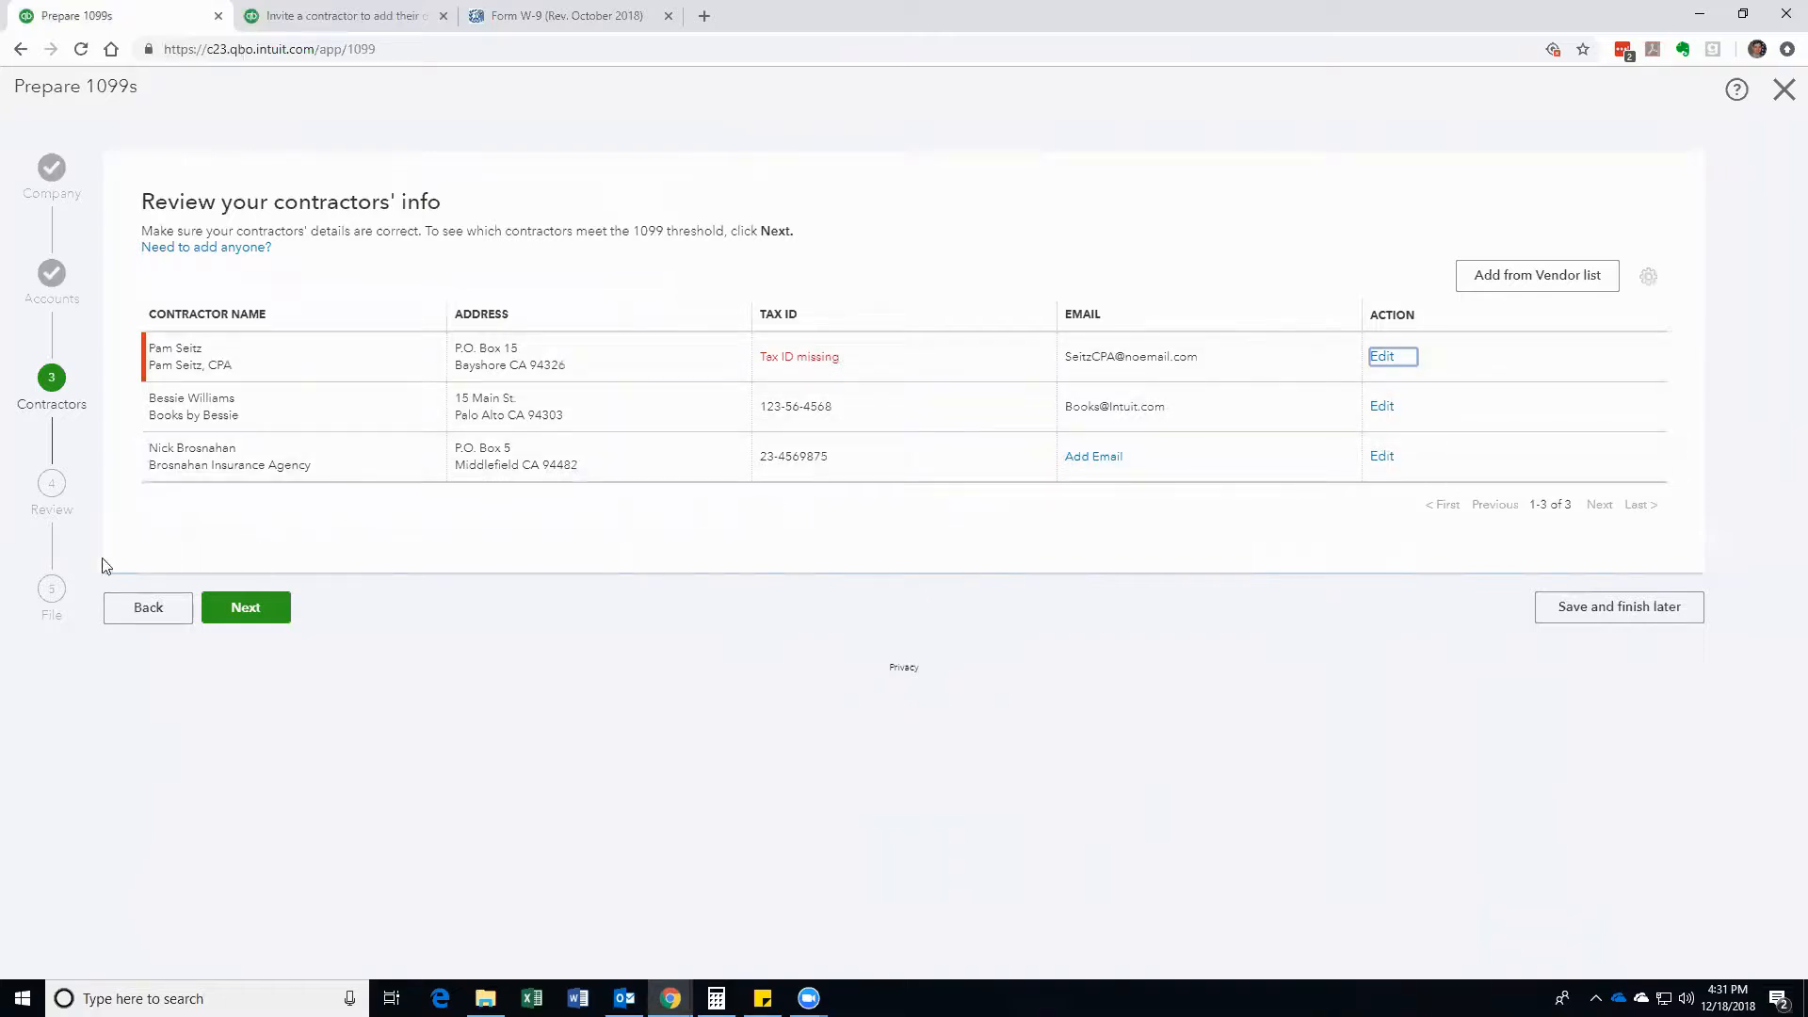
{"action": "left_click", "coordinate": [259, 614]}
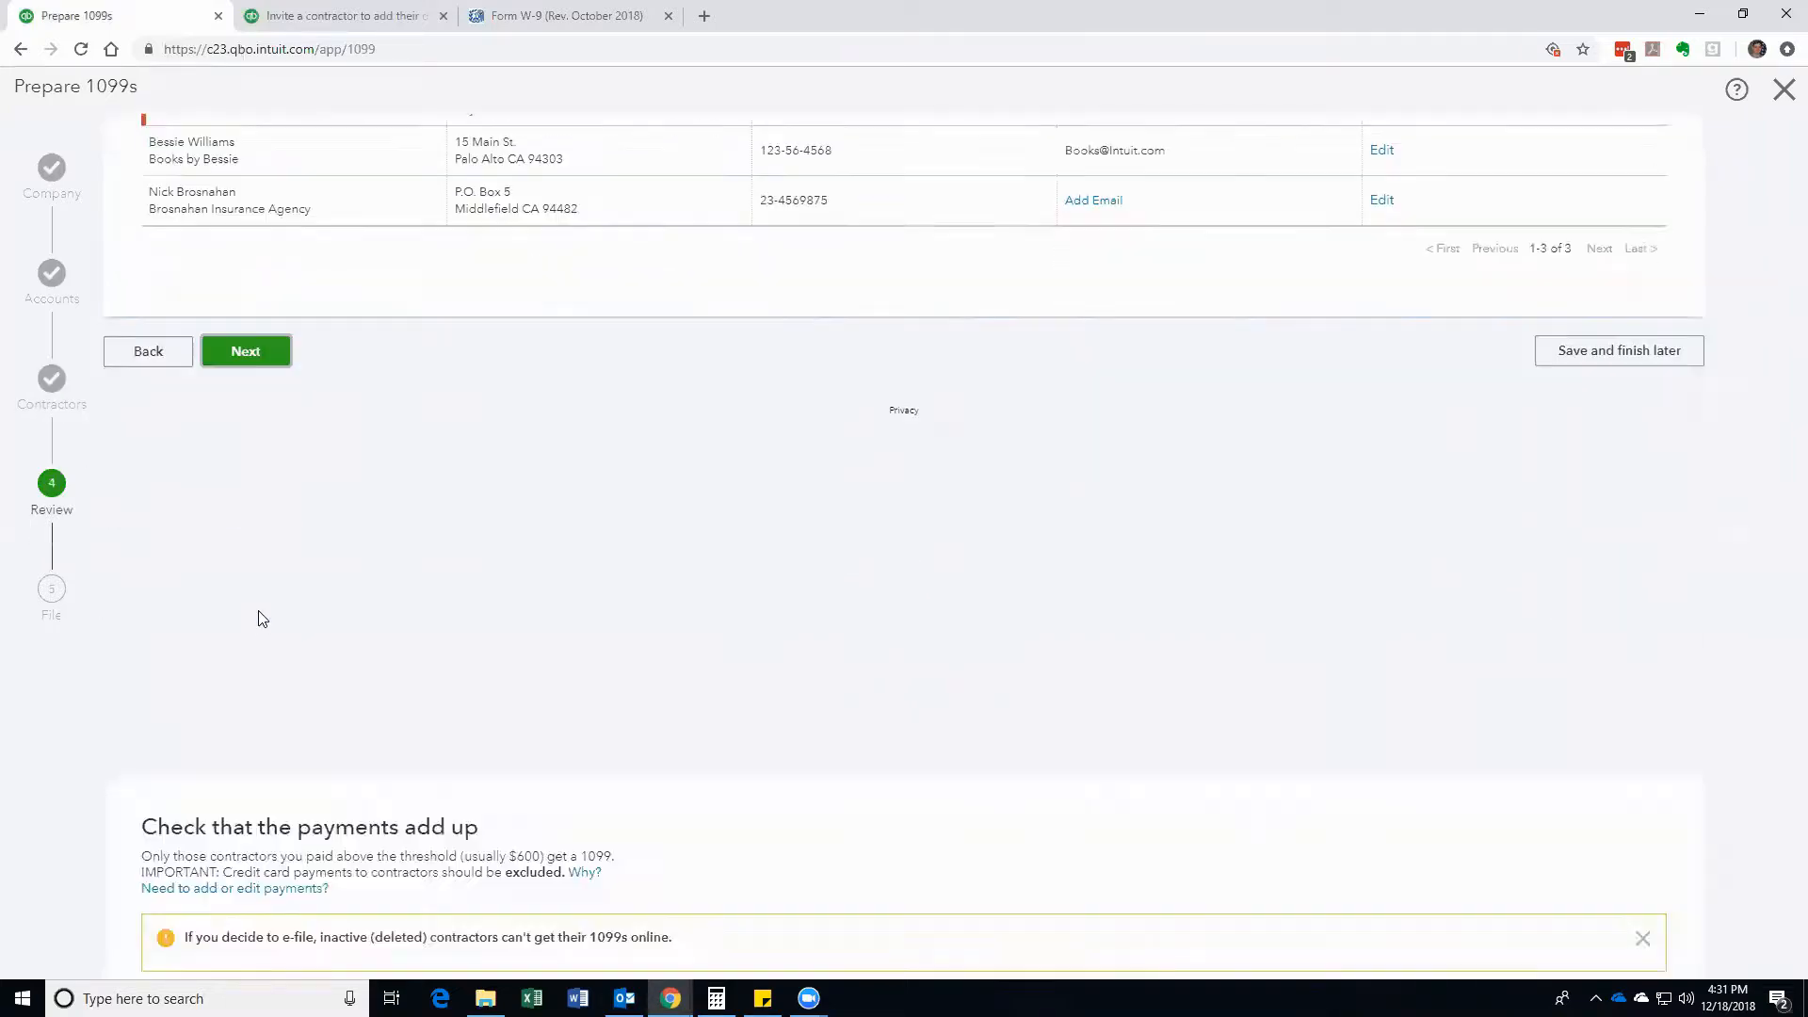